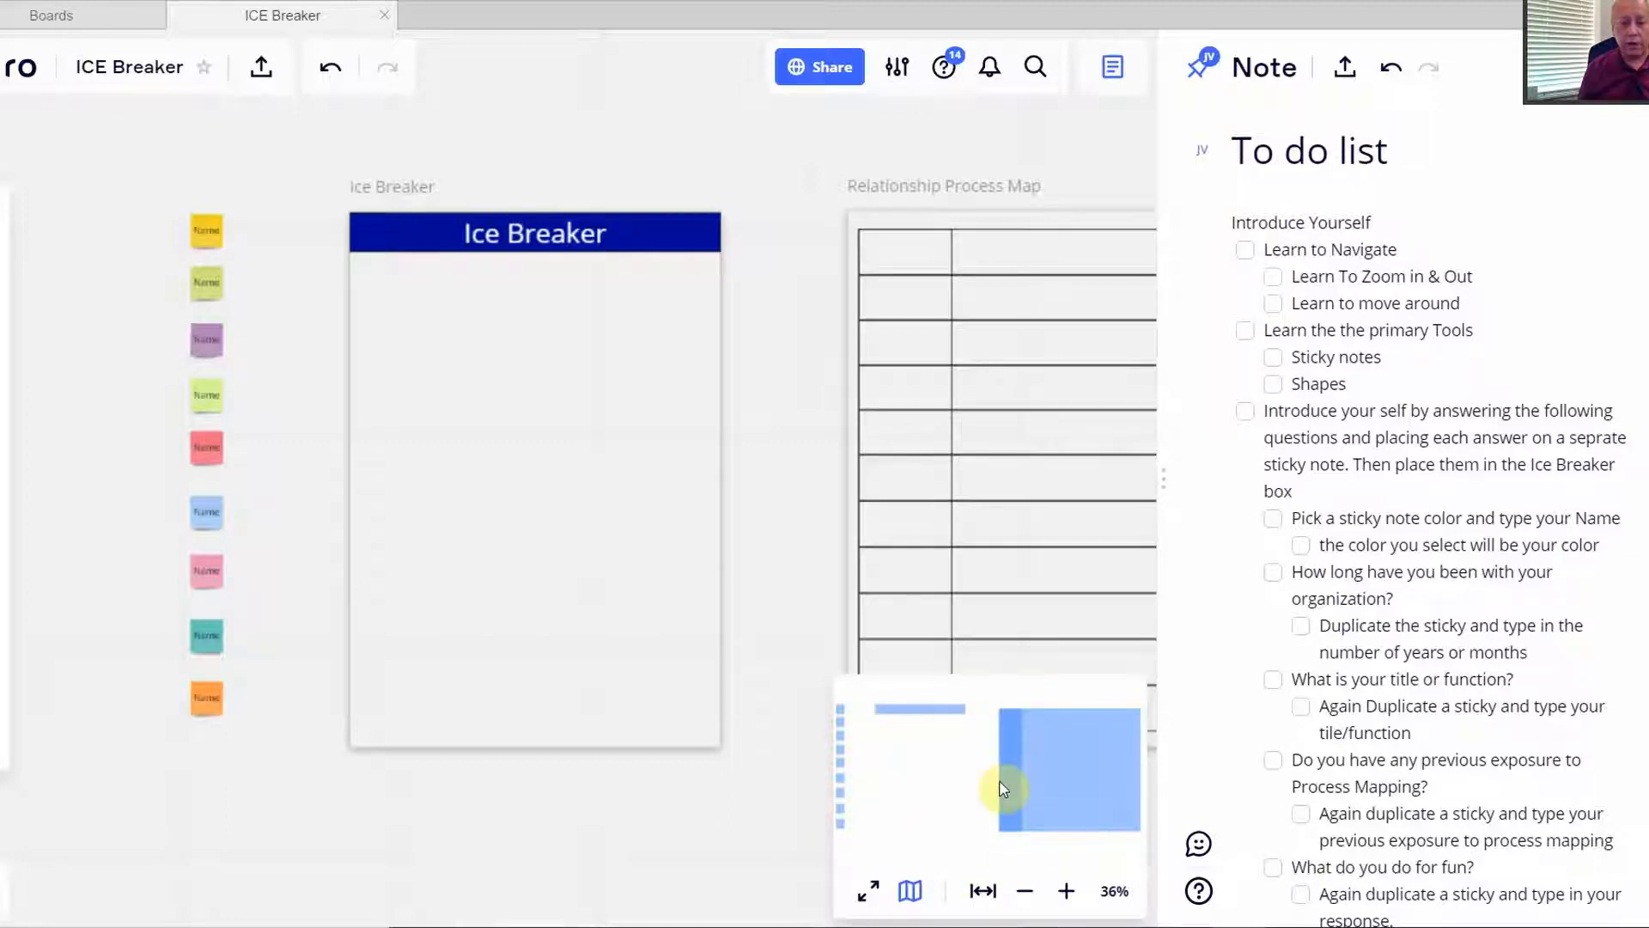
# - Practise zooming in and out, then fit all board content on screen
pyautogui.click(1062, 894)
pyautogui.click(1065, 894)
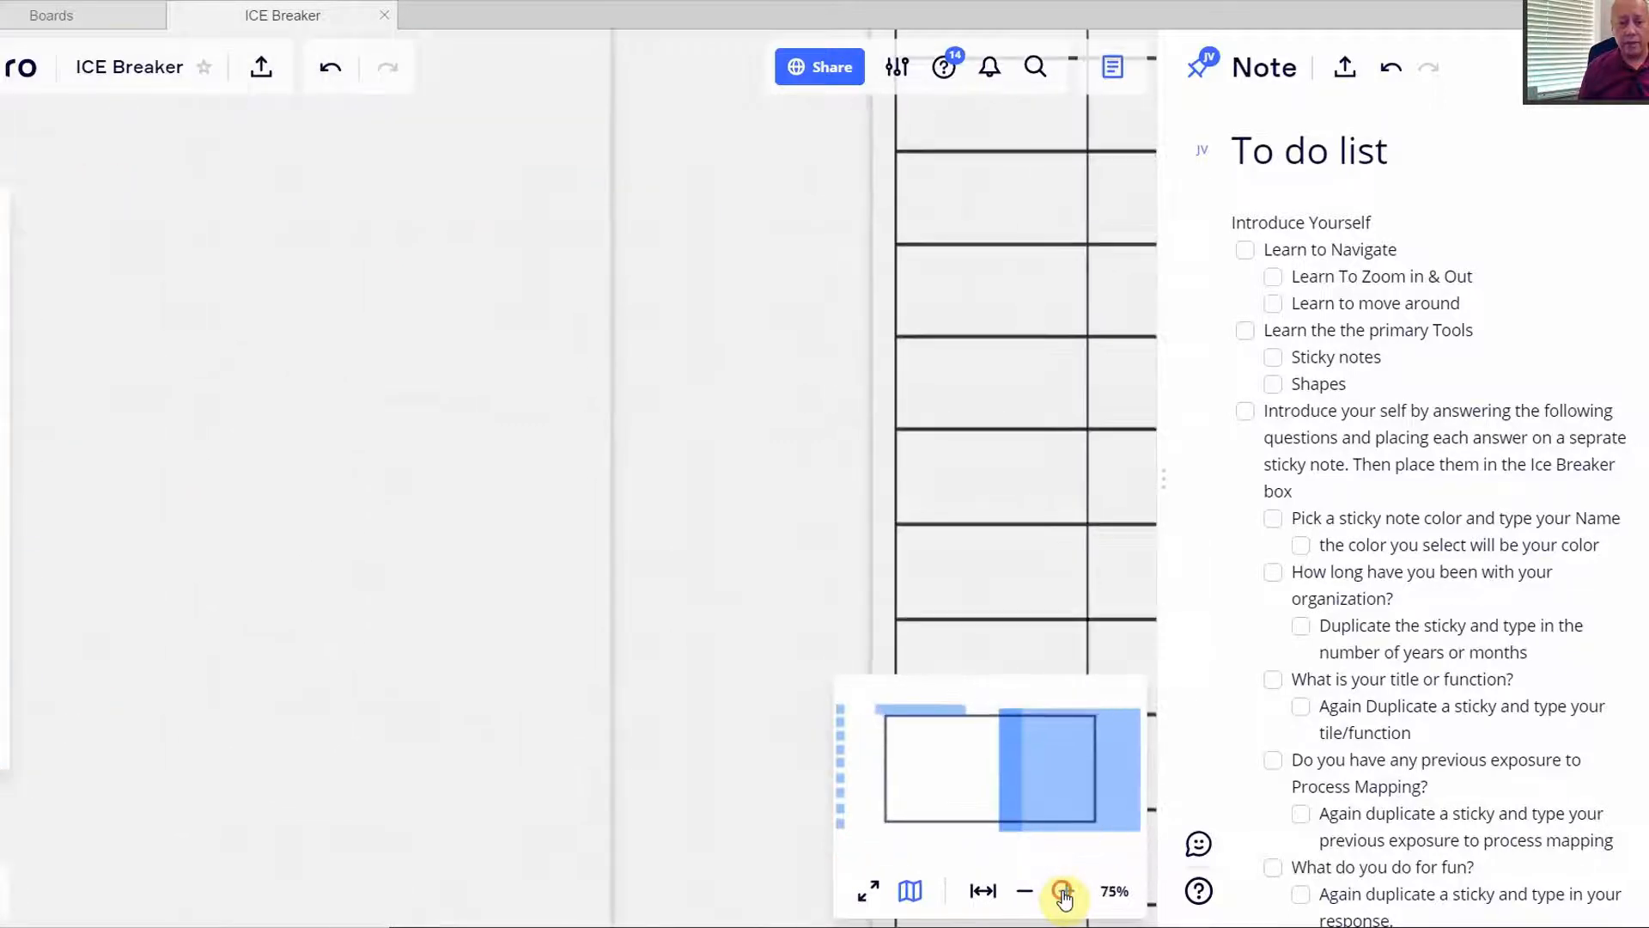
pyautogui.click(1066, 895)
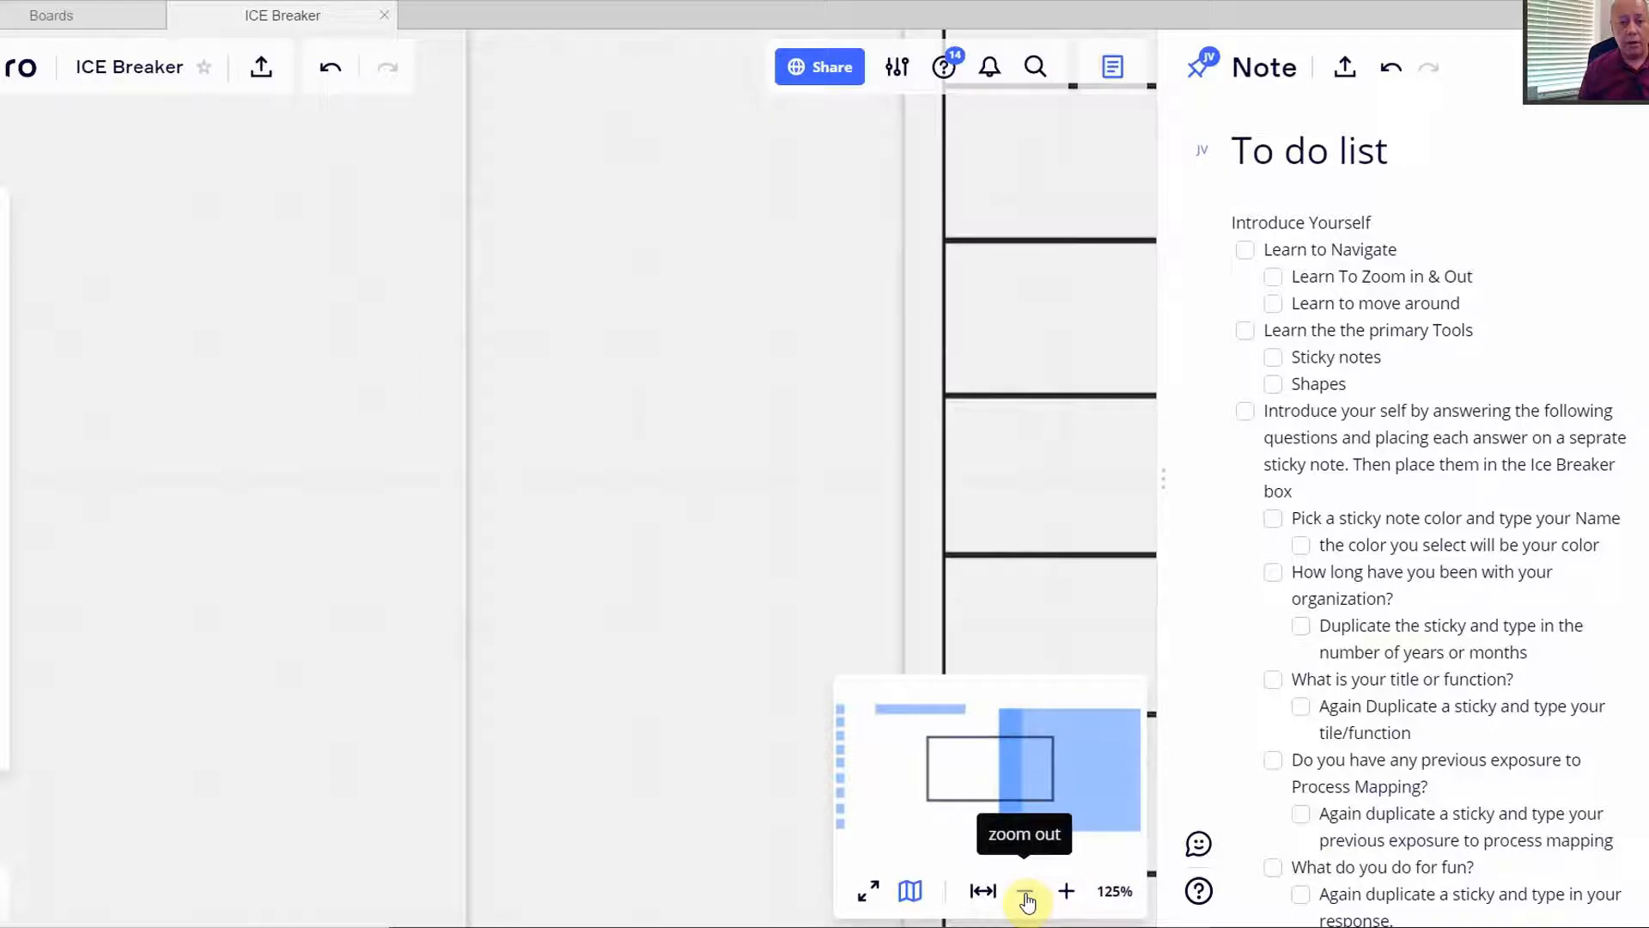
pyautogui.click(1026, 895)
pyautogui.click(1026, 895)
pyautogui.click(1027, 895)
pyautogui.click(1027, 895)
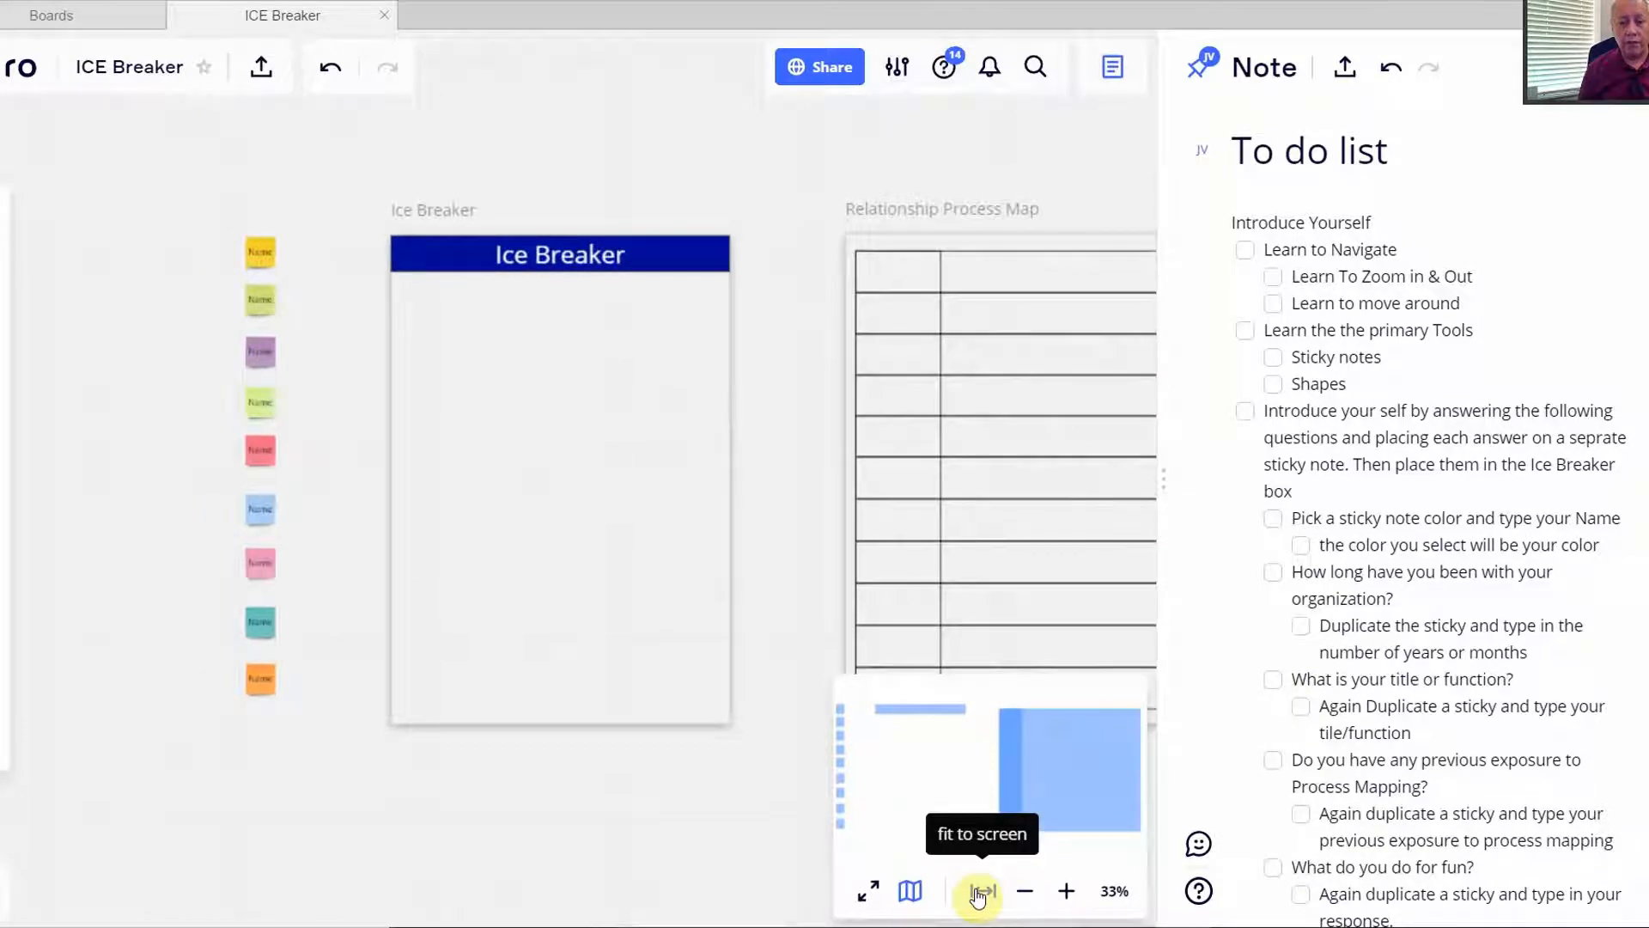
pyautogui.click(979, 894)
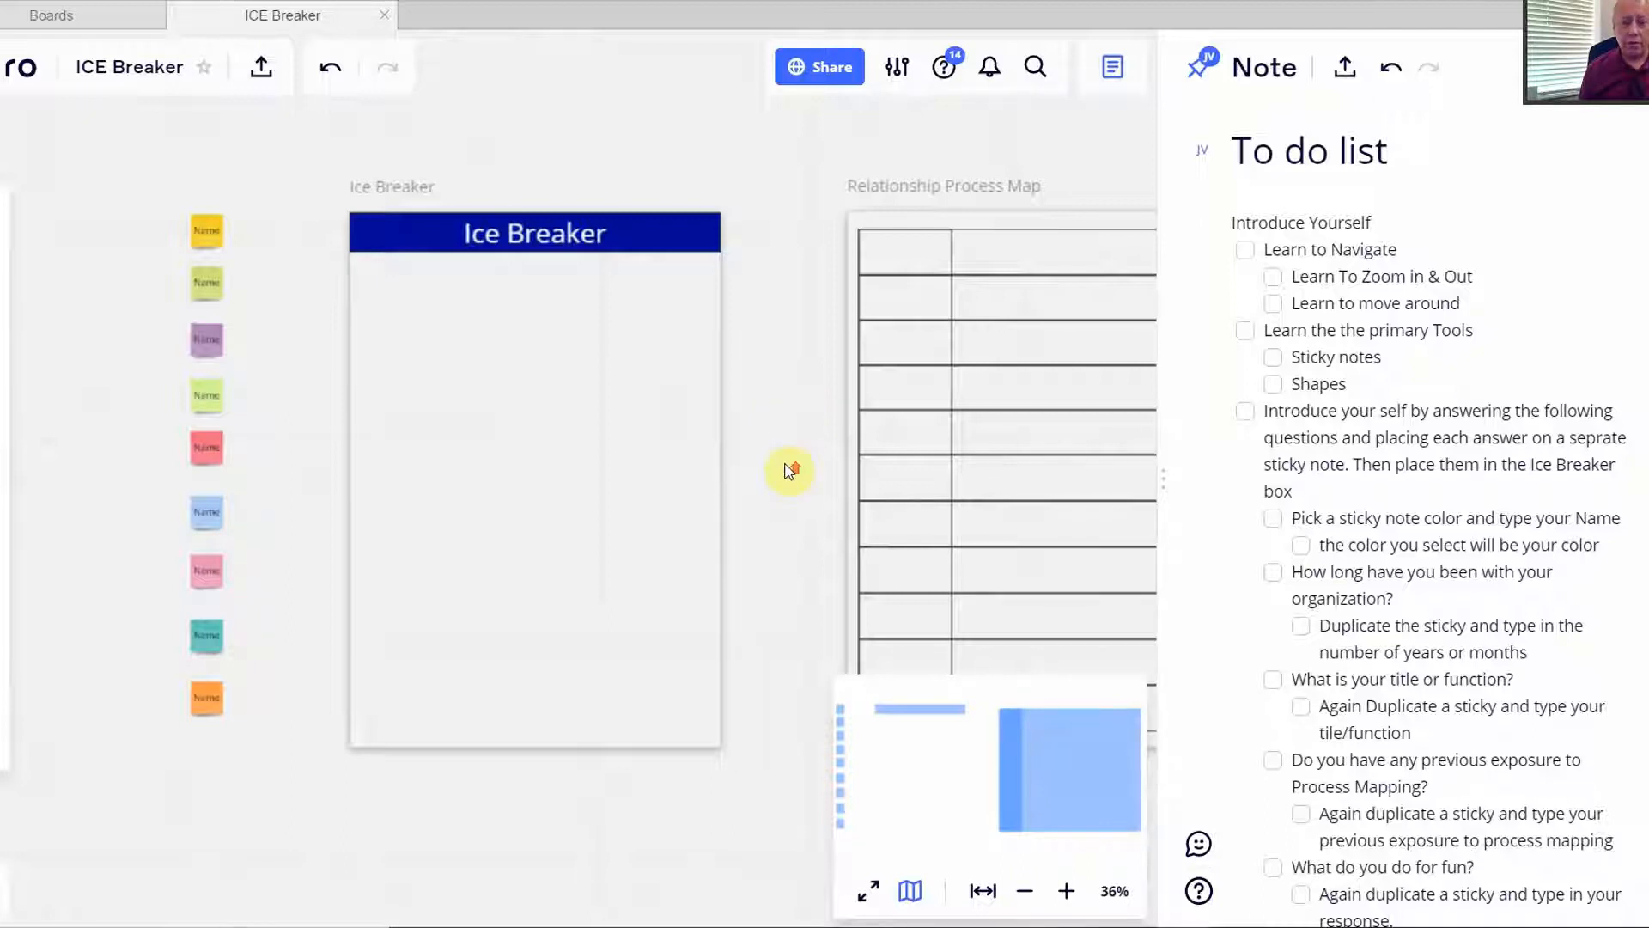
# - Pan across the board from the Name stickies to the Relationship Process Map
pyautogui.scroll(10, 788, 471)
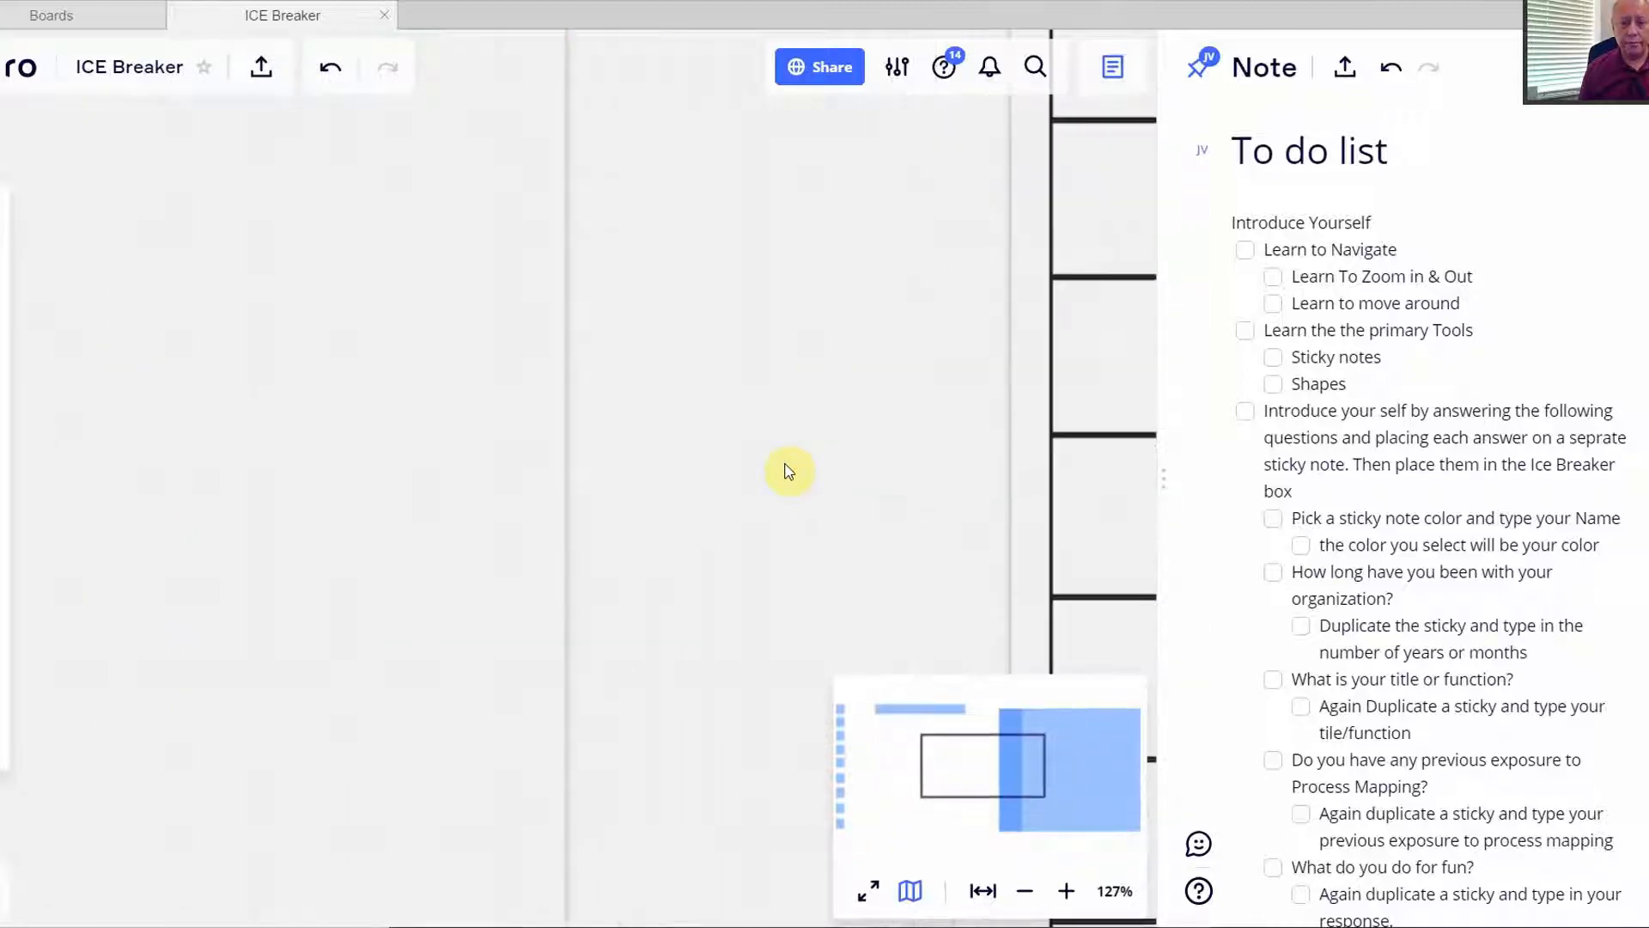
pyautogui.scroll(-10, 788, 471)
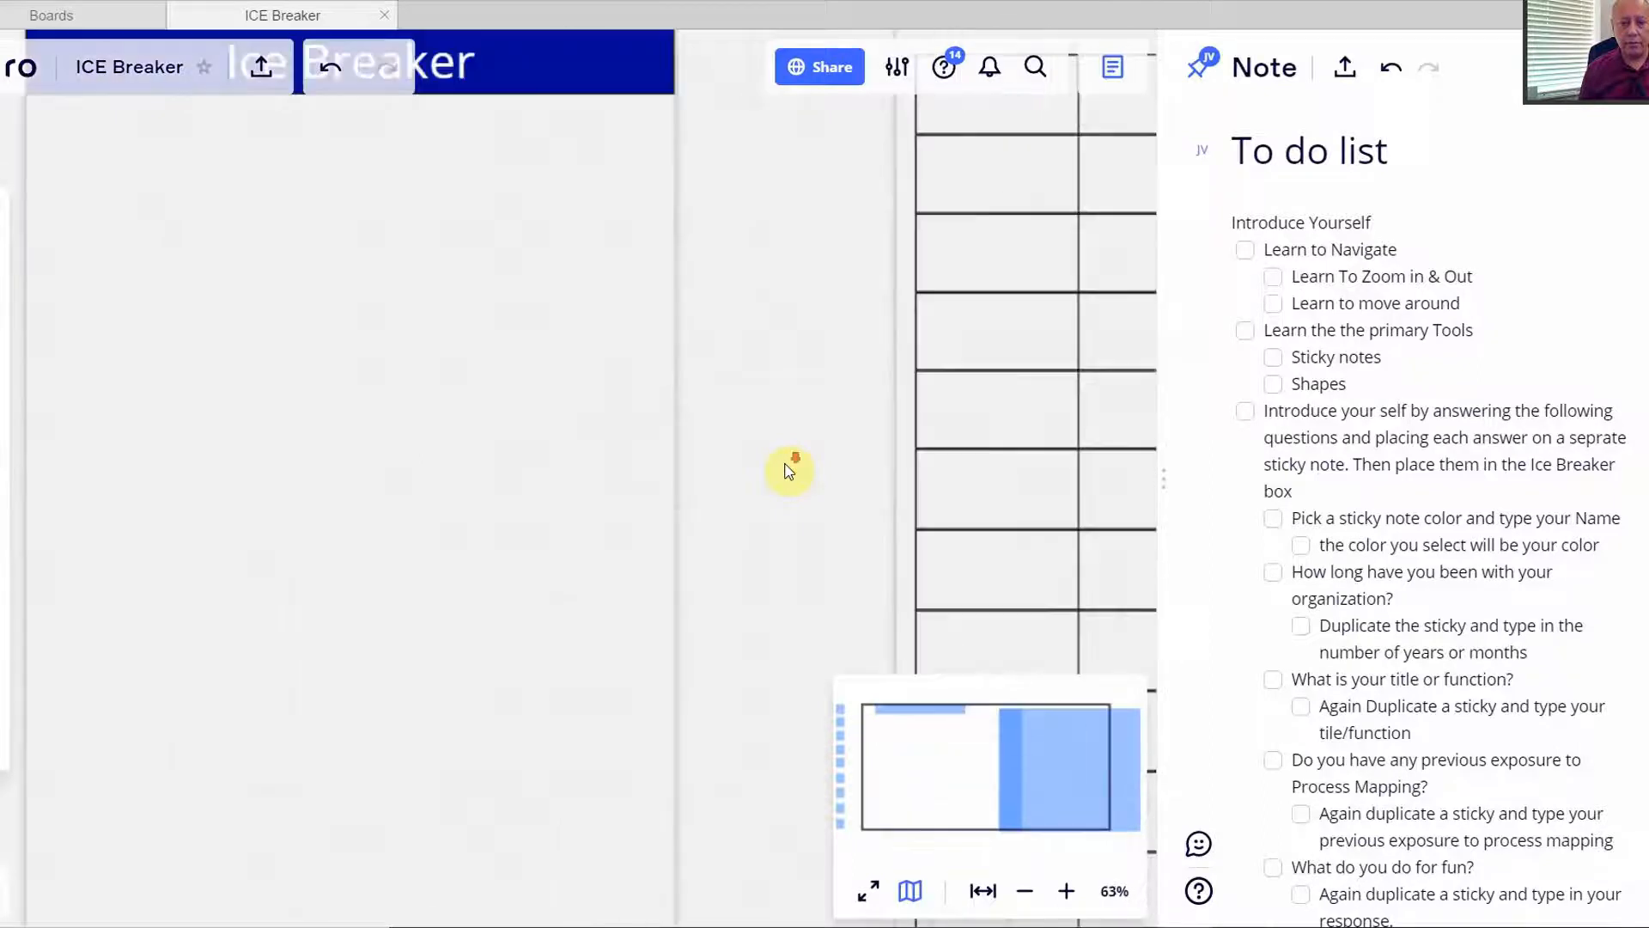
pyautogui.scroll(4, 788, 471)
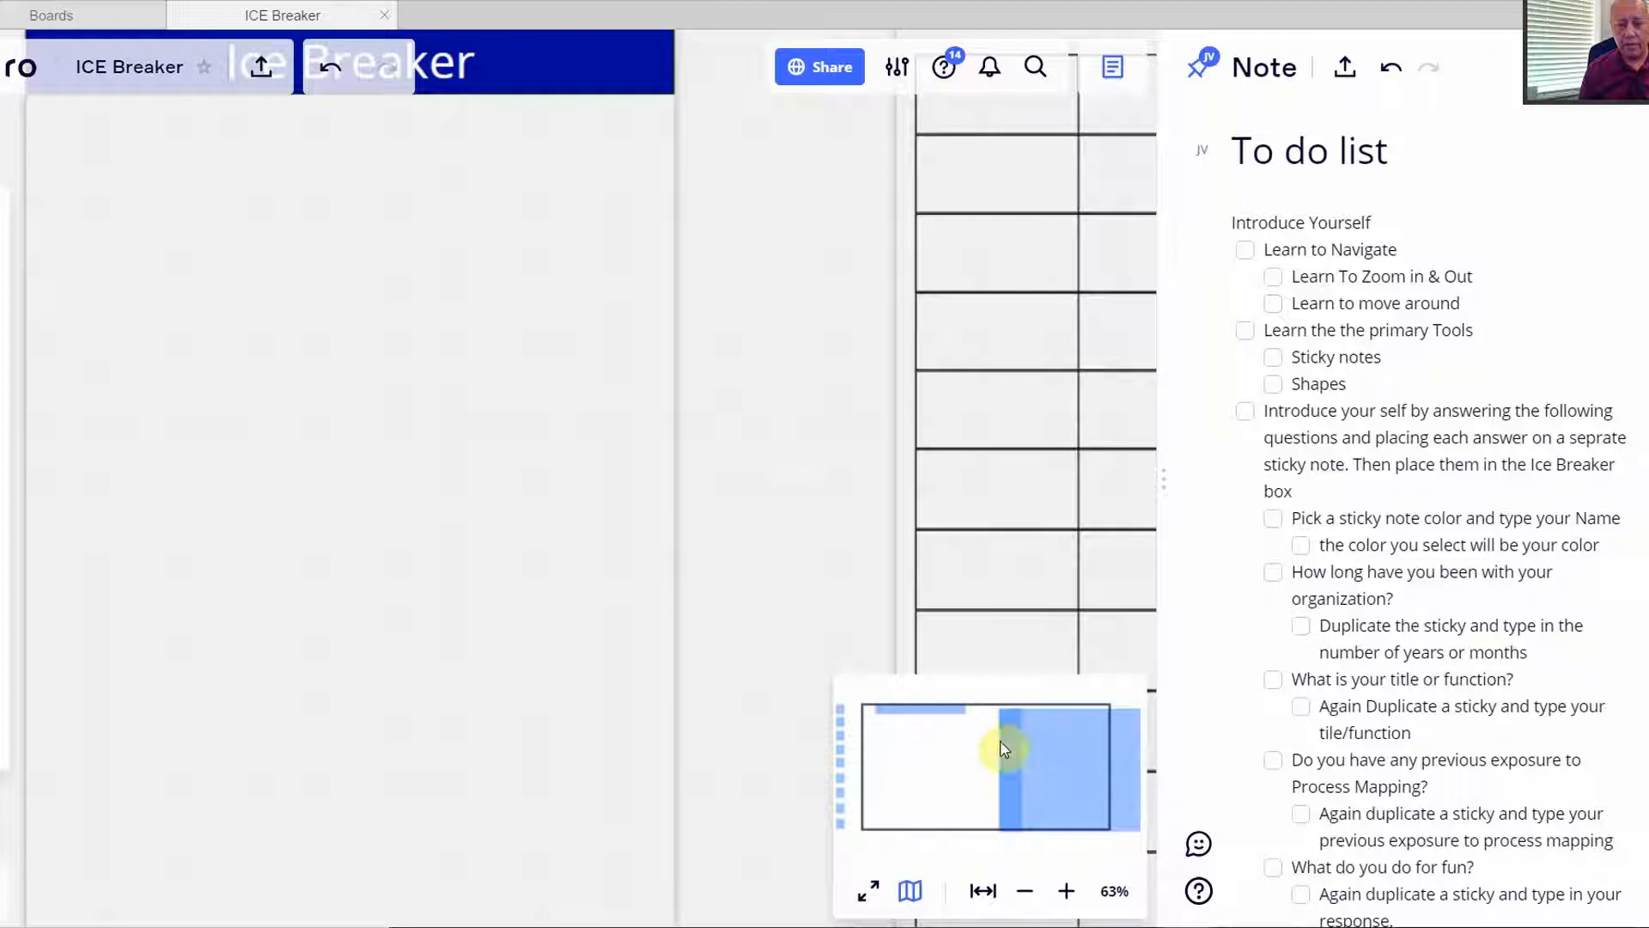
pyautogui.moveTo(959, 760); pyautogui.dragTo(899, 647)
pyautogui.moveTo(982, 758); pyautogui.dragTo(1012, 800)
pyautogui.scroll(2, 1010, 794)
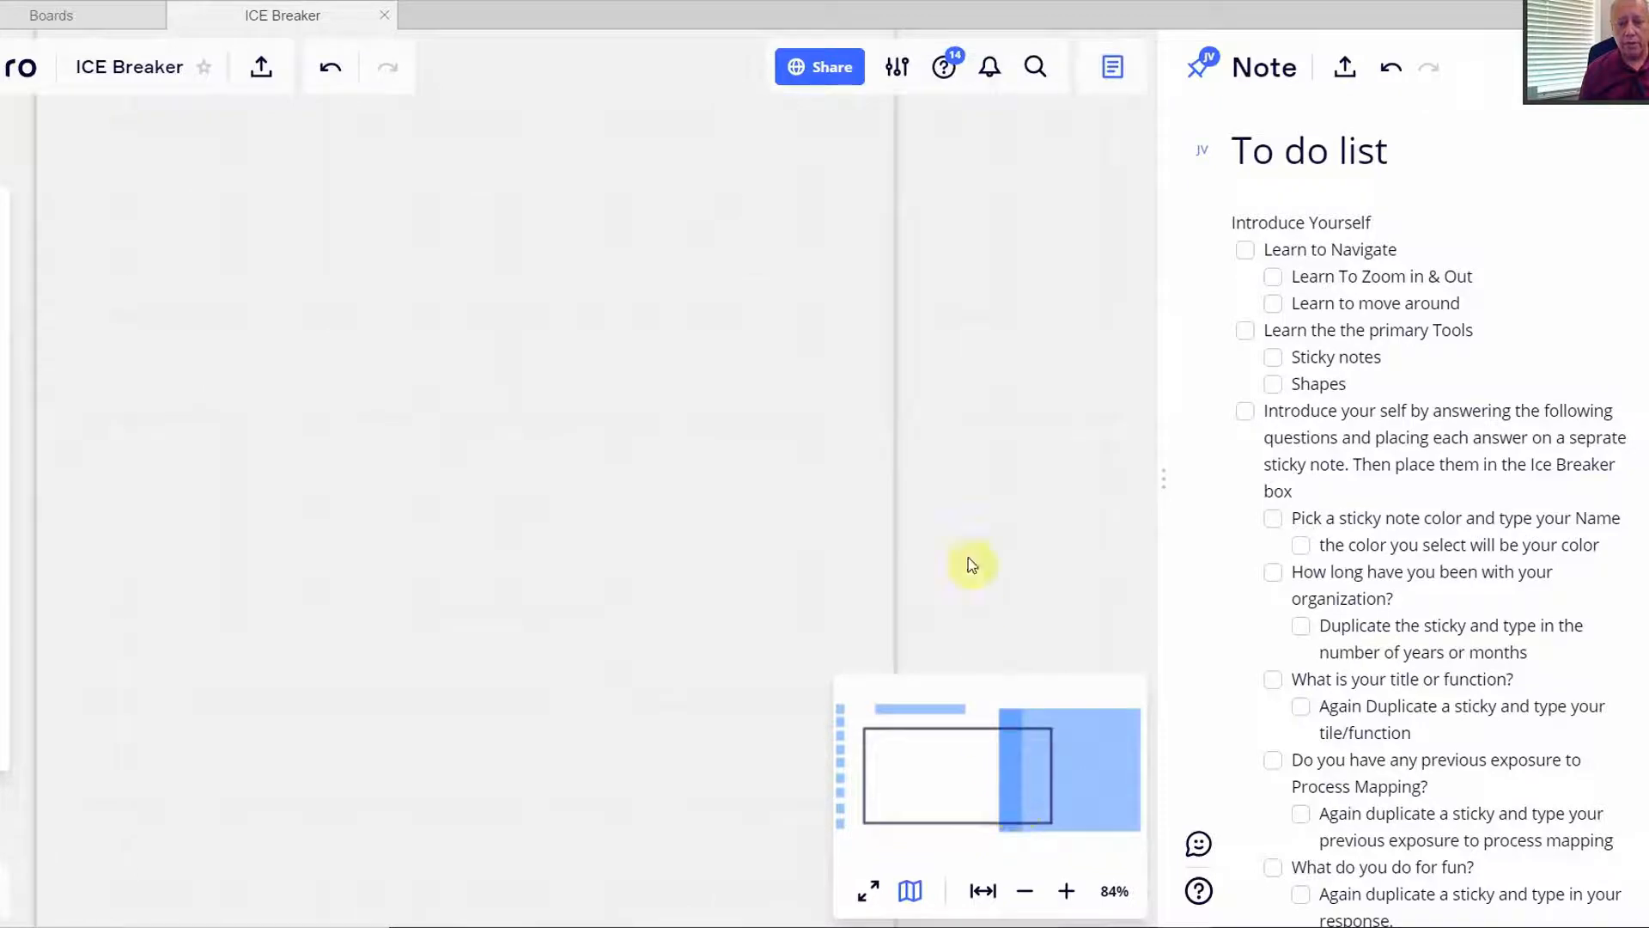
pyautogui.scroll(-6, 969, 508)
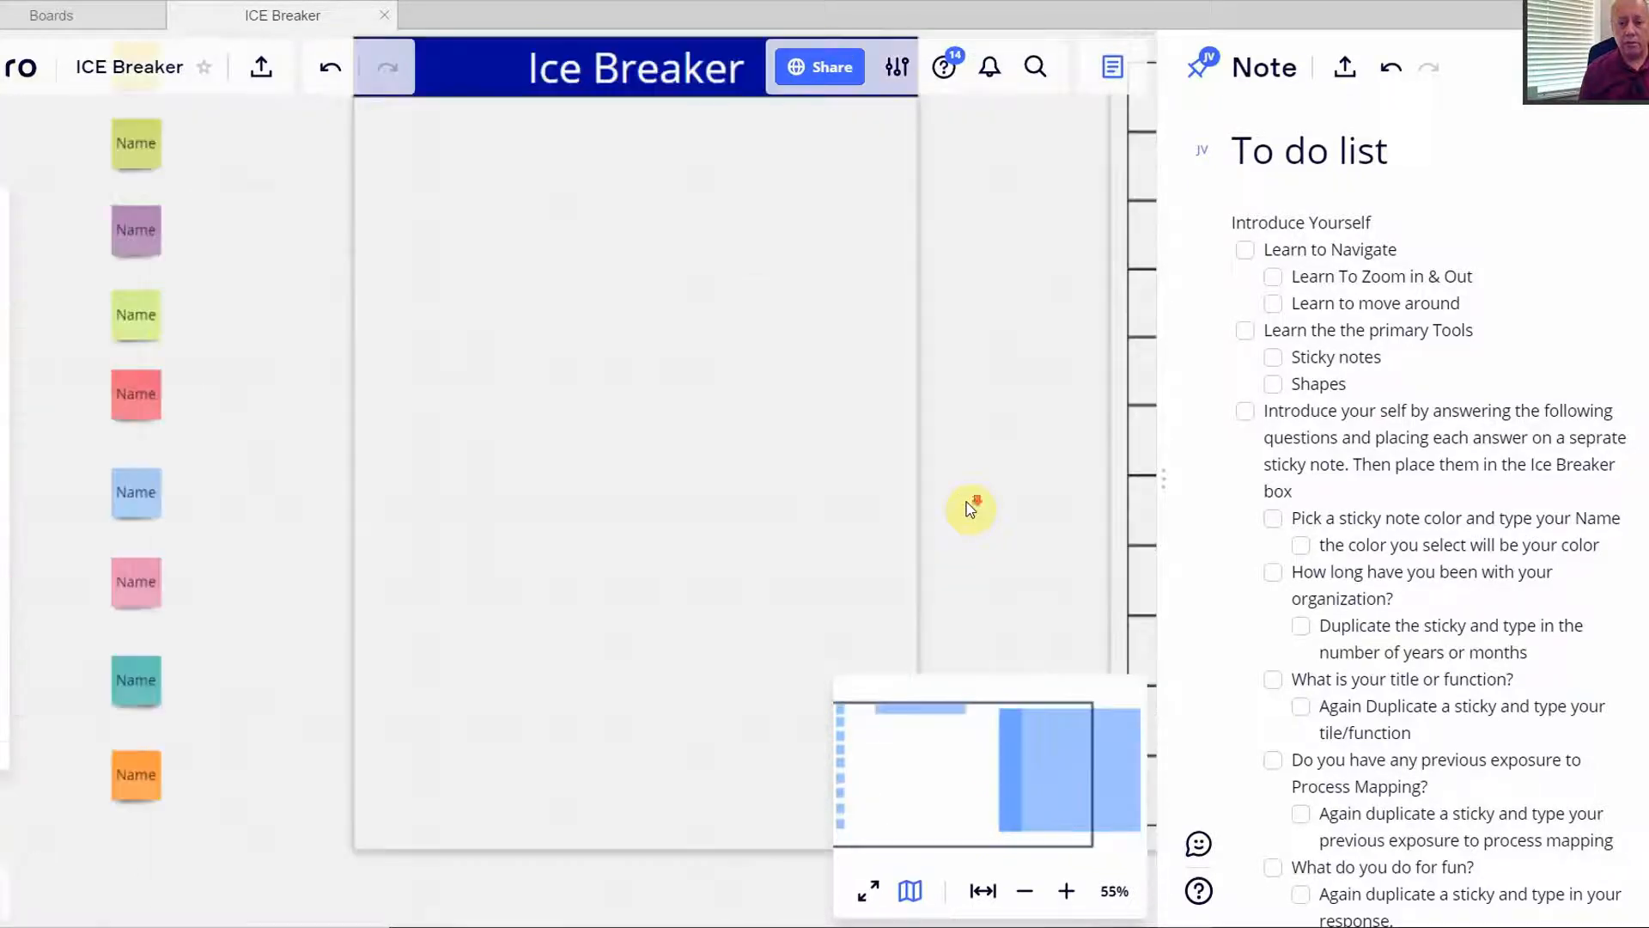
pyautogui.moveTo(983, 460); pyautogui.dragTo(596, 436)
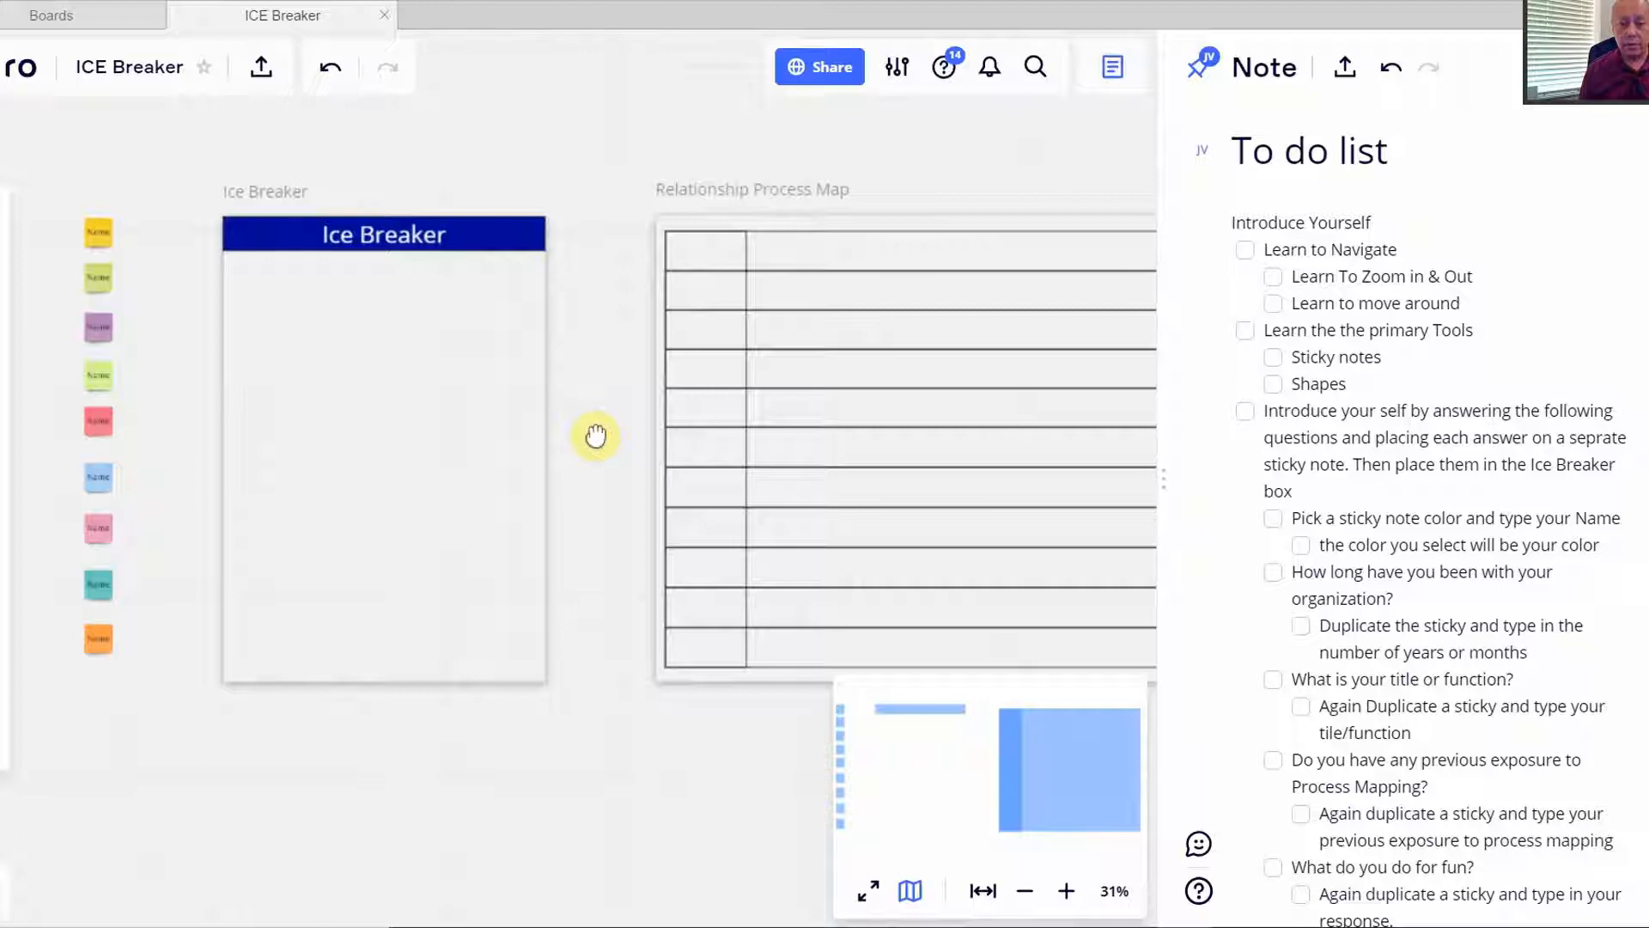
# - Tick Learn to Navigate, Learn To Zoom in & Out and Learn to move around
pyautogui.click(1245, 250)
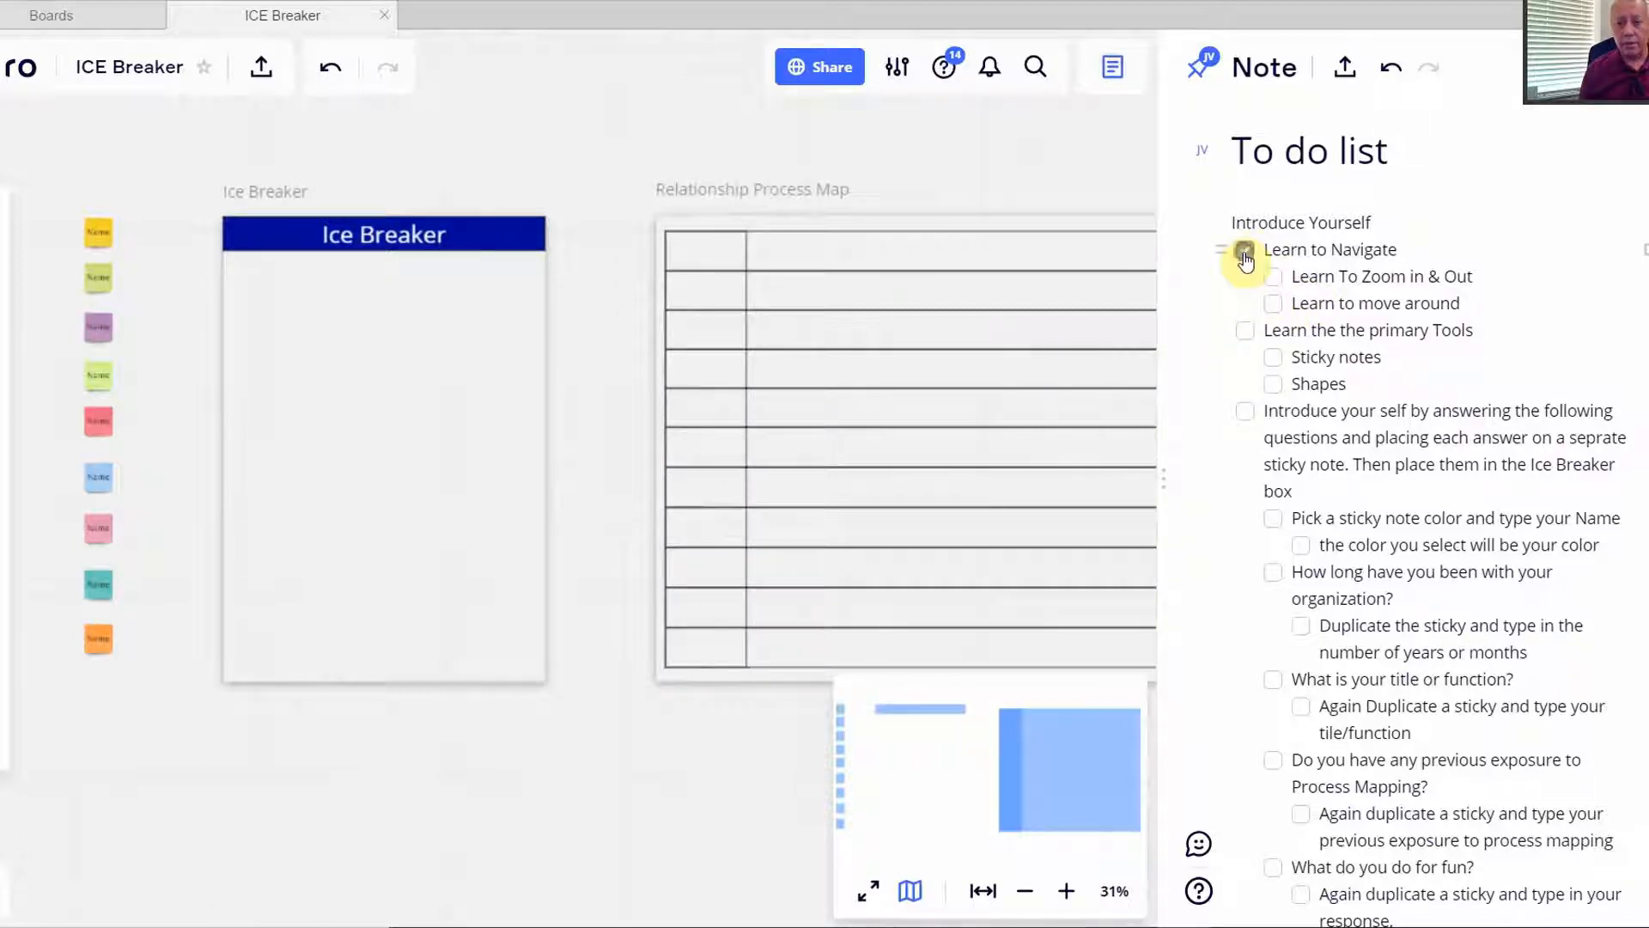
pyautogui.click(1270, 279)
pyautogui.click(1273, 304)
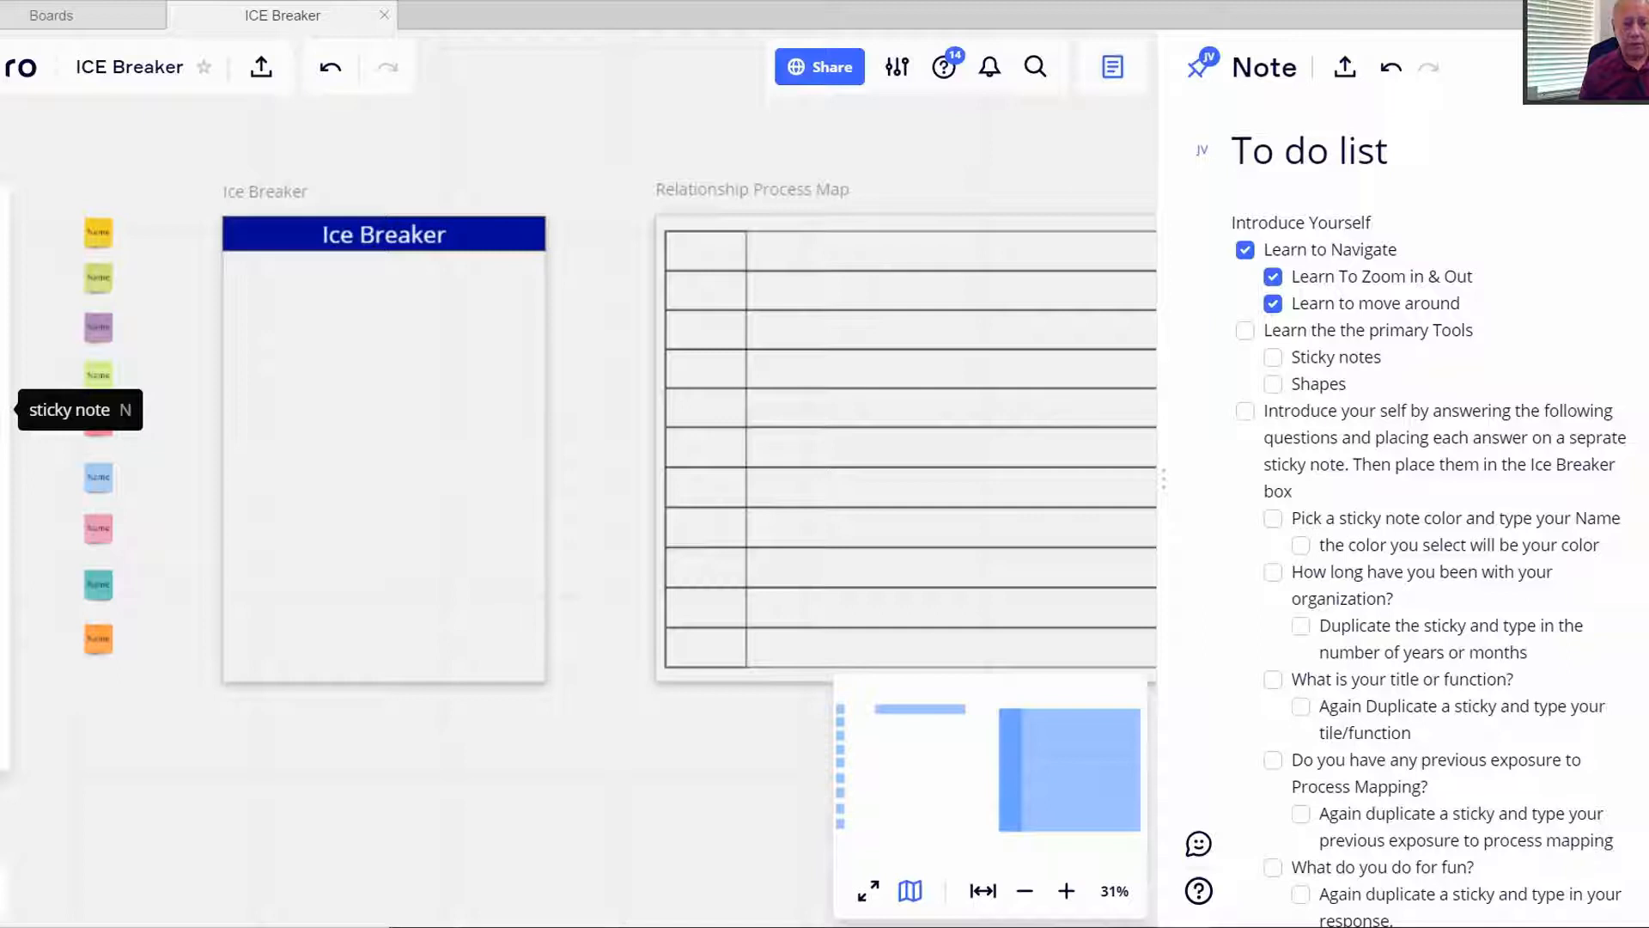
# - Place a blank yellow sticky note beside the column of Name stickies
pyautogui.click(4, 412)
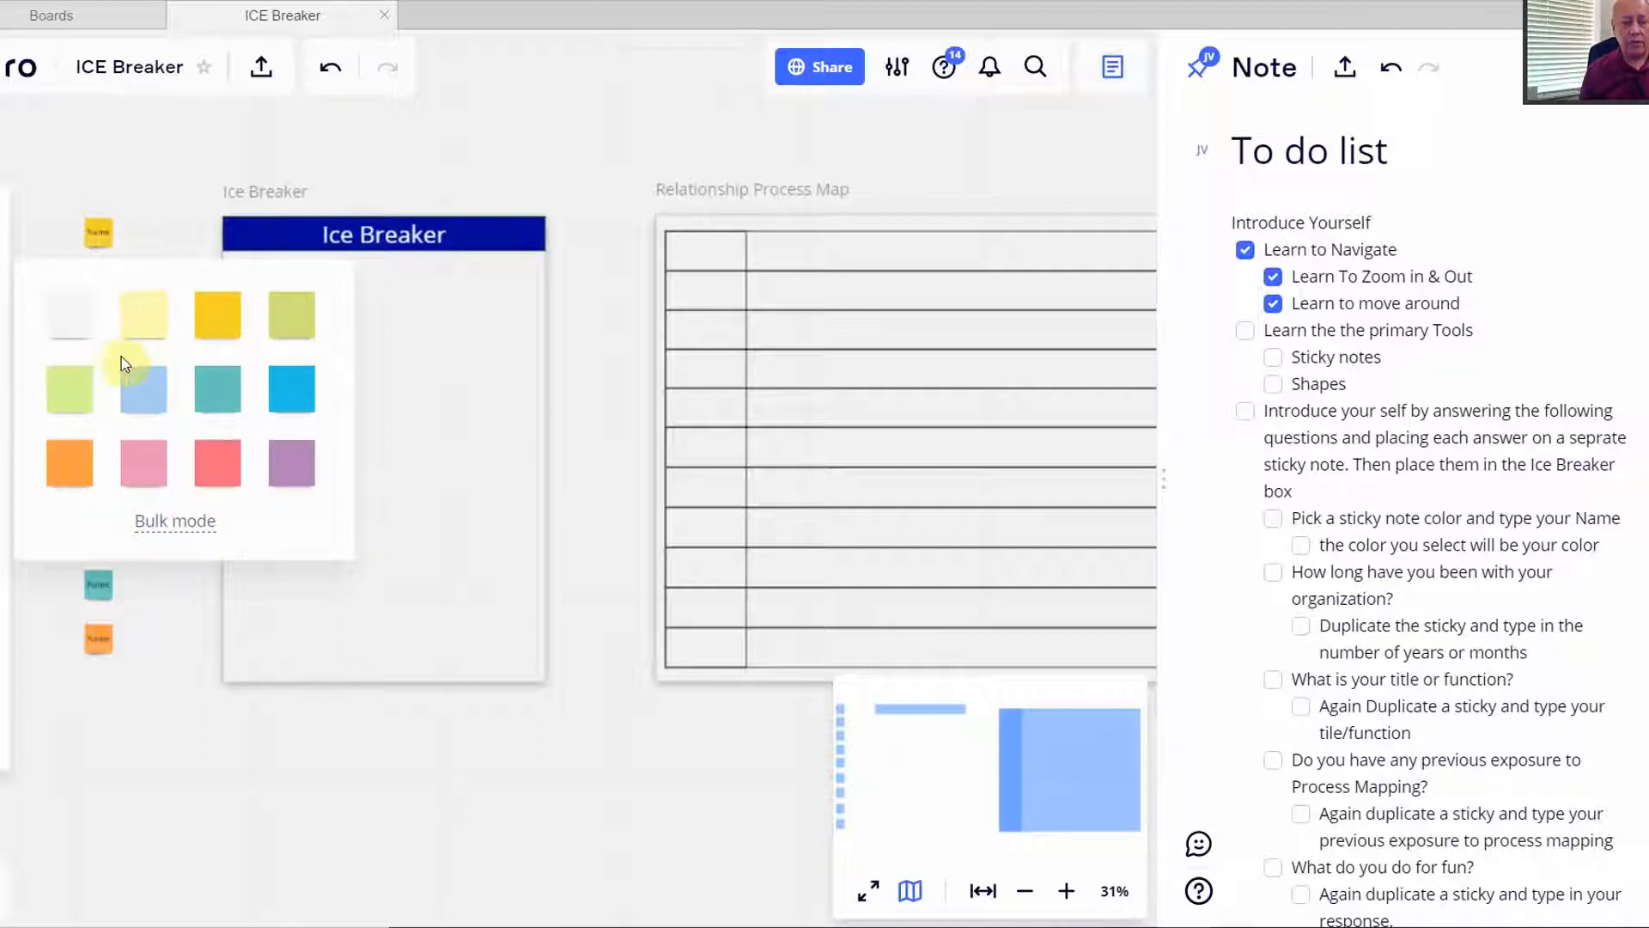
pyautogui.click(232, 323)
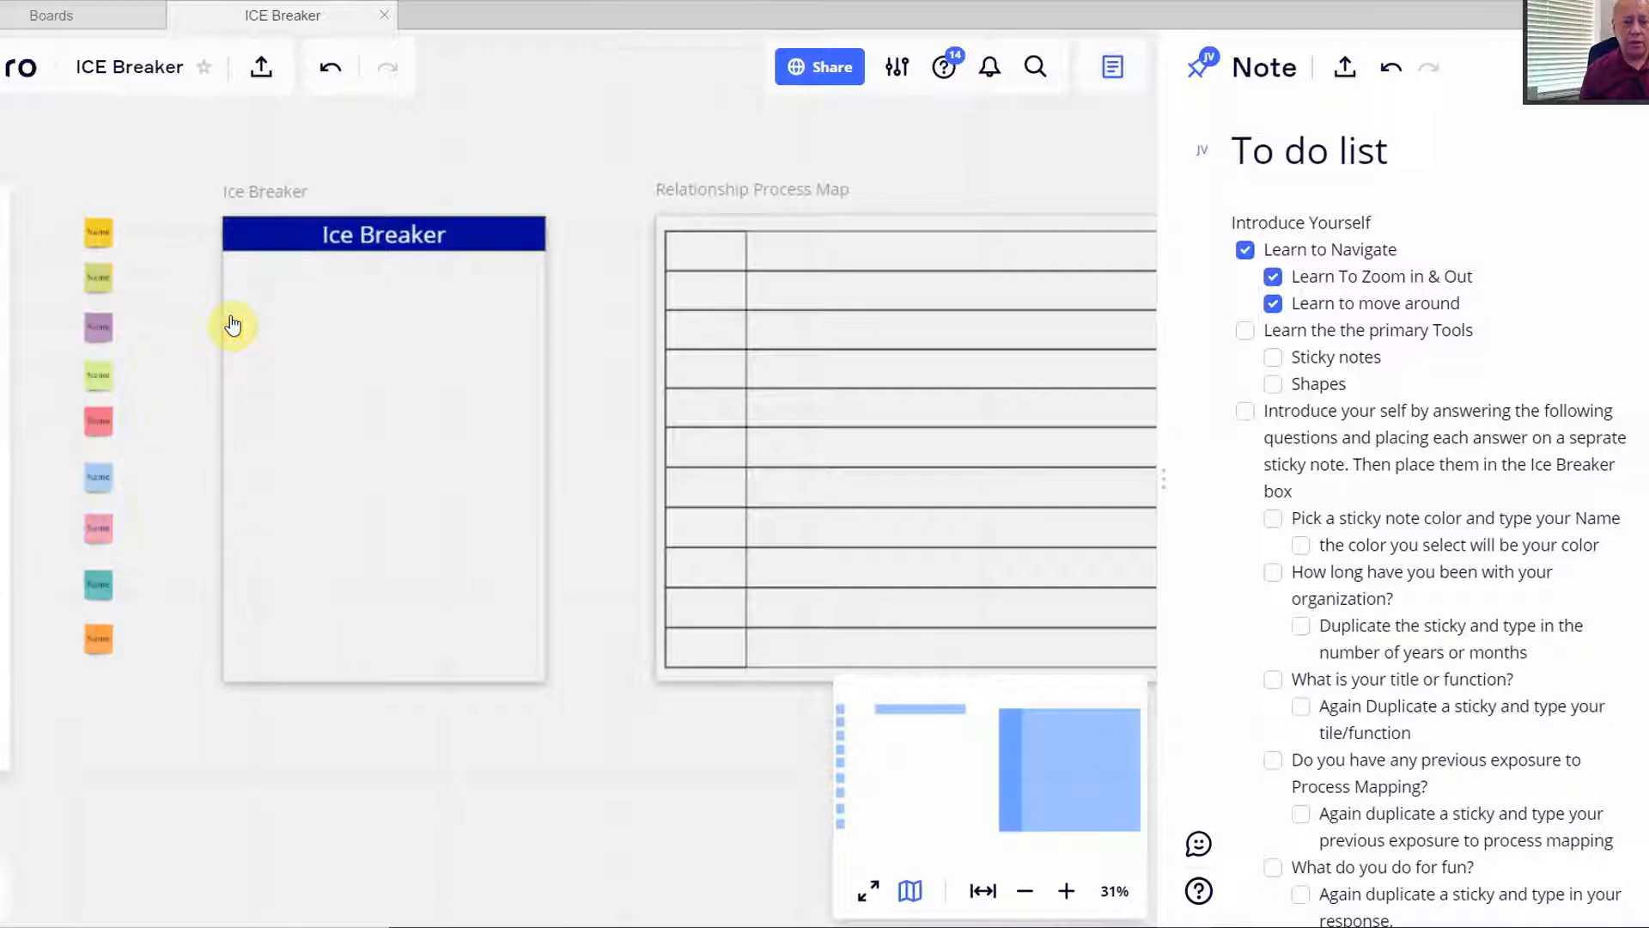
pyautogui.click(150, 232)
pyautogui.scroll(6, 150, 232)
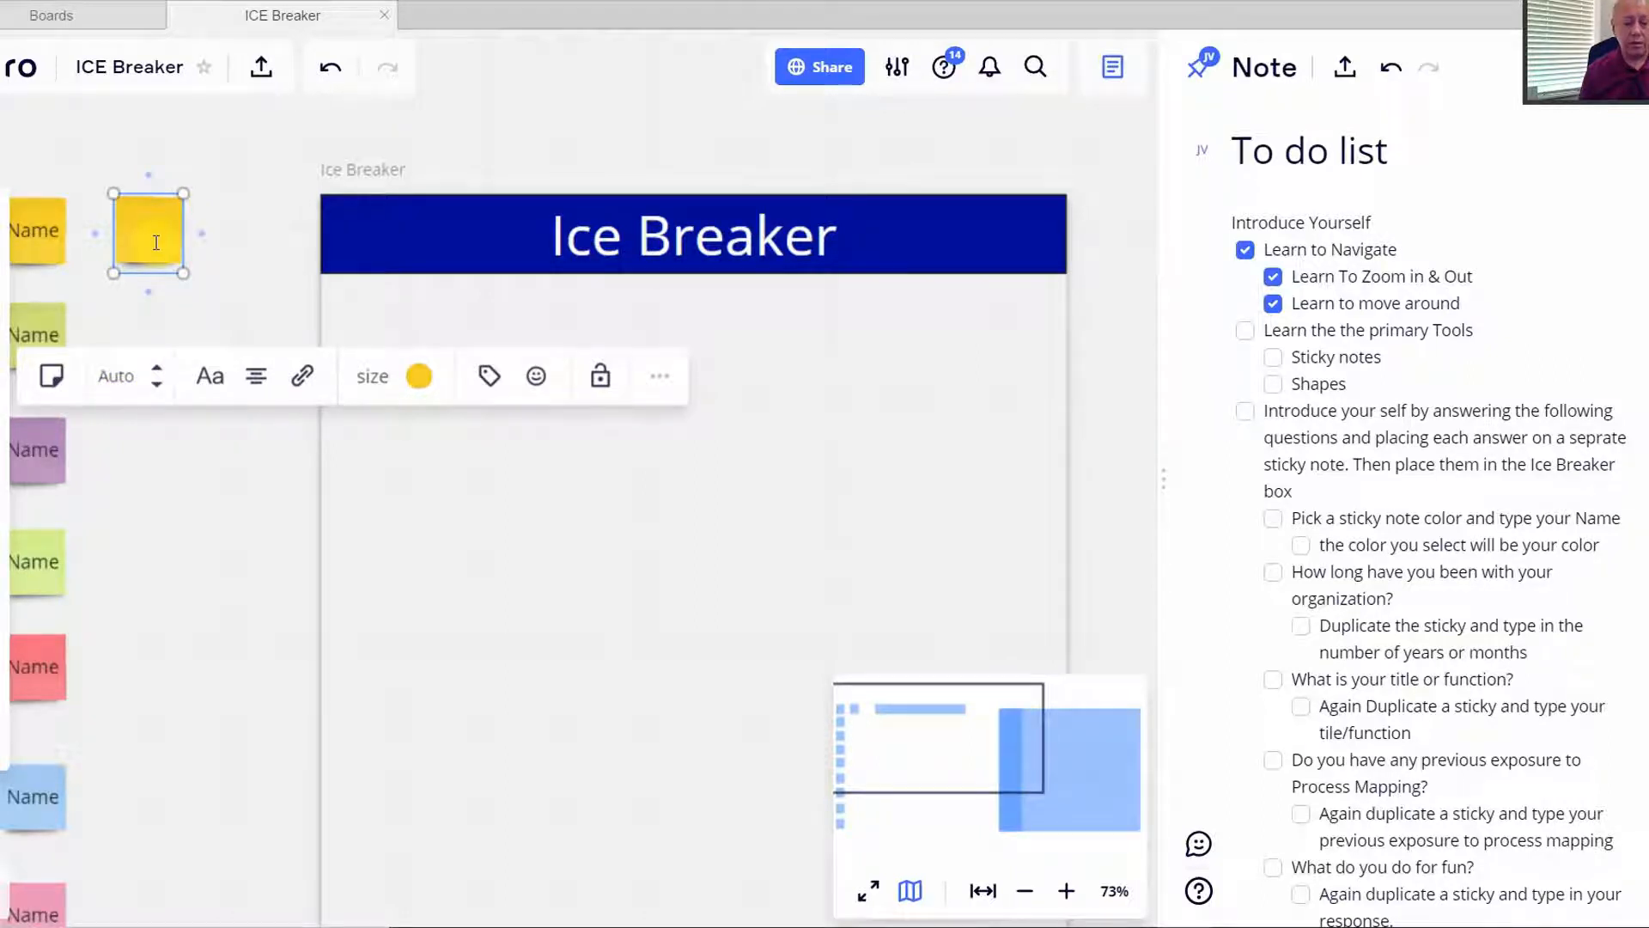
# - Try the yellow sticky at sizes S, M and L, then shrink it to Name-sticky size
pyautogui.click(257, 385)
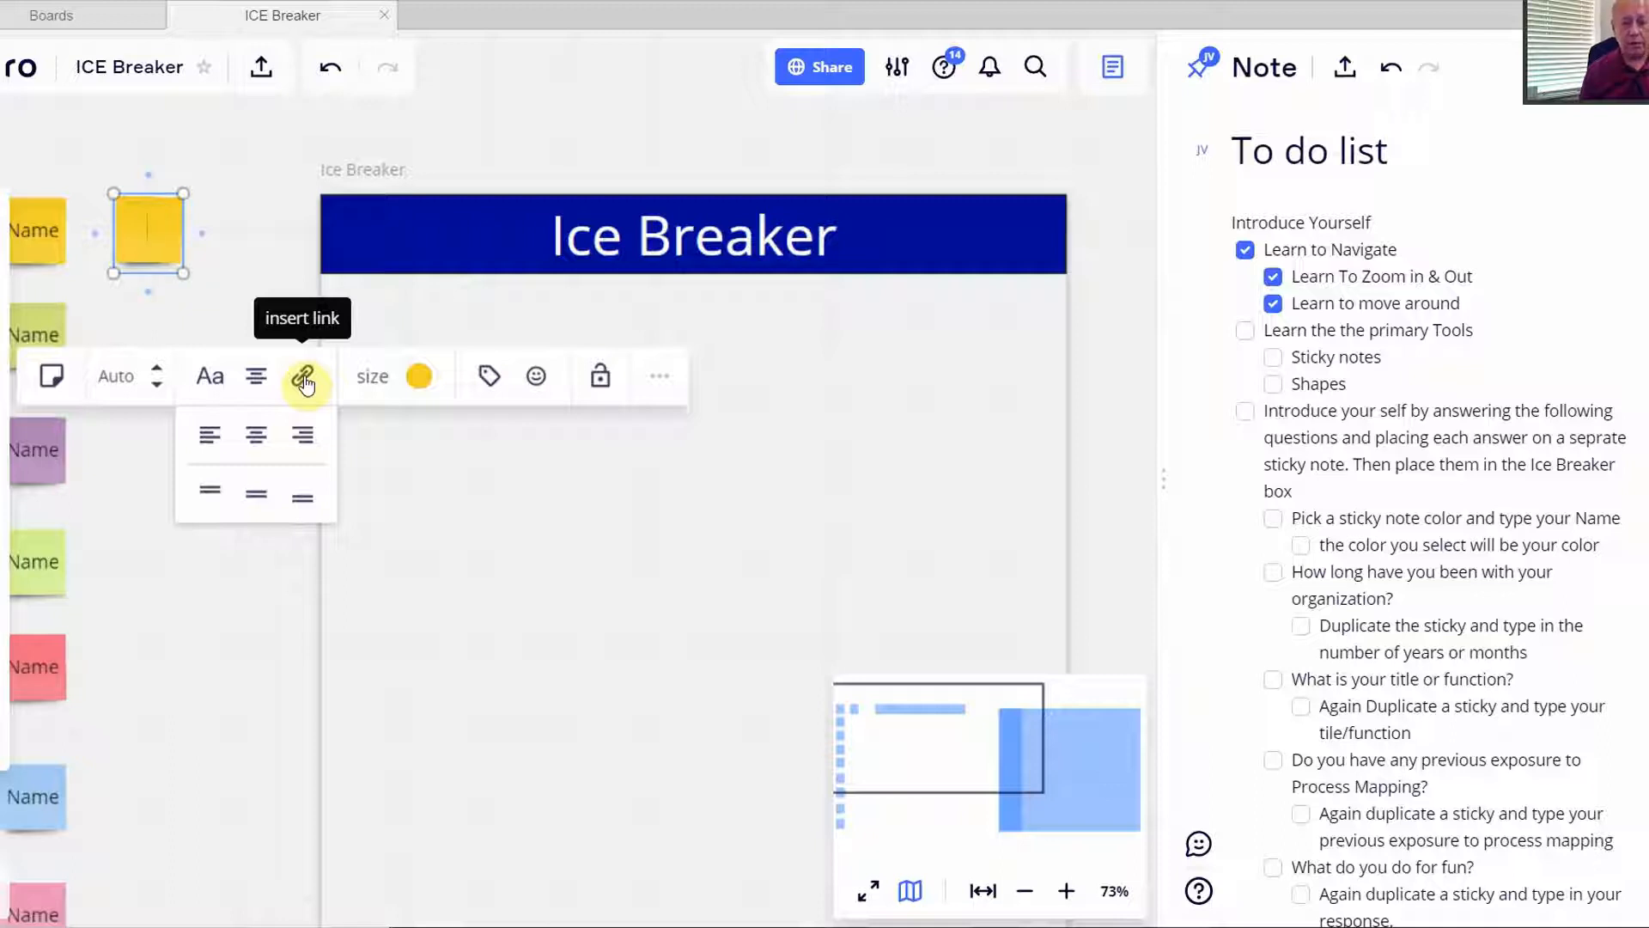
pyautogui.click(370, 385)
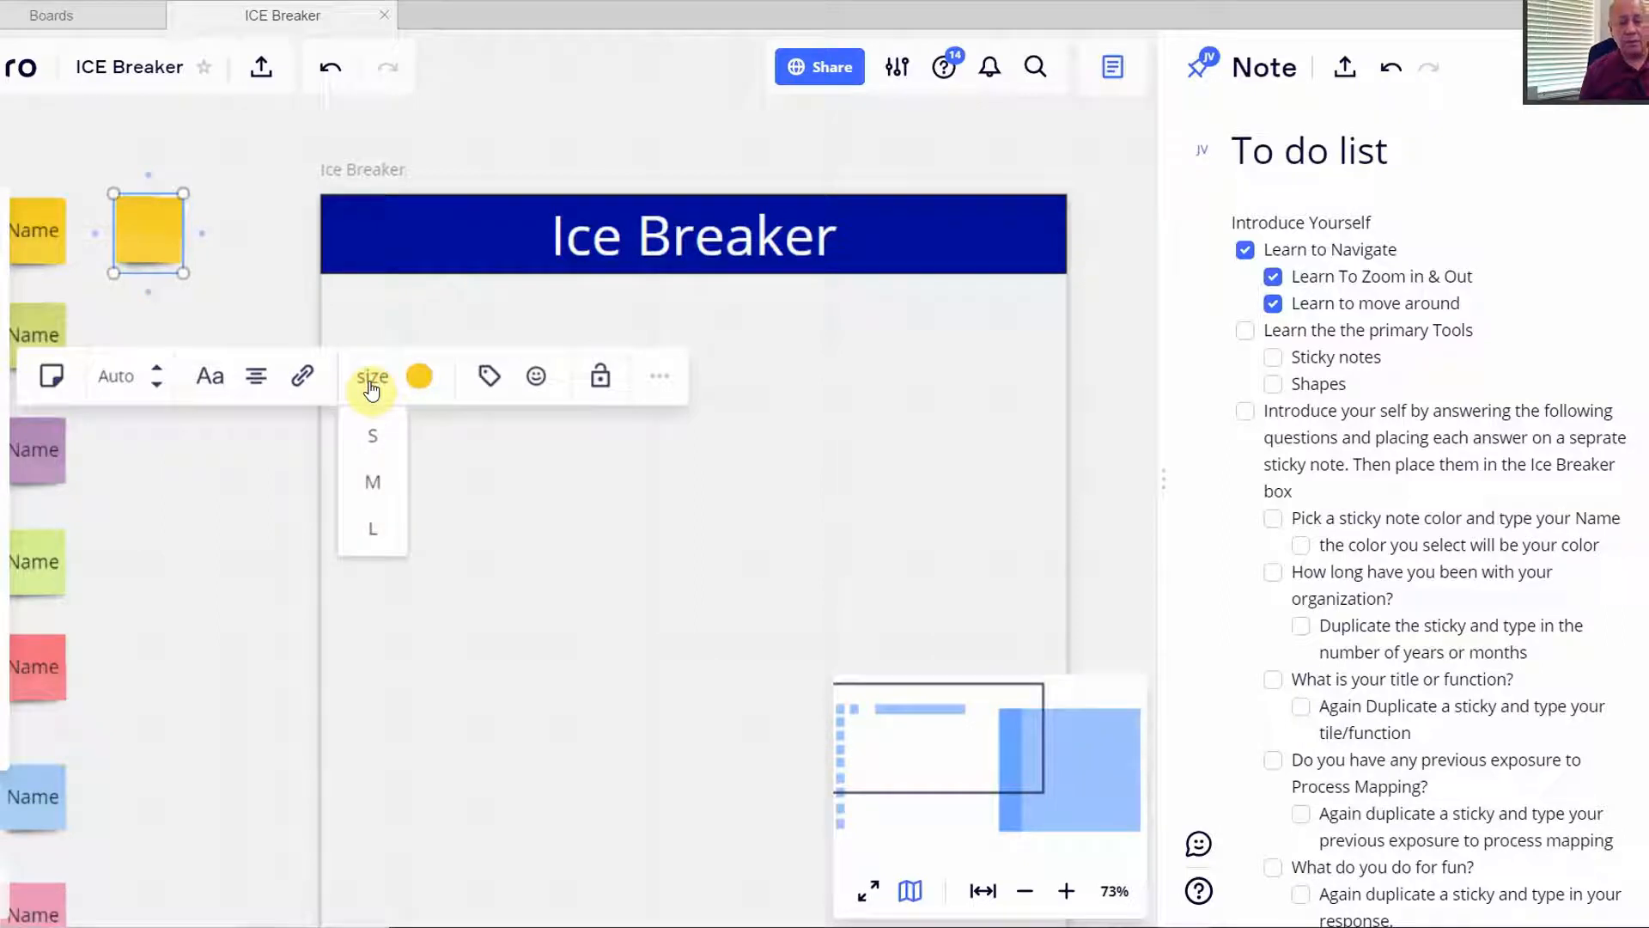
pyautogui.click(371, 436)
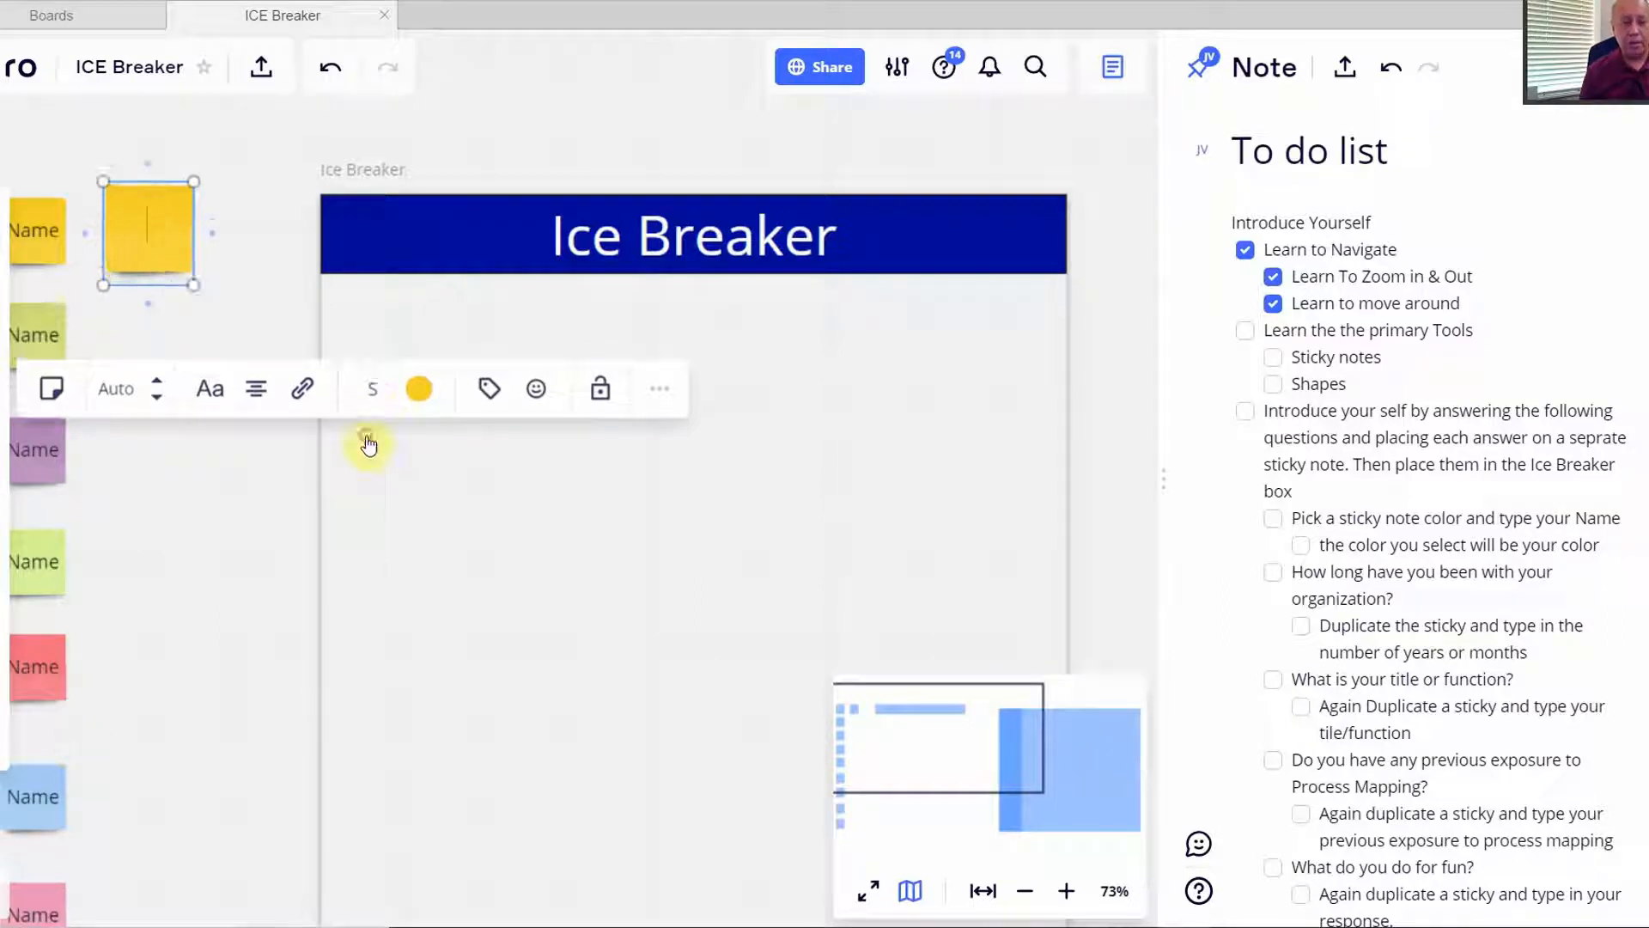
pyautogui.click(372, 387)
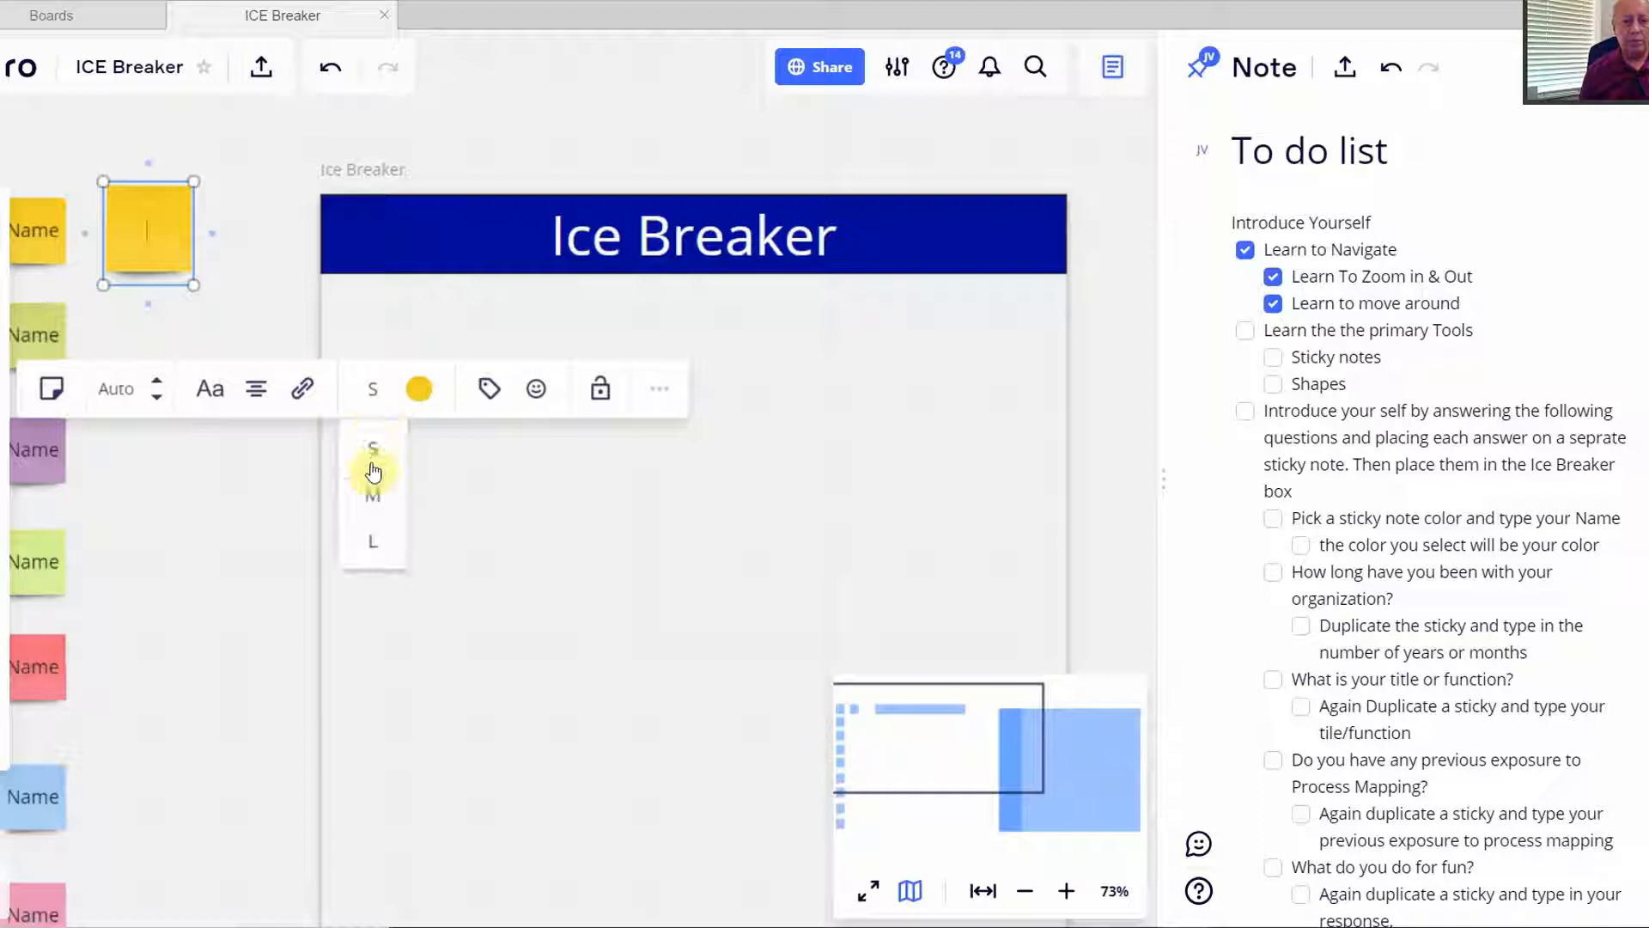
pyautogui.click(369, 490)
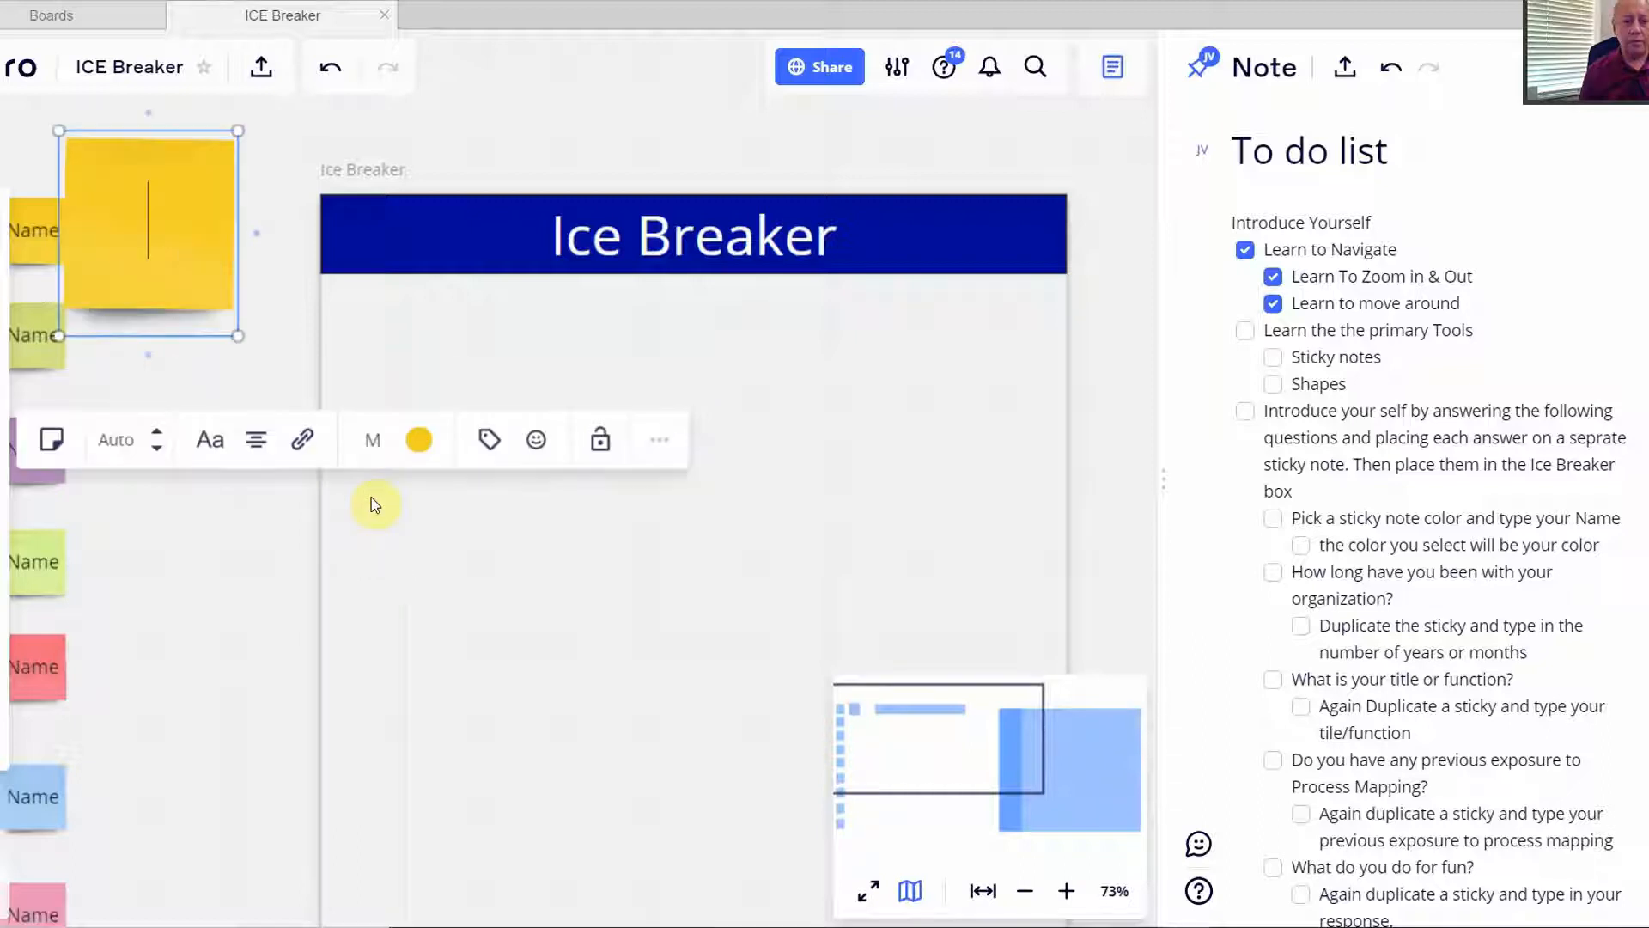
pyautogui.click(373, 445)
pyautogui.click(374, 597)
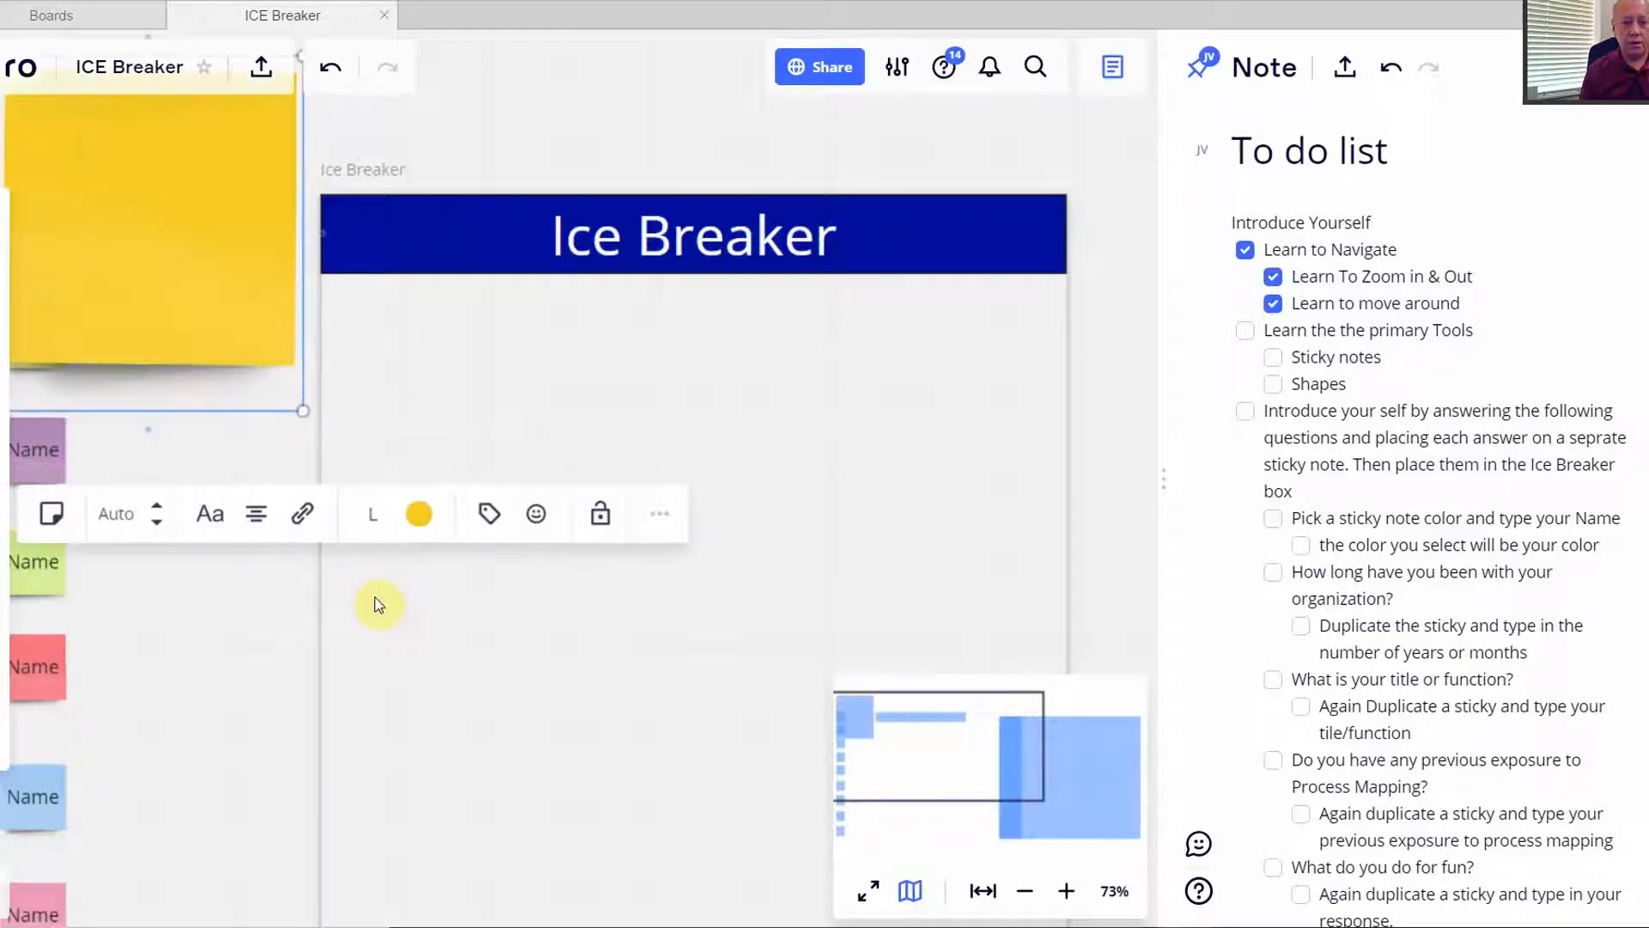
pyautogui.scroll(-3, 361, 558)
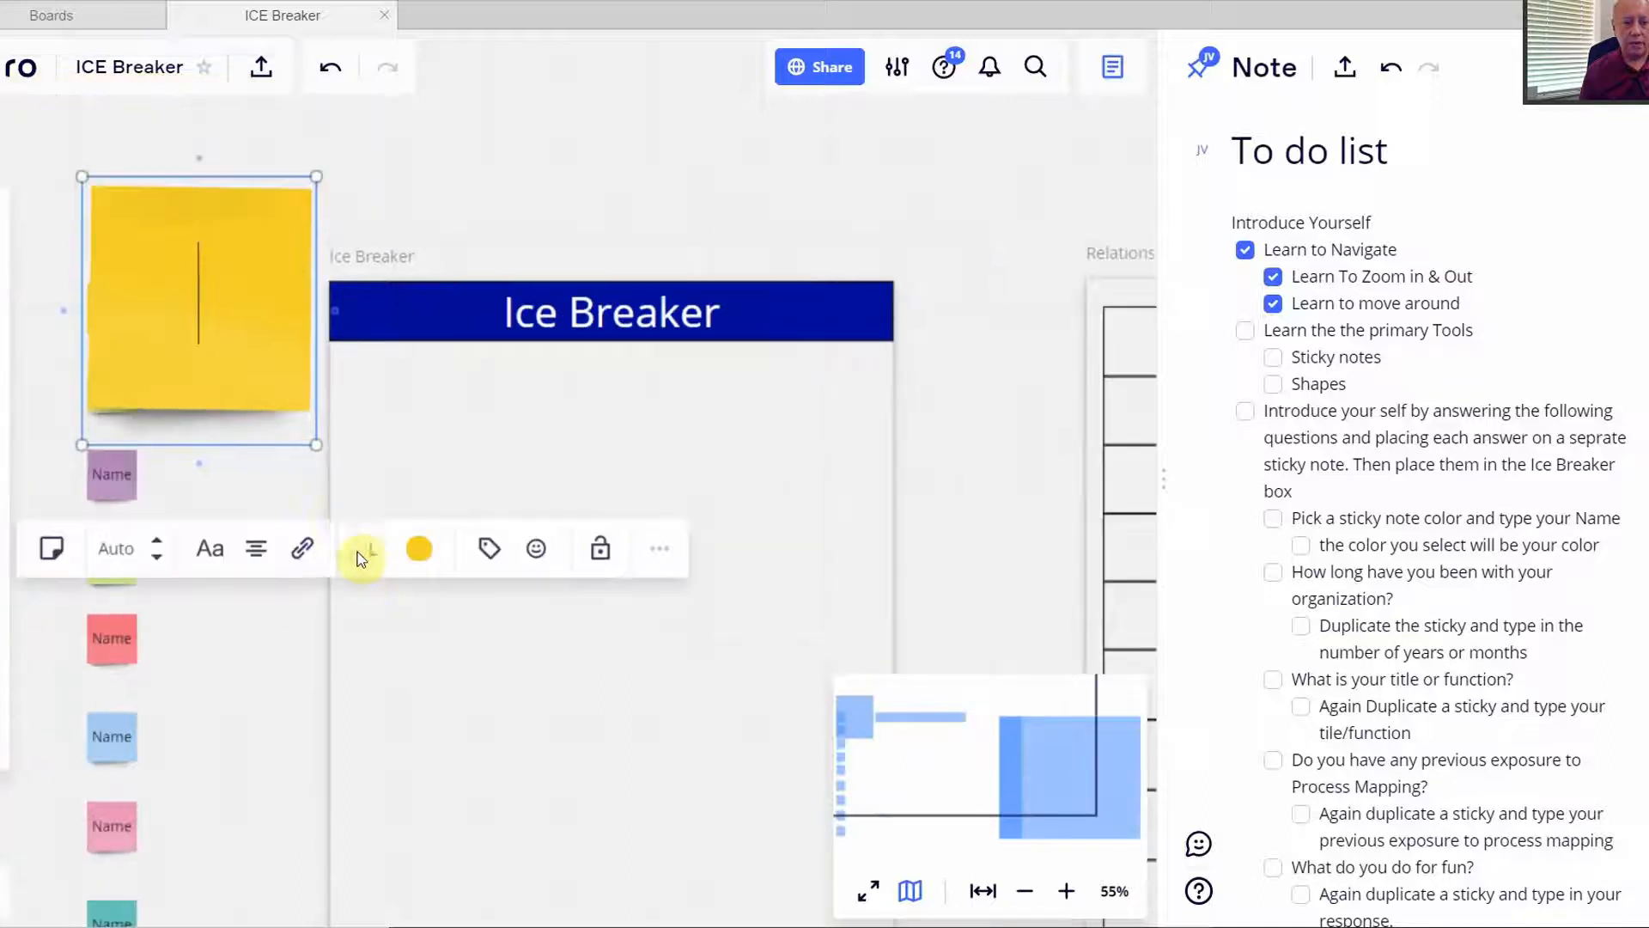
pyautogui.moveTo(313, 440); pyautogui.dragTo(128, 252)
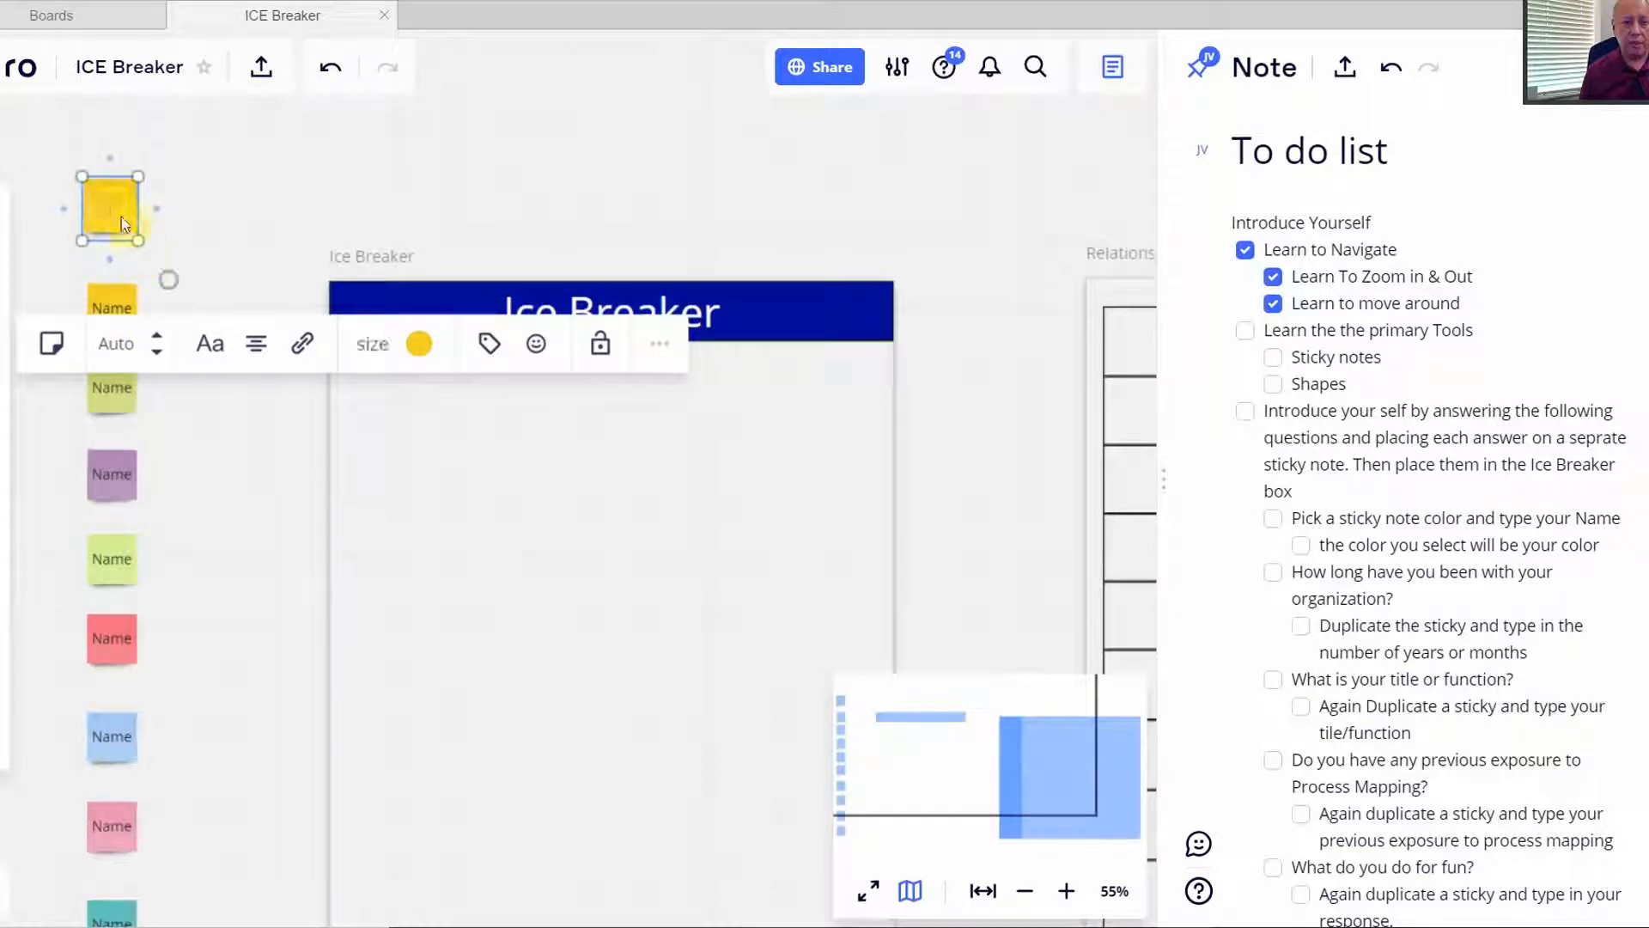
# - Line the blank yellow sticky up beside the yellow Name note and lock it
pyautogui.click(183, 244)
pyautogui.moveTo(108, 215); pyautogui.dragTo(190, 320)
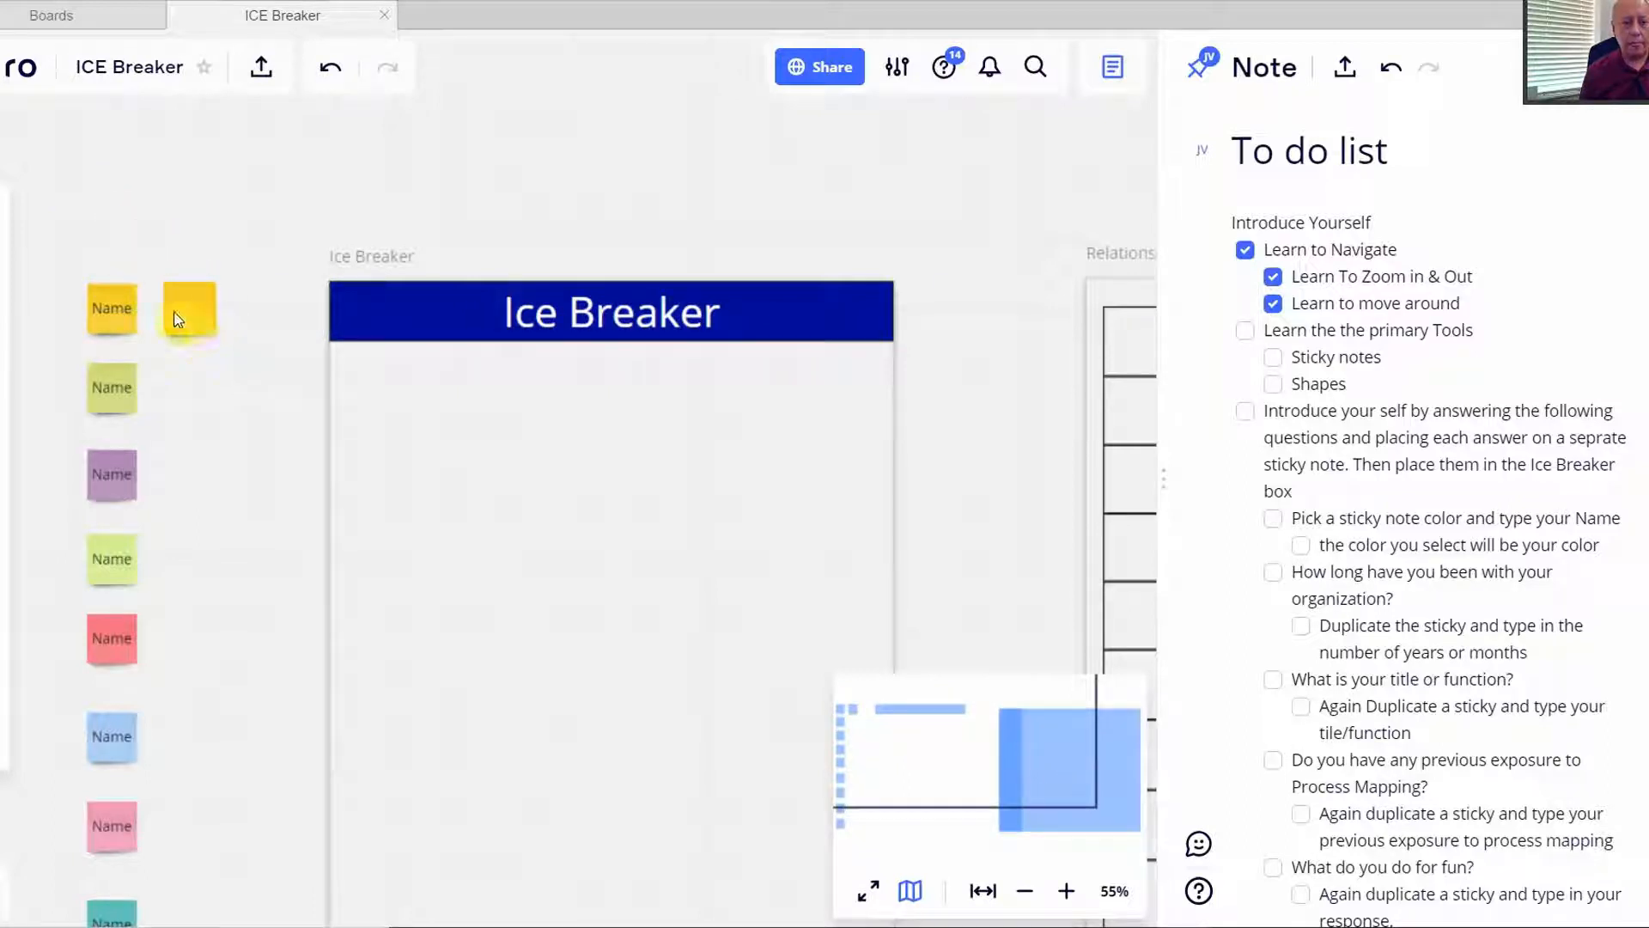
pyautogui.click(192, 322)
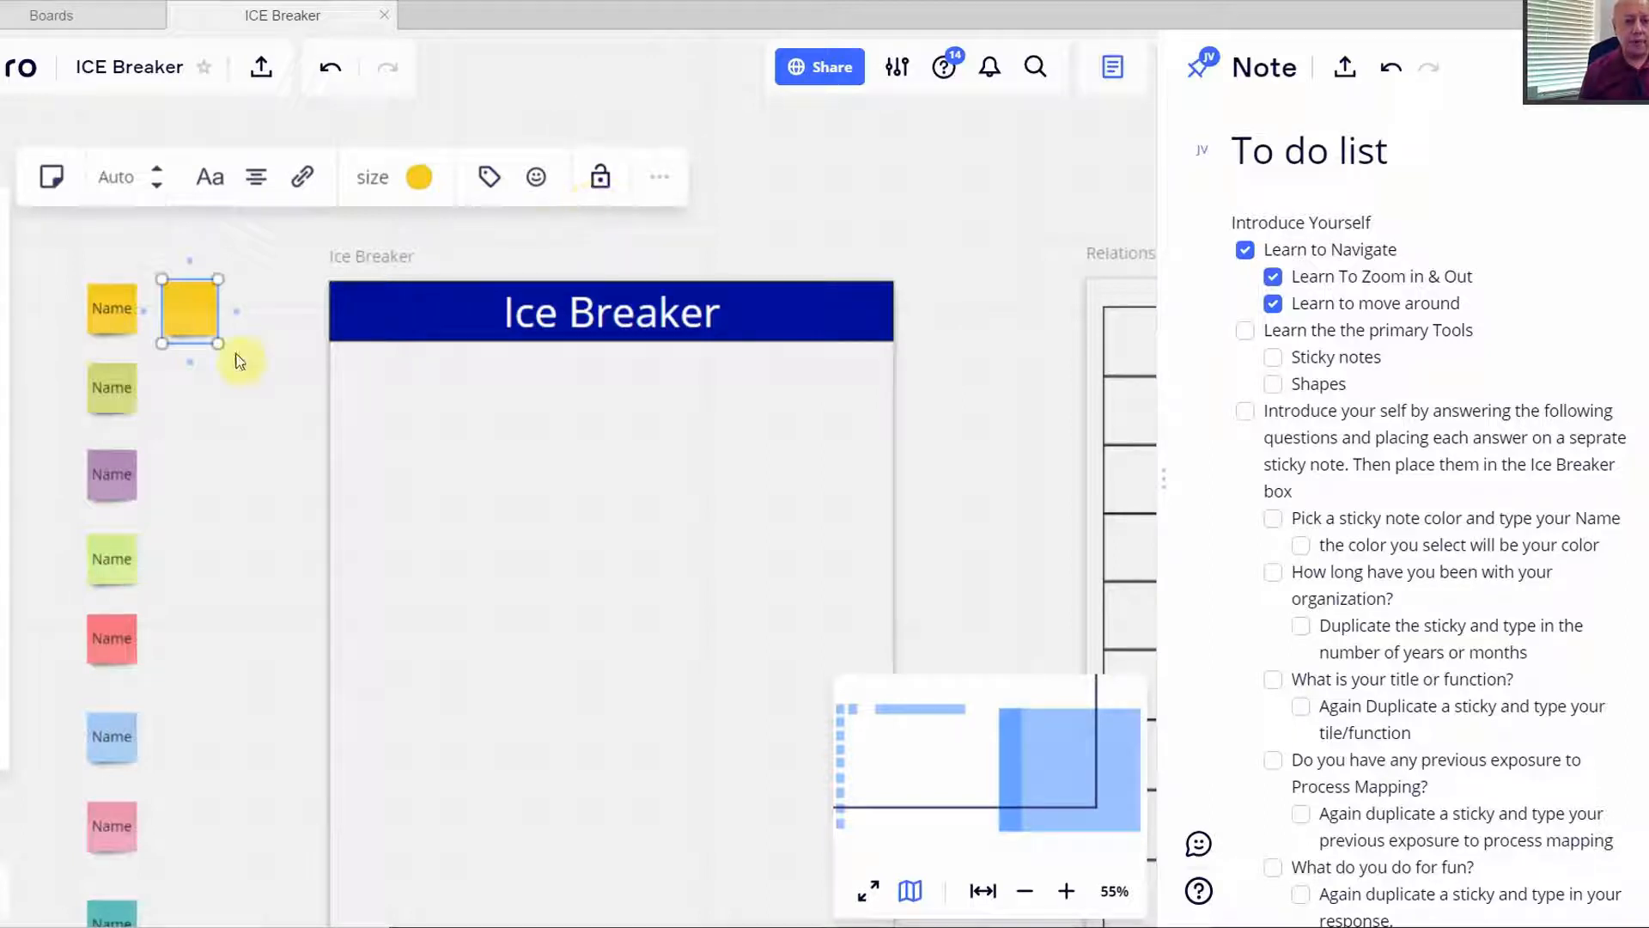
pyautogui.moveTo(190, 312)
pyautogui.mouseDown()
pyautogui.moveTo(258, 370)
pyautogui.moveTo(209, 280)
pyautogui.moveTo(216, 254)
pyautogui.moveTo(254, 359)
pyautogui.moveTo(231, 249)
pyautogui.moveTo(220, 311)
pyautogui.mouseUp()
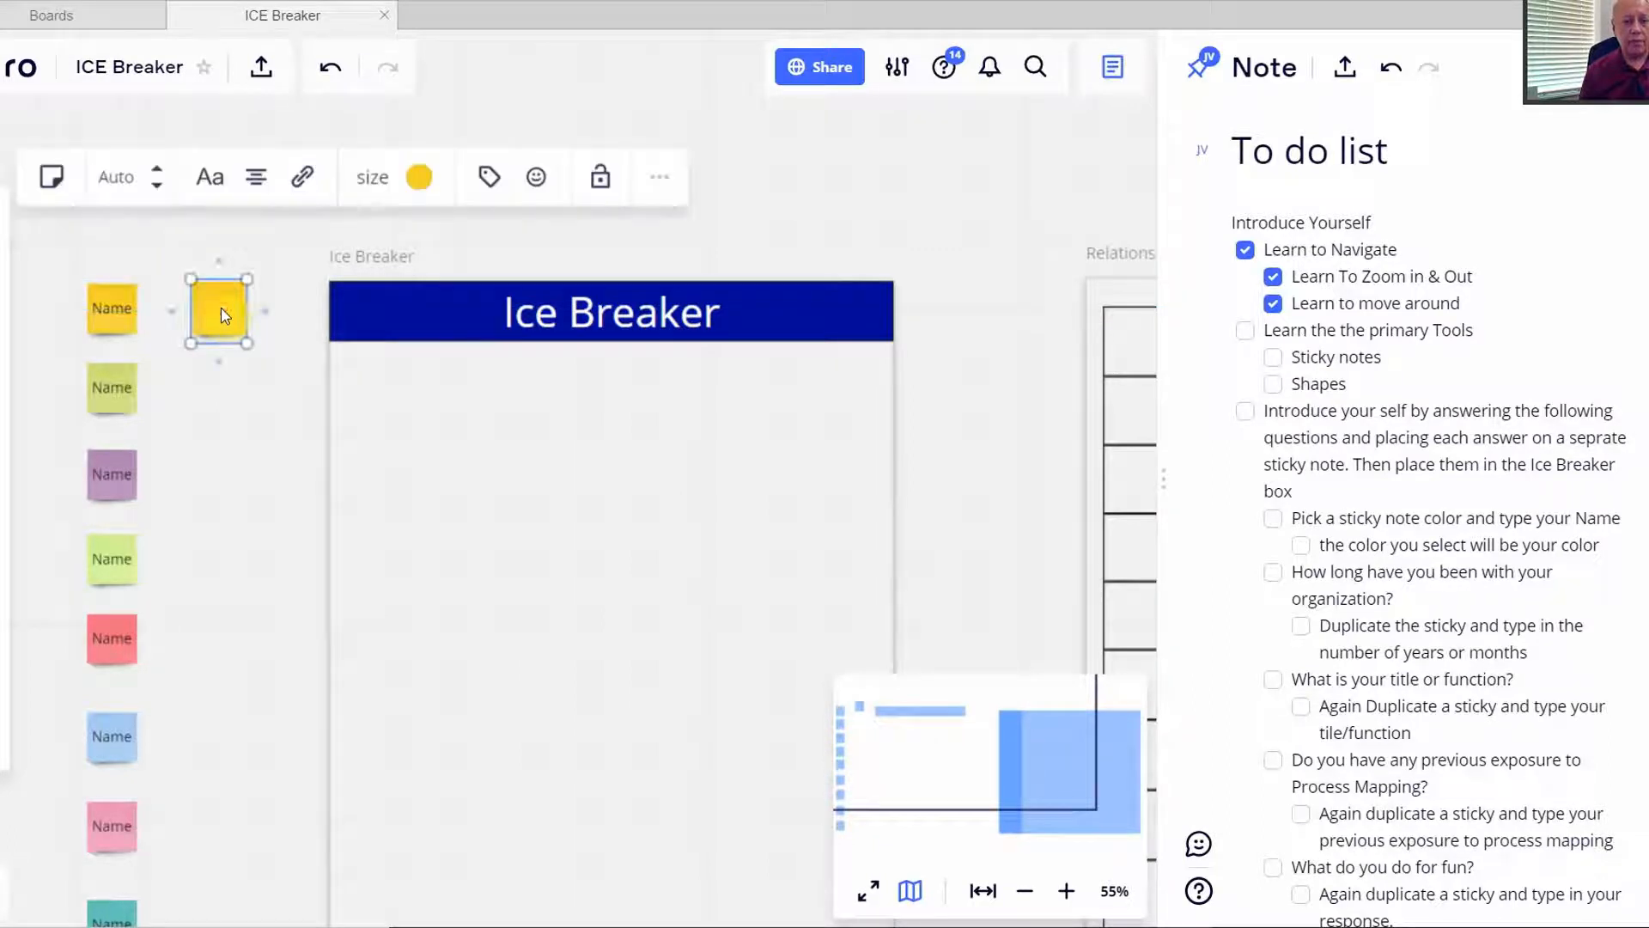
pyautogui.click(594, 189)
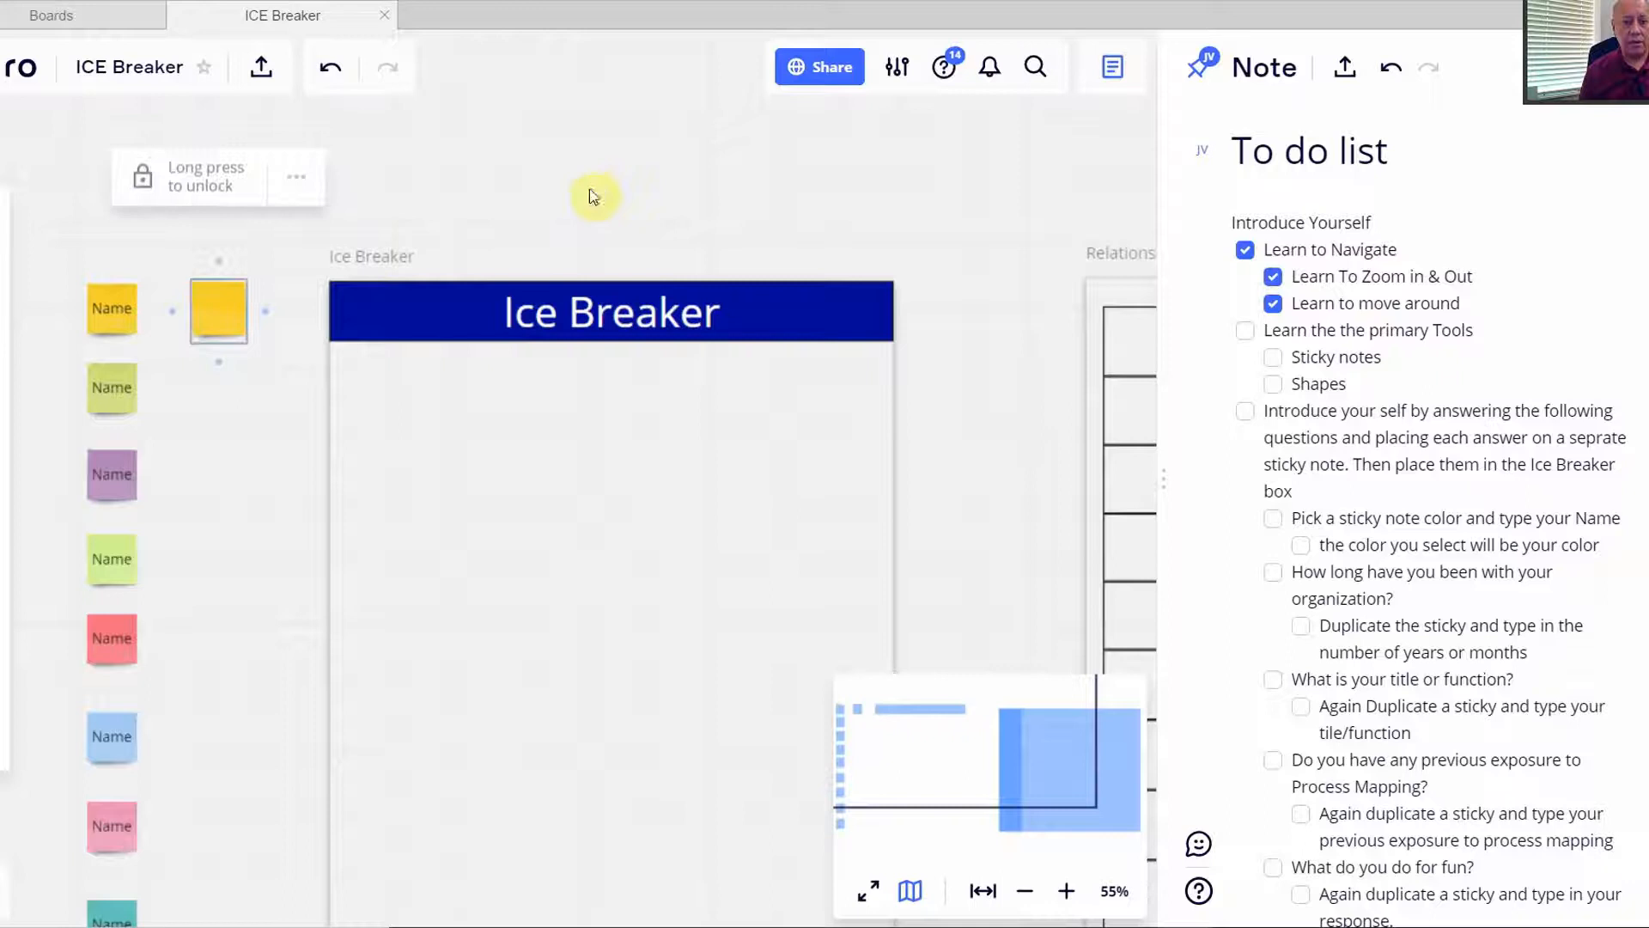
# - Unlock the extra yellow sticky note from its more-options menu
pyautogui.moveTo(235, 309); pyautogui.dragTo(261, 265)
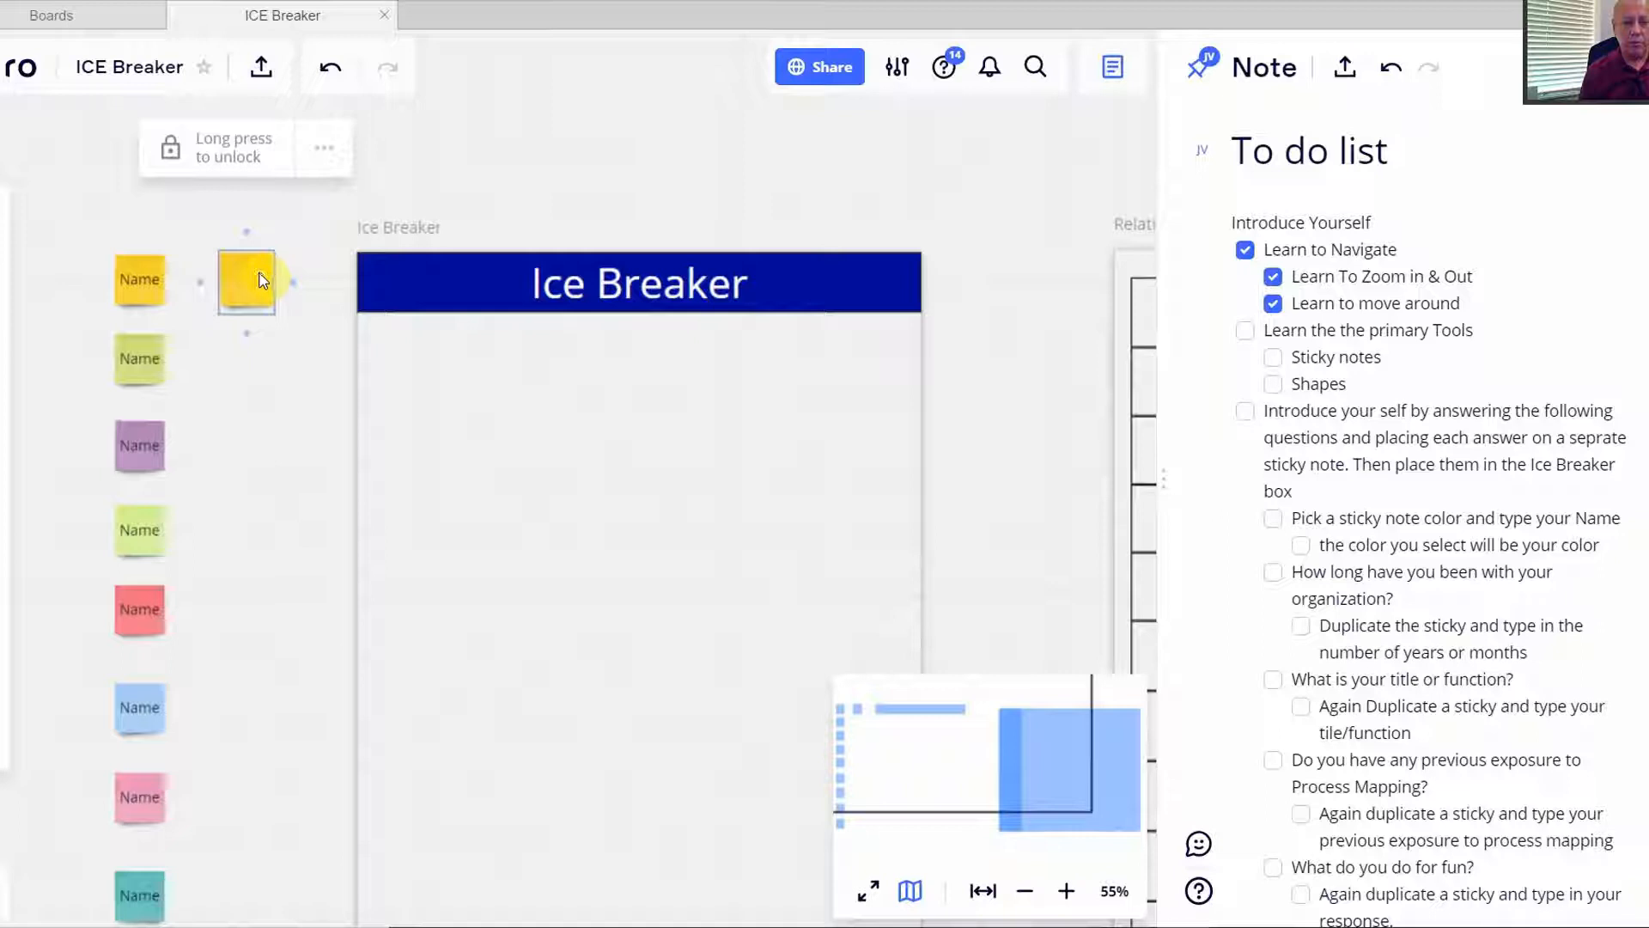
pyautogui.click(251, 296)
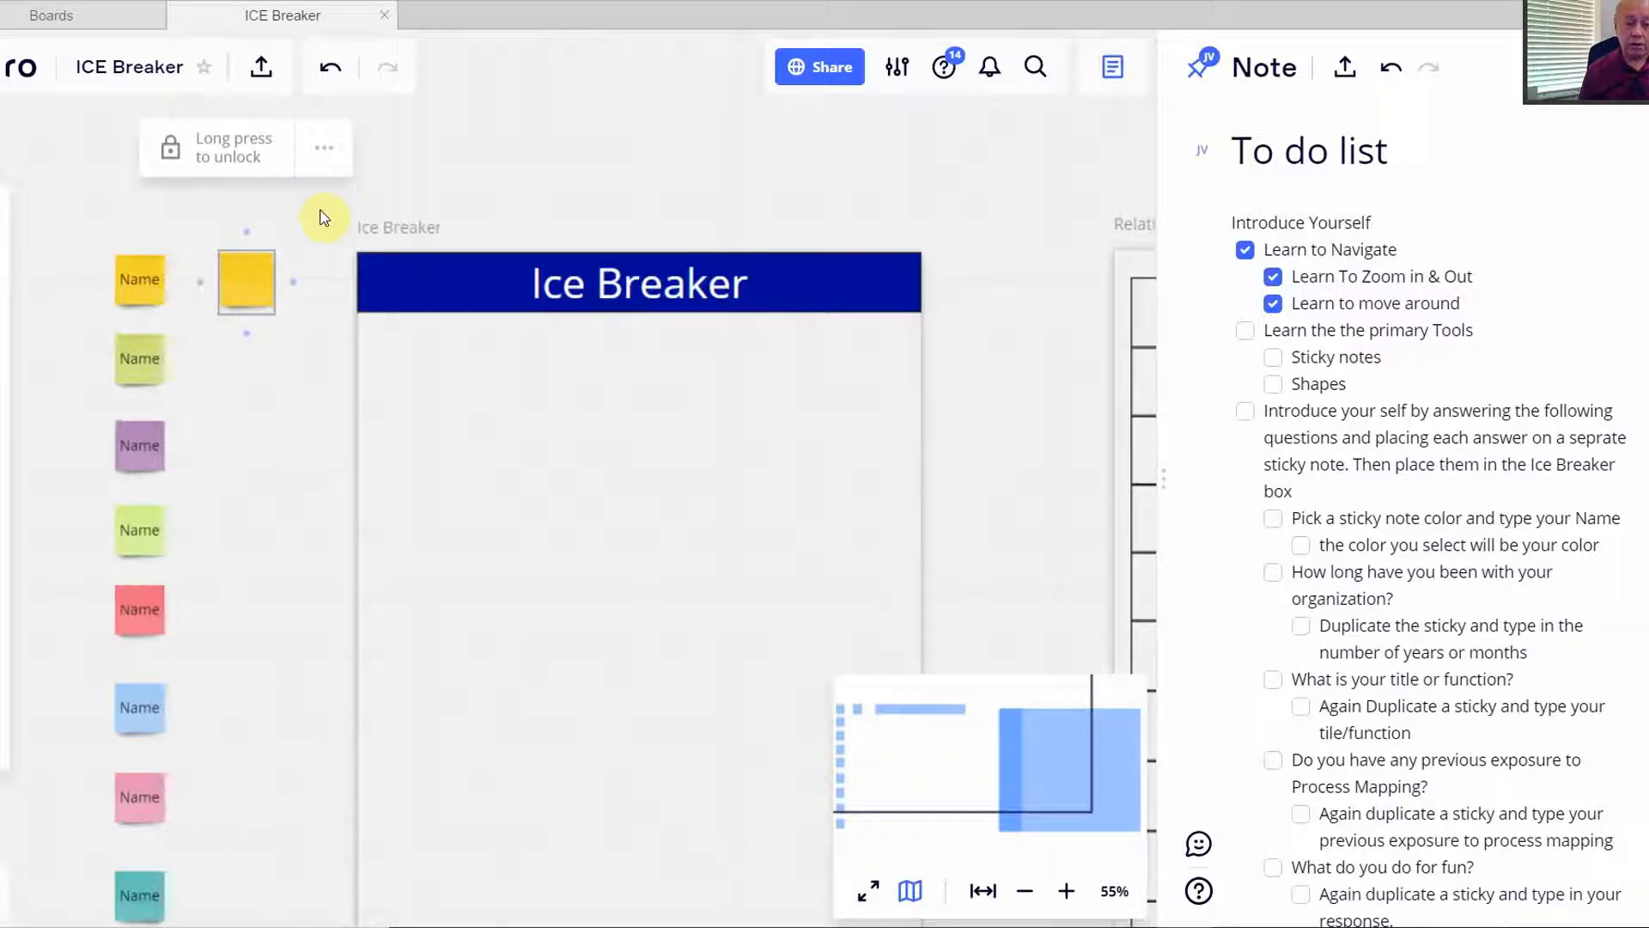
pyautogui.click(325, 160)
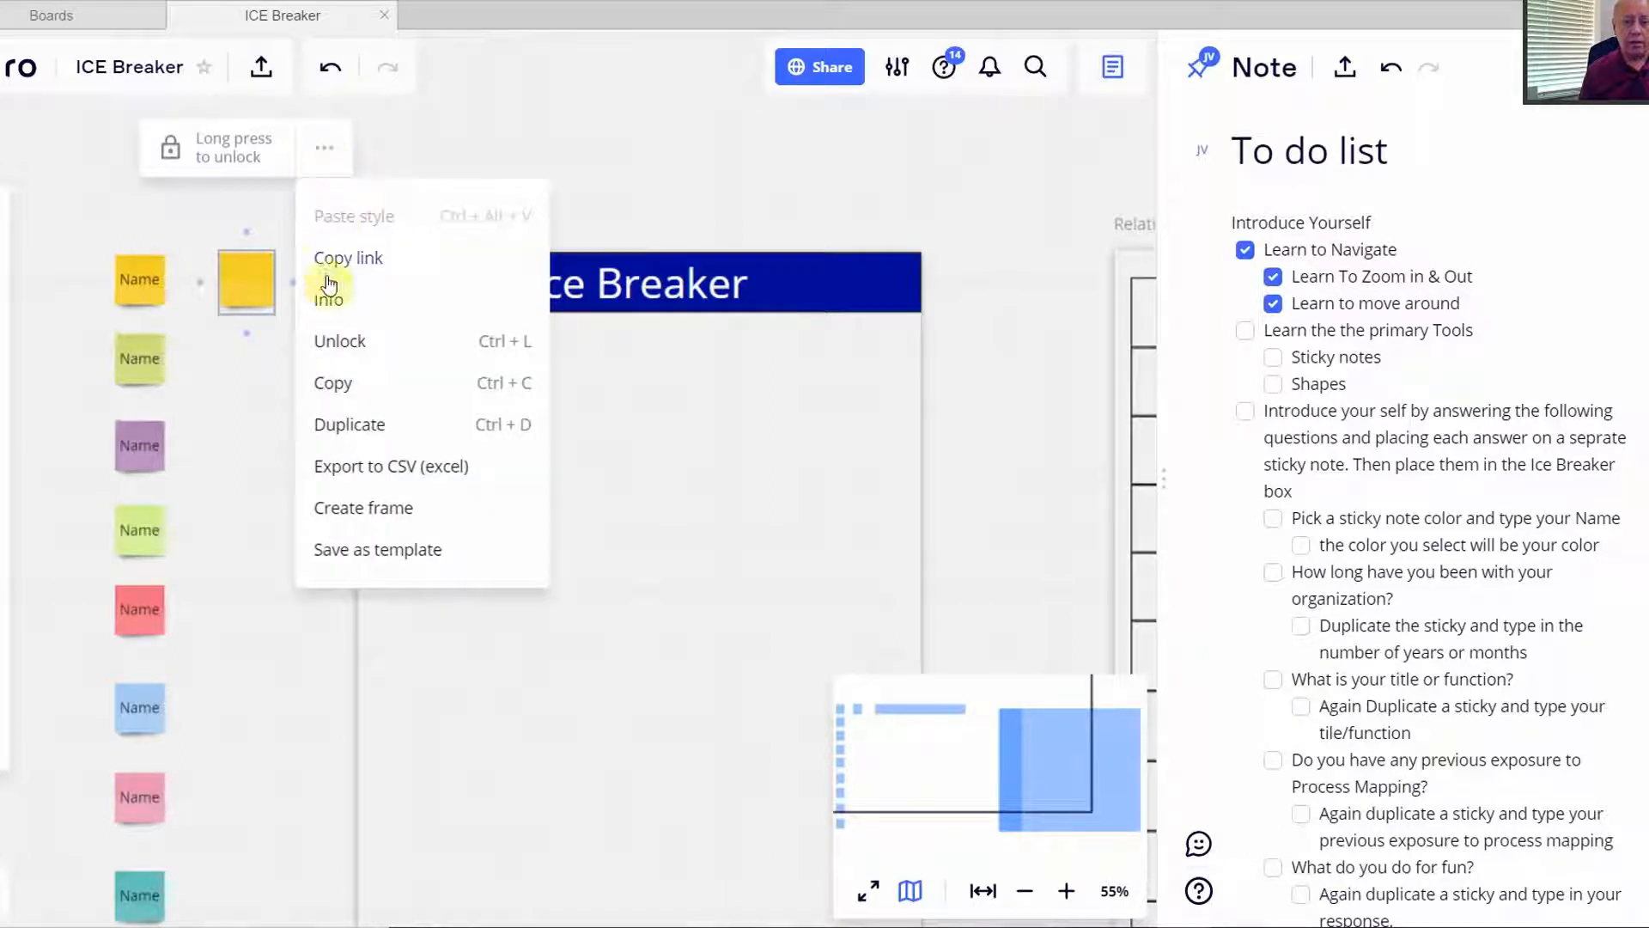
pyautogui.click(324, 151)
pyautogui.click(324, 152)
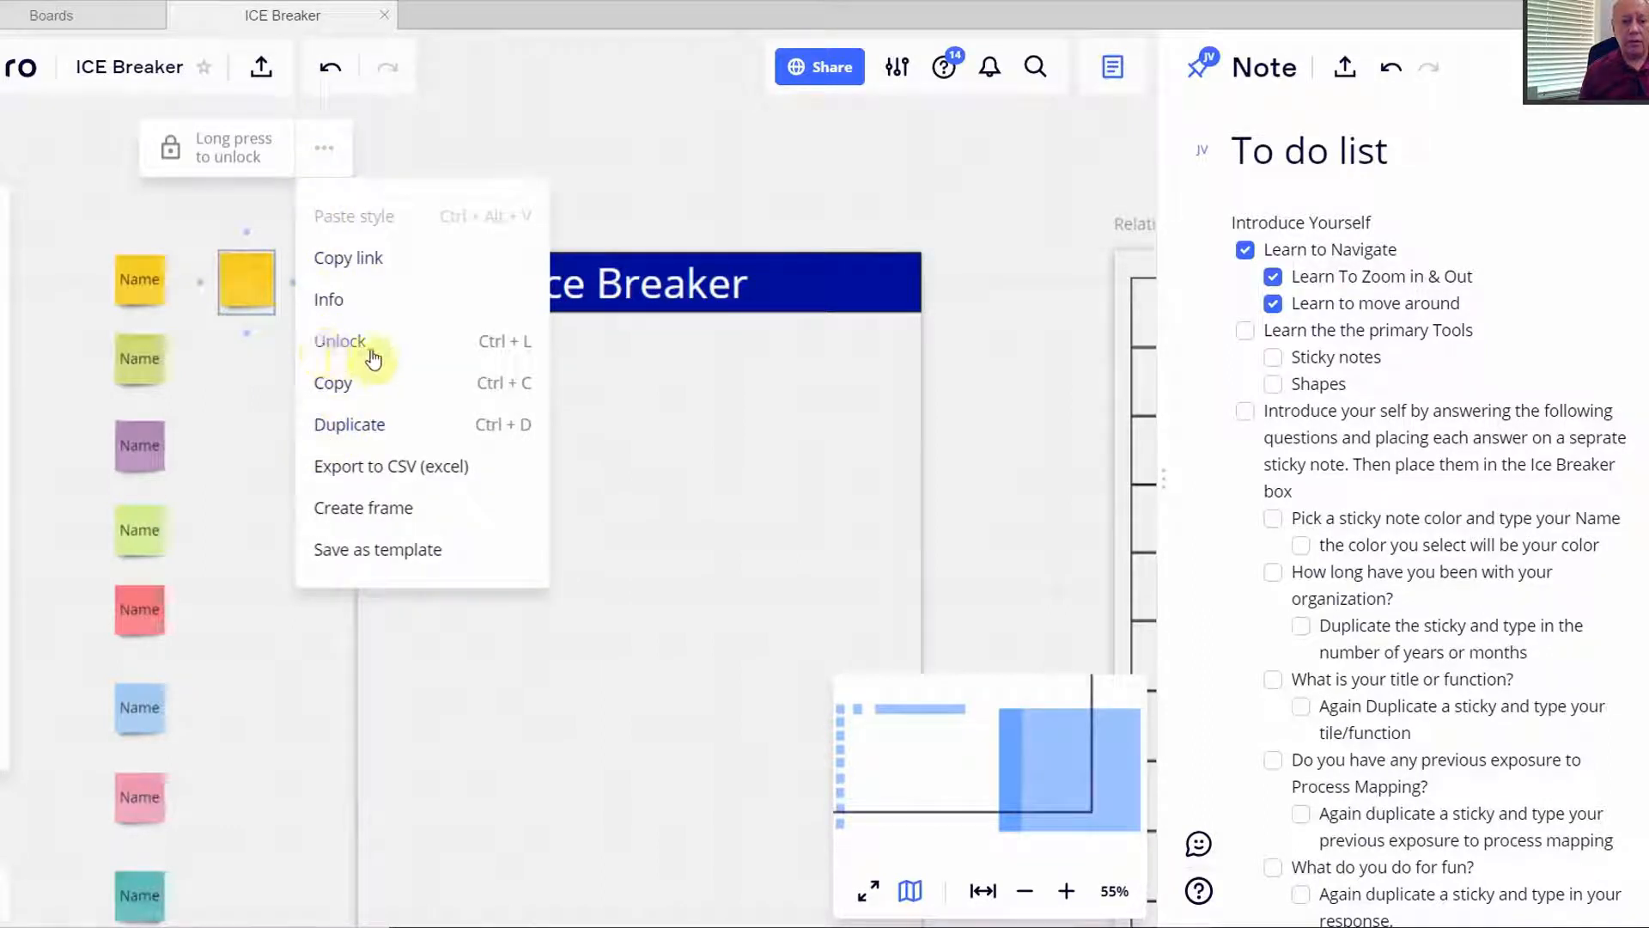
pyautogui.click(342, 356)
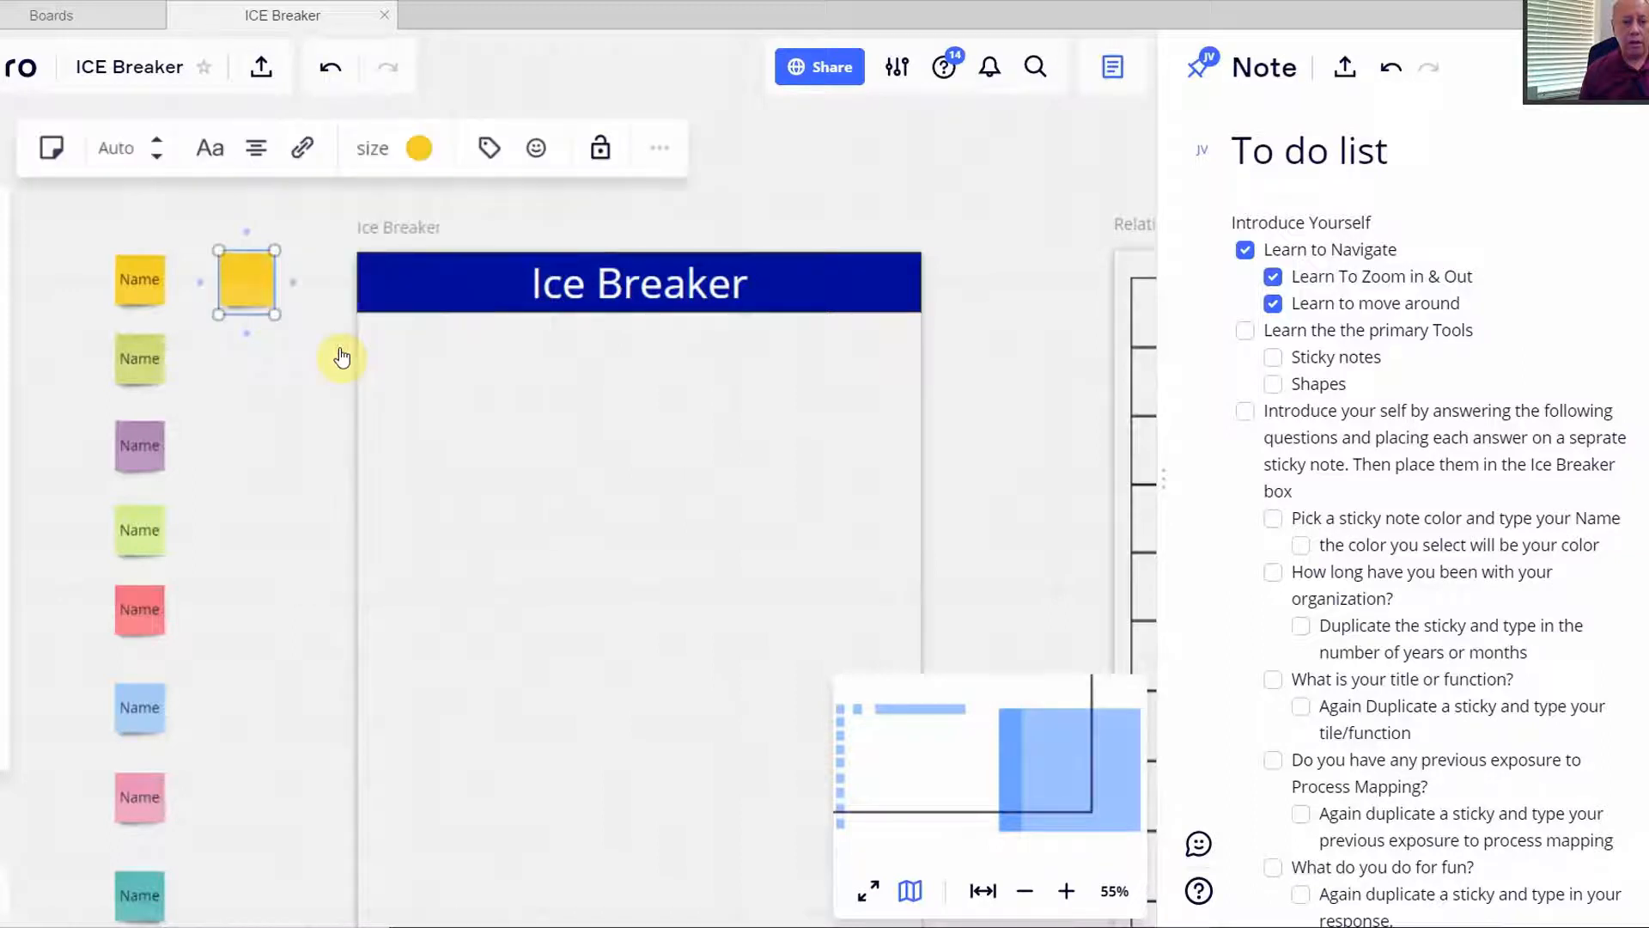
# - Delete the extra yellow sticky note beside the top Name note
pyautogui.moveTo(246, 279)
pyautogui.mouseDown()
pyautogui.moveTo(461, 390)
pyautogui.moveTo(322, 361)
pyautogui.moveTo(230, 273)
pyautogui.mouseUp()
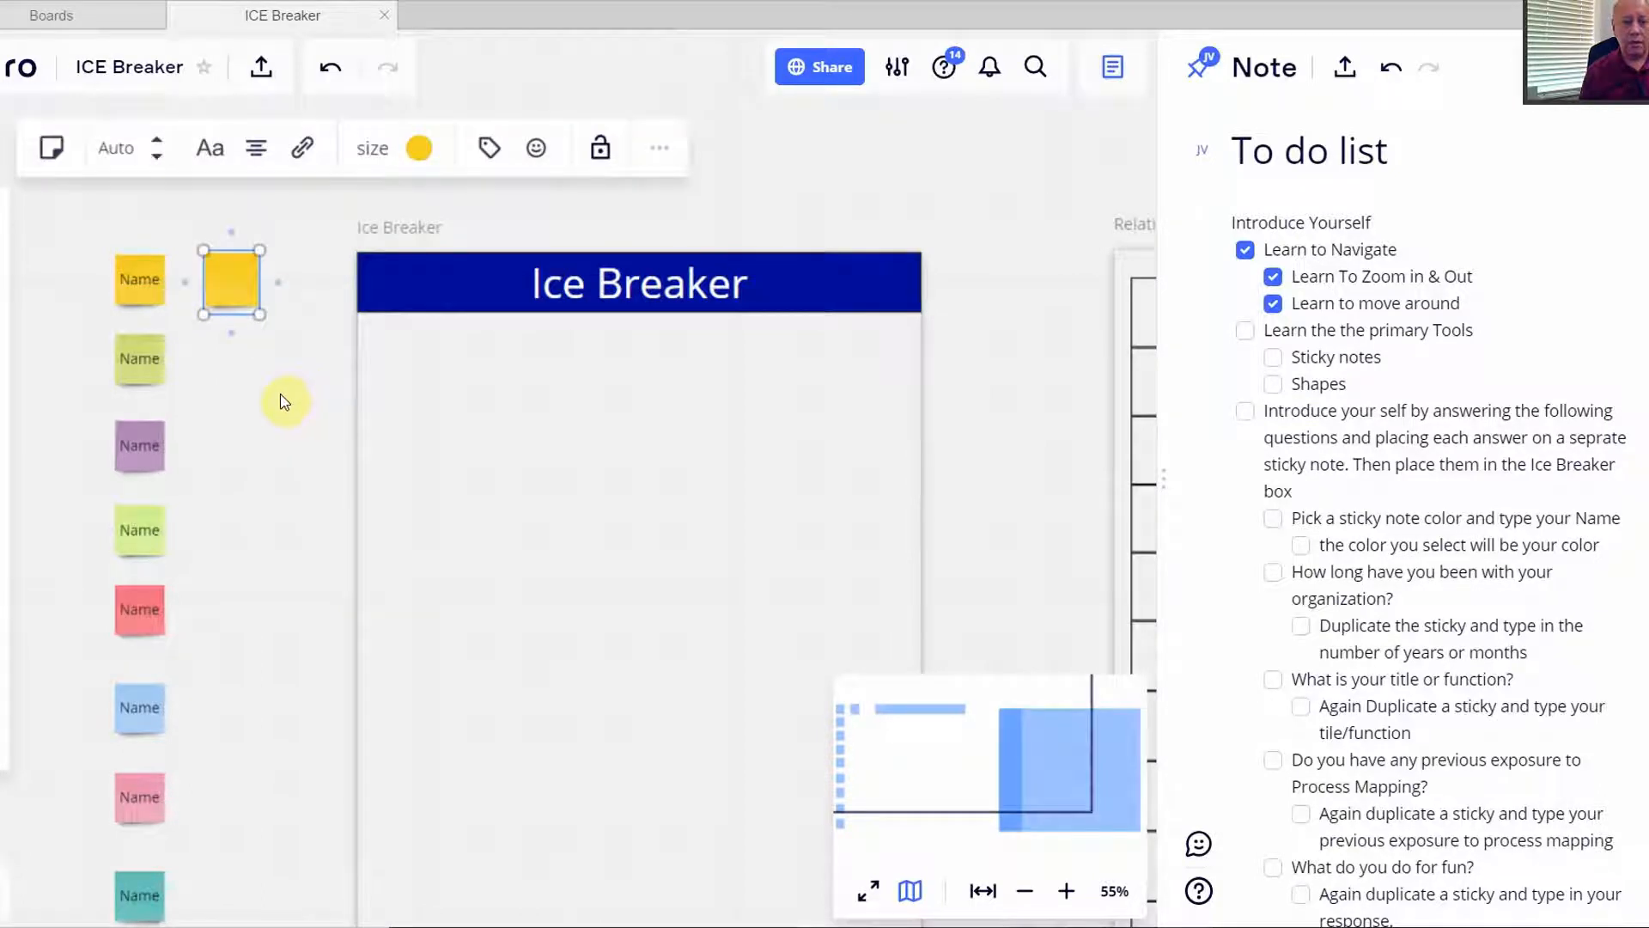
pyautogui.click(220, 358)
pyautogui.click(237, 296)
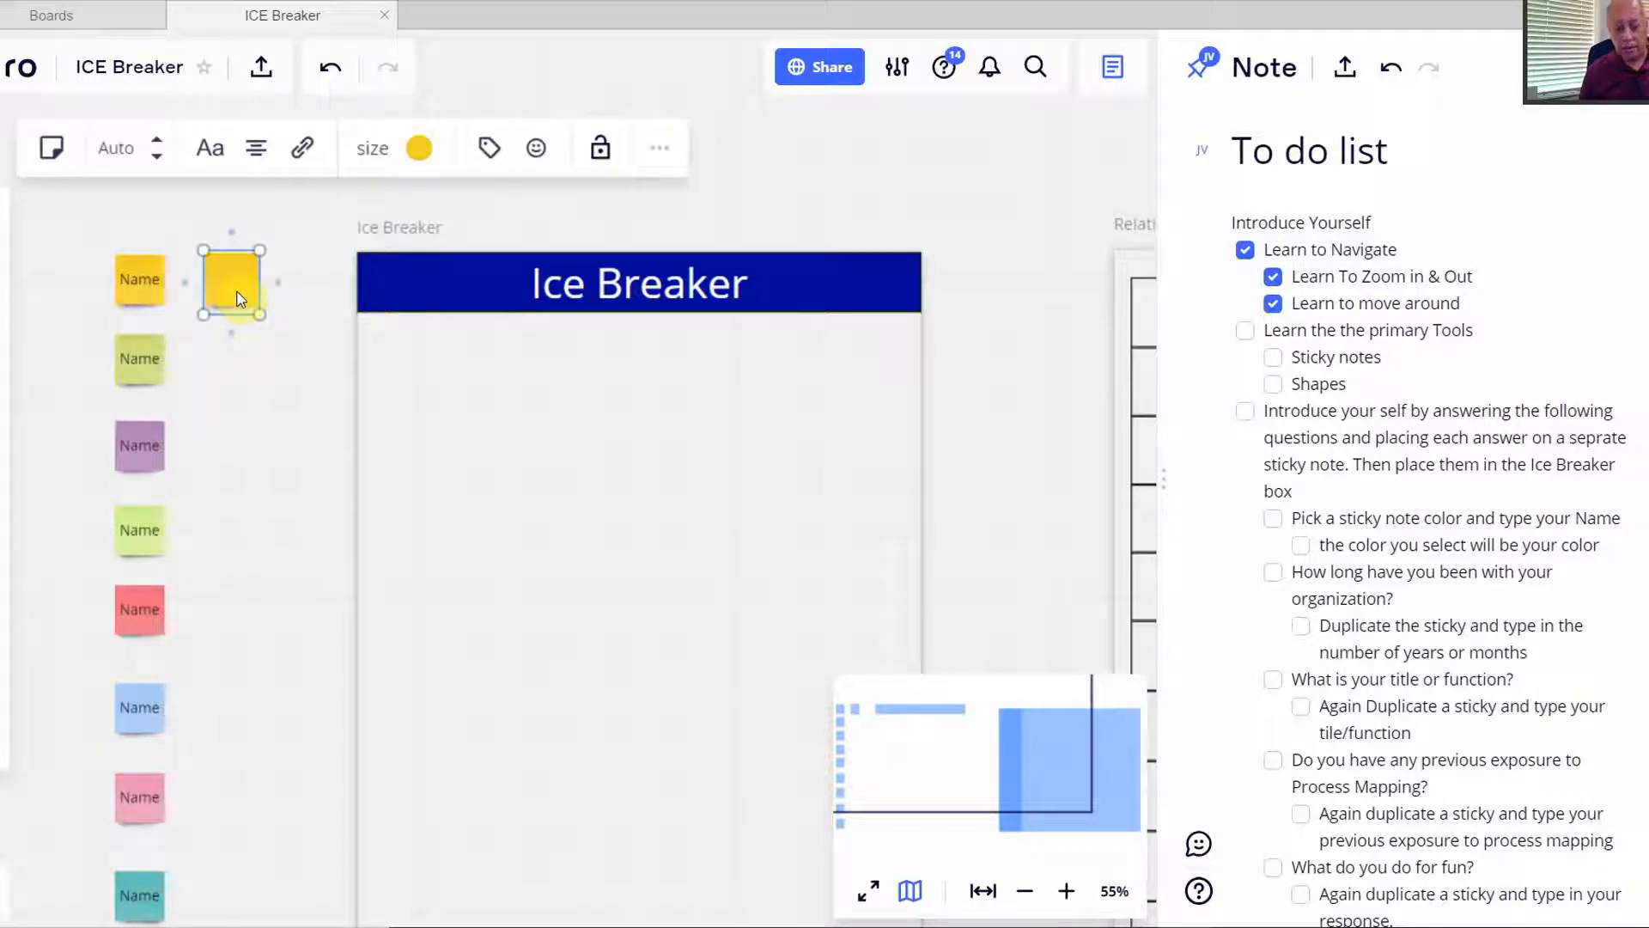
pyautogui.press('Delete')
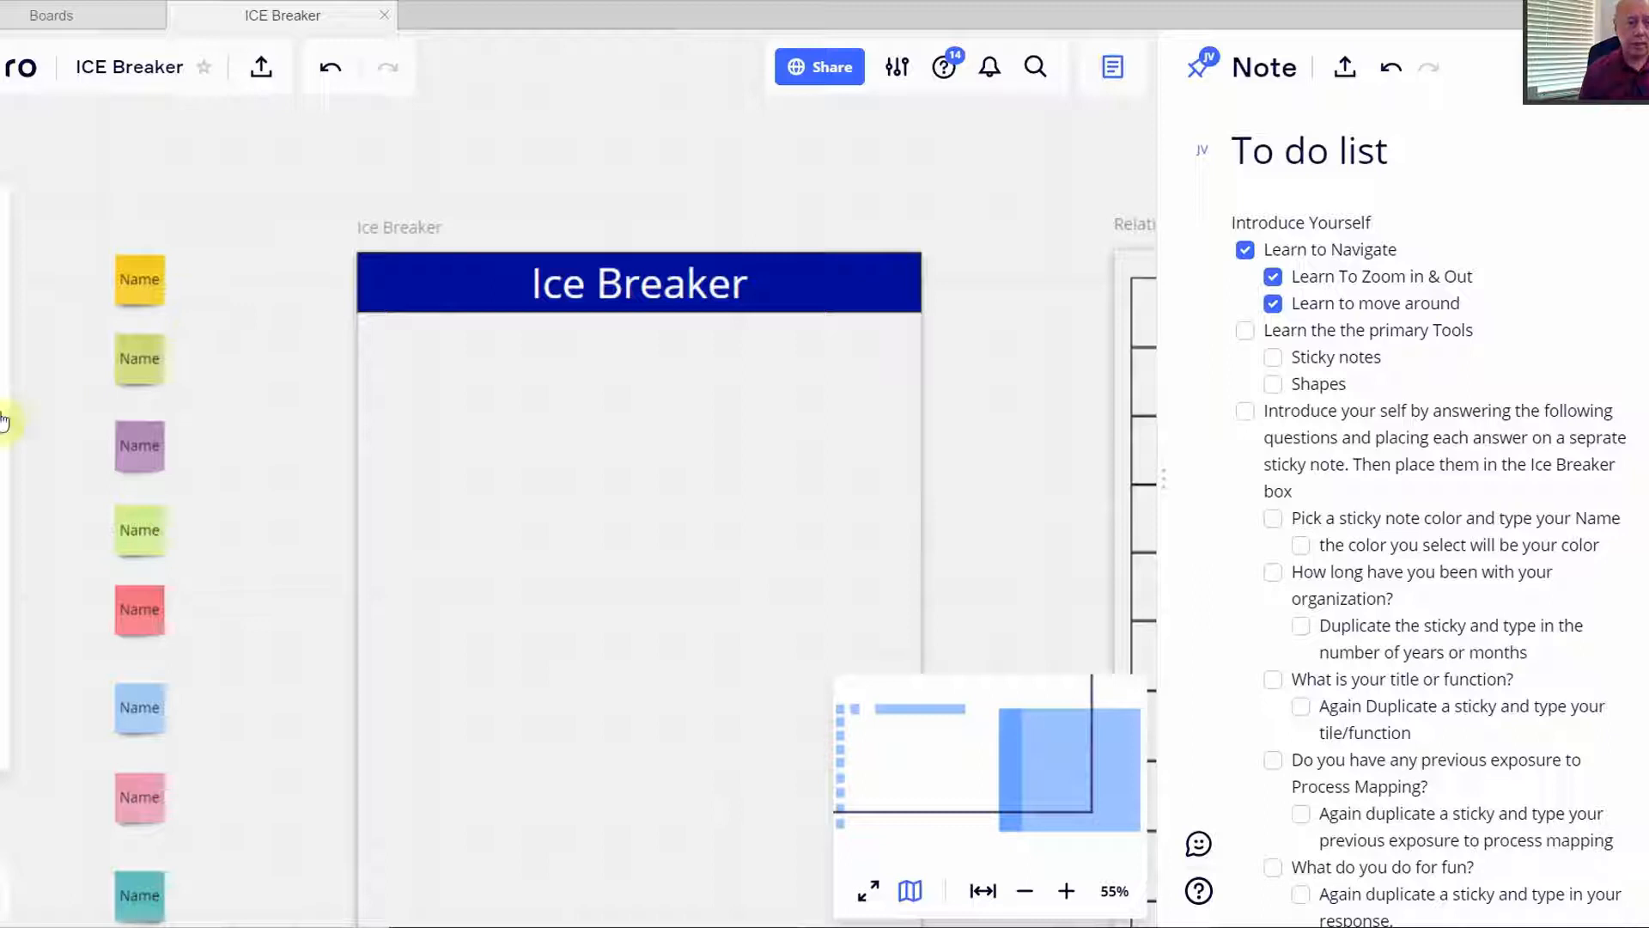
# - Draw a diamond from Basic shapes inside the Ice Breaker frame
pyautogui.press('s')
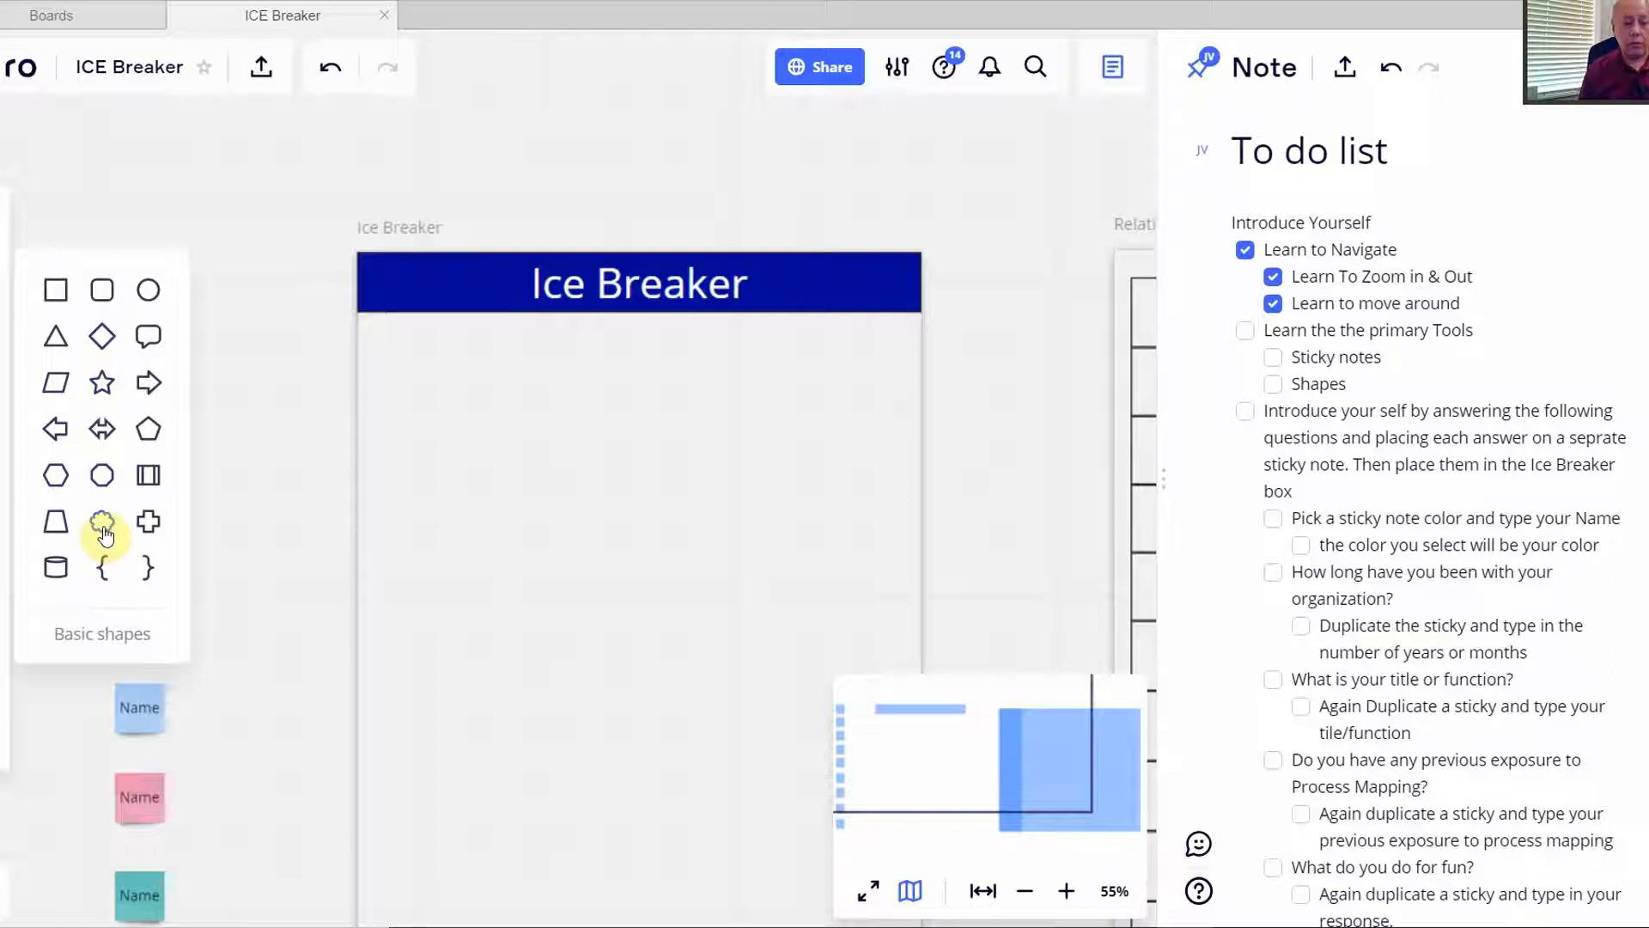
pyautogui.click(103, 339)
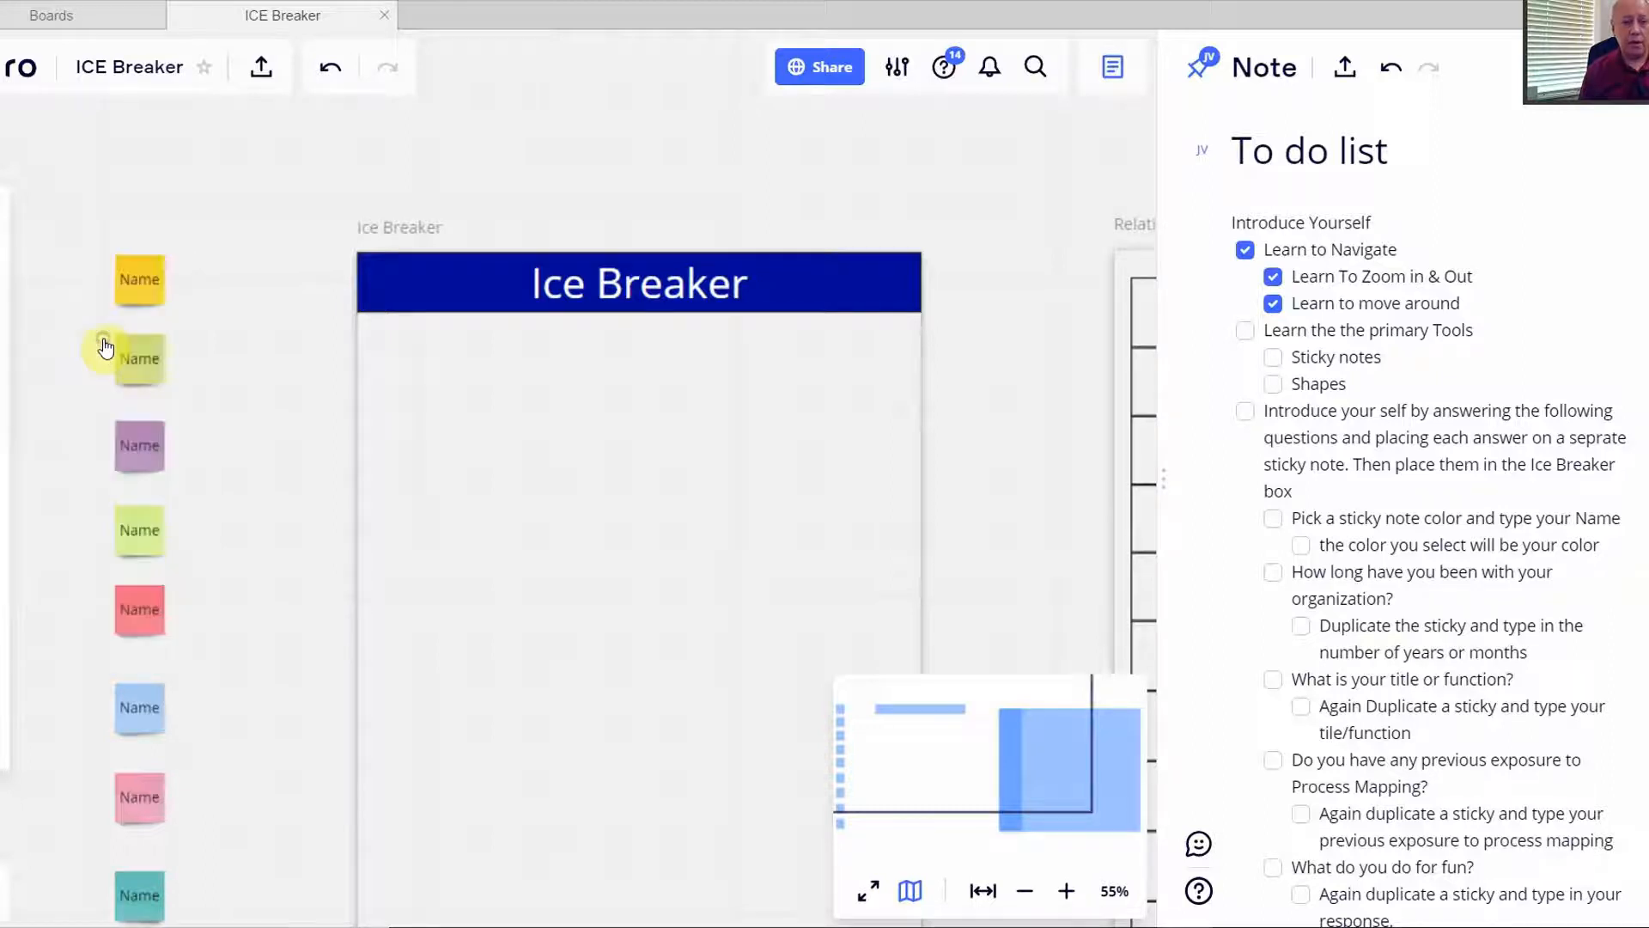
pyautogui.moveTo(468, 417); pyautogui.dragTo(565, 518)
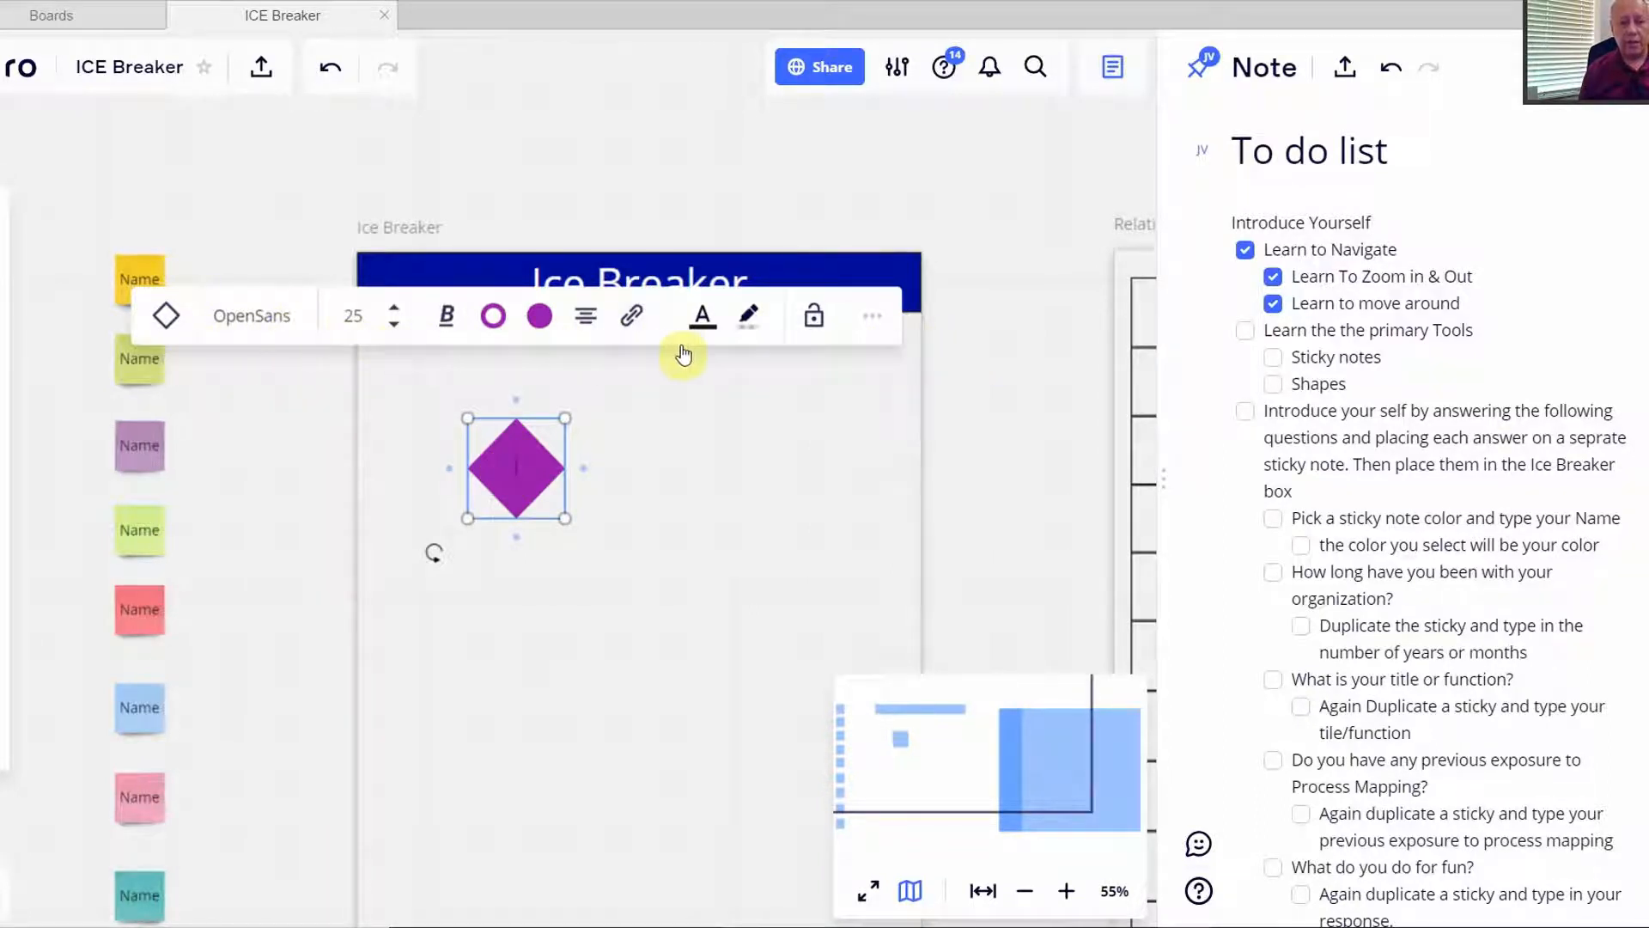
# - Give the diamond an orange border and adjust its thickness
pyautogui.click(446, 316)
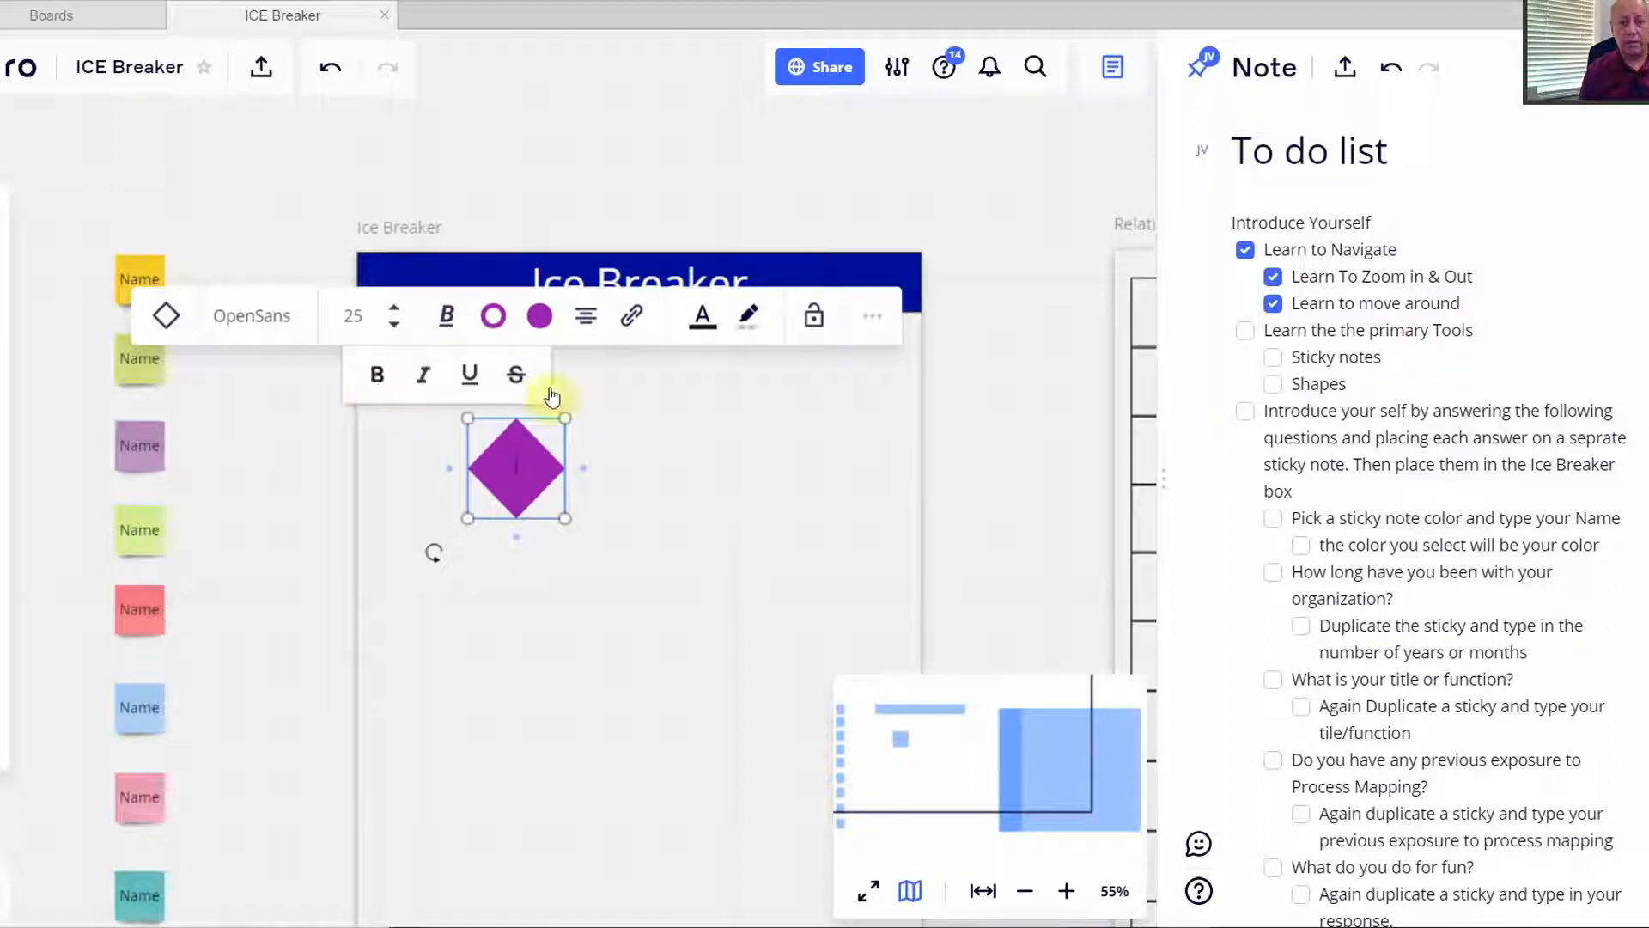
pyautogui.click(493, 318)
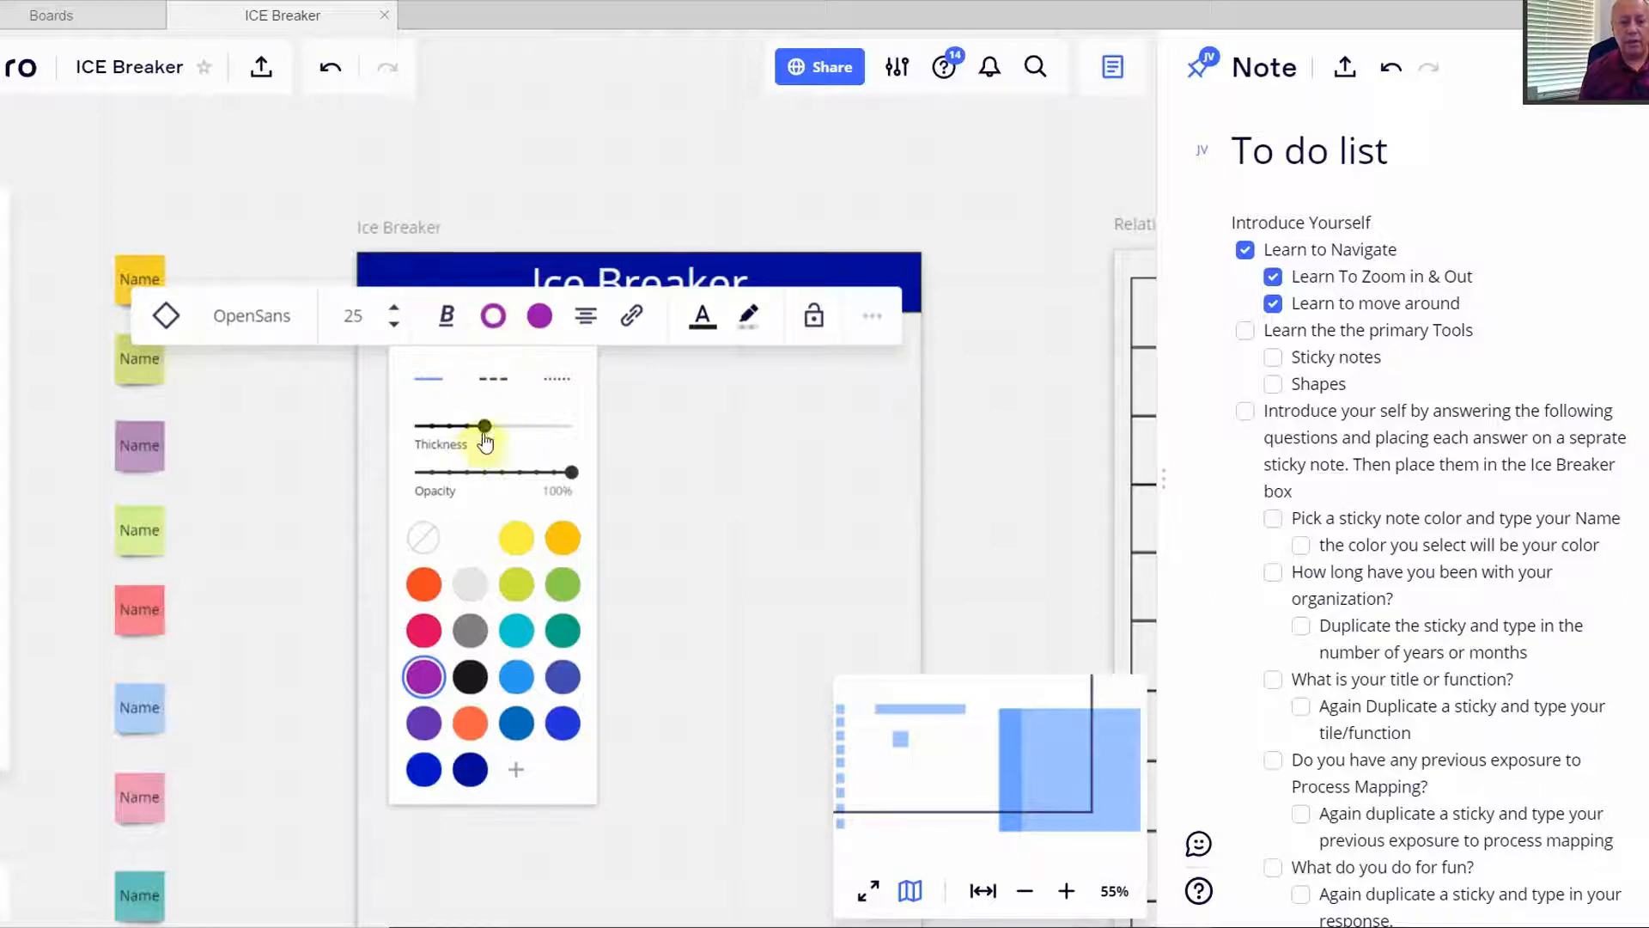
pyautogui.moveTo(484, 428)
pyautogui.mouseDown()
pyautogui.moveTo(443, 441)
pyautogui.moveTo(468, 440)
pyautogui.mouseUp()
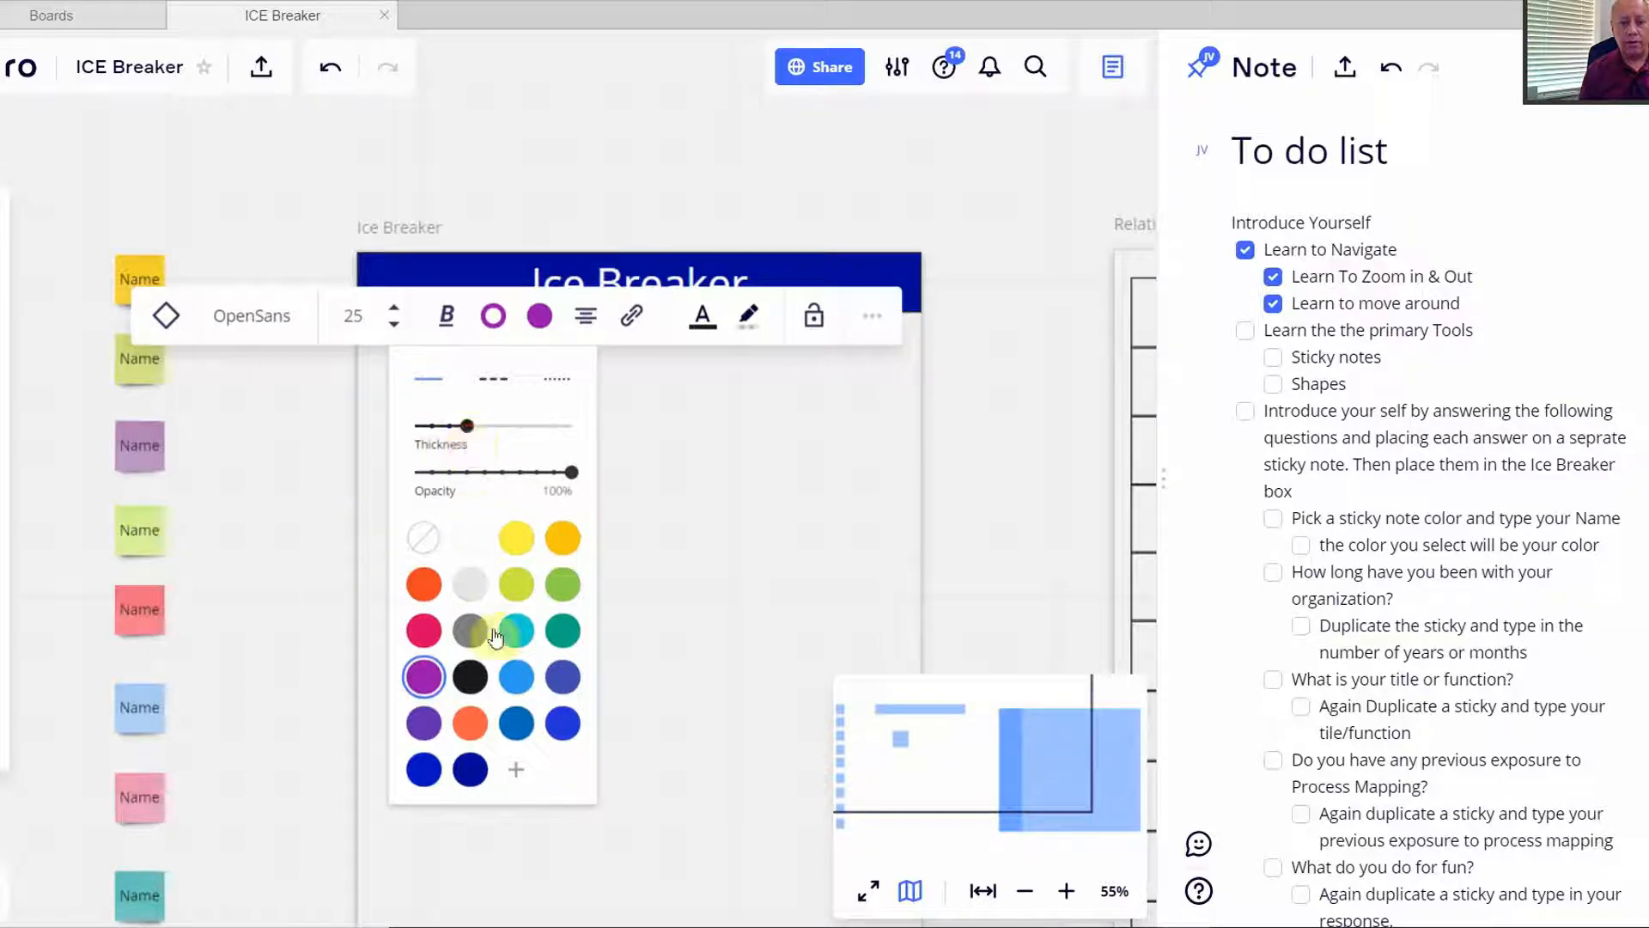
pyautogui.click(562, 538)
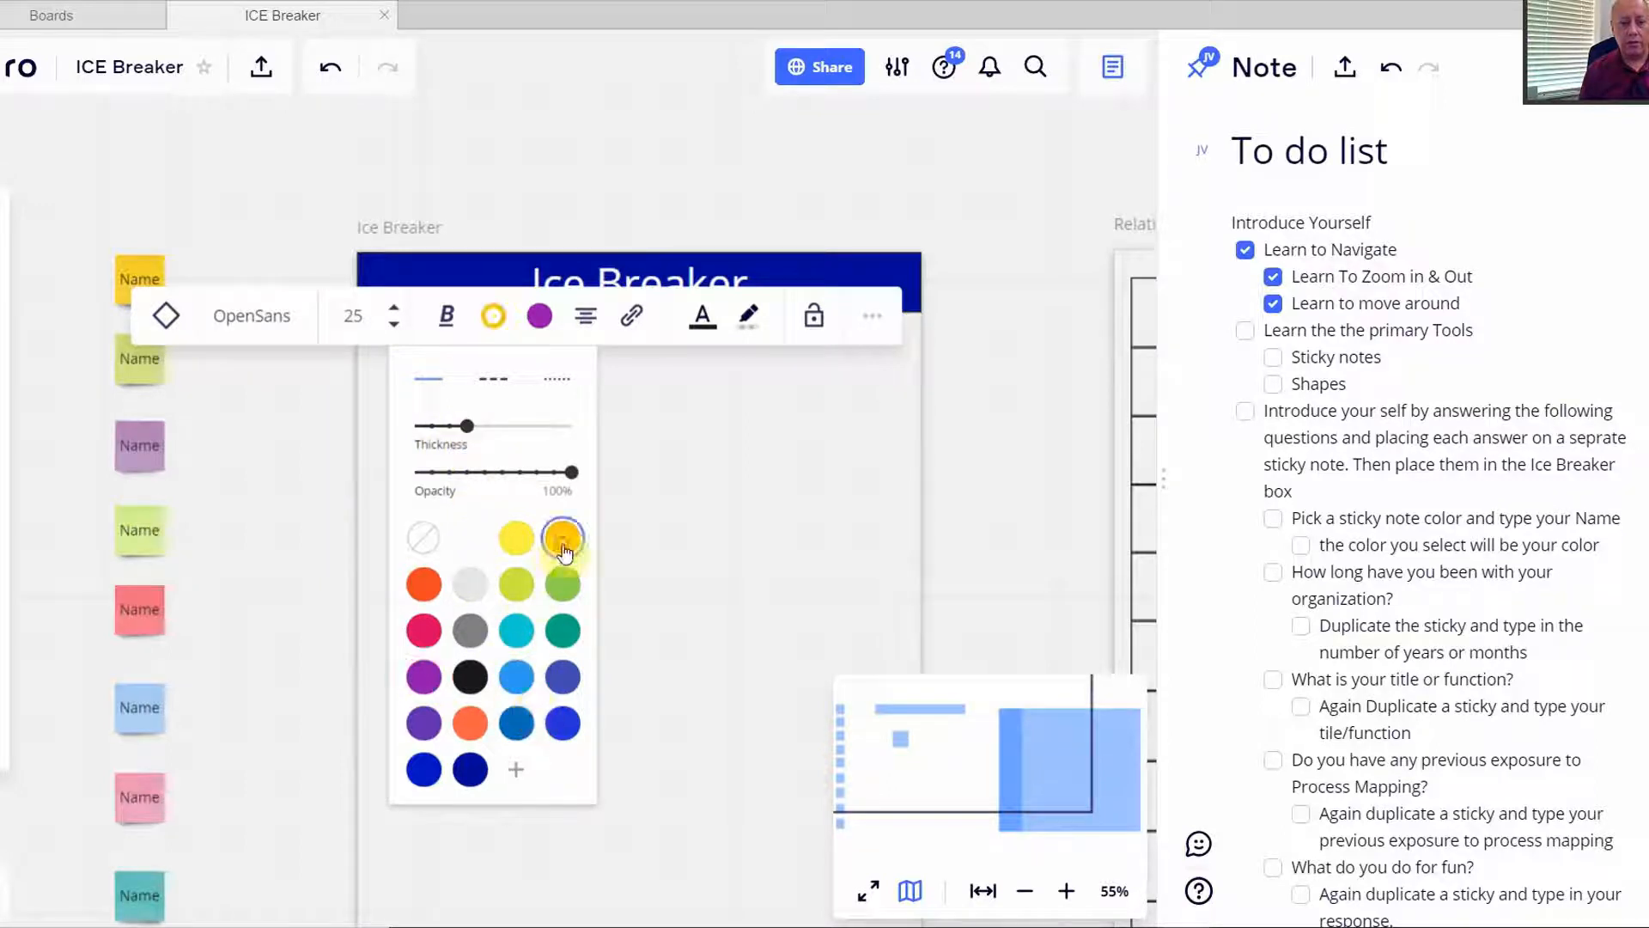
pyautogui.moveTo(466, 425); pyautogui.dragTo(538, 427)
pyautogui.click(771, 488)
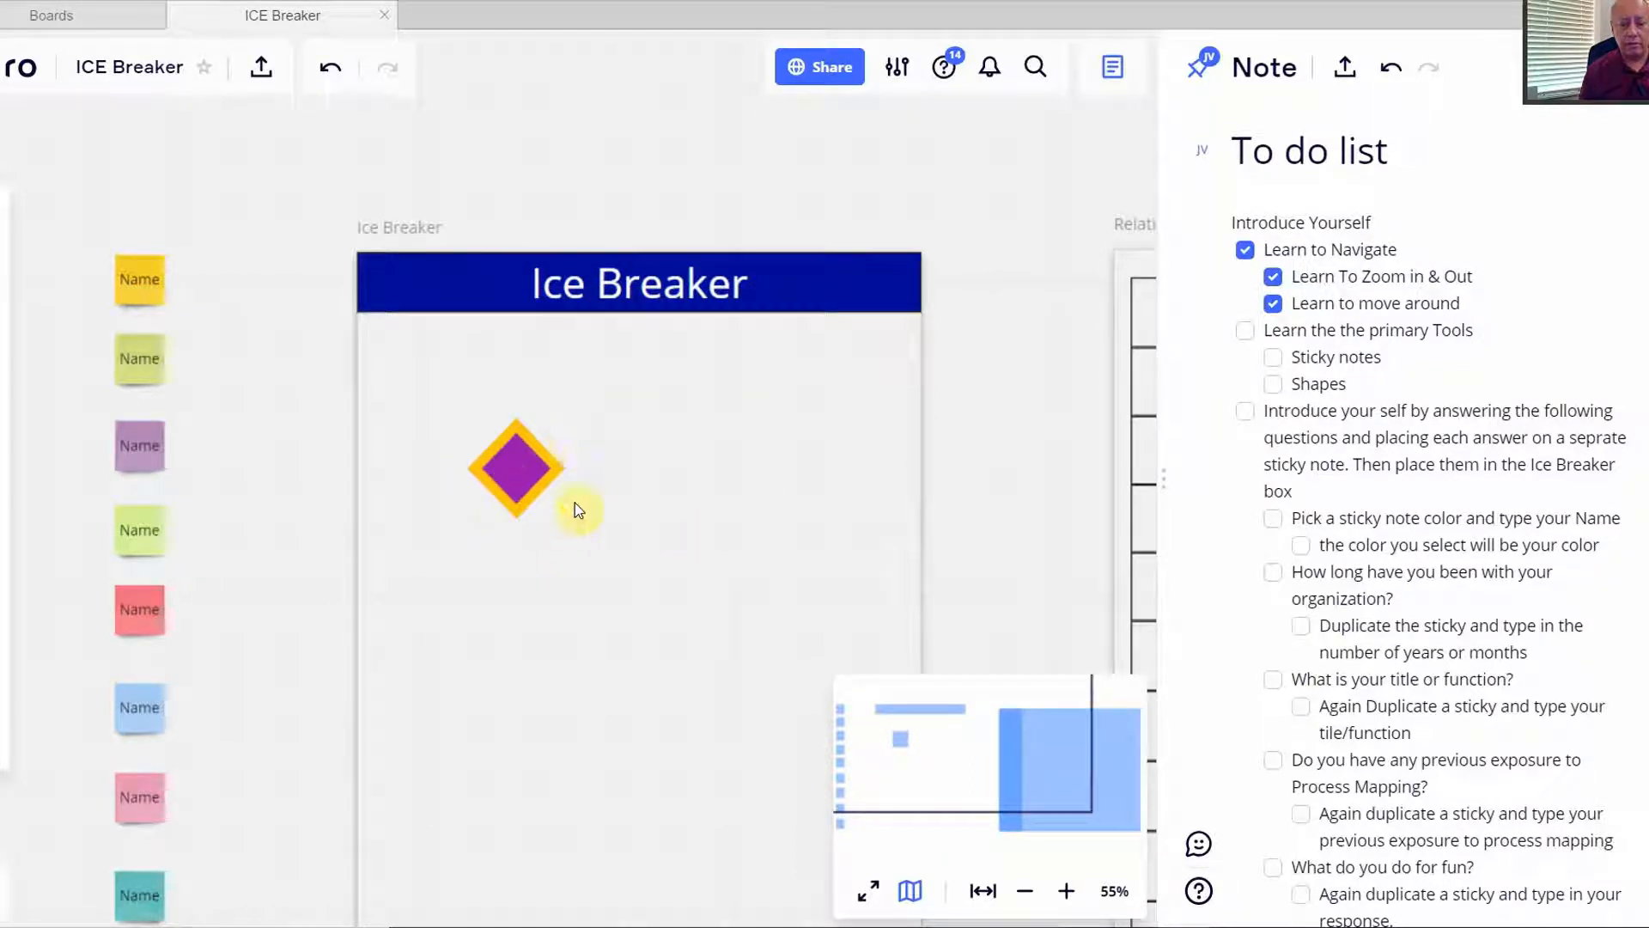
# - Fill the diamond with amber
pyautogui.click(526, 464)
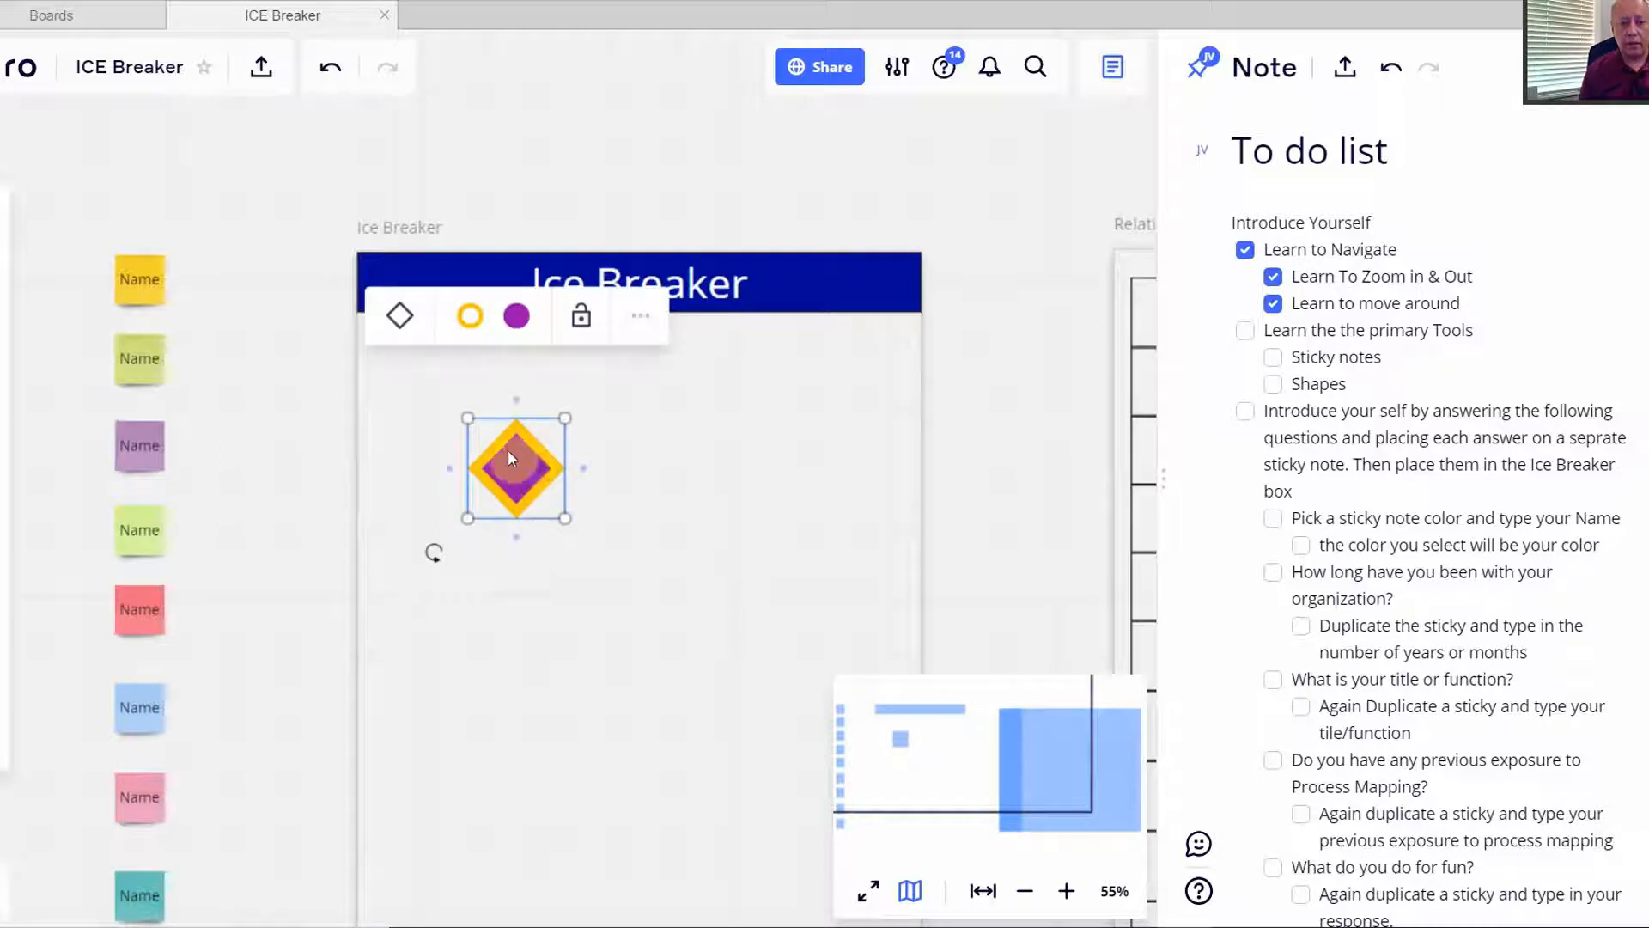
pyautogui.click(516, 318)
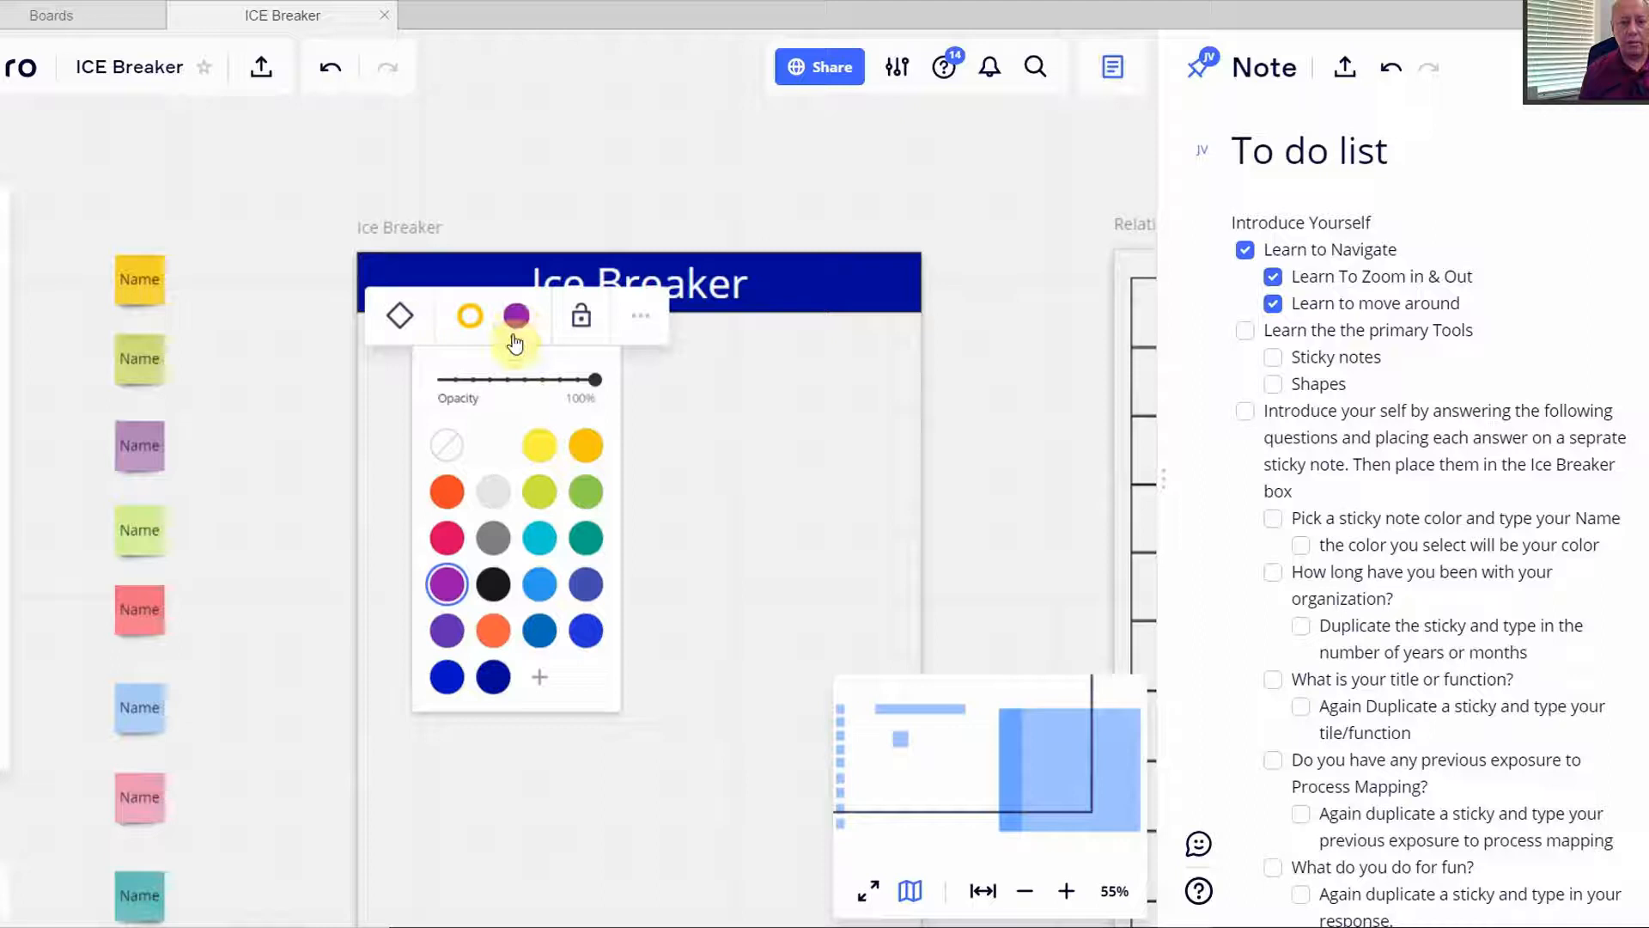
pyautogui.click(586, 448)
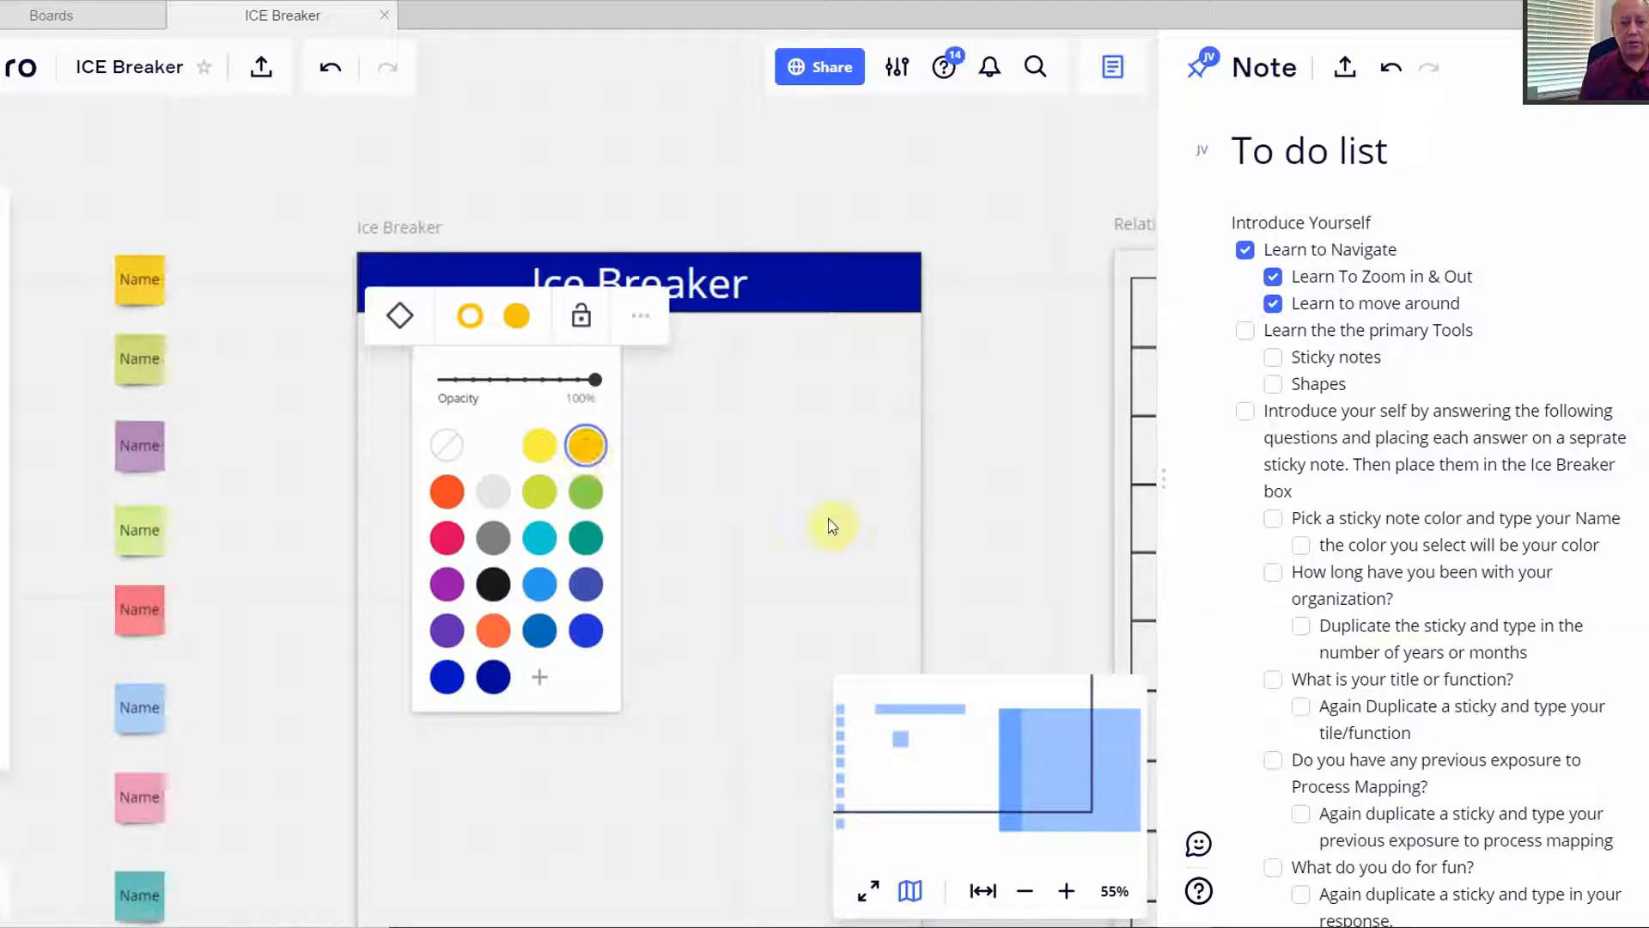
pyautogui.click(844, 528)
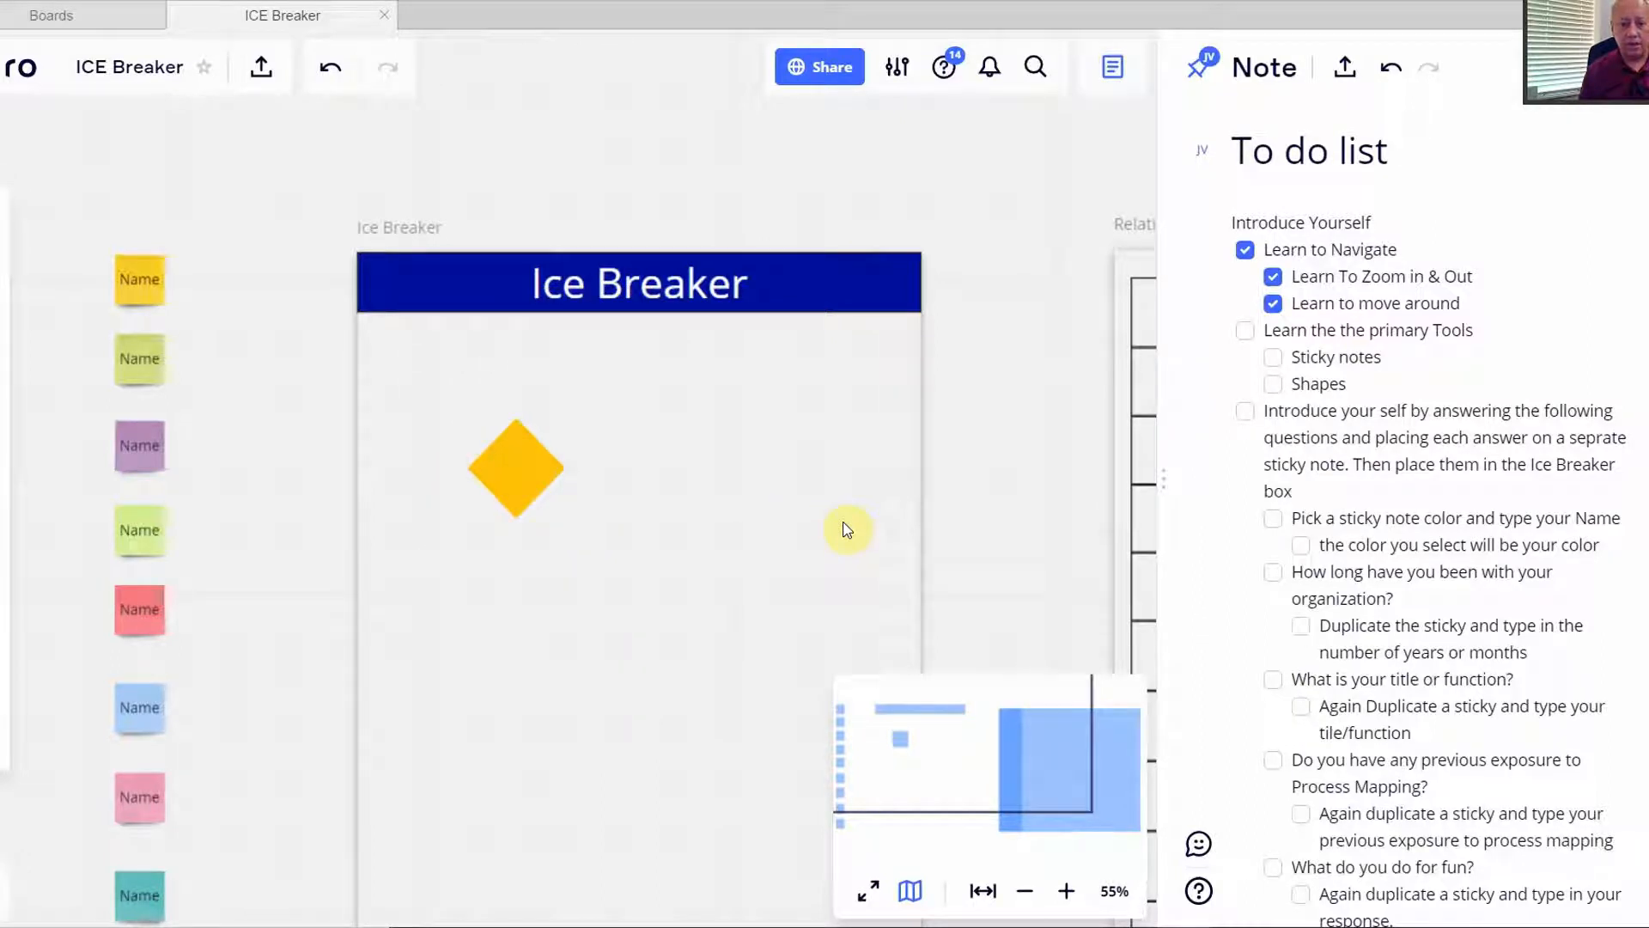
pyautogui.click(519, 471)
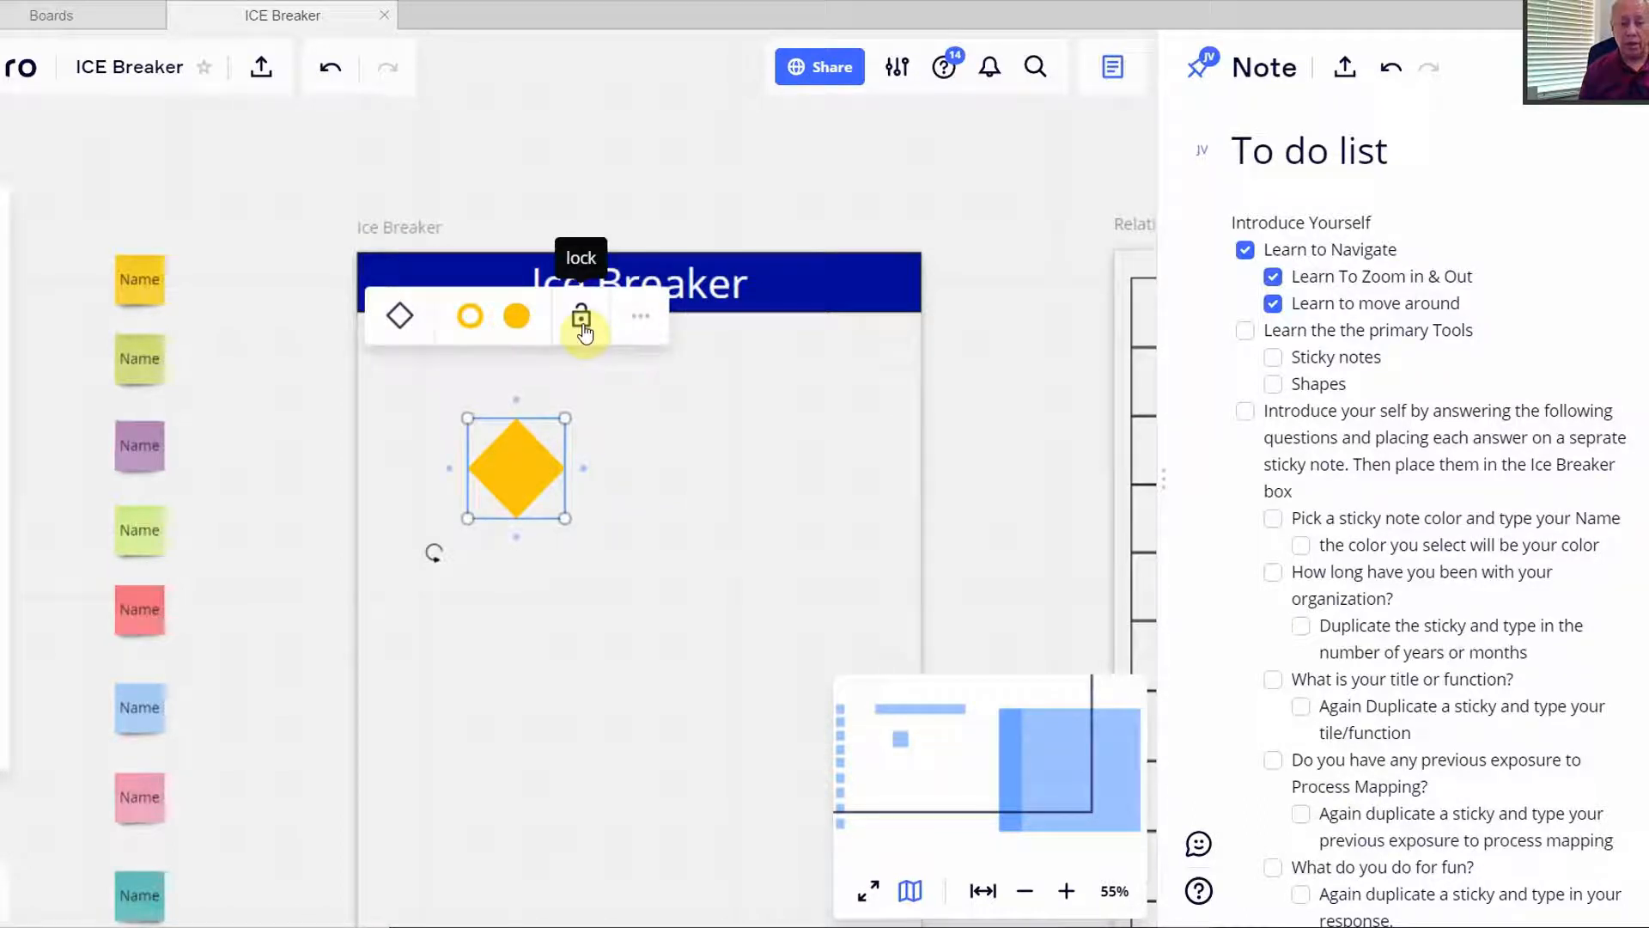
# - Delete the amber diamond using its toolbar's more-actions menu
pyautogui.click(637, 318)
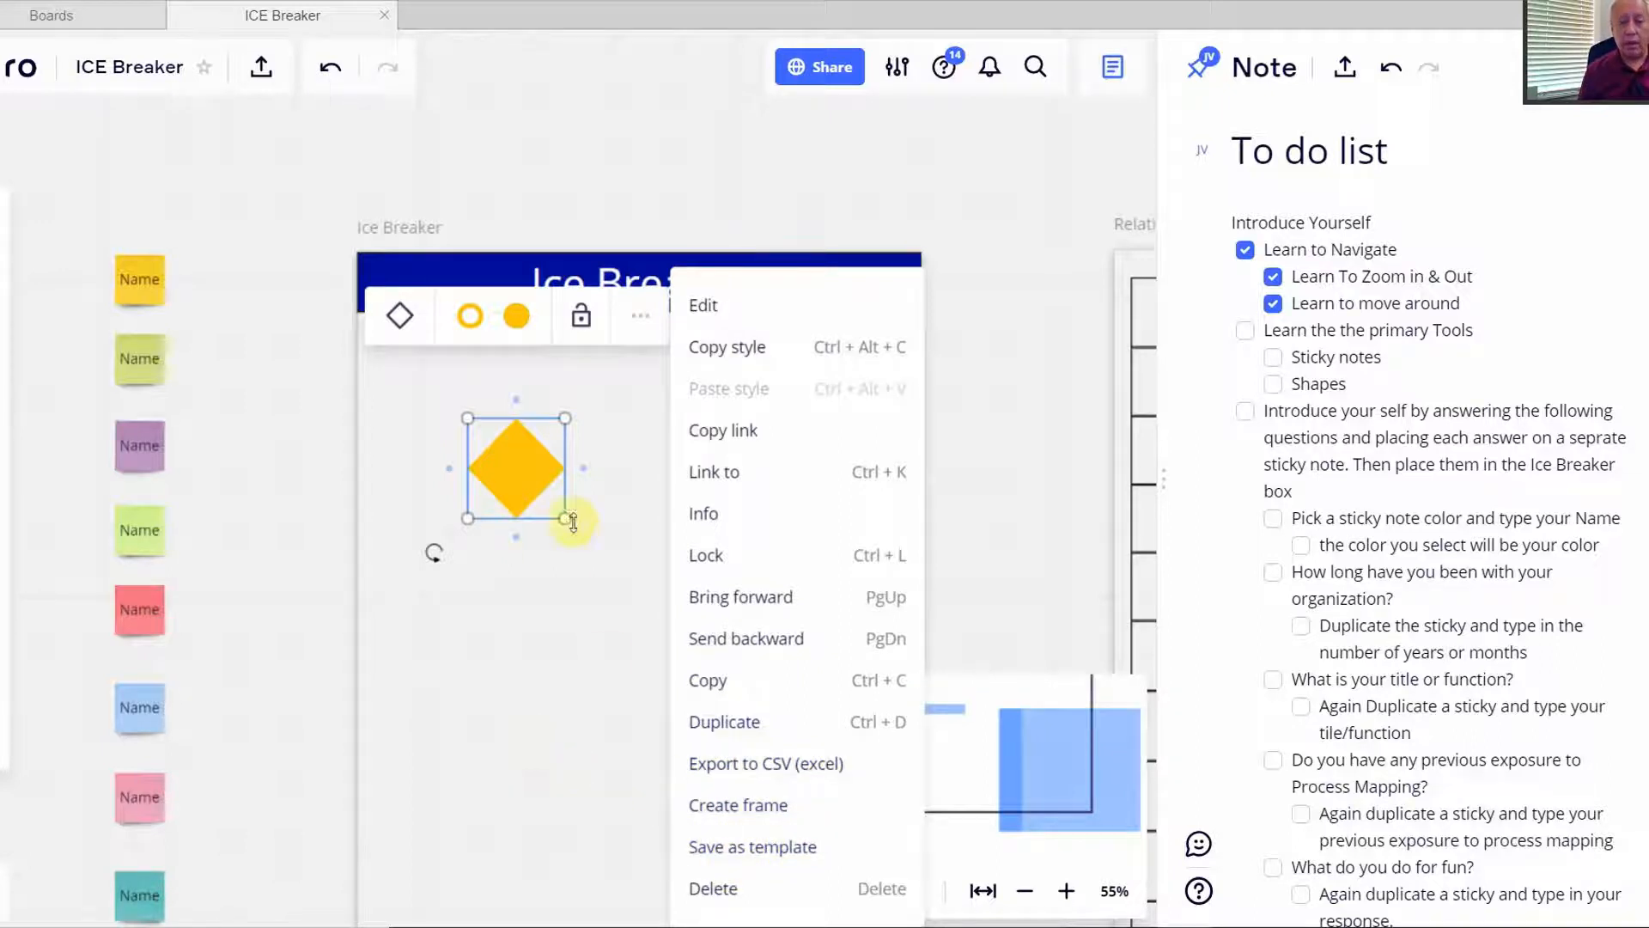
pyautogui.click(710, 890)
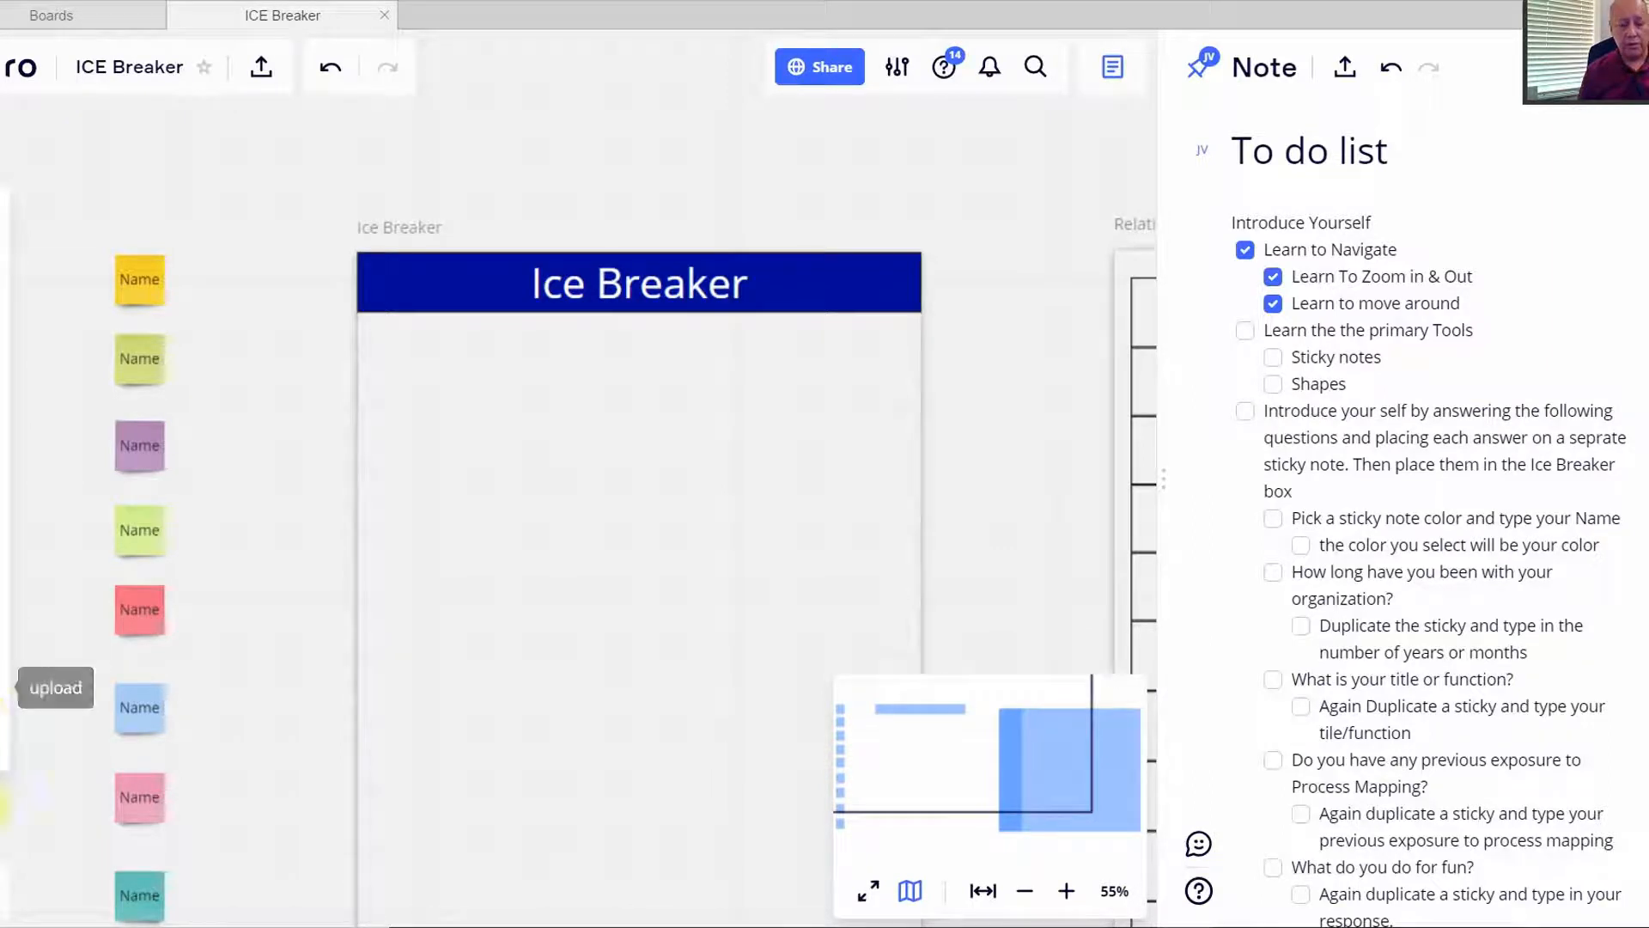
# - Expand and collapse the bottom-left collaboration tools, then fit the board to screen
pyautogui.click(0, 897)
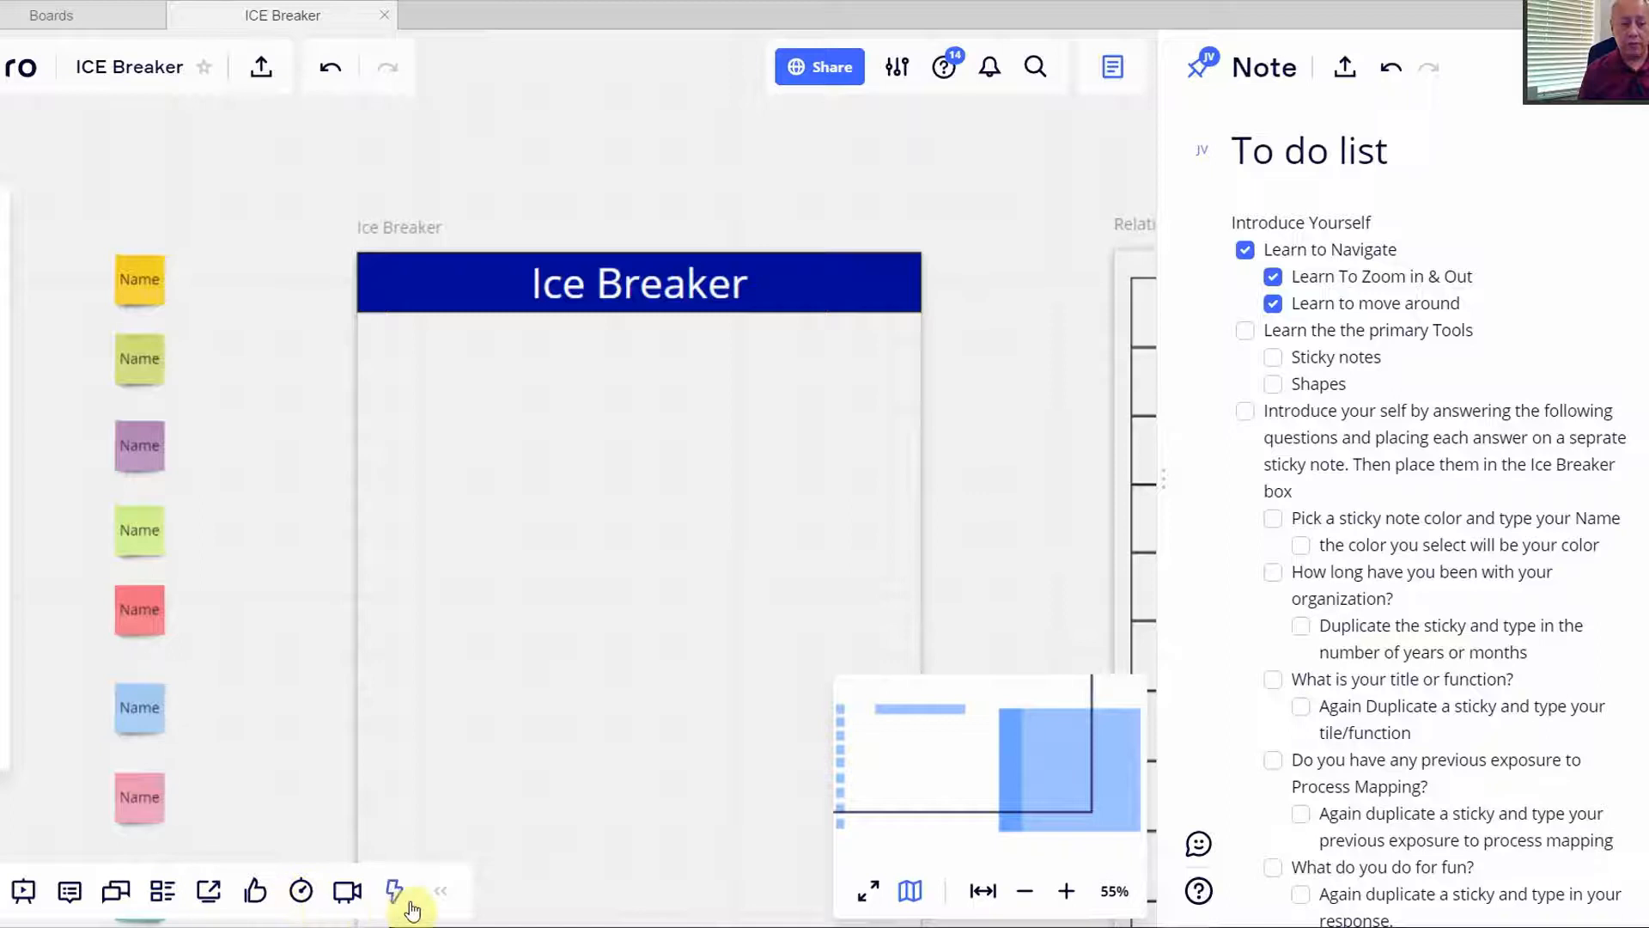
pyautogui.click(442, 890)
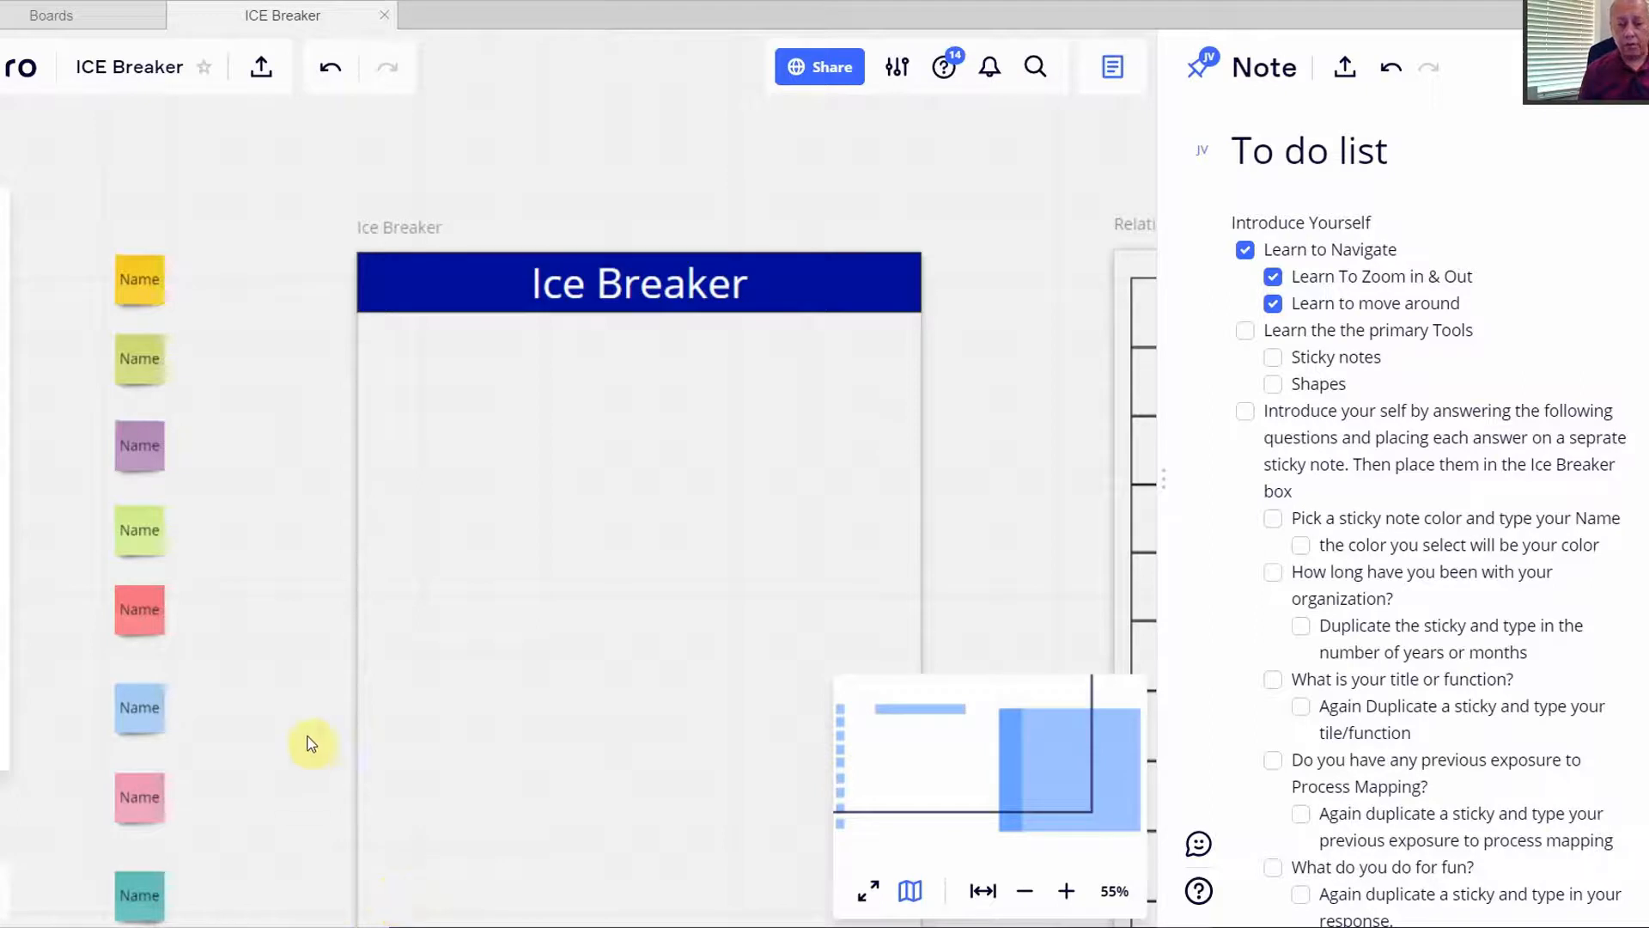
pyautogui.click(987, 888)
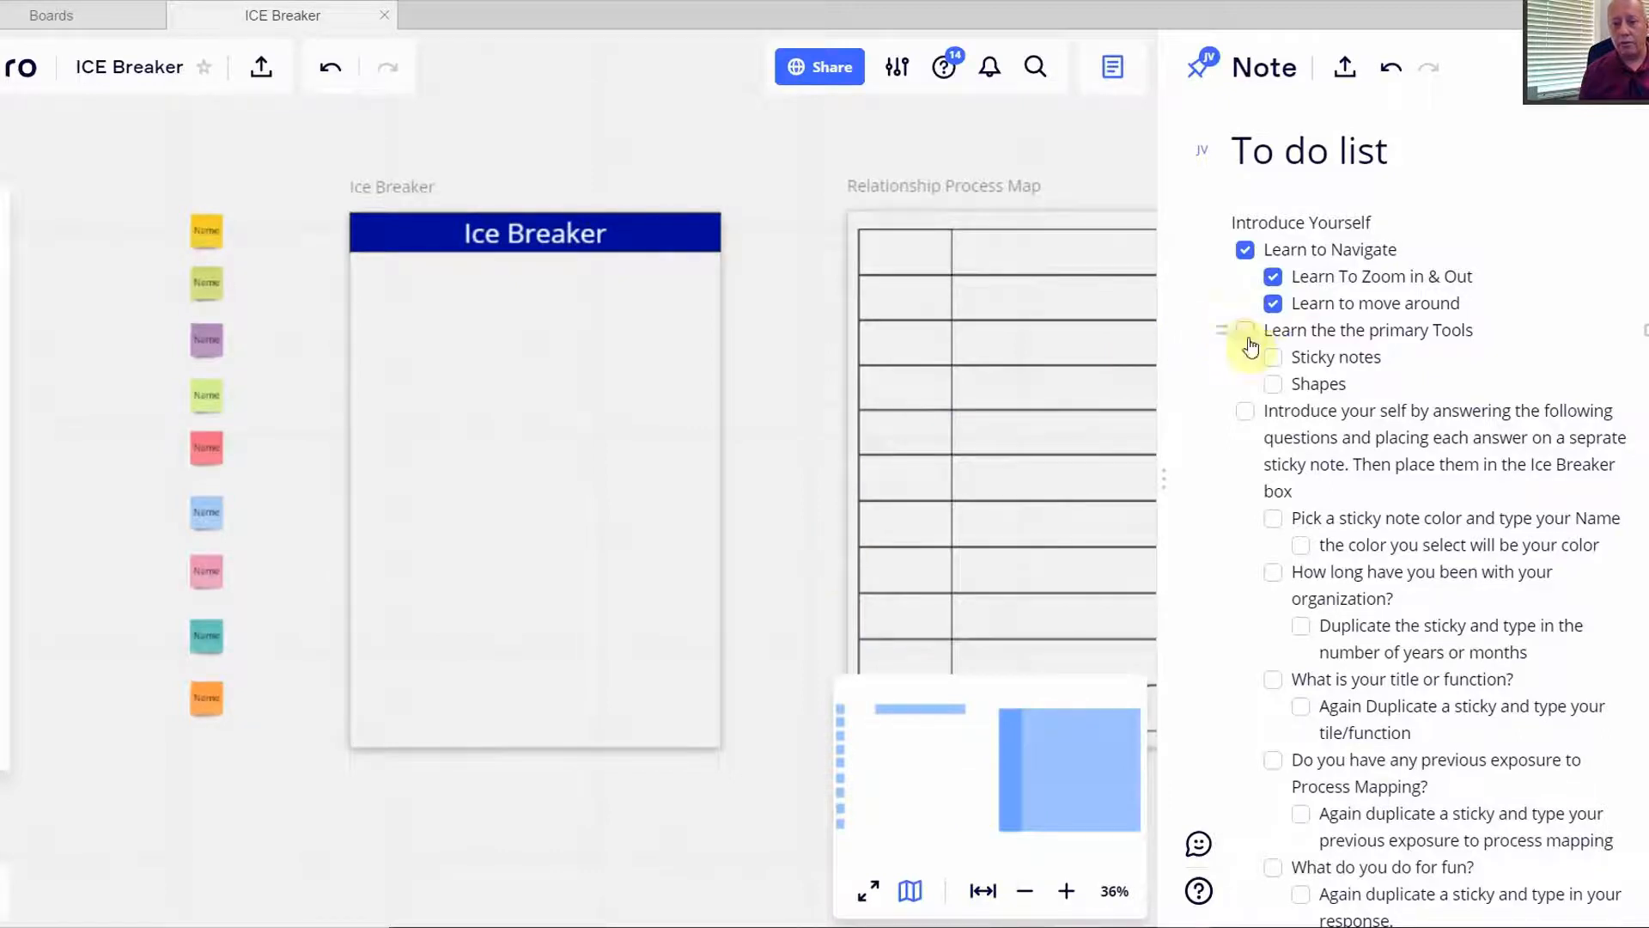
# - Tick Sticky notes, Shapes and Learn the primary Tools in the to-do list
pyautogui.click(1270, 361)
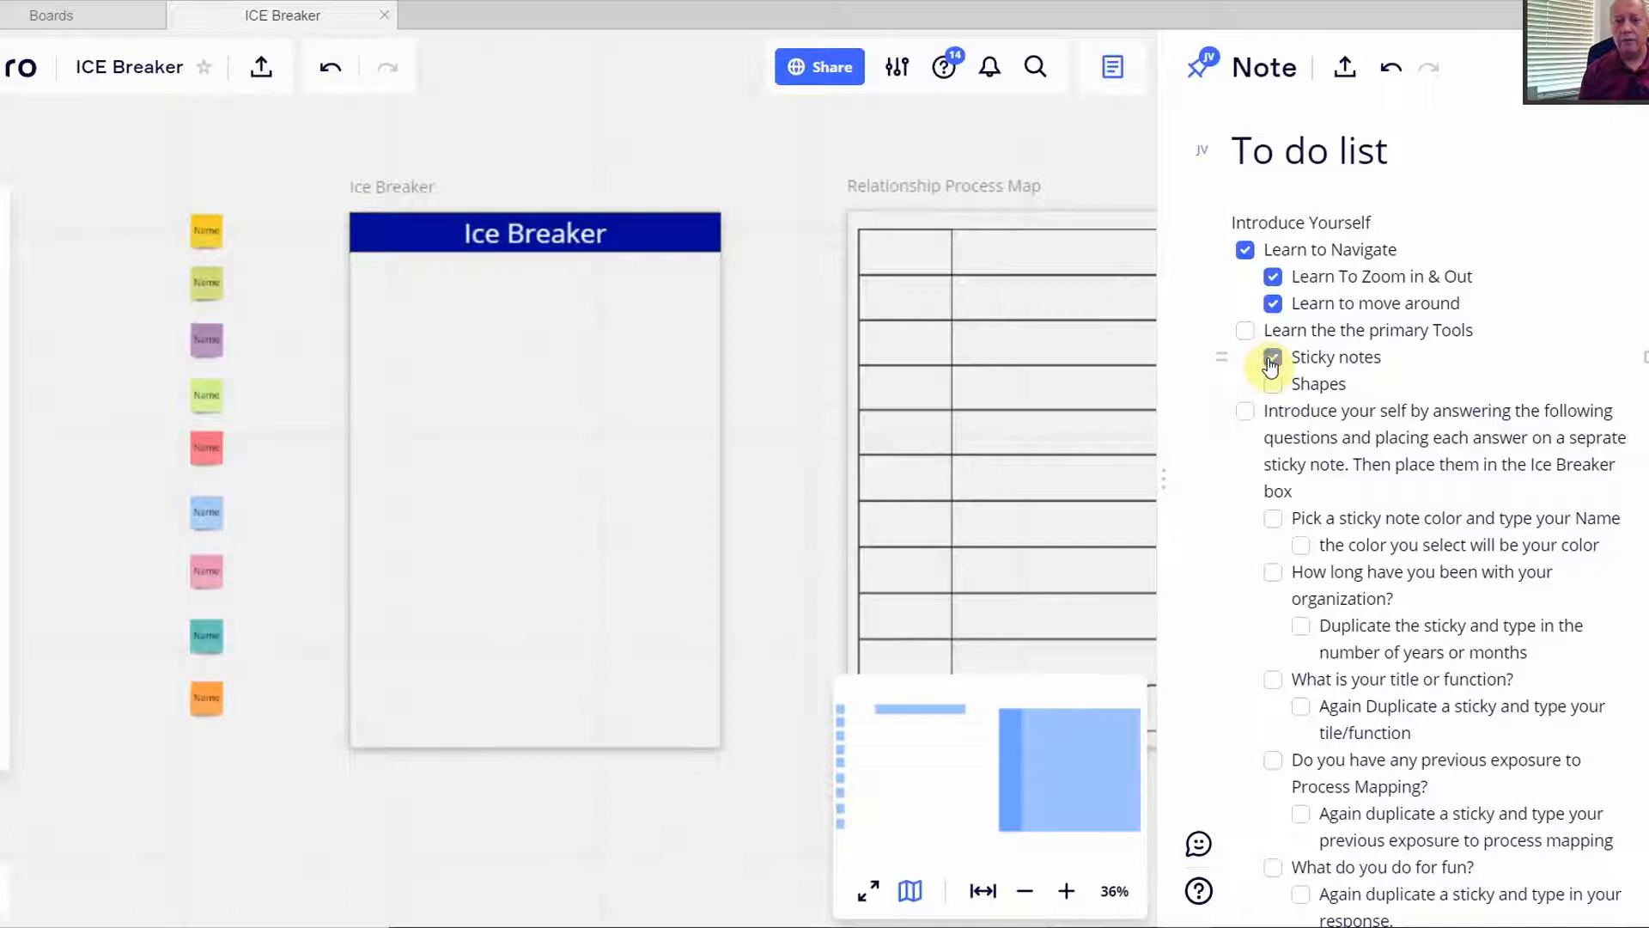
pyautogui.click(1264, 383)
pyautogui.click(1244, 331)
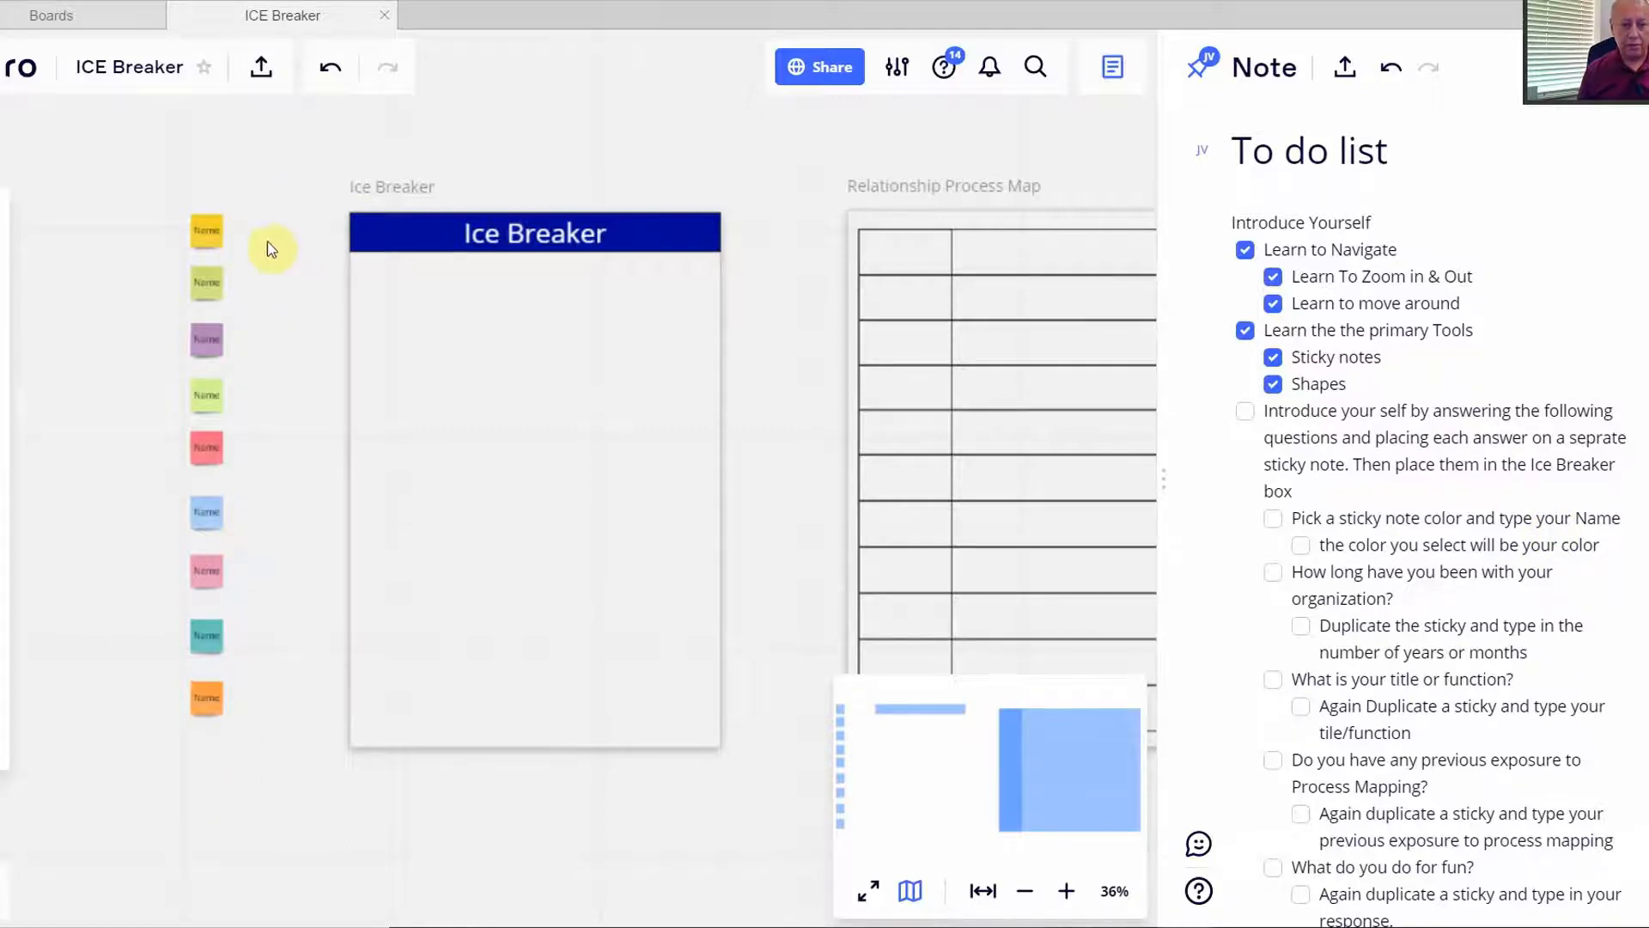
pyautogui.click(207, 240)
# - Replace 'Name' on the top yellow sticky with the participant's name
pyautogui.scroll(6, 207, 238)
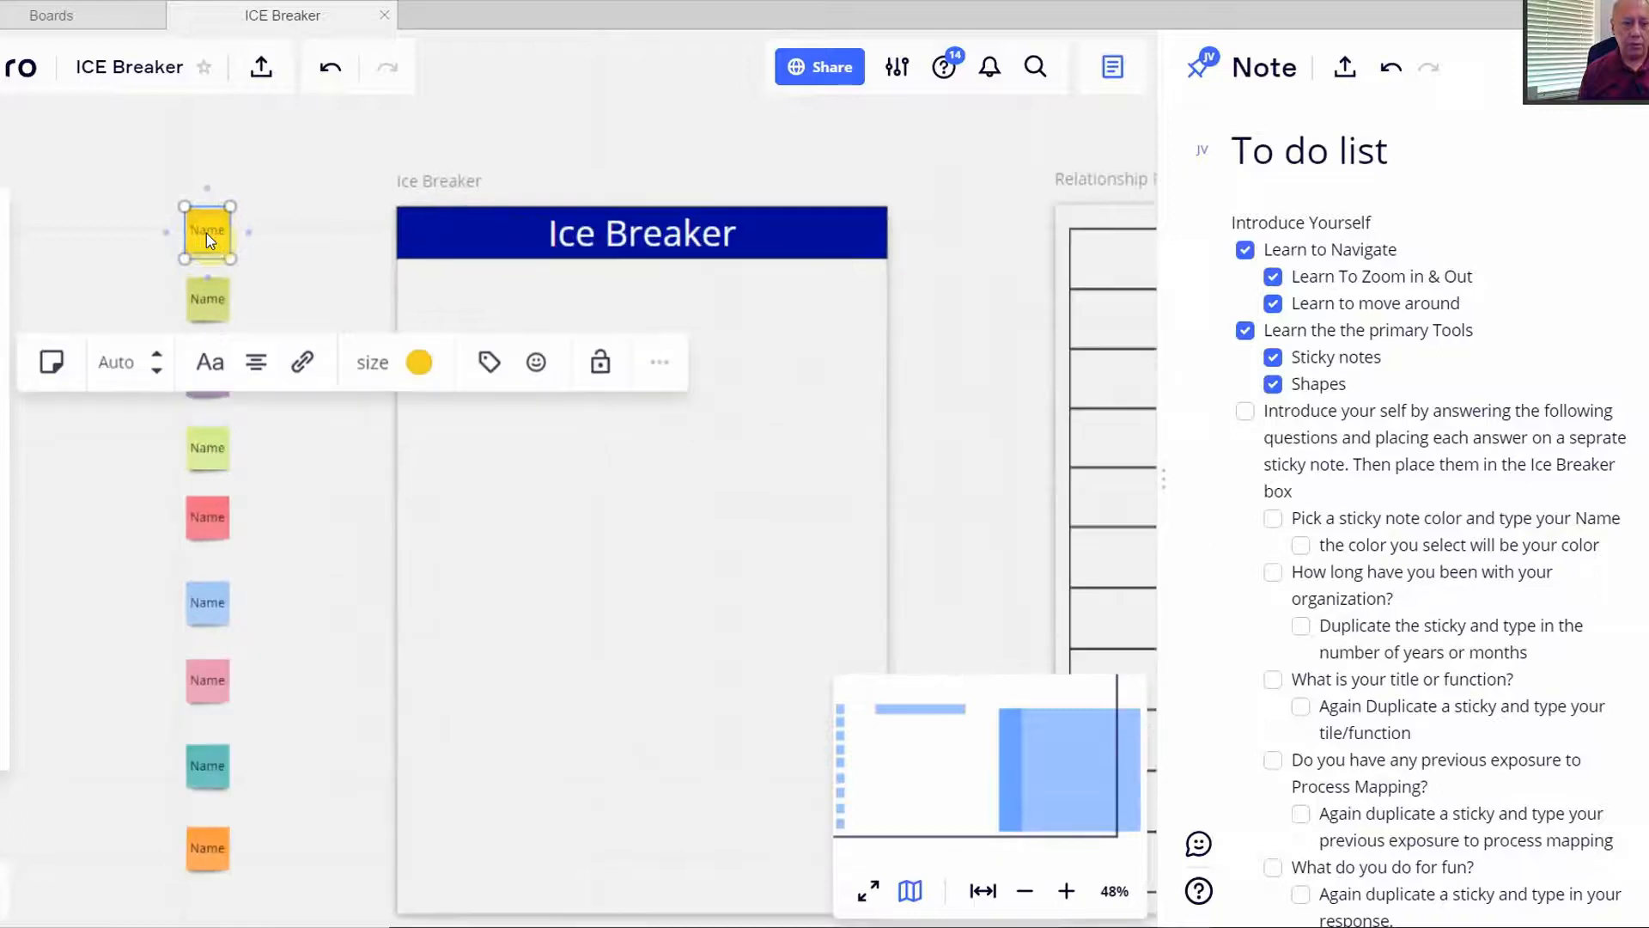
pyautogui.scroll(1, 215, 239)
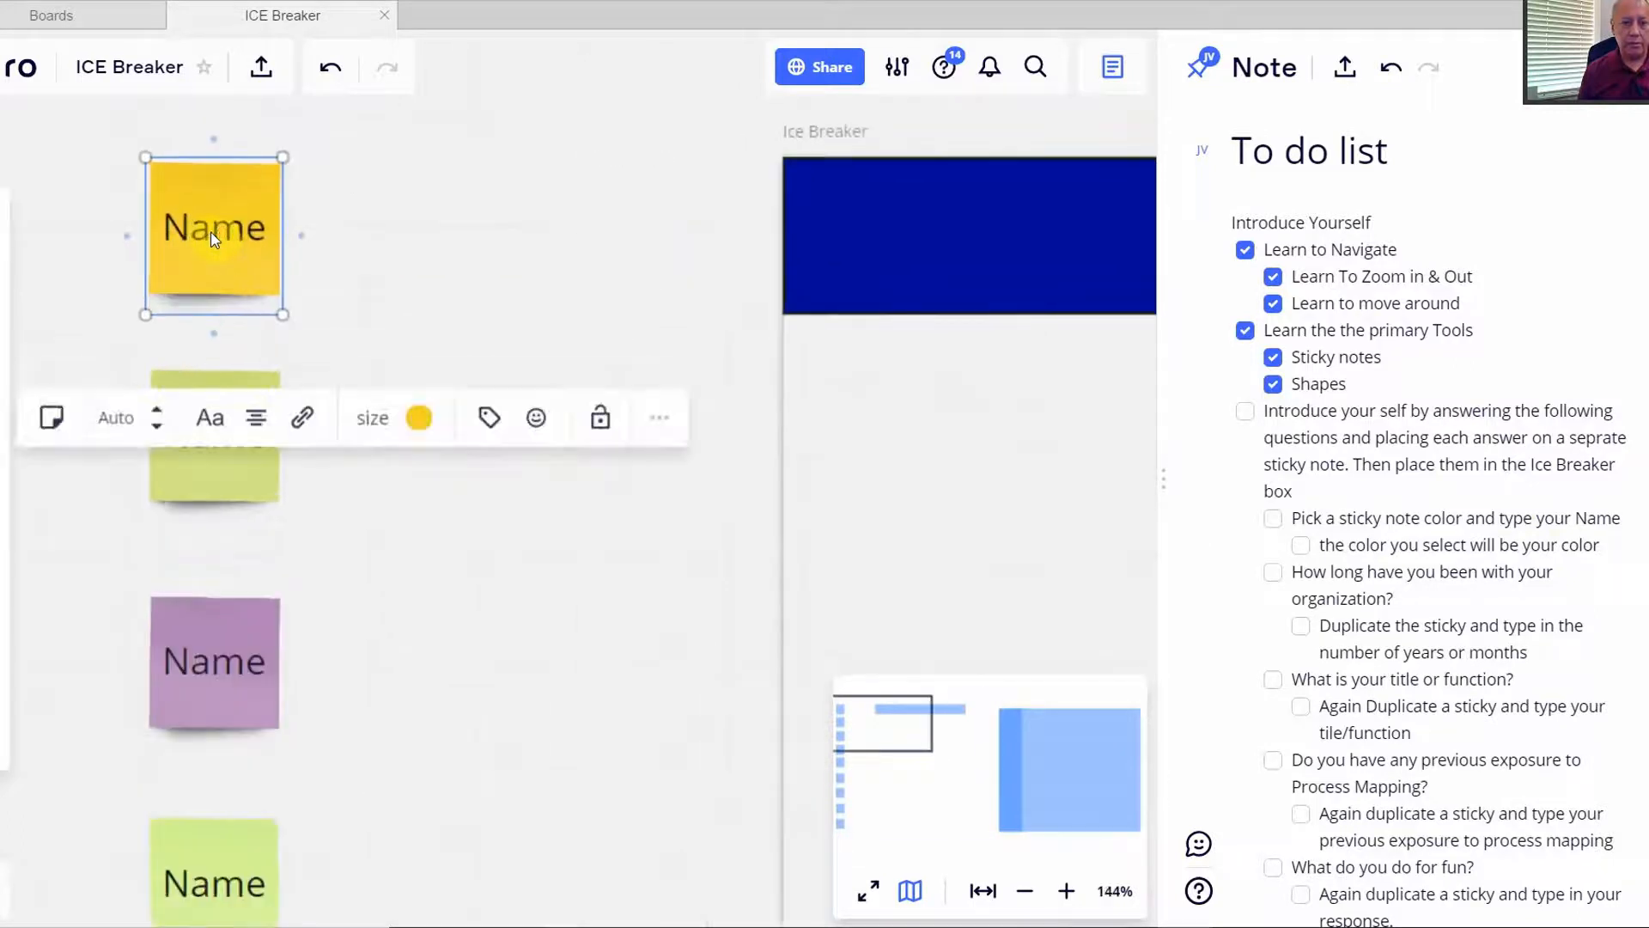
pyautogui.scroll(1, 215, 237)
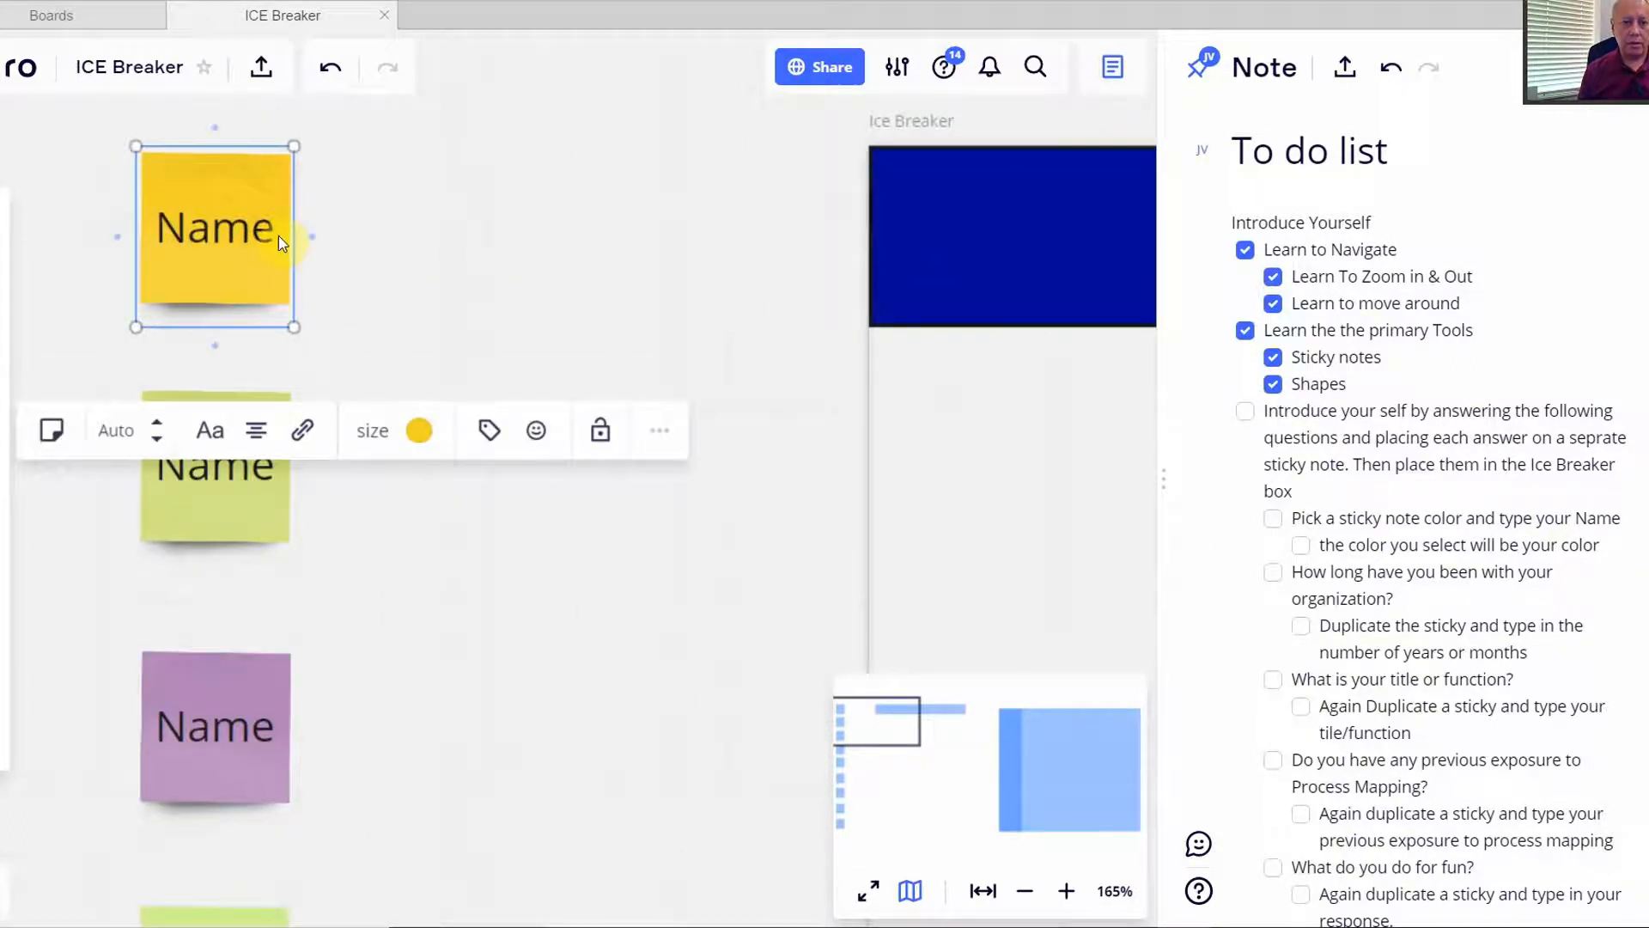
pyautogui.moveTo(276, 235); pyautogui.dragTo(146, 227)
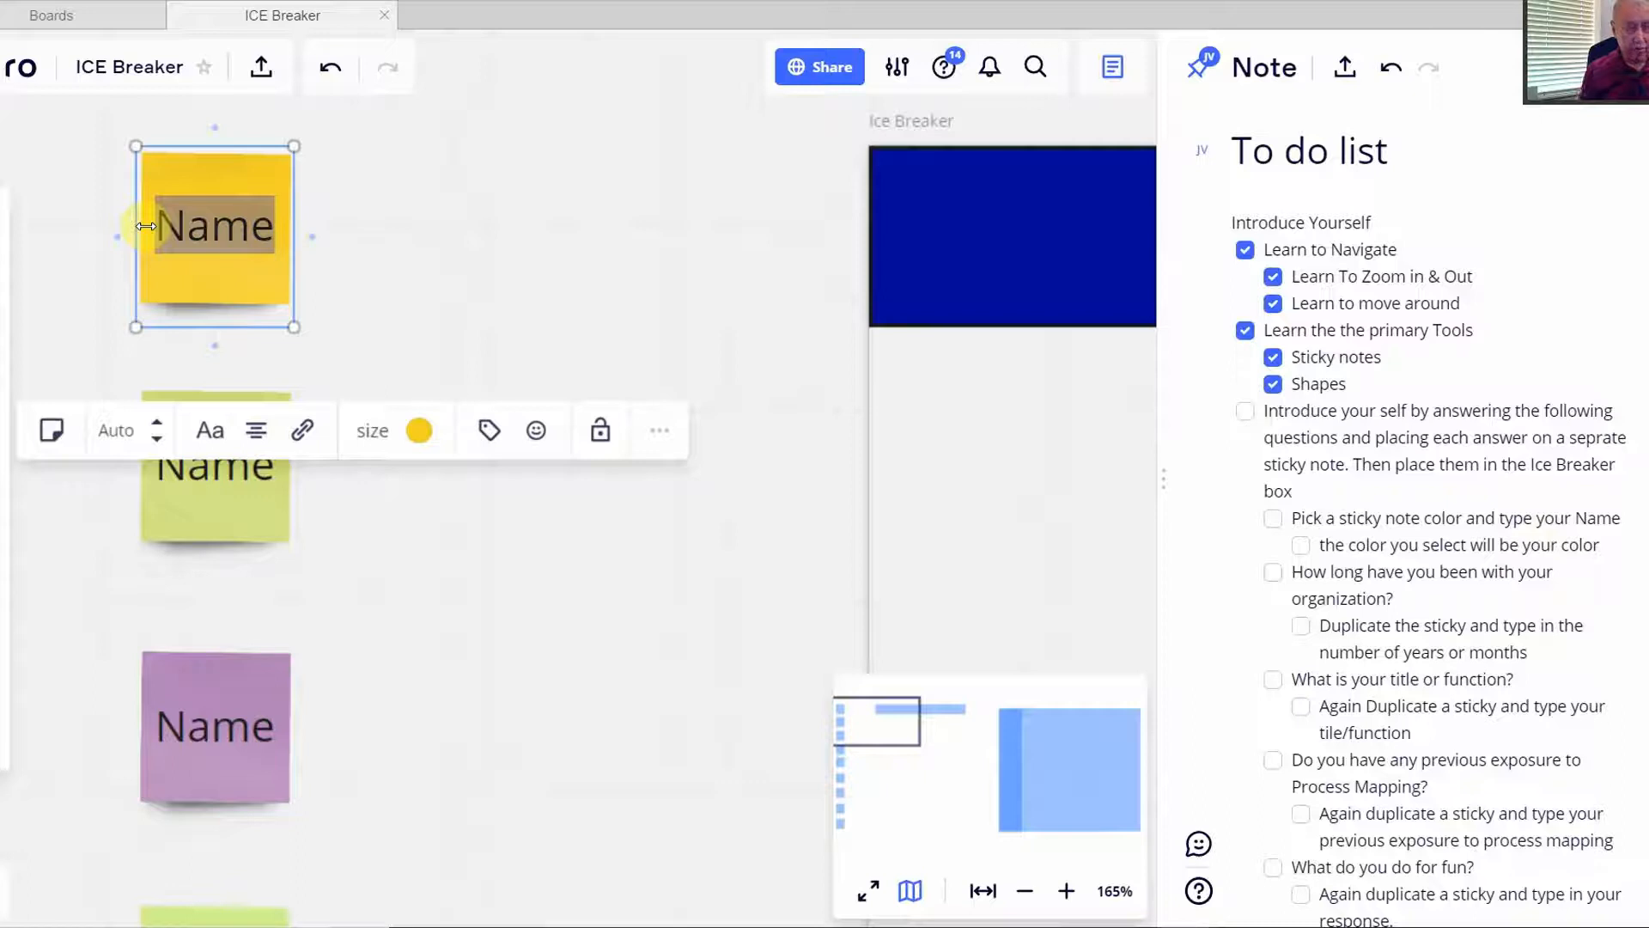
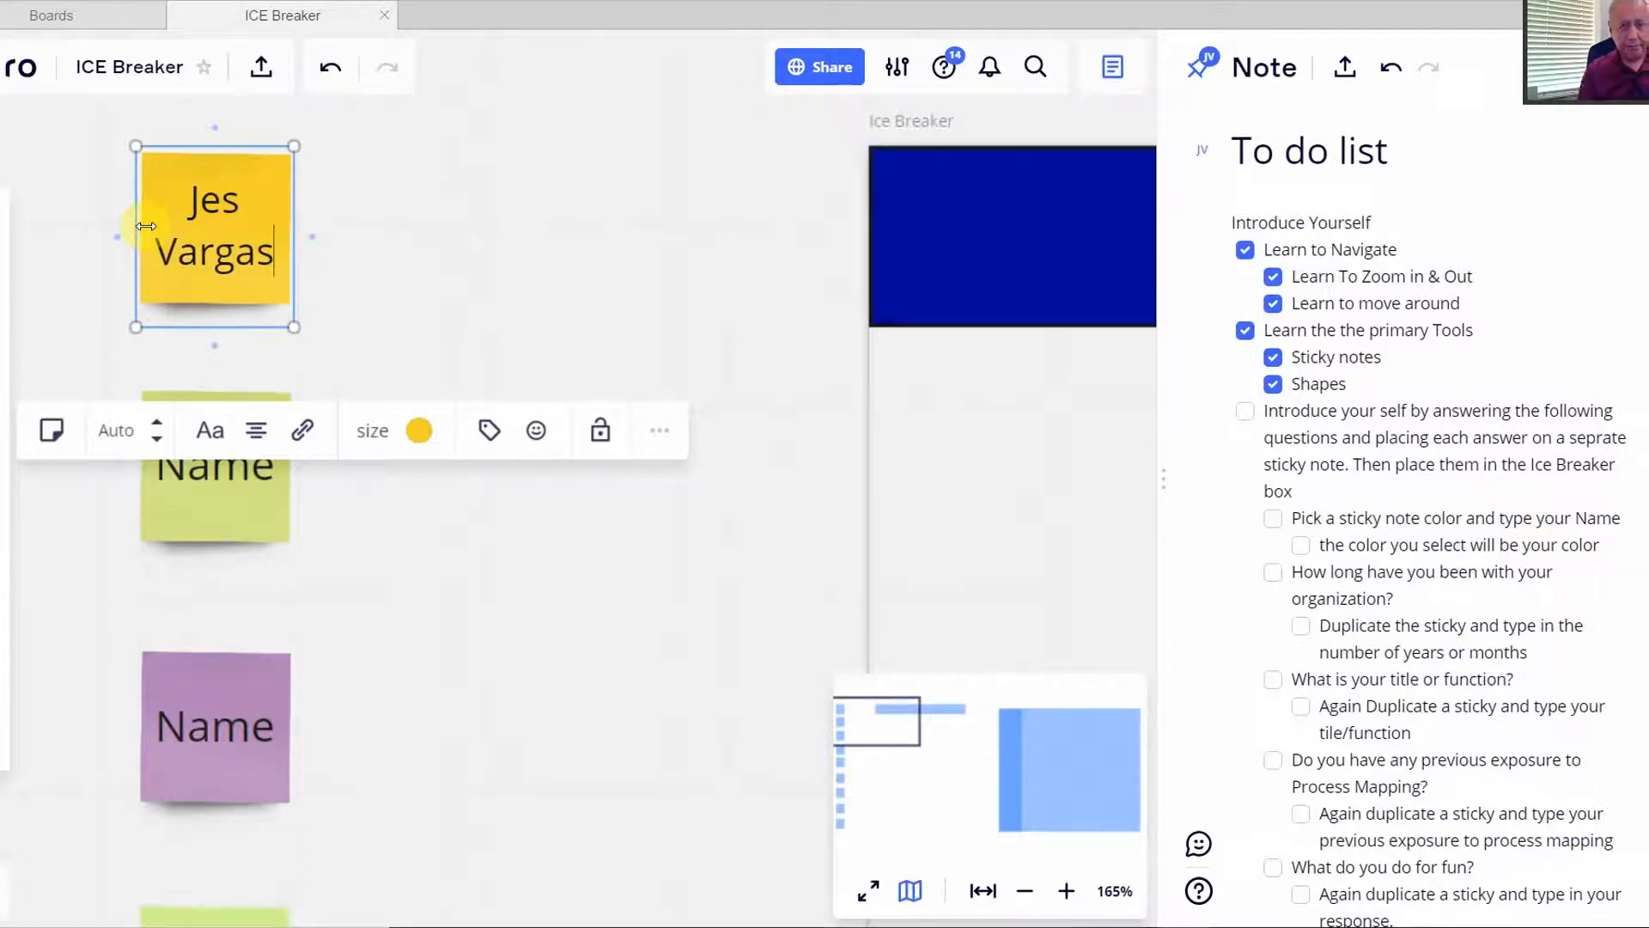
pyautogui.click(438, 255)
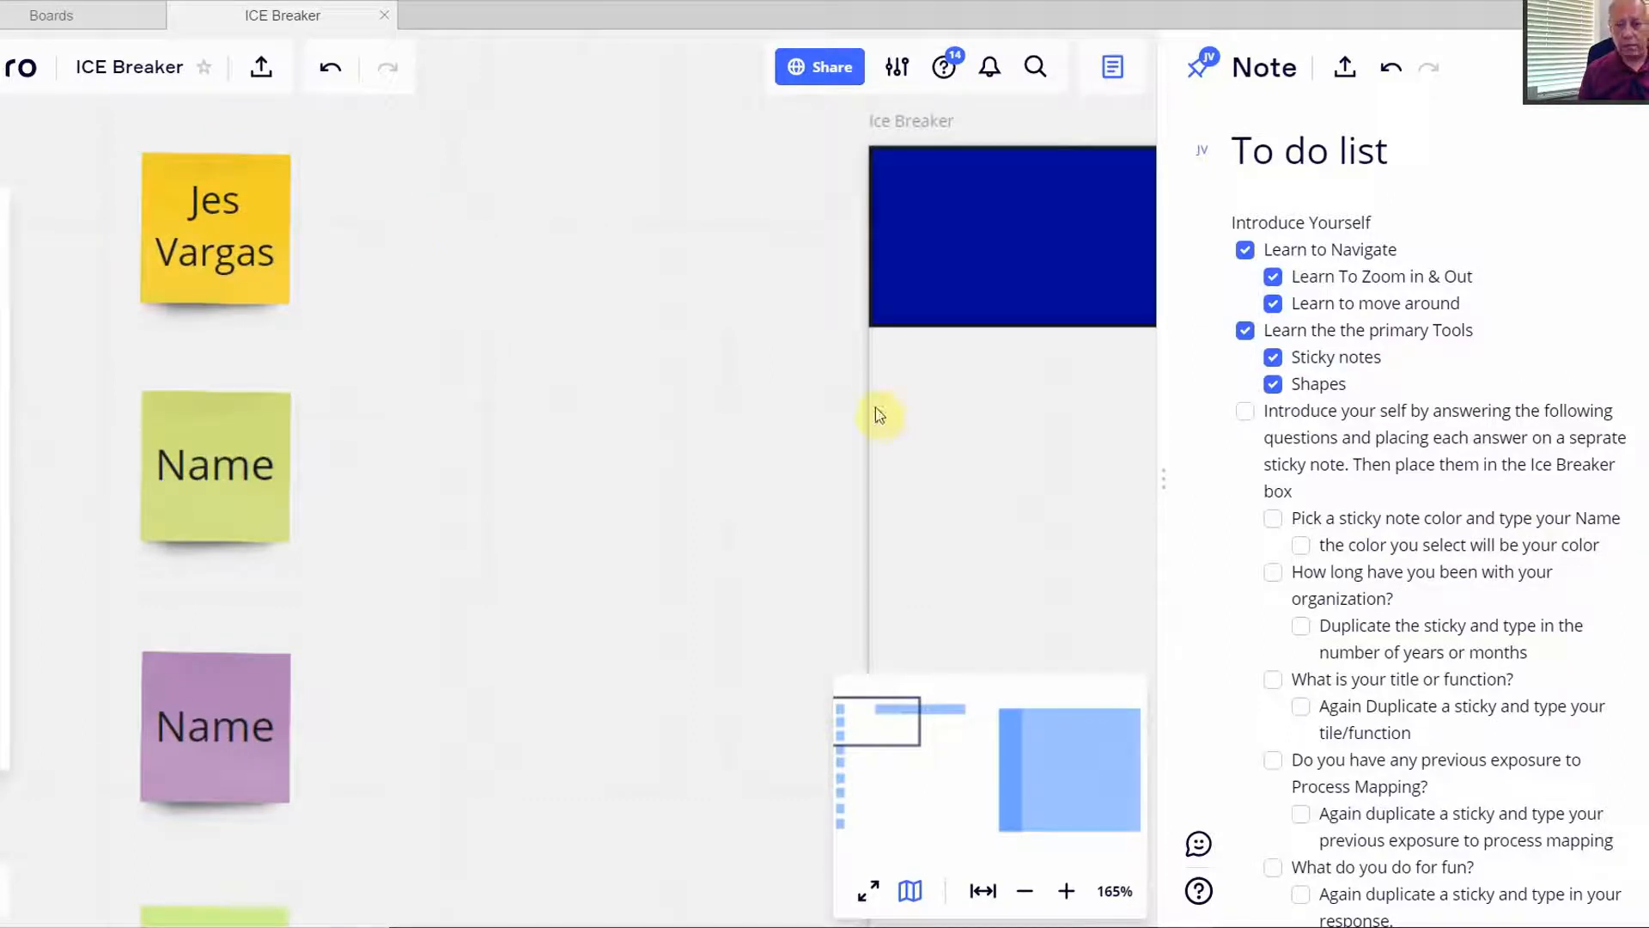
# - Move the name sticky into the Ice Breaker box's top-left, below the blue banner
pyautogui.moveTo(177, 212); pyautogui.dragTo(964, 445)
pyautogui.scroll(-5, 873, 508)
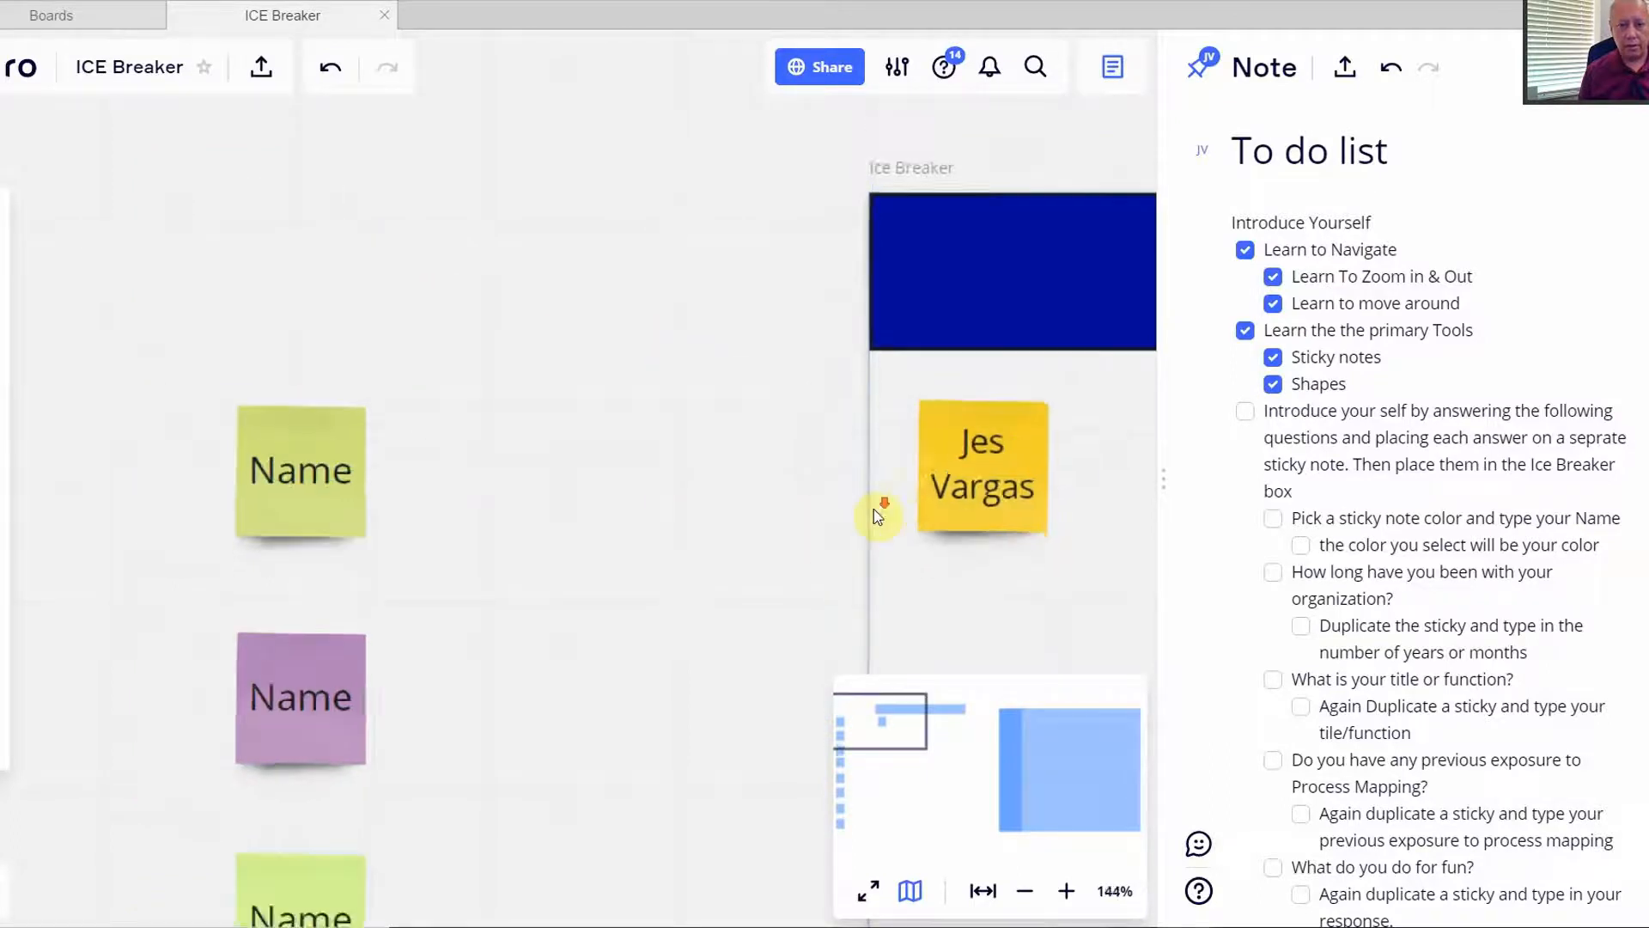
pyautogui.moveTo(1087, 575); pyautogui.dragTo(422, 392)
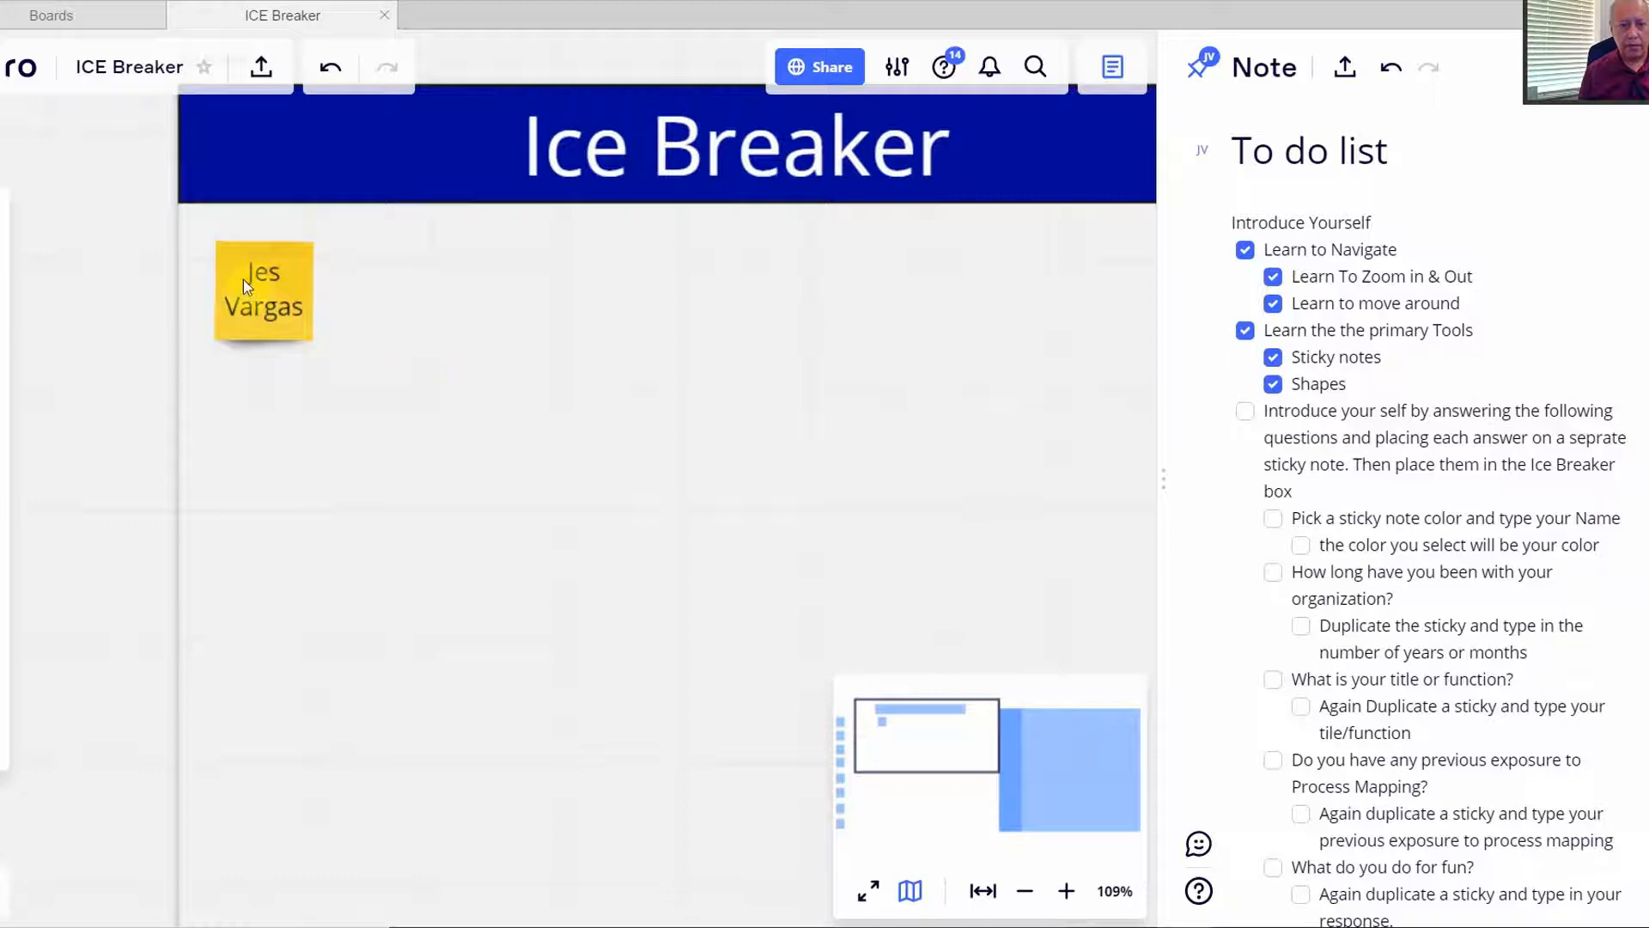
pyautogui.moveTo(253, 289); pyautogui.dragTo(267, 292)
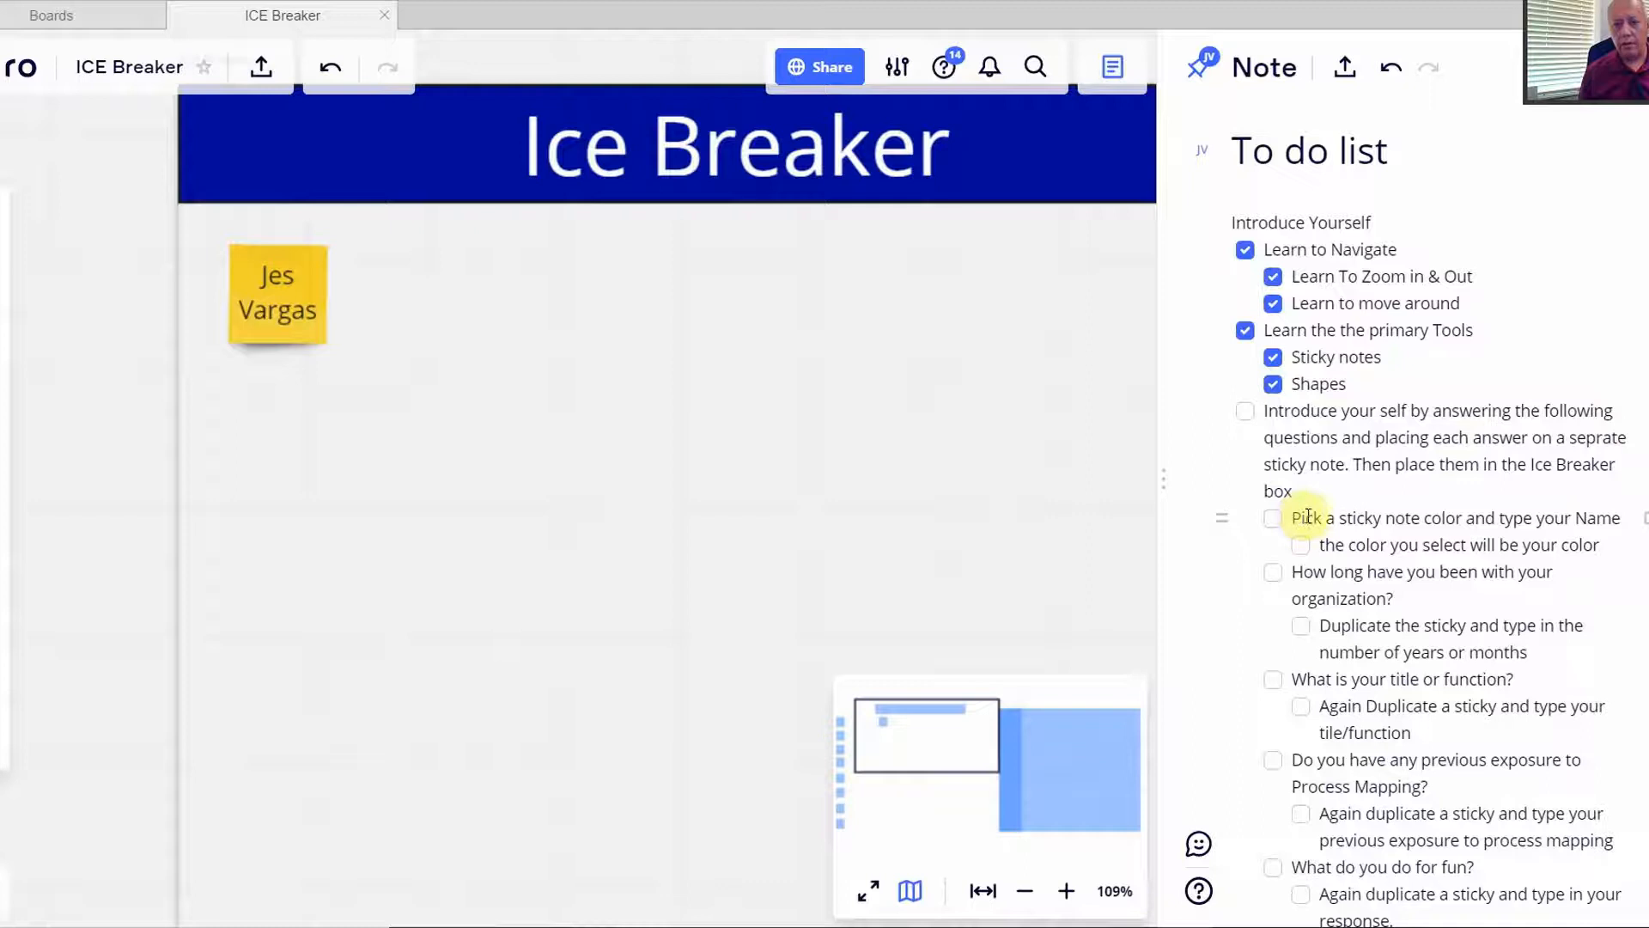
# - Tick 'Pick a sticky note color and type your Name' and its colour sub-item in the checklist
pyautogui.click(1275, 518)
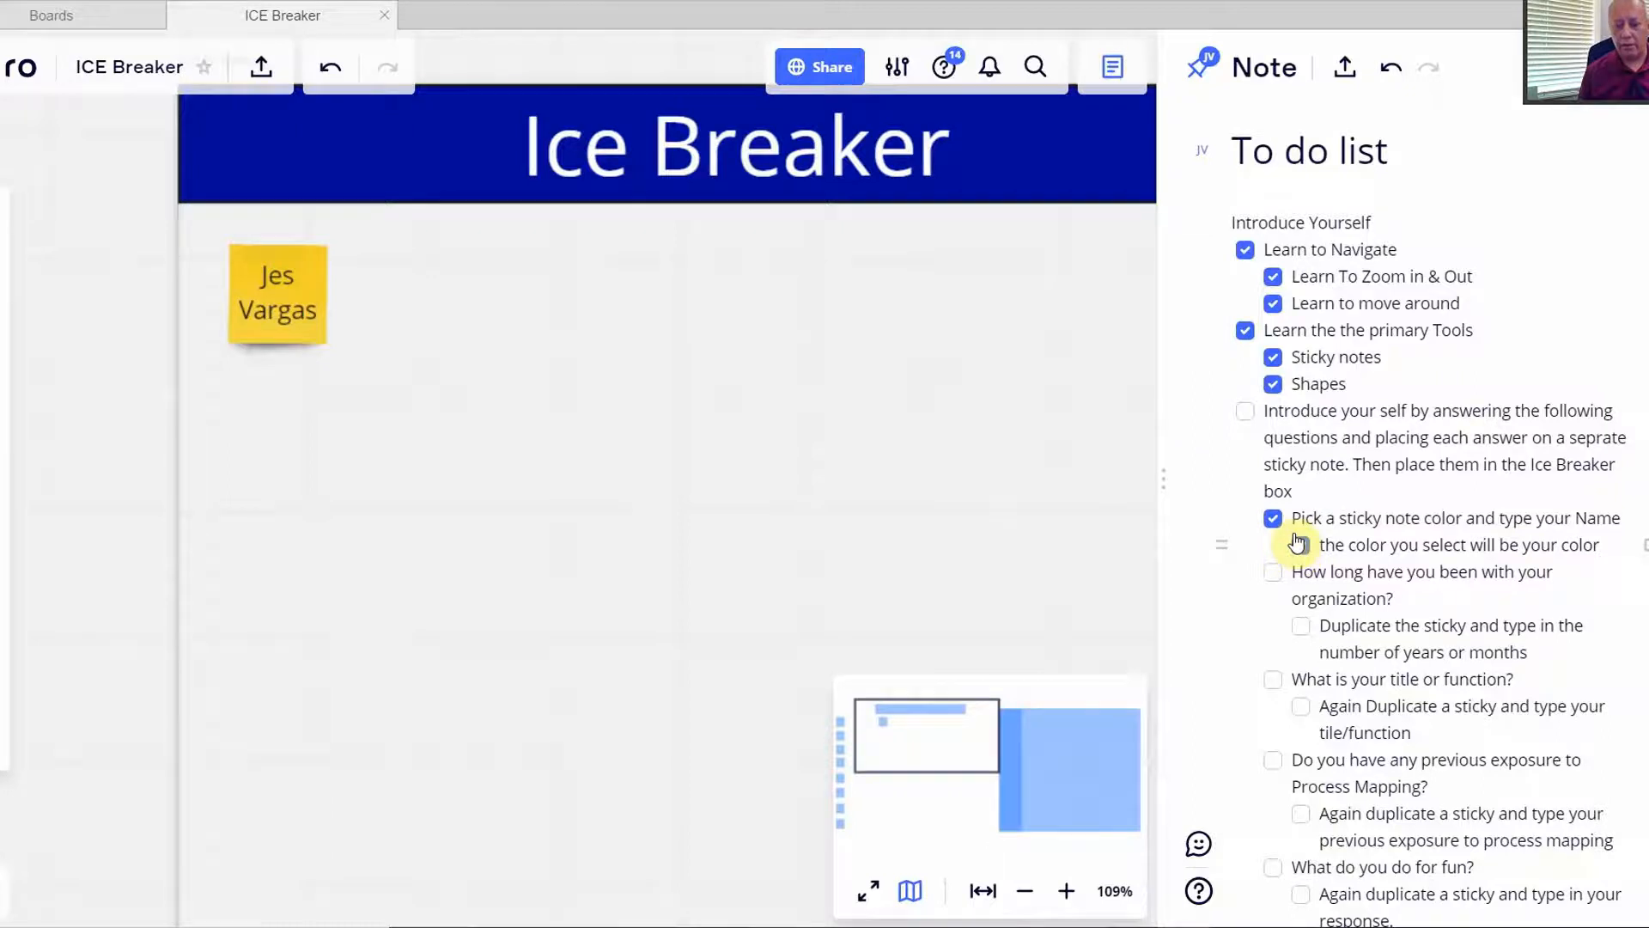
pyautogui.click(1299, 544)
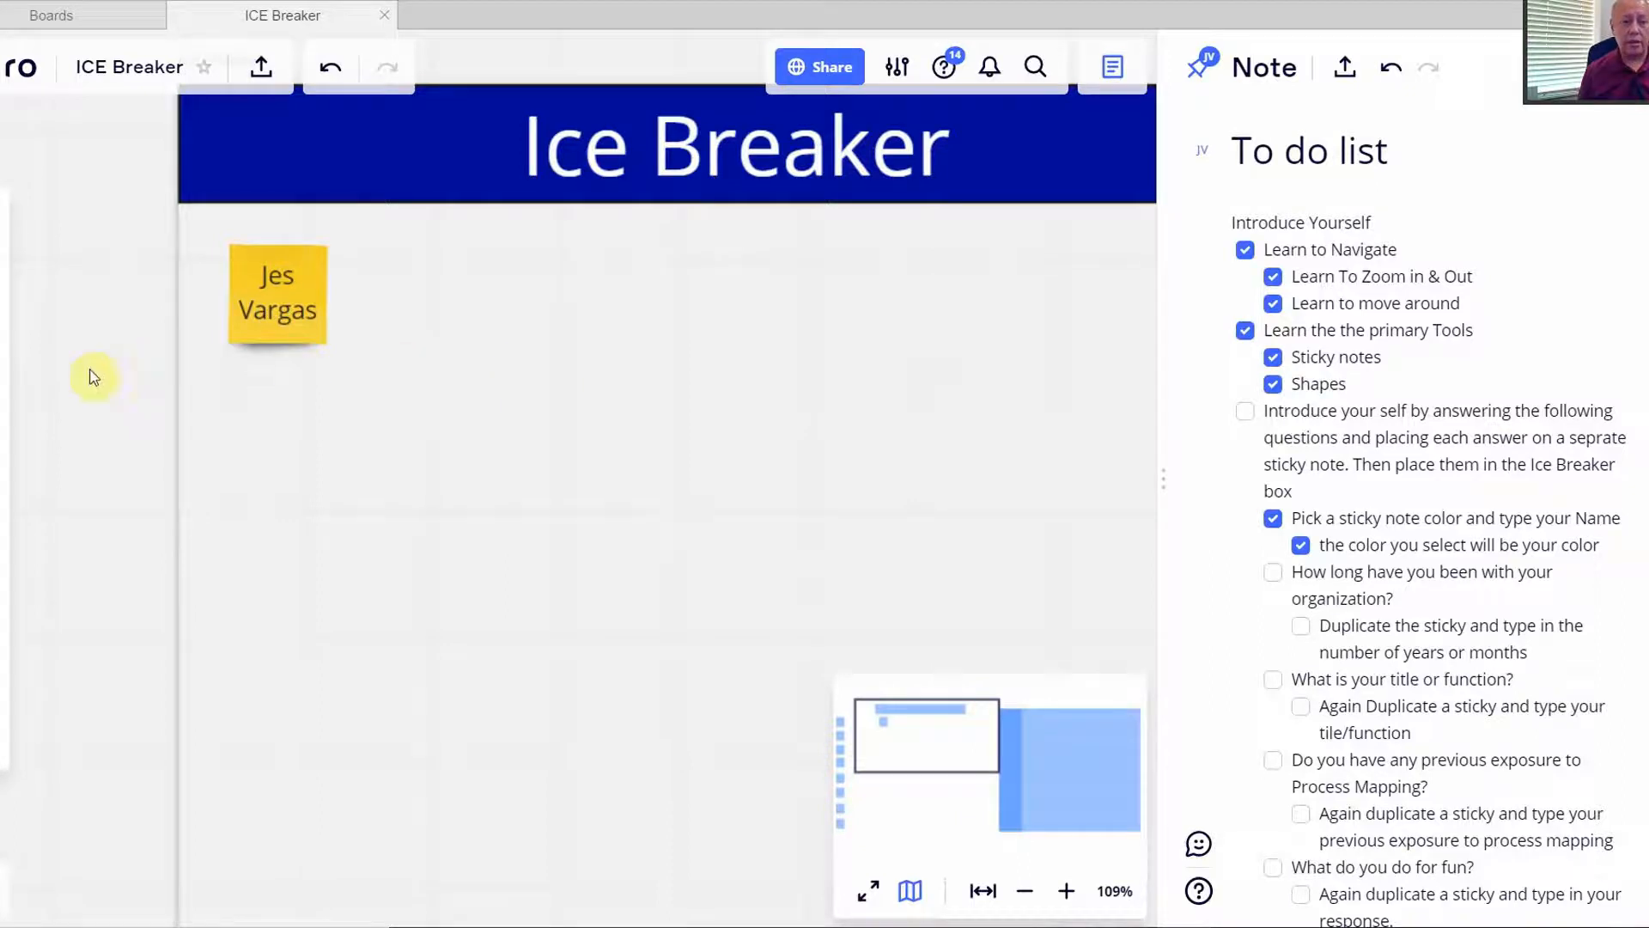
# - Add a yellow sticky reading '13 years' beside the name sticky, aligned with it
pyautogui.click(2, 425)
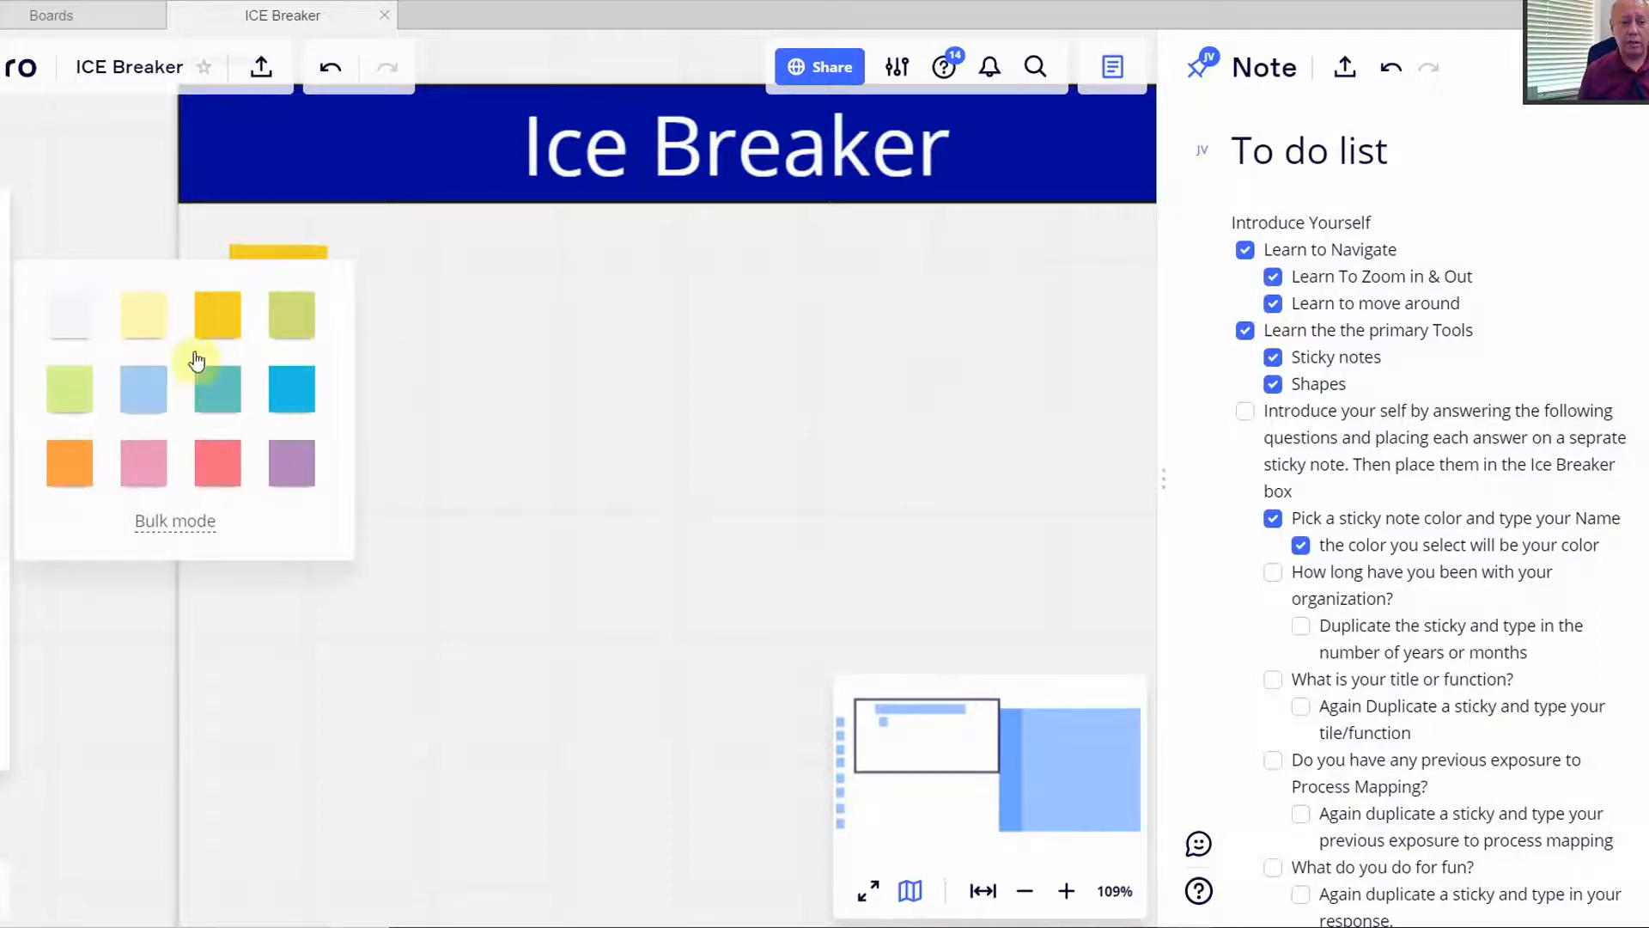
pyautogui.click(217, 326)
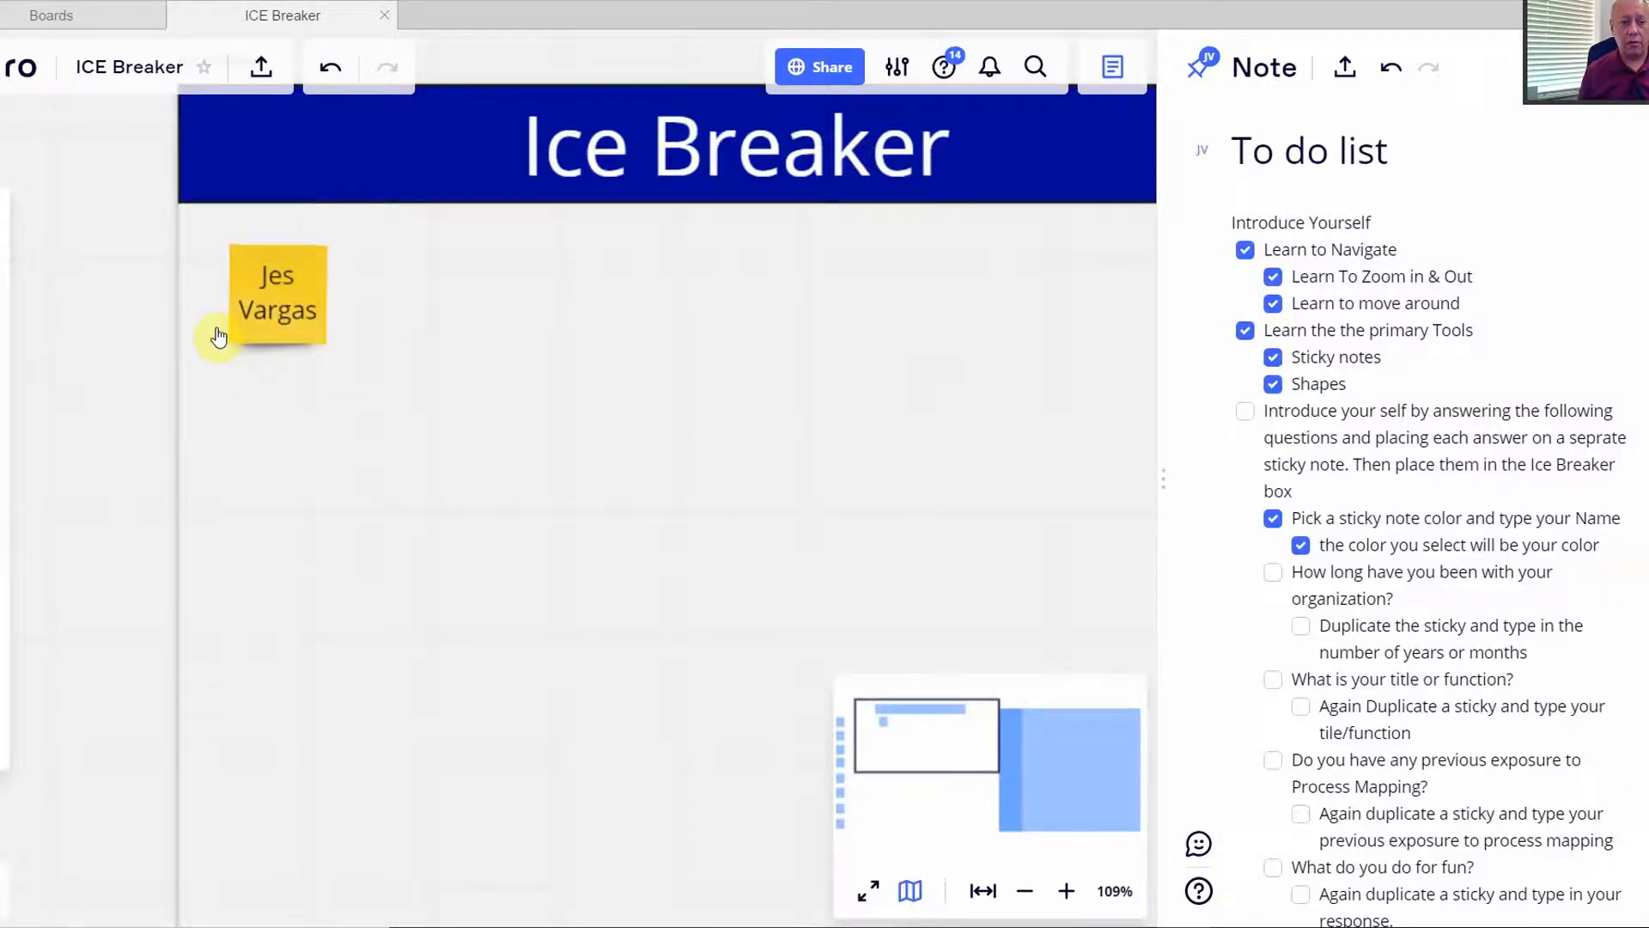
pyautogui.click(412, 293)
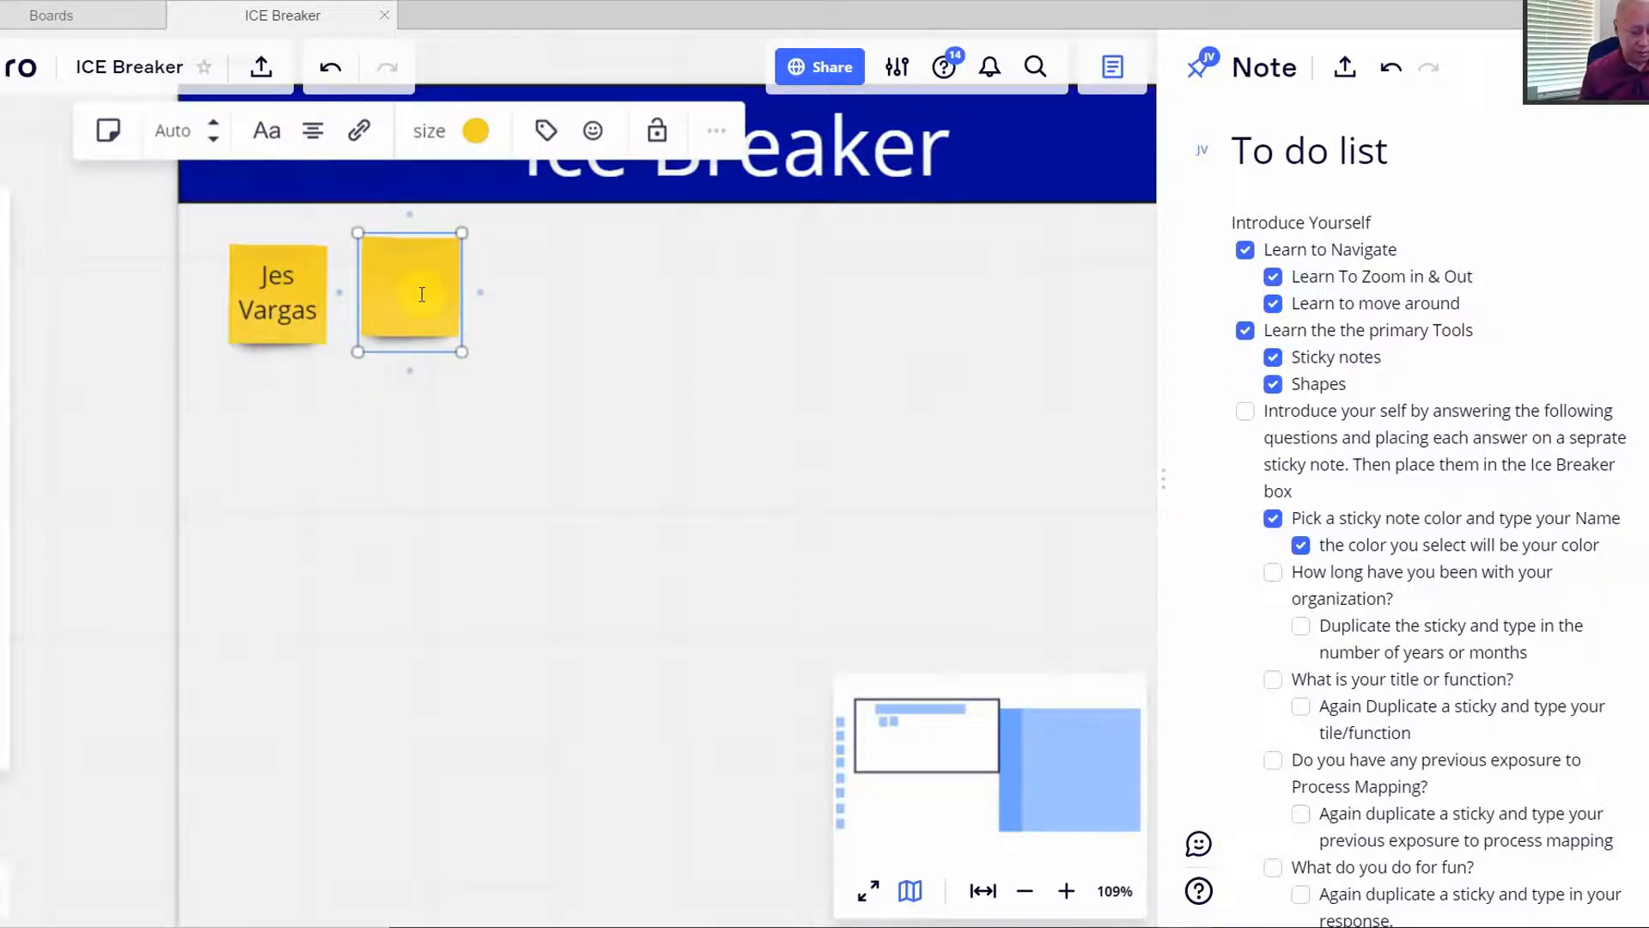
pyautogui.write('13')
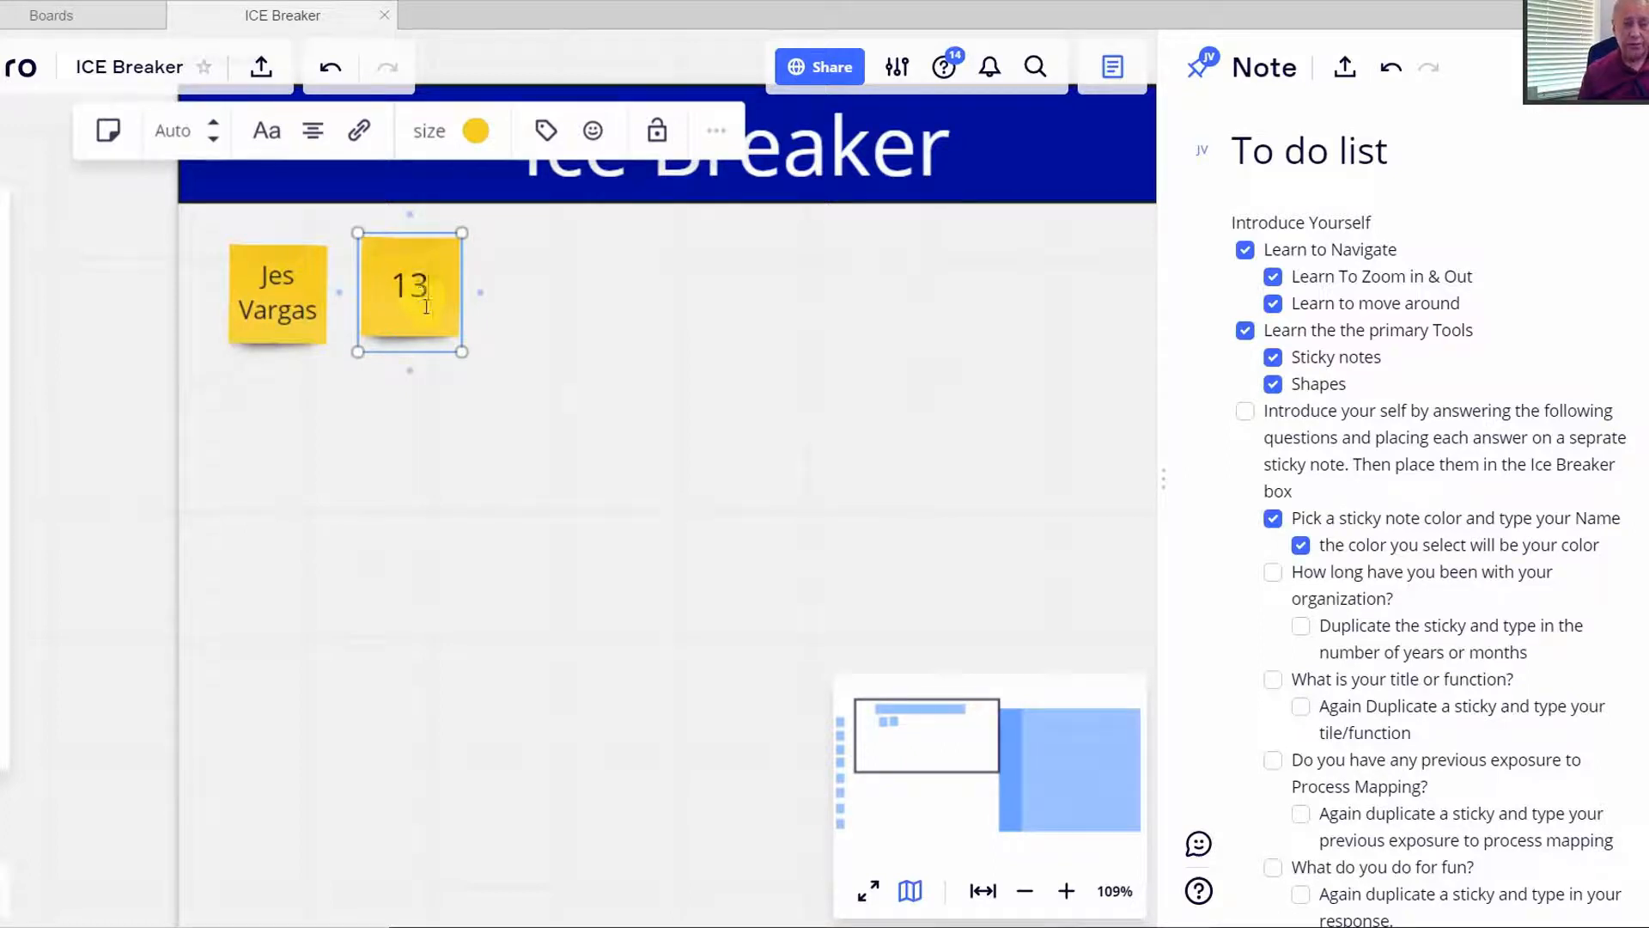
pyautogui.write(' years')
pyautogui.click(499, 302)
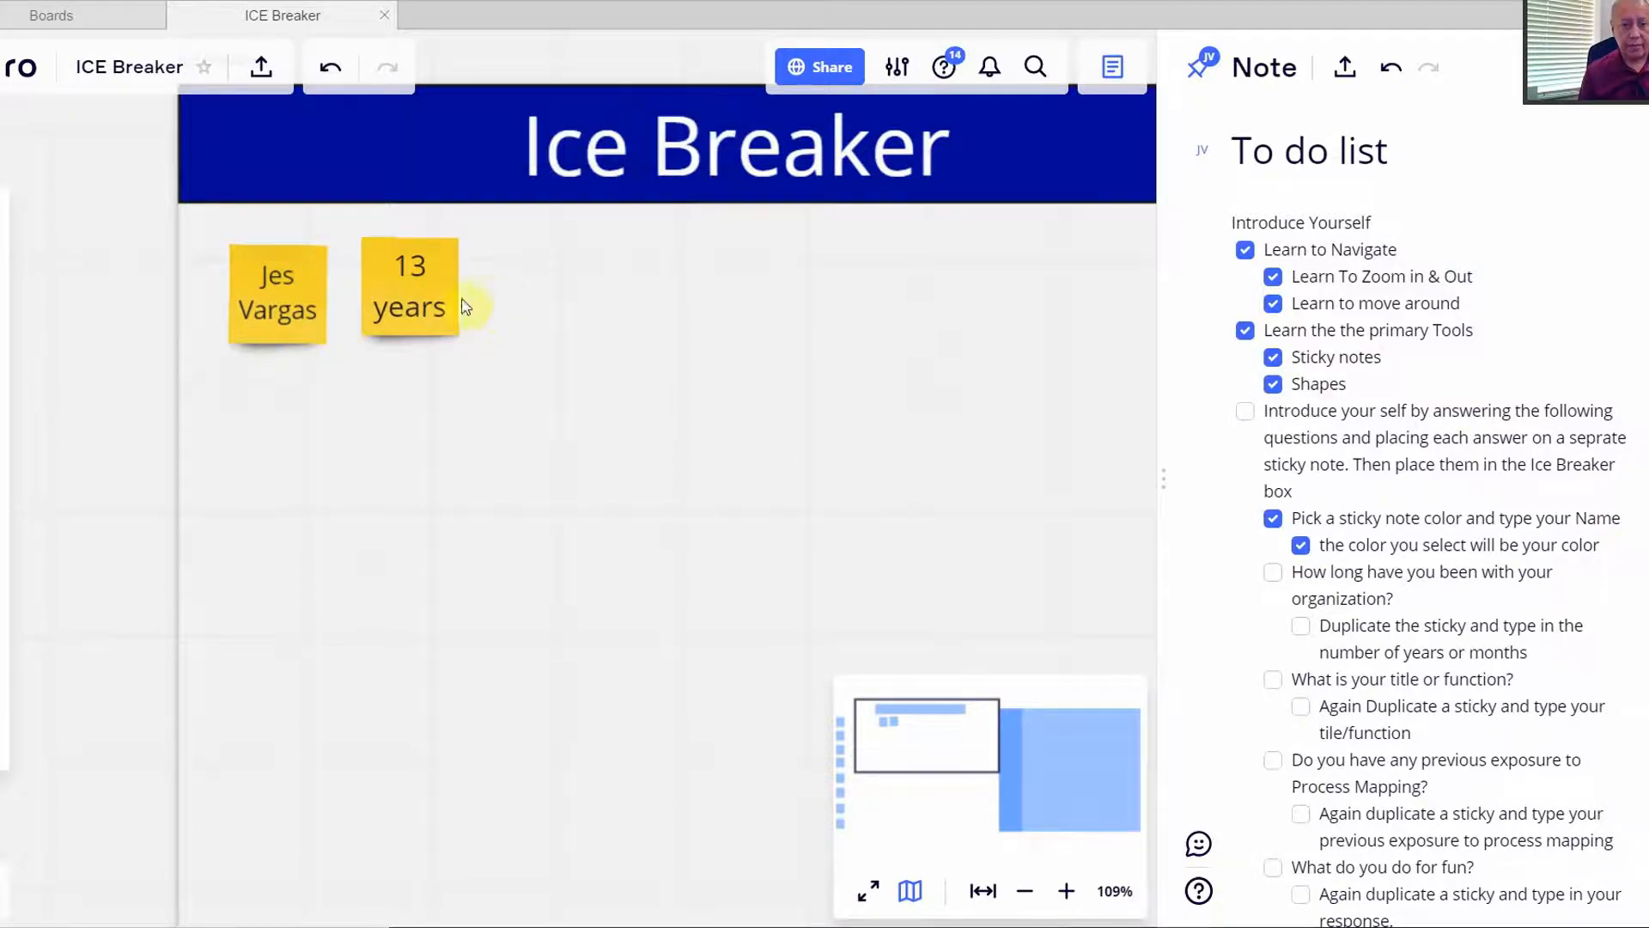
pyautogui.moveTo(437, 297); pyautogui.dragTo(446, 305)
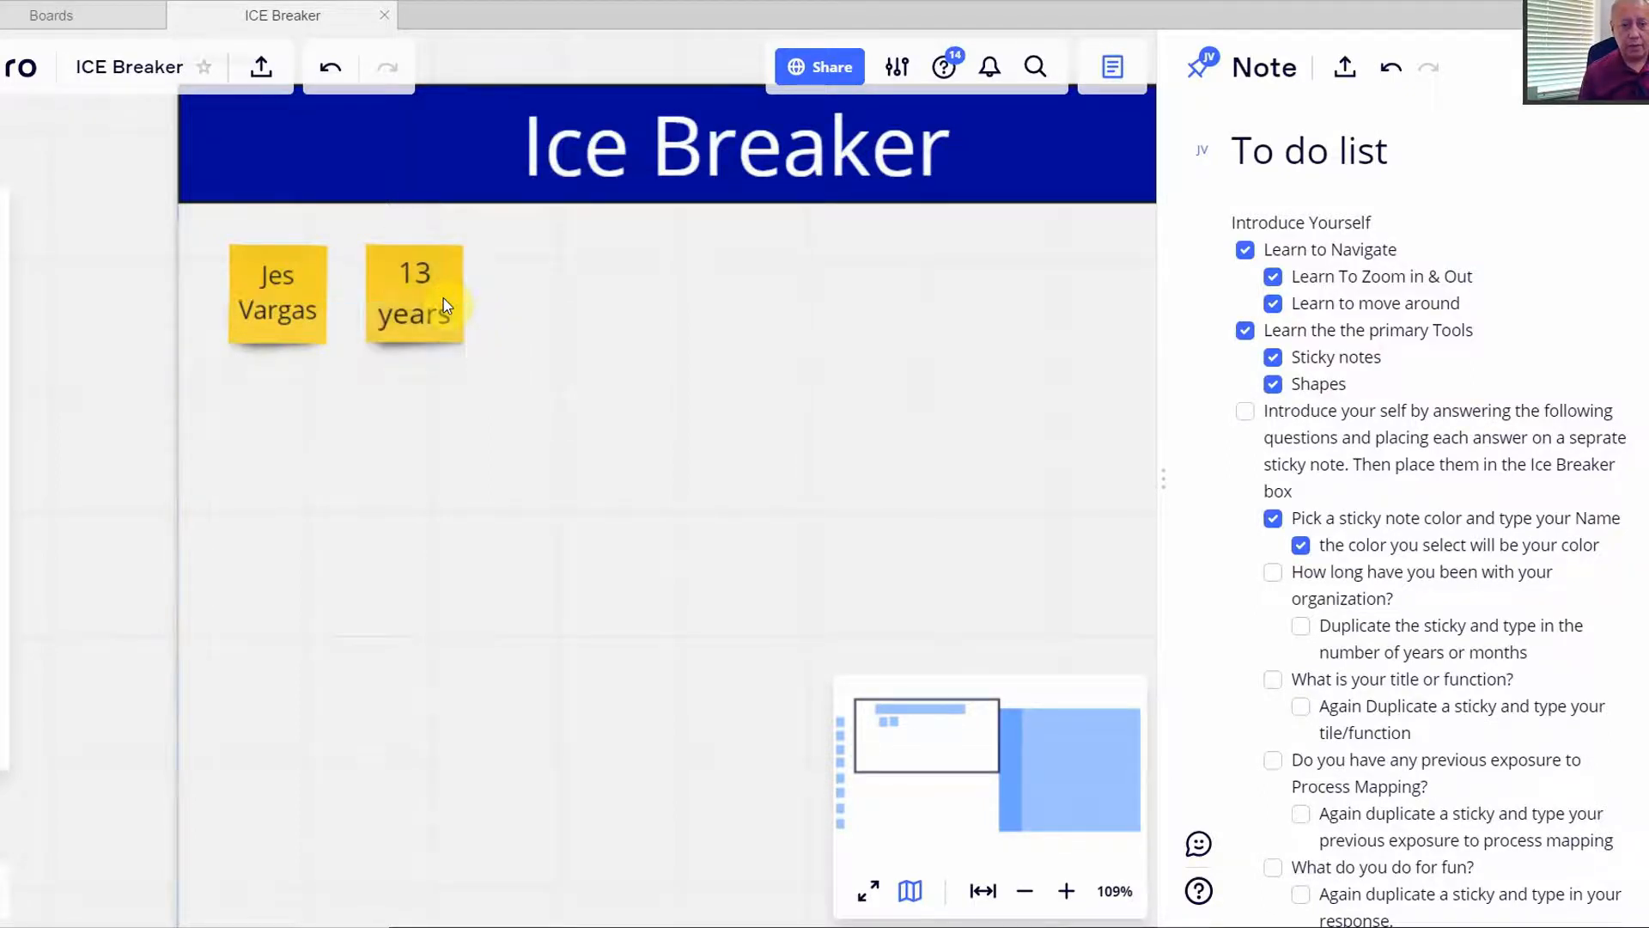
# - Tick 'How long have you been with your organization?' and its sub-item, then open the 13 years sticky's menu
pyautogui.click(1276, 573)
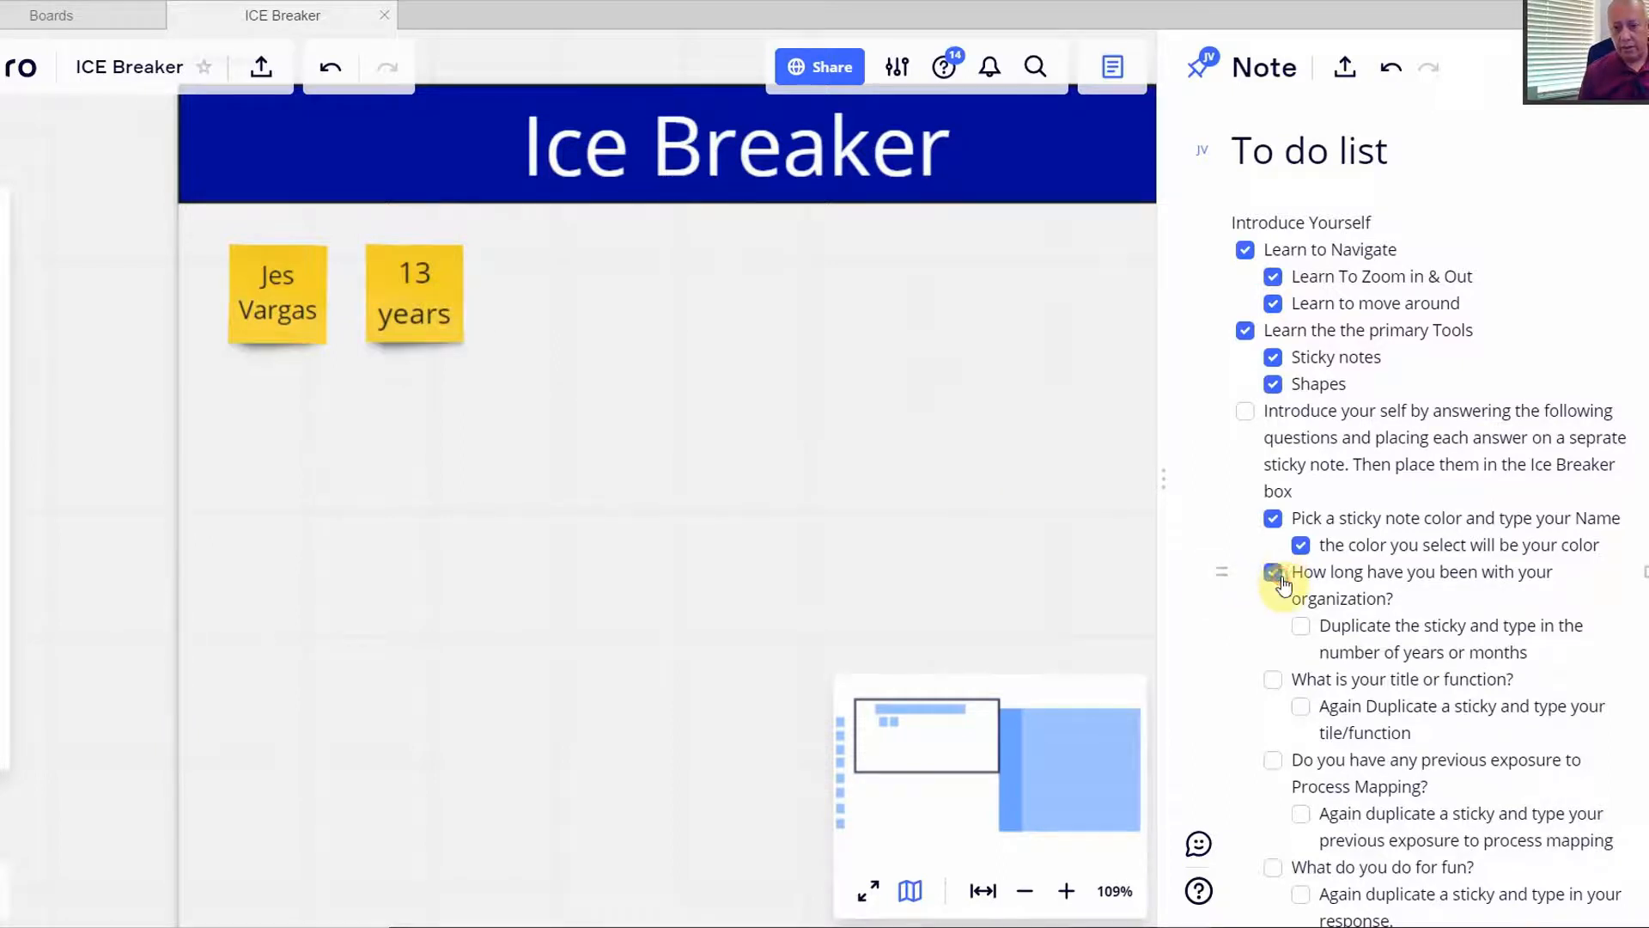
pyautogui.click(1303, 627)
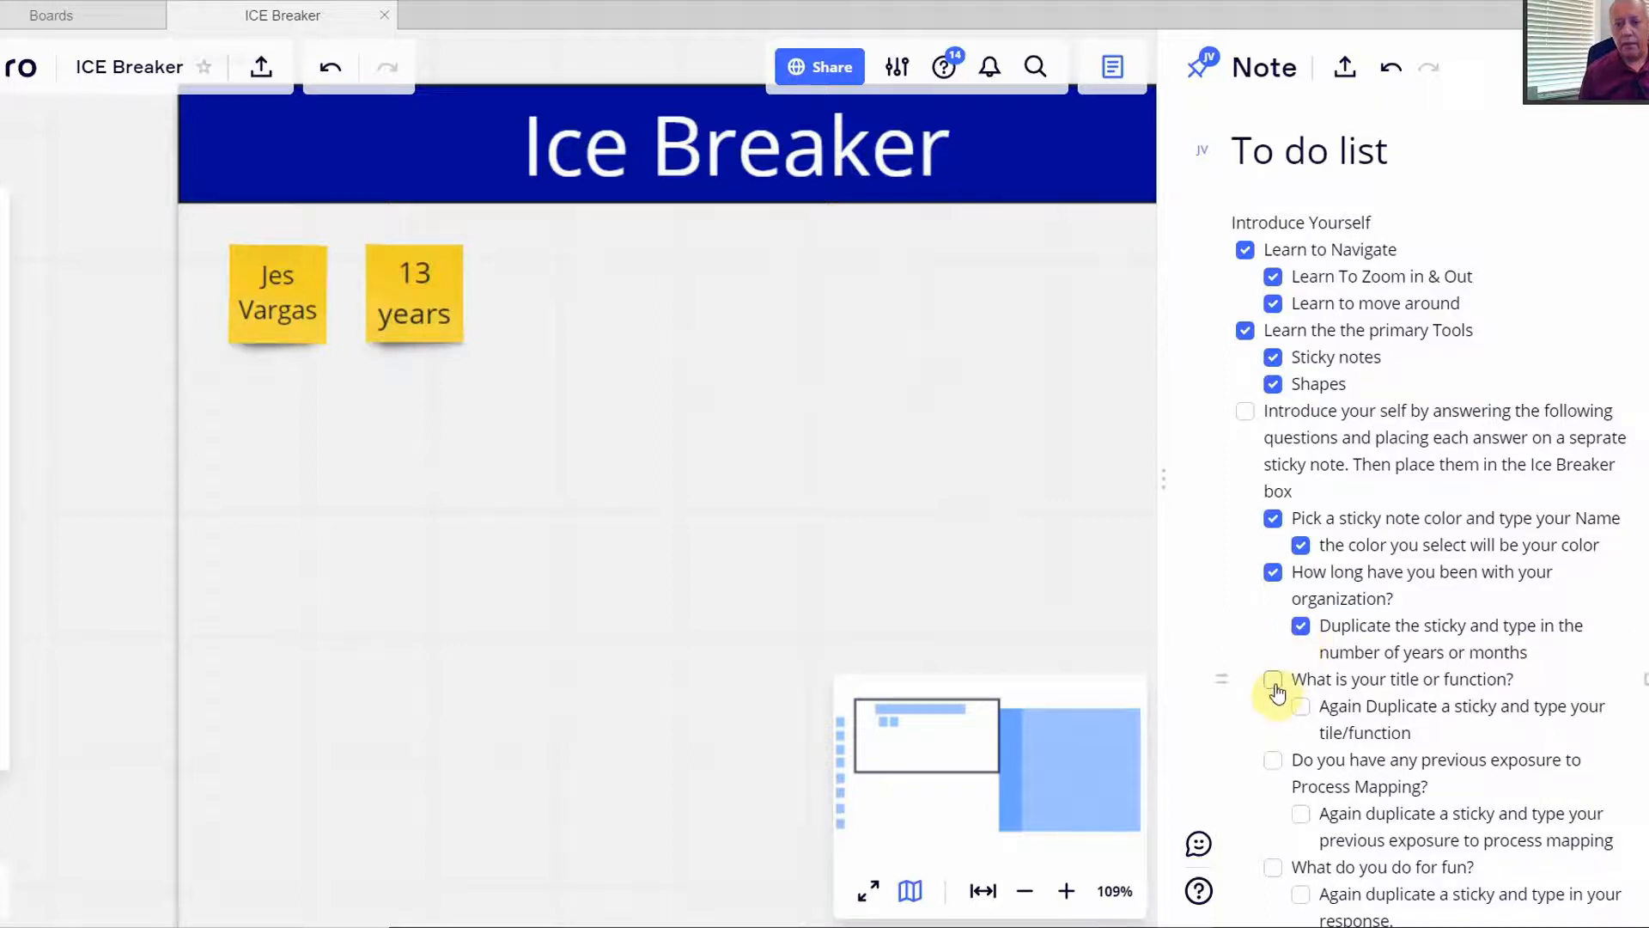
pyautogui.scroll(-1, 1277, 692)
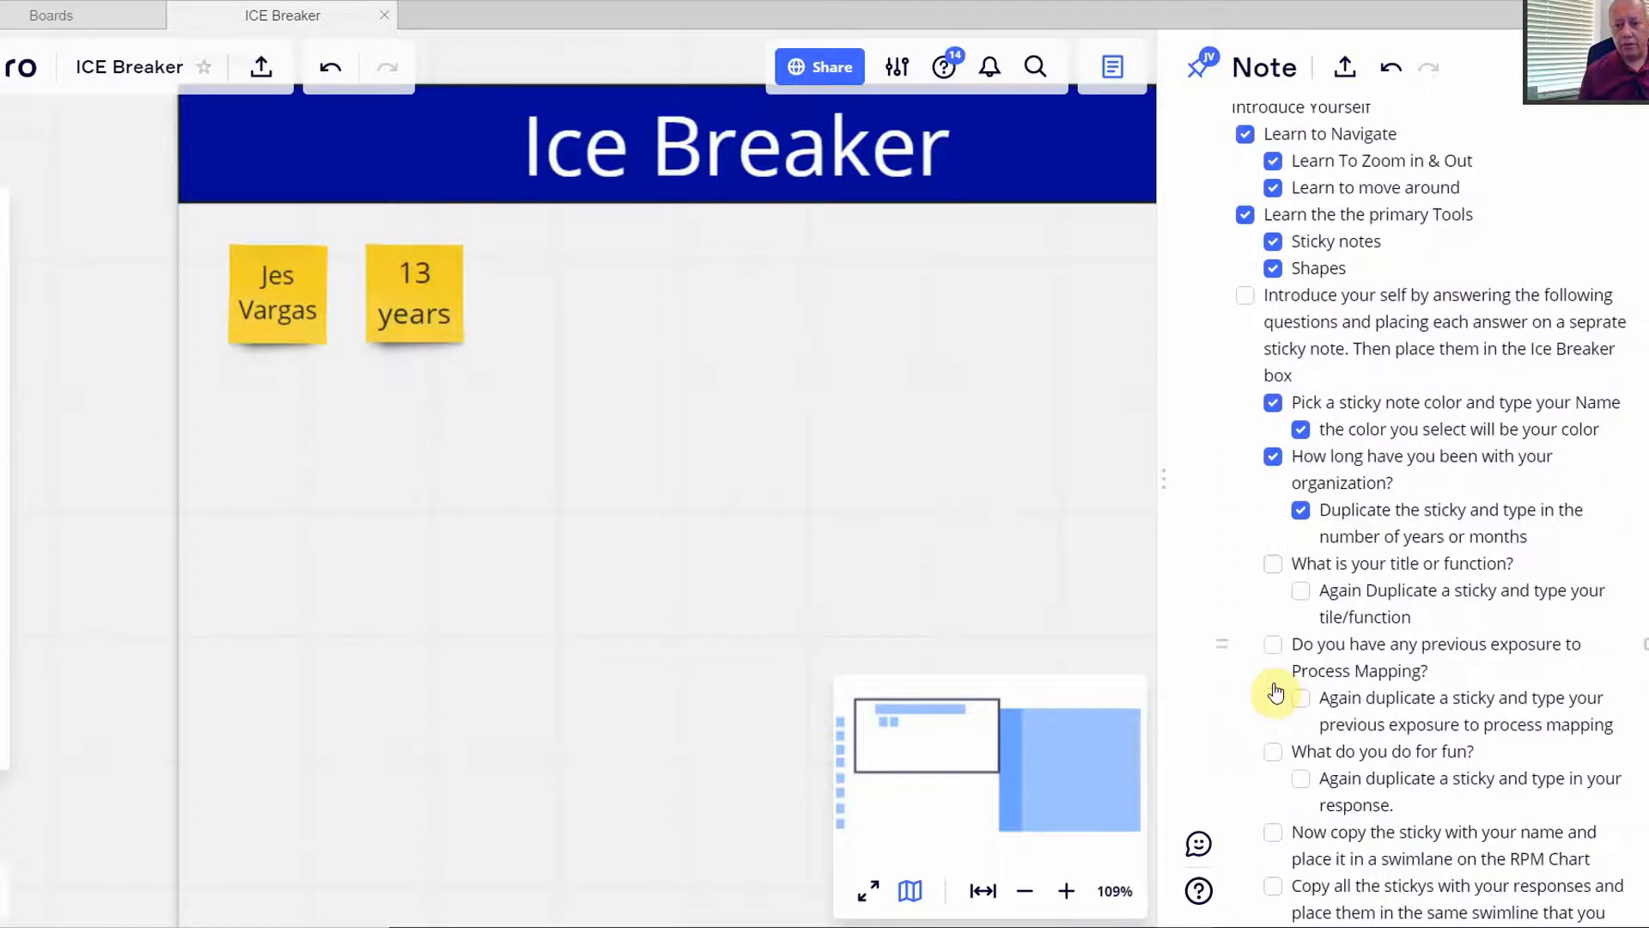
pyautogui.scroll(-1, 1277, 692)
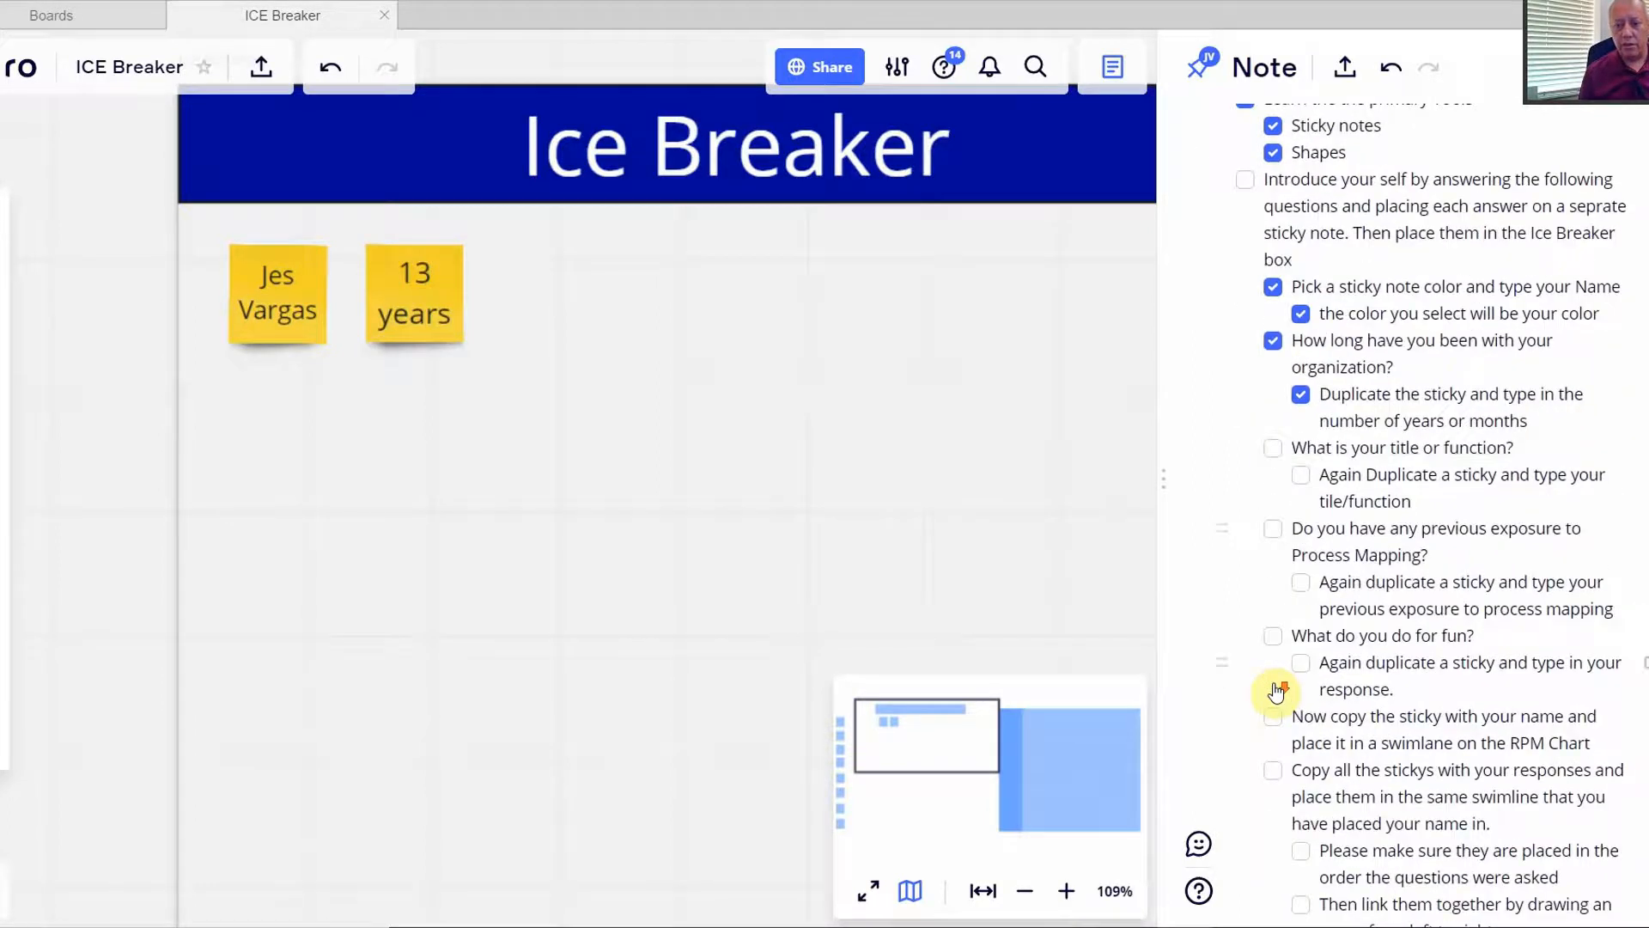
pyautogui.click(448, 295)
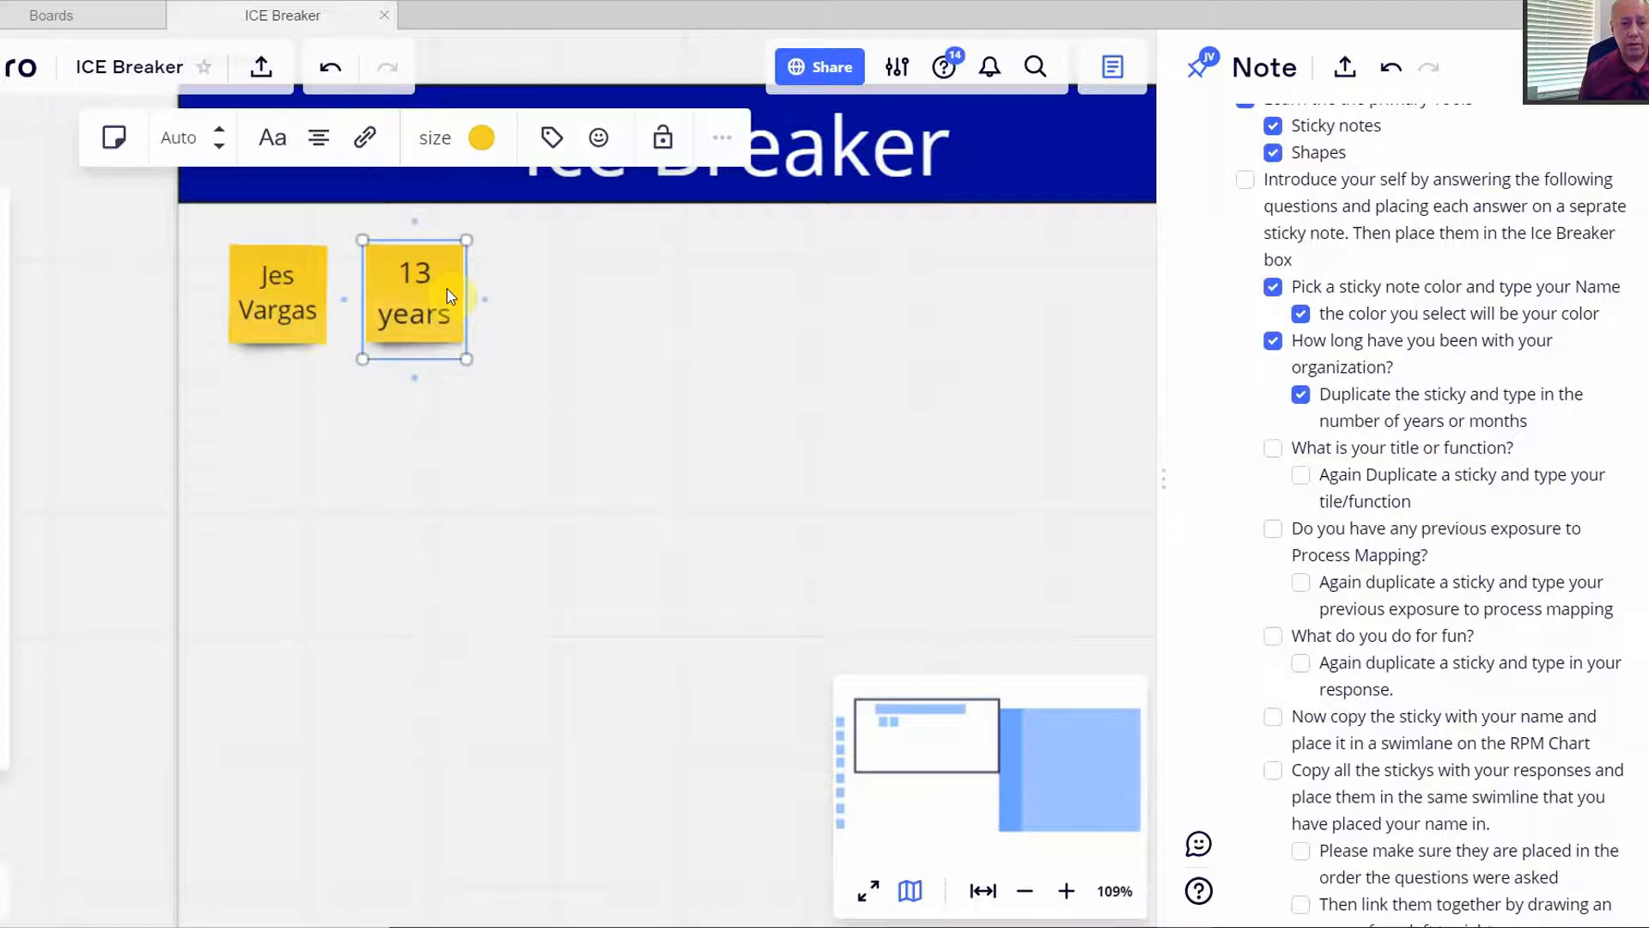
pyautogui.click(720, 139)
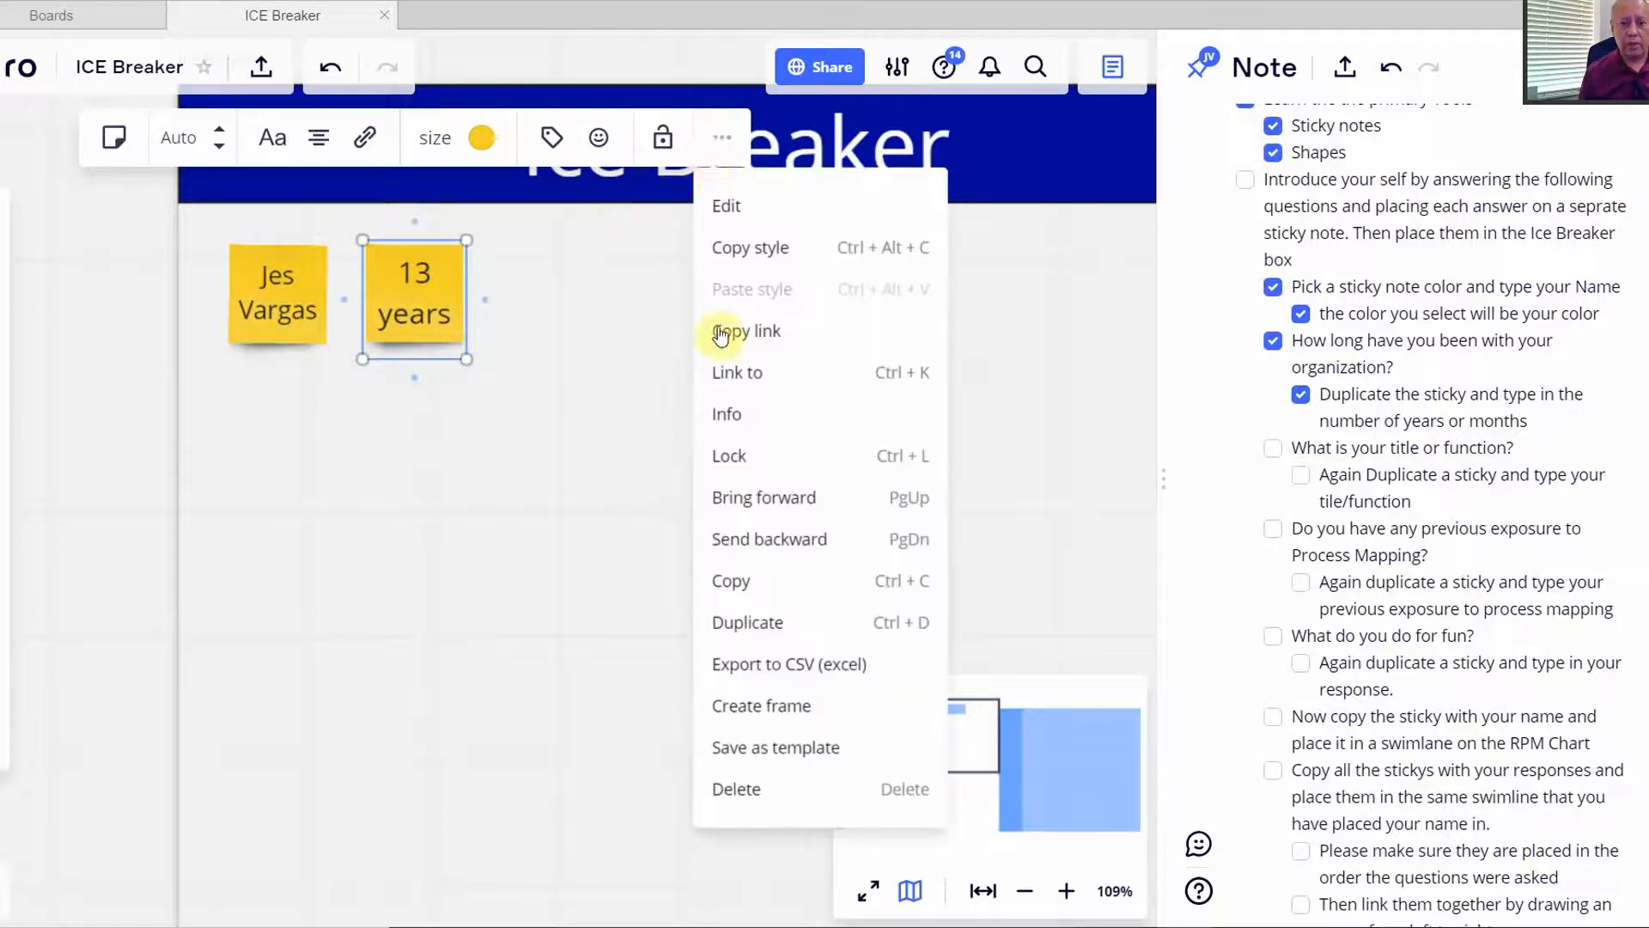
# - Duplicate the 13 years sticky as 'I am an instructor' and tick the title-or-function item and sub-item
pyautogui.click(749, 624)
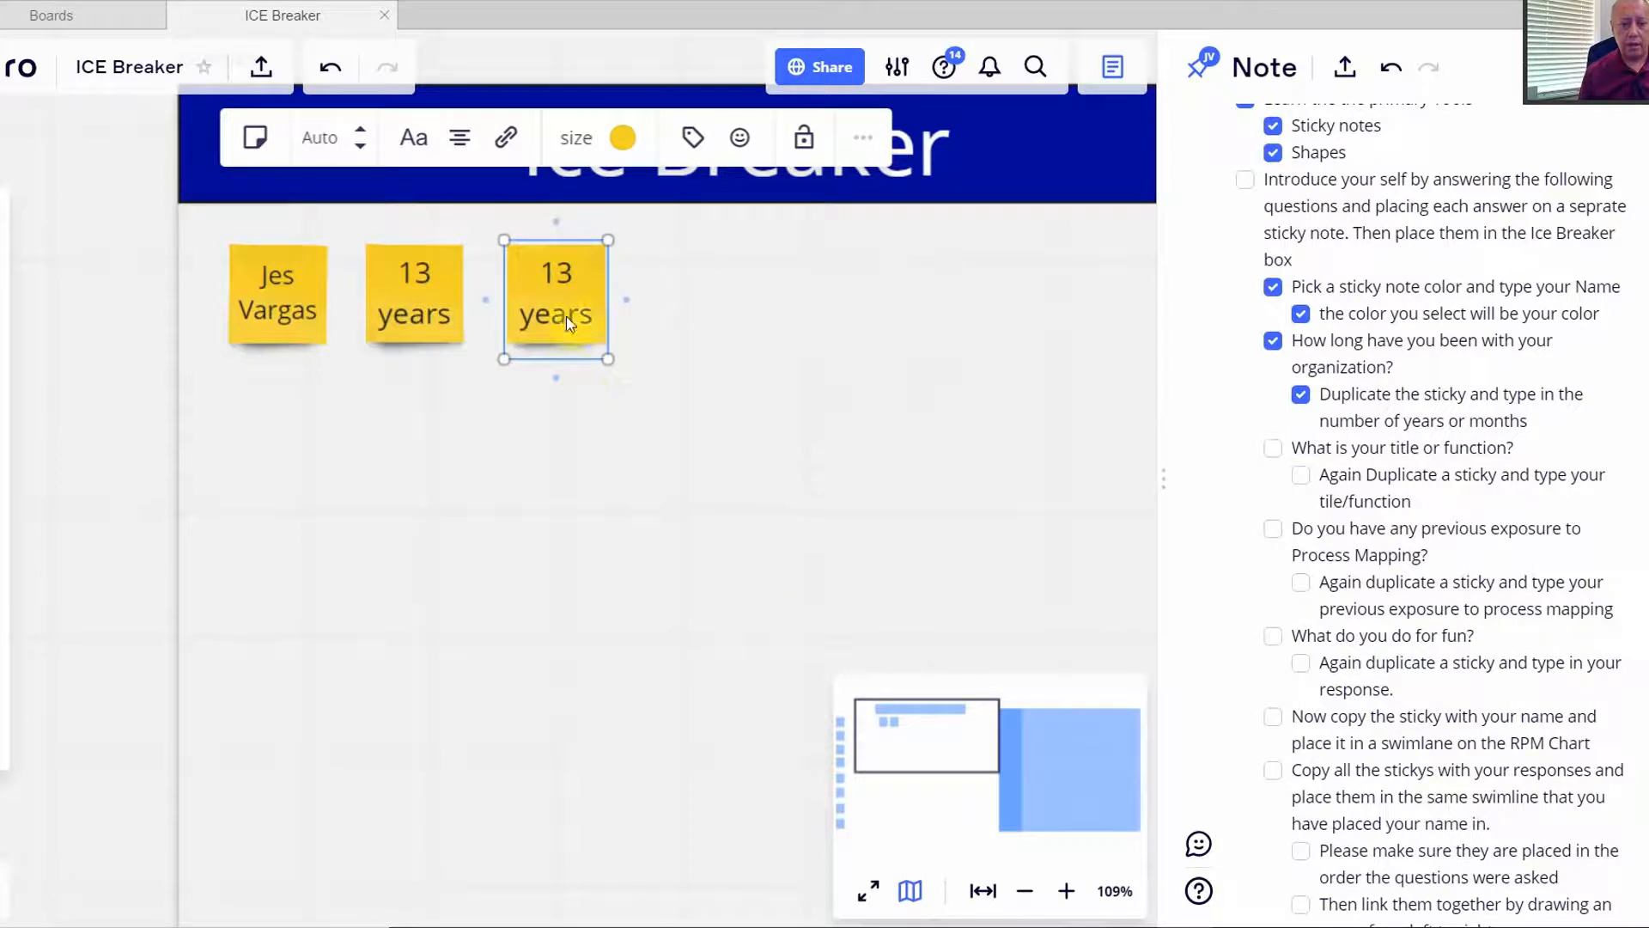
pyautogui.doubleClick(588, 318)
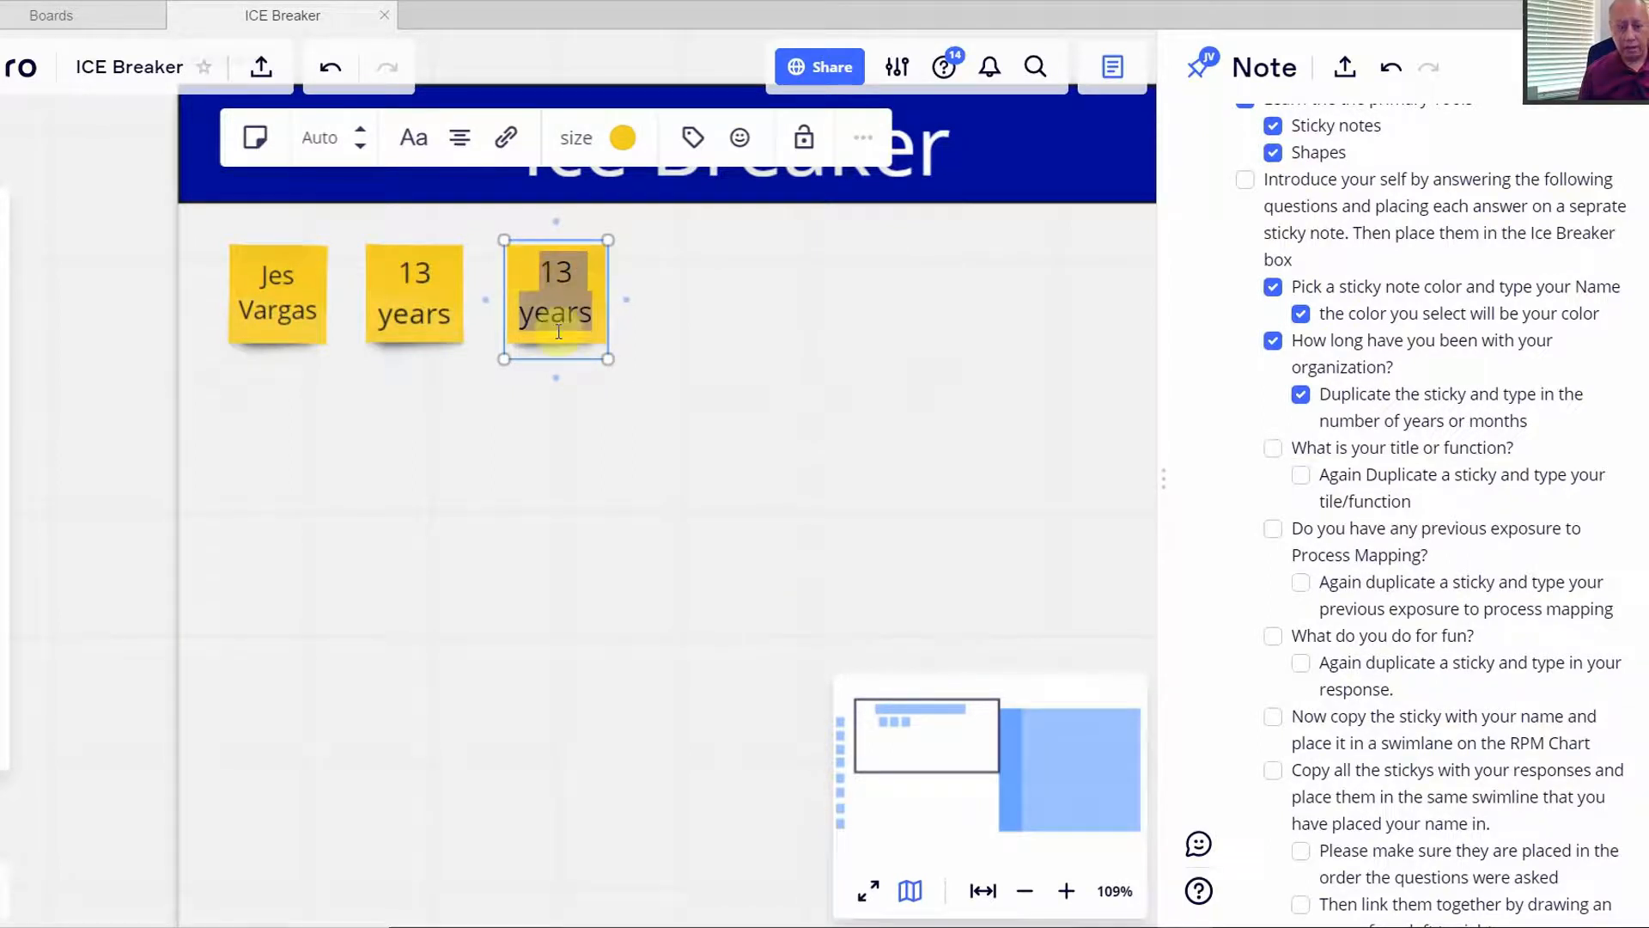
pyautogui.write('I am ')
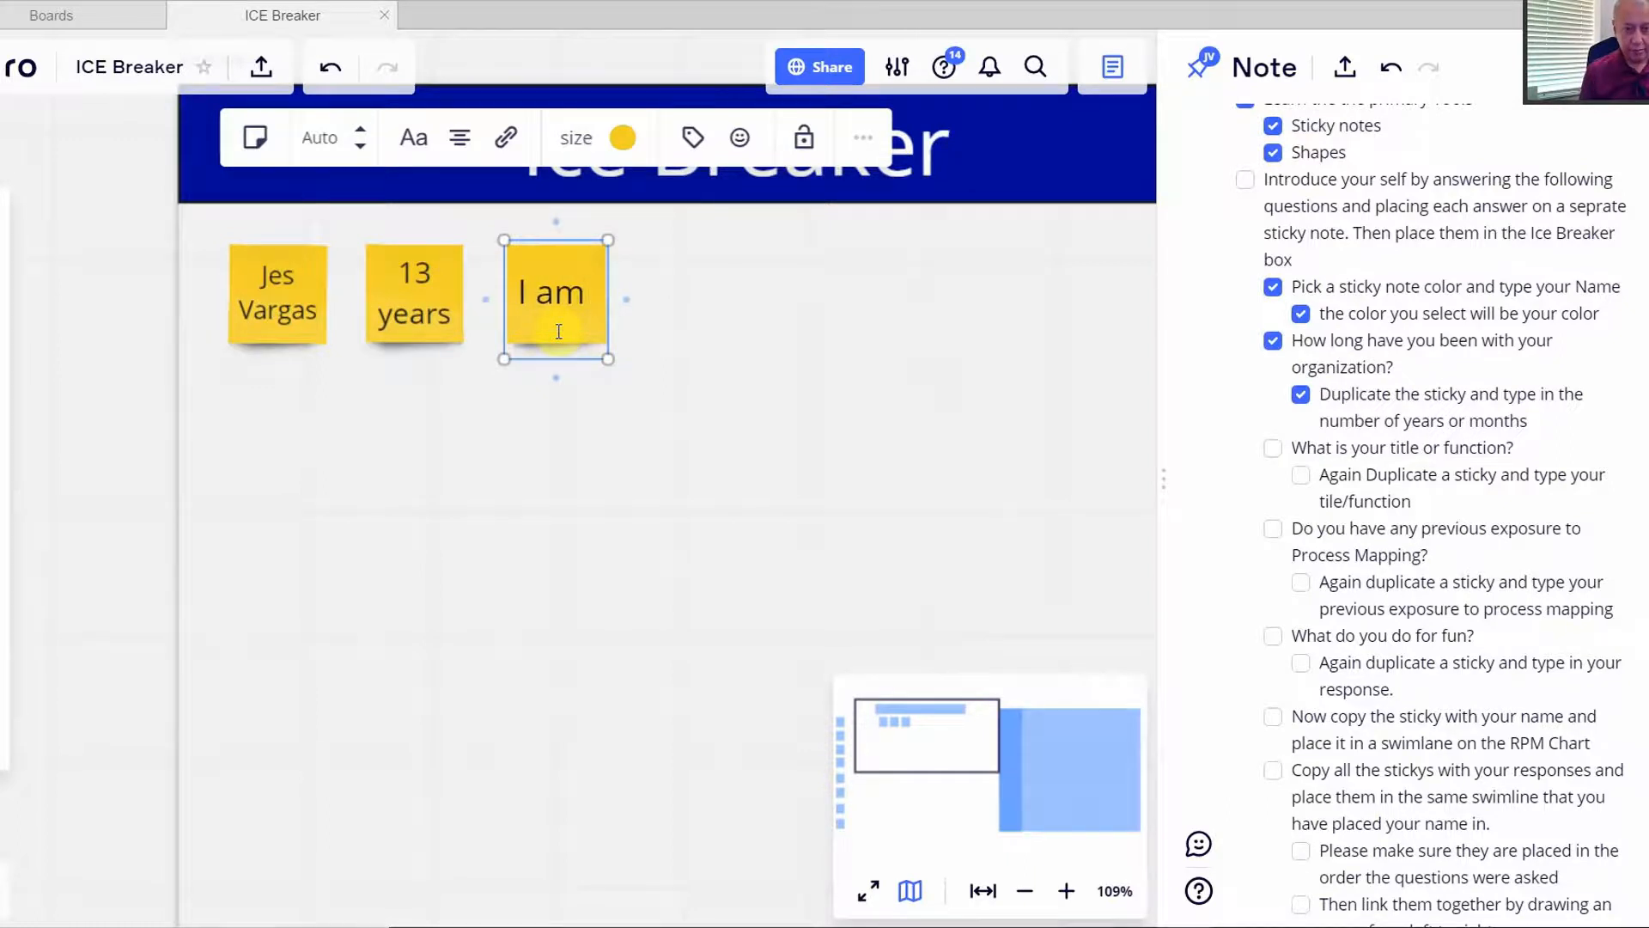
pyautogui.write('an i')
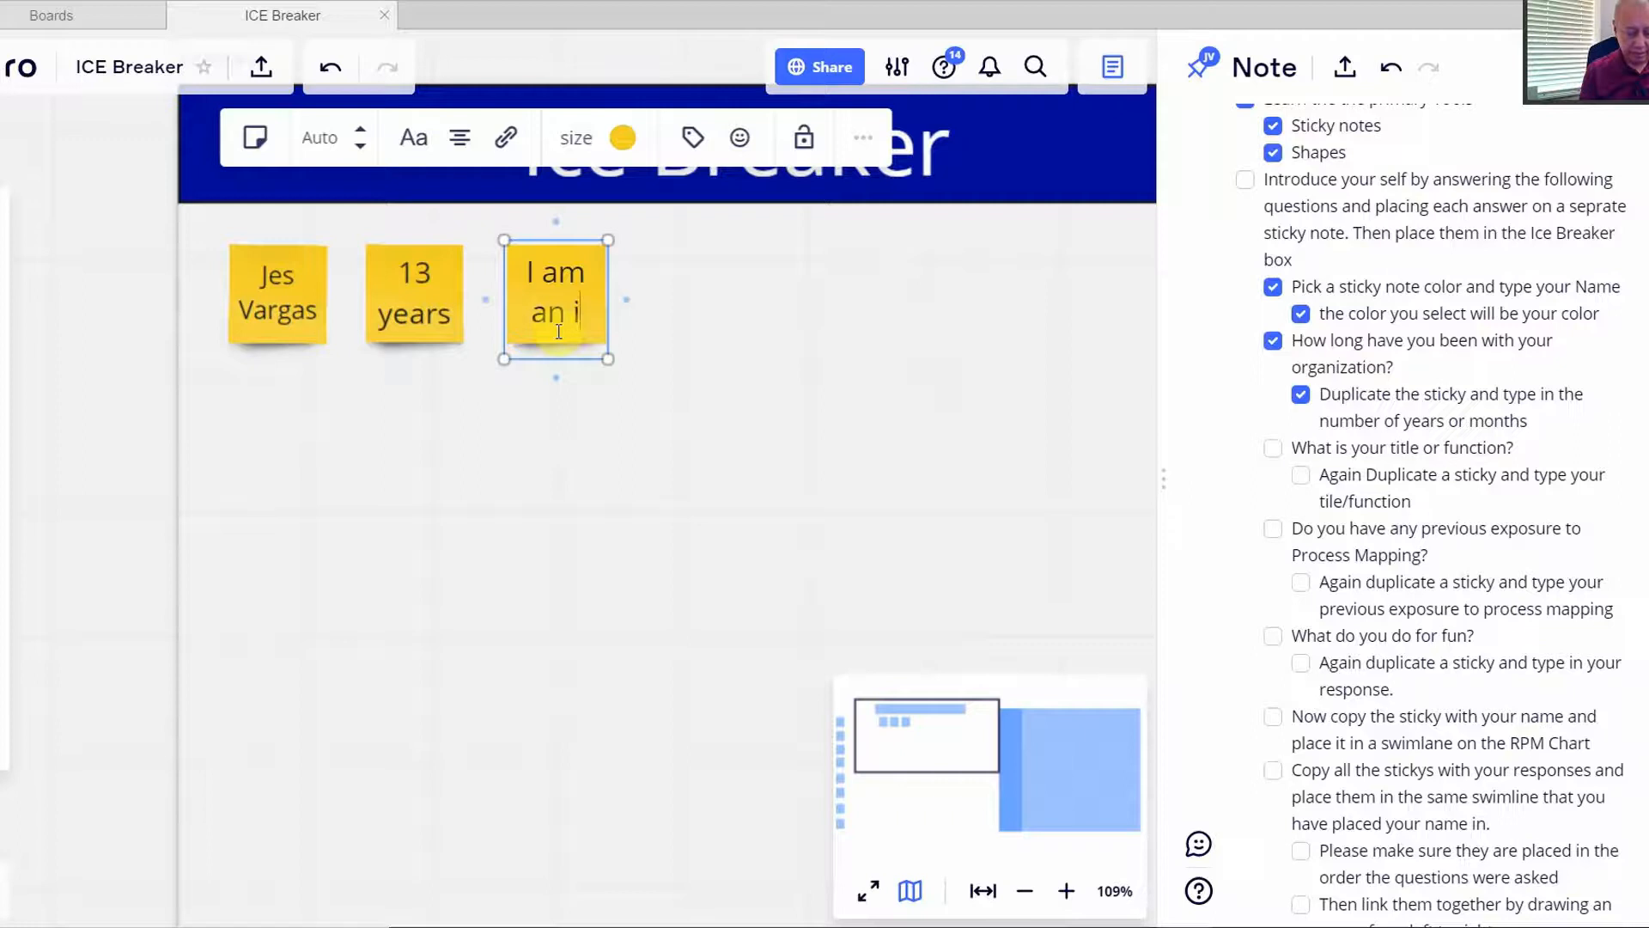
pyautogui.write('nstructor')
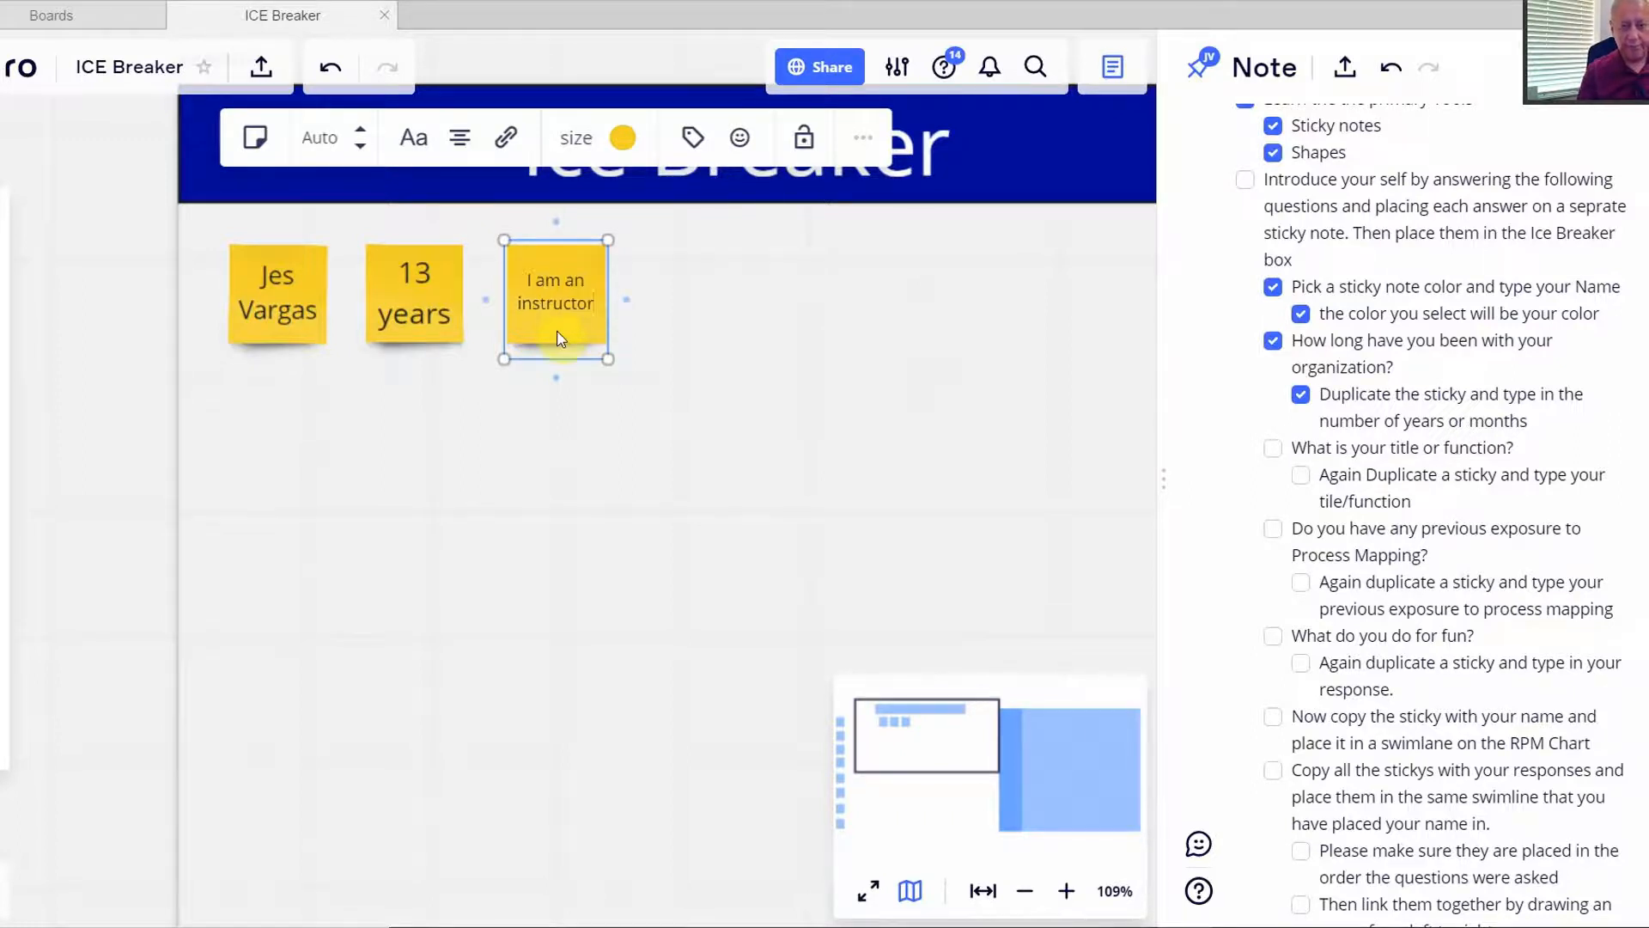
pyautogui.click(737, 351)
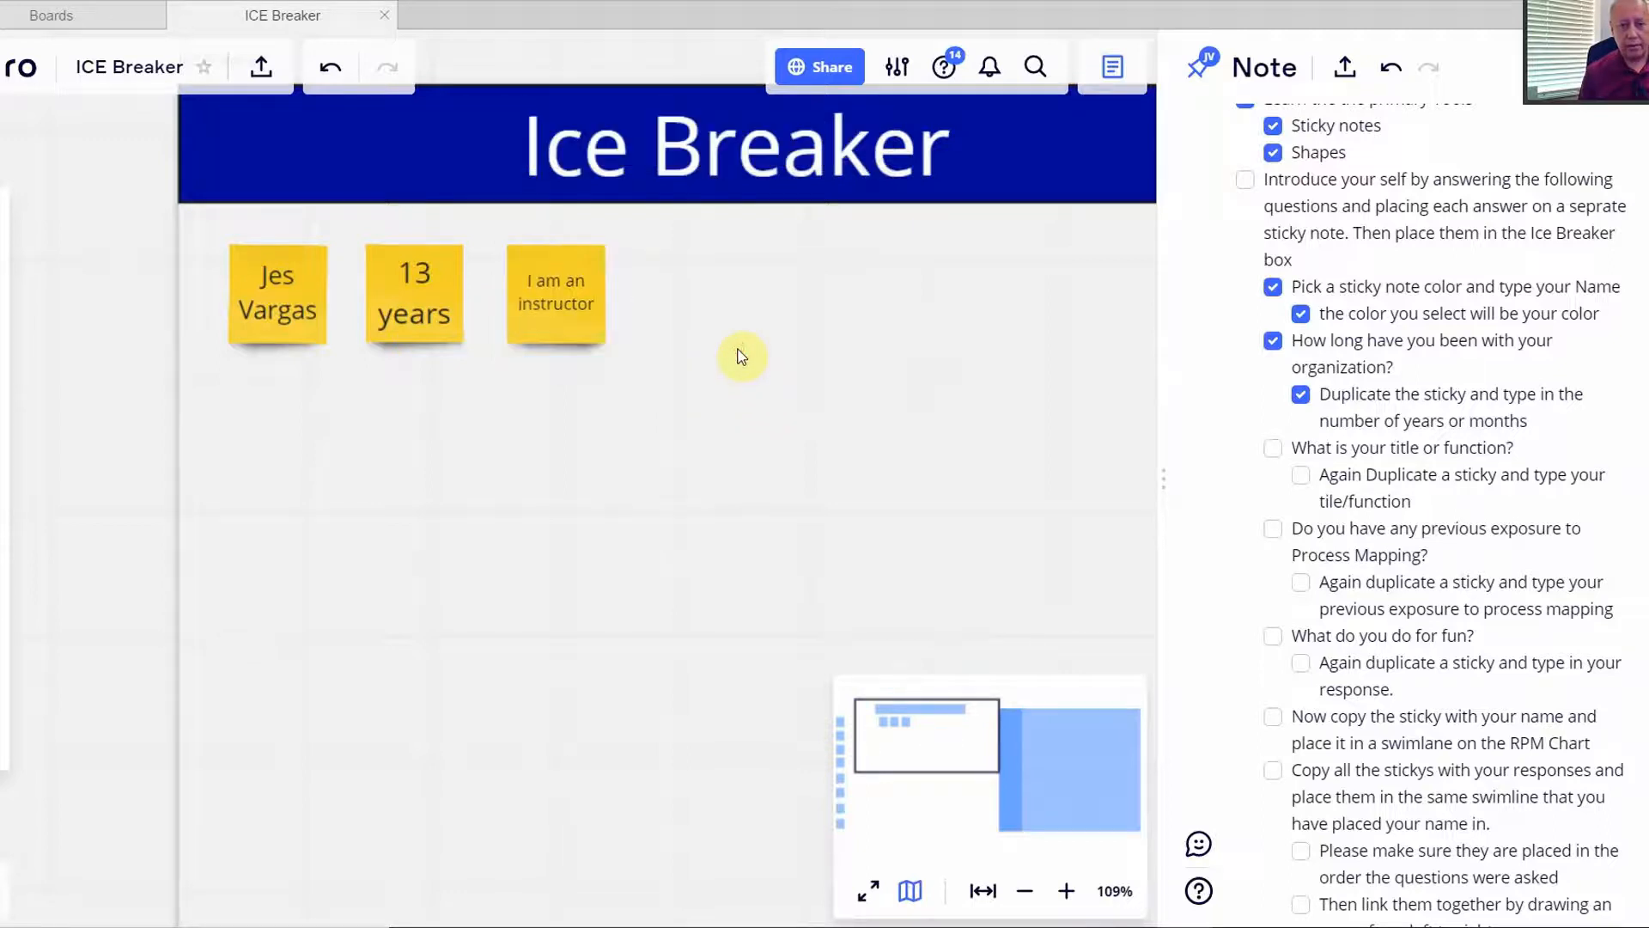
pyautogui.click(1274, 449)
pyautogui.click(1299, 475)
# - Duplicate the 'I am an instructor' sticky with Ctrl+D
pyautogui.click(571, 329)
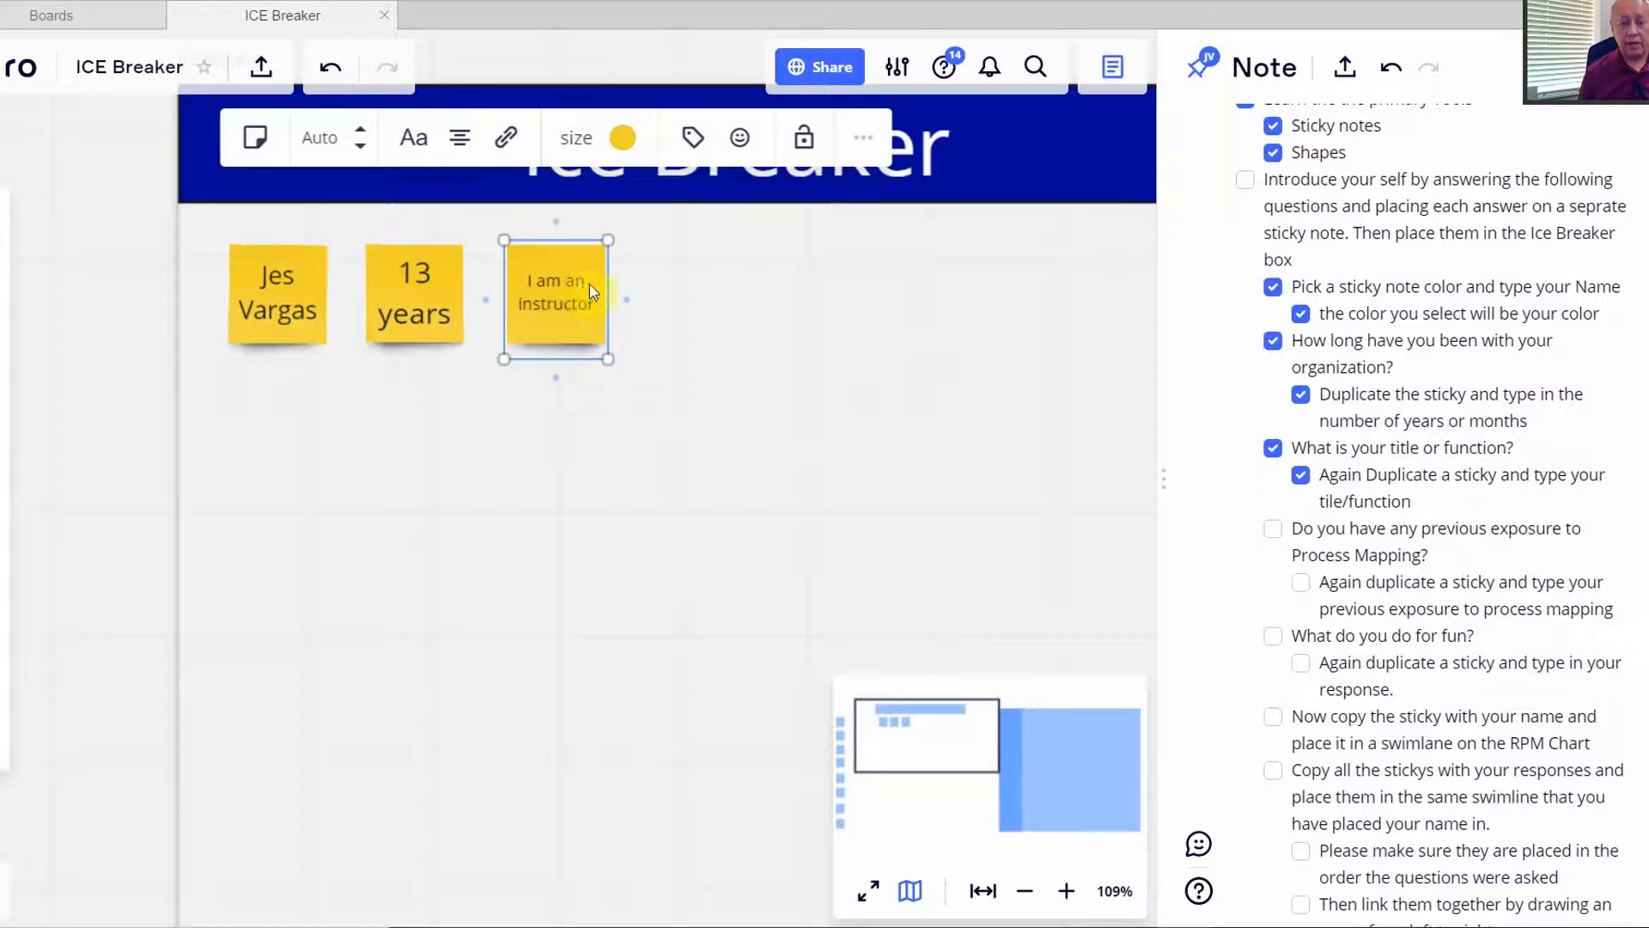
pyautogui.click(860, 140)
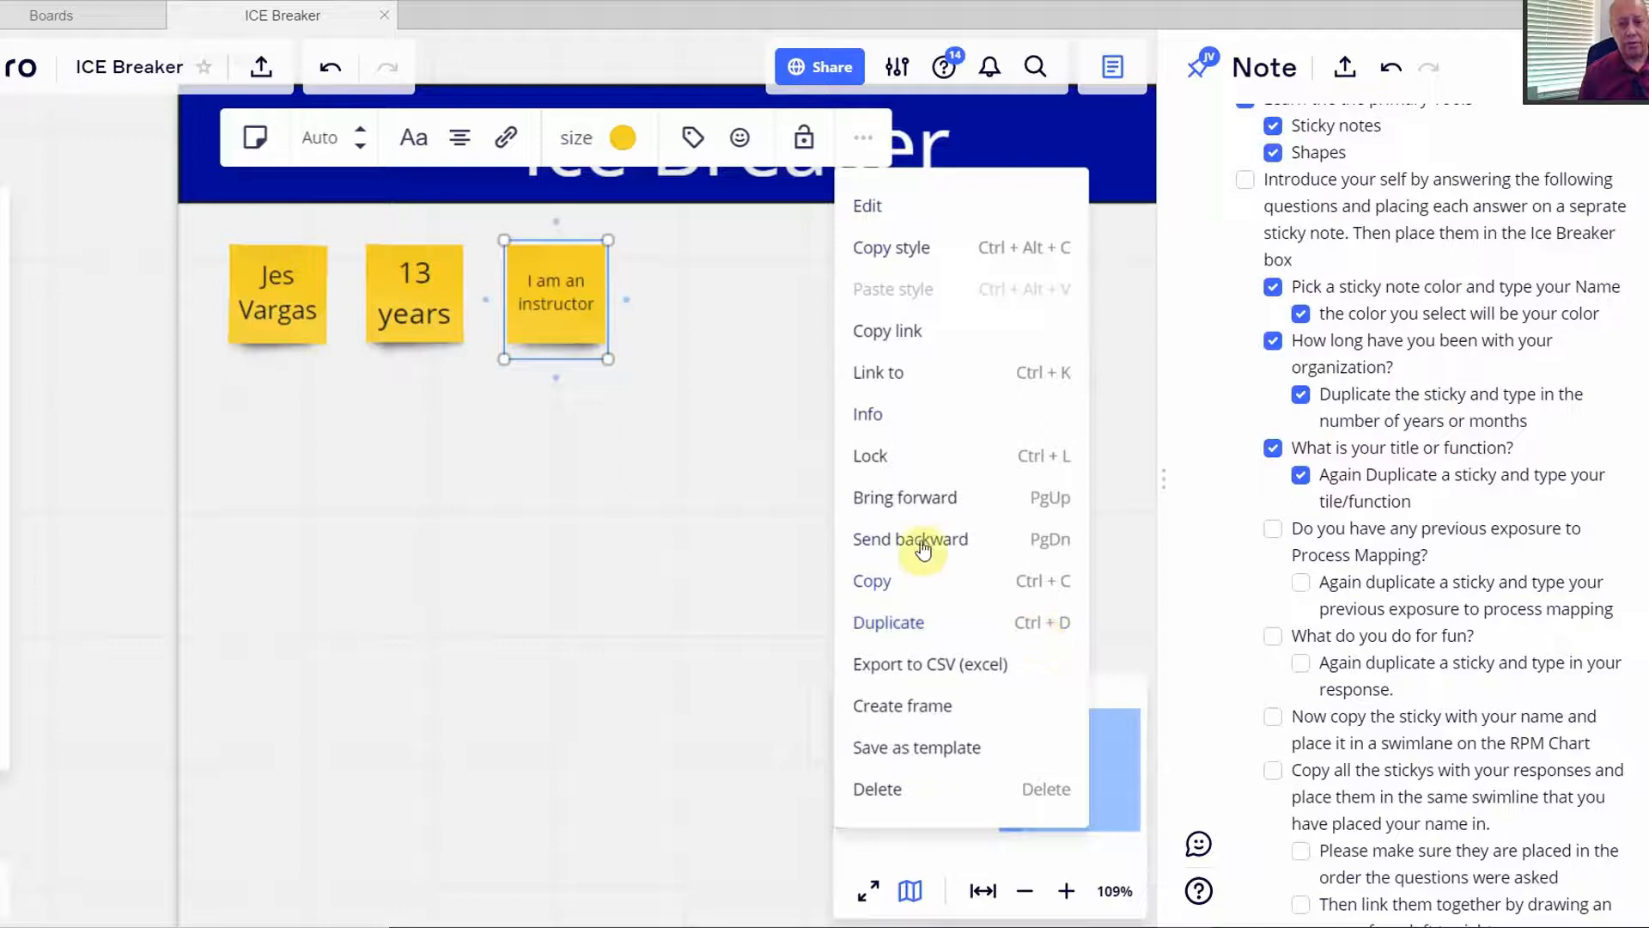
pyautogui.click(665, 303)
pyautogui.click(571, 302)
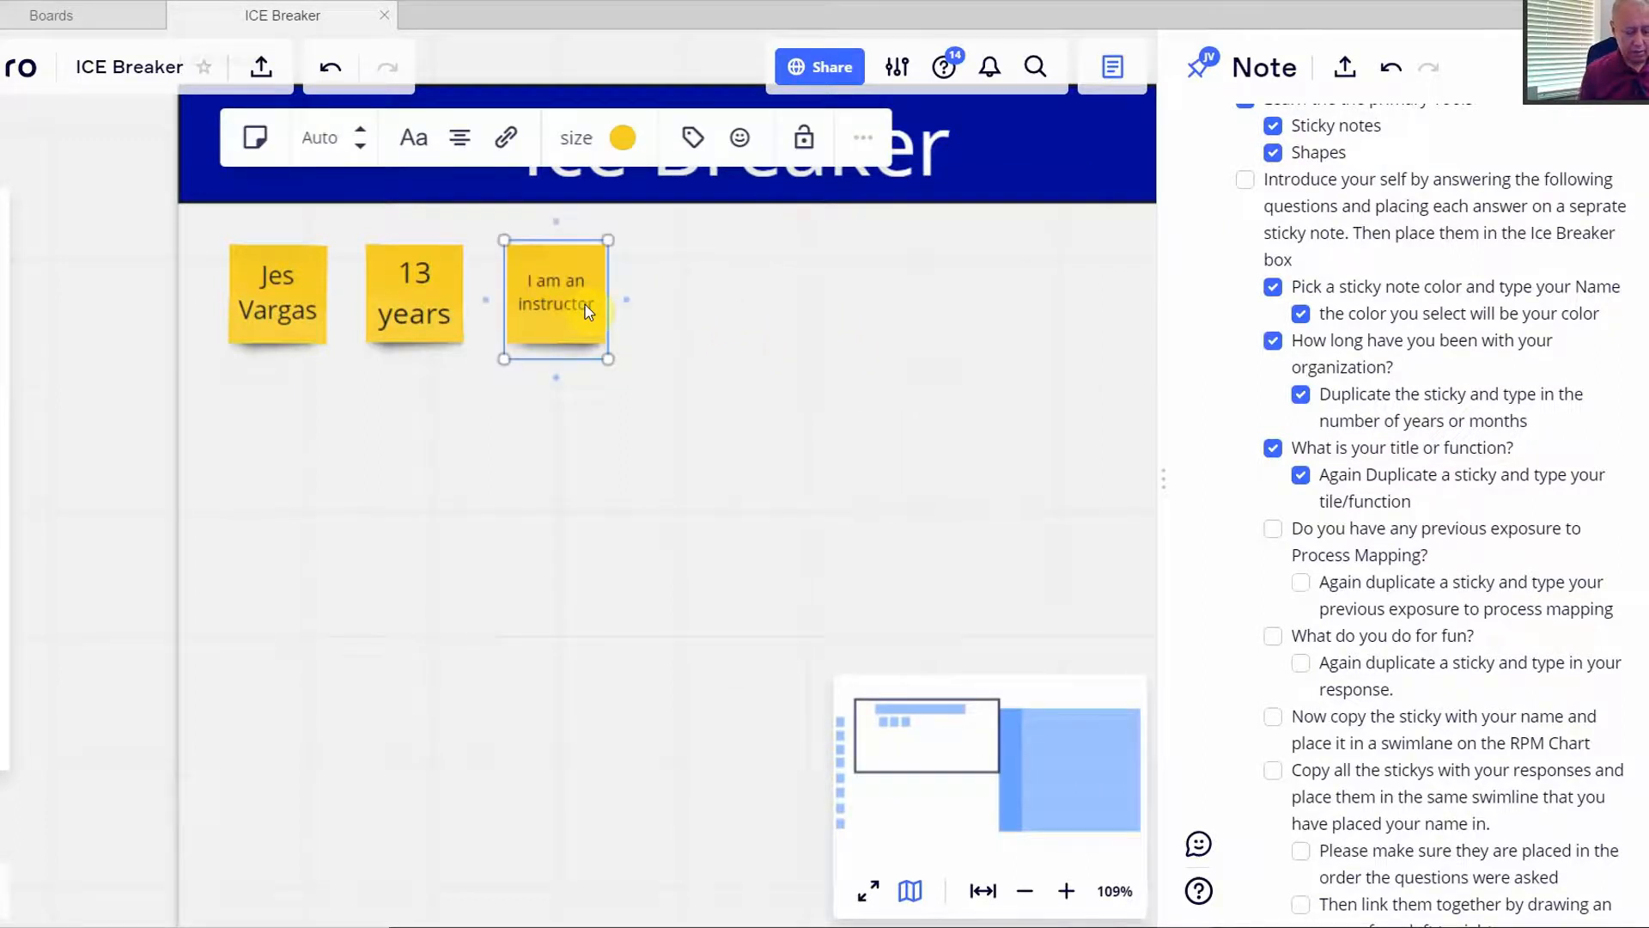
pyautogui.hotkey('ctrl', 'd')
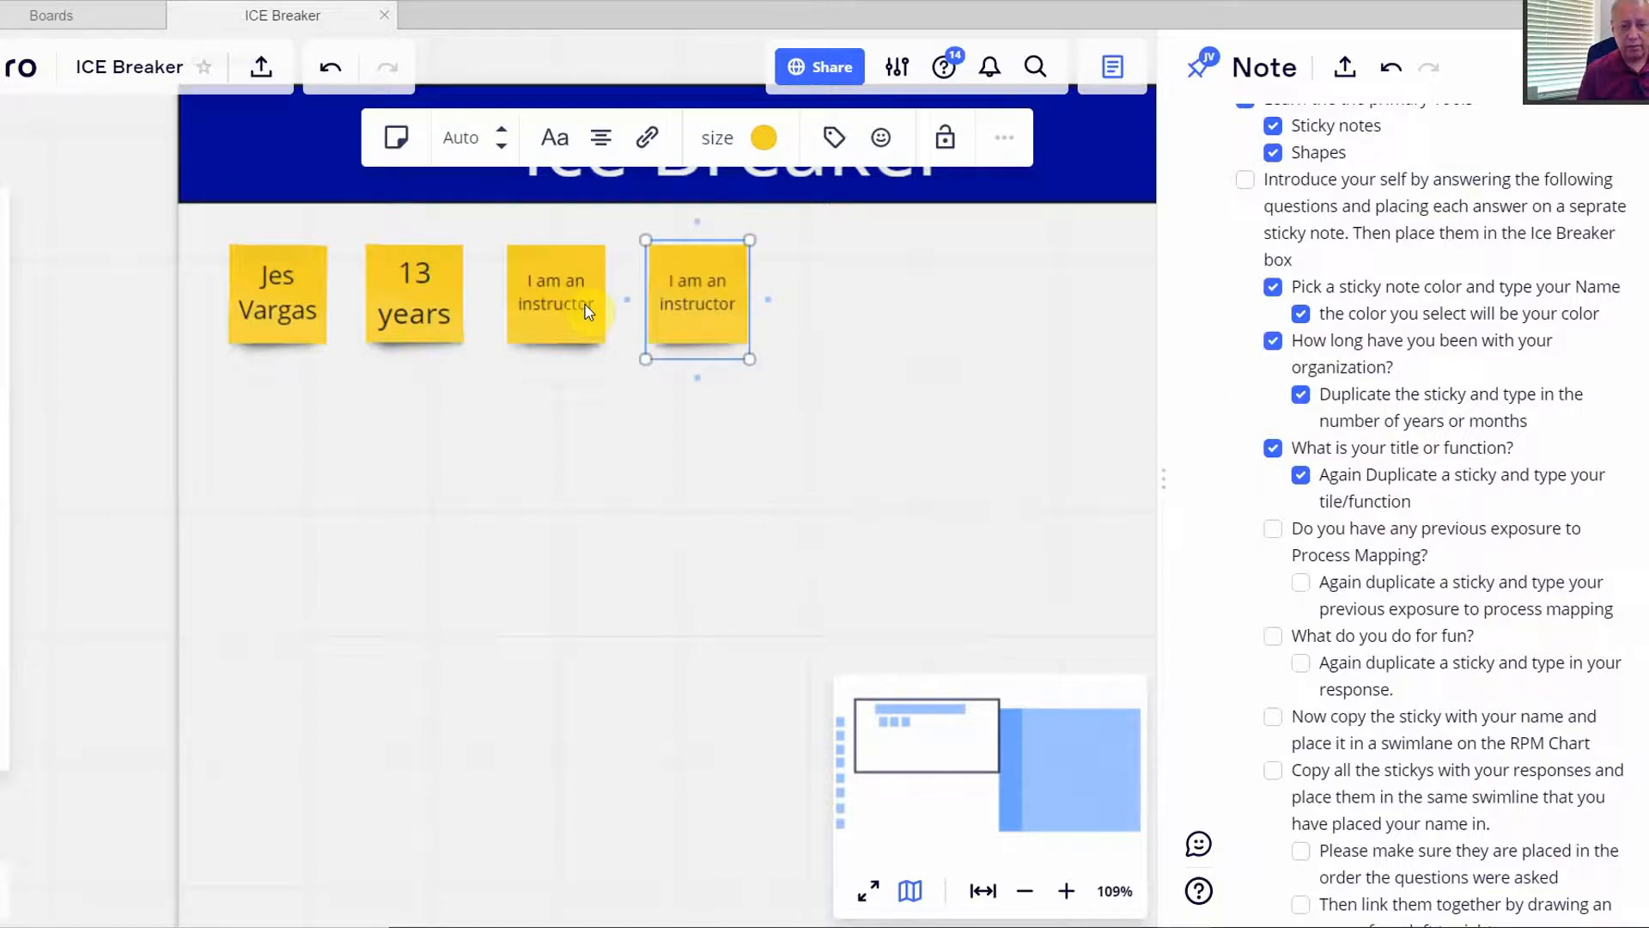
# - Change the copy's text to 'None' and tick the process-mapping exposure item and its sub-item
pyautogui.moveTo(729, 303); pyautogui.dragTo(734, 306)
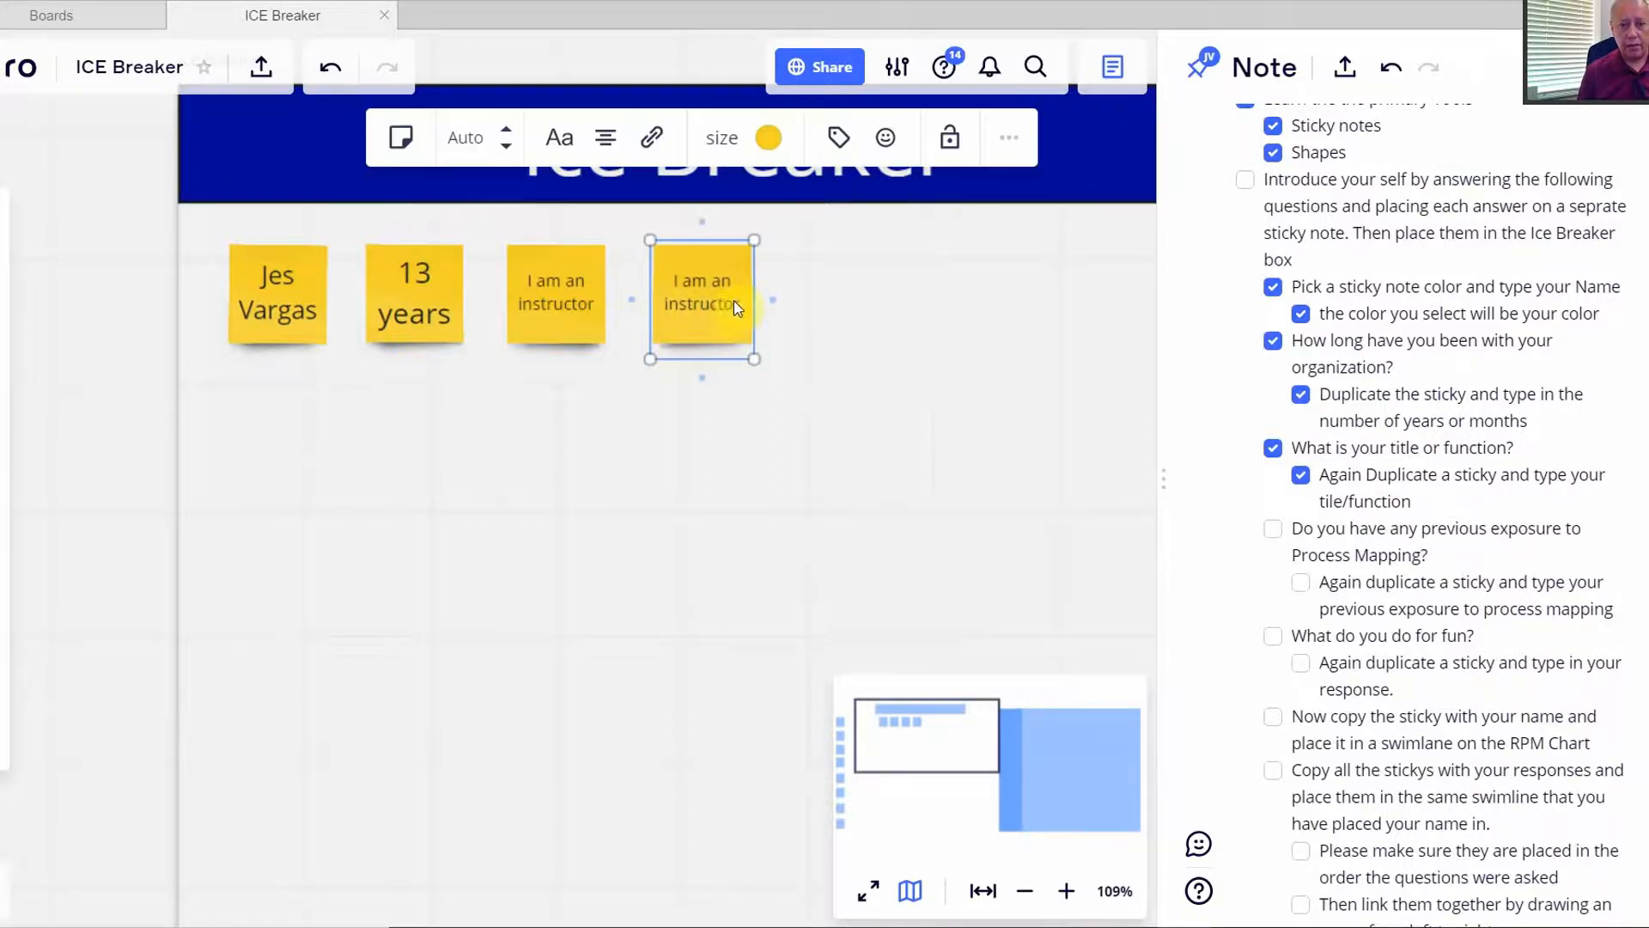
pyautogui.click(737, 304)
pyautogui.click(736, 304)
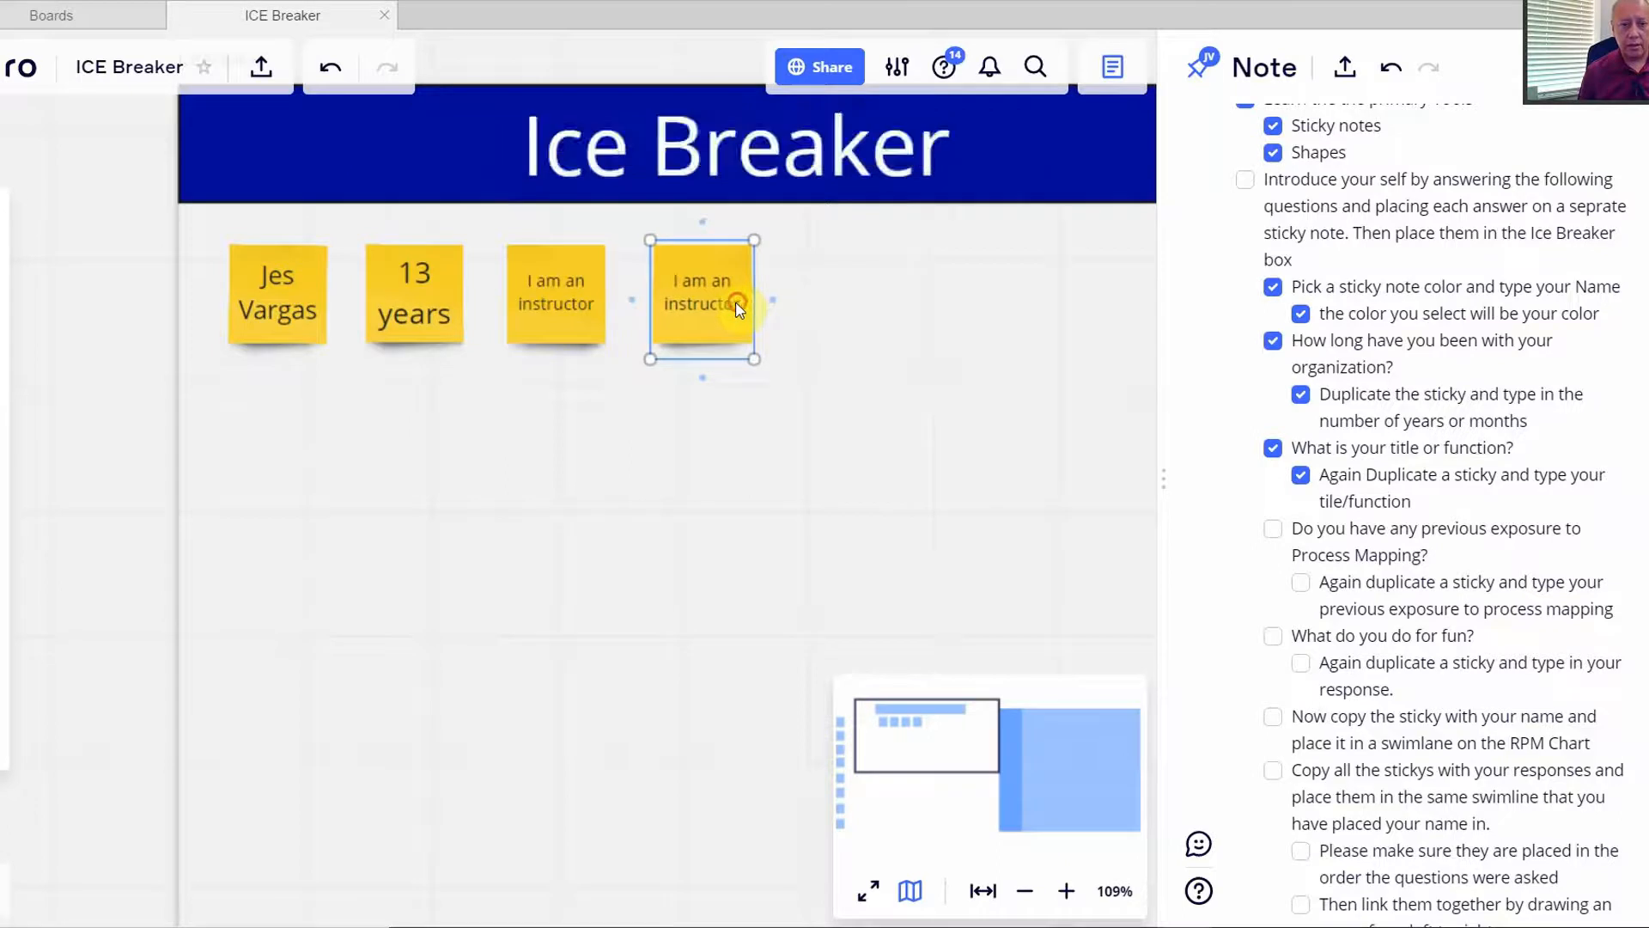
pyautogui.moveTo(738, 306); pyautogui.dragTo(635, 275)
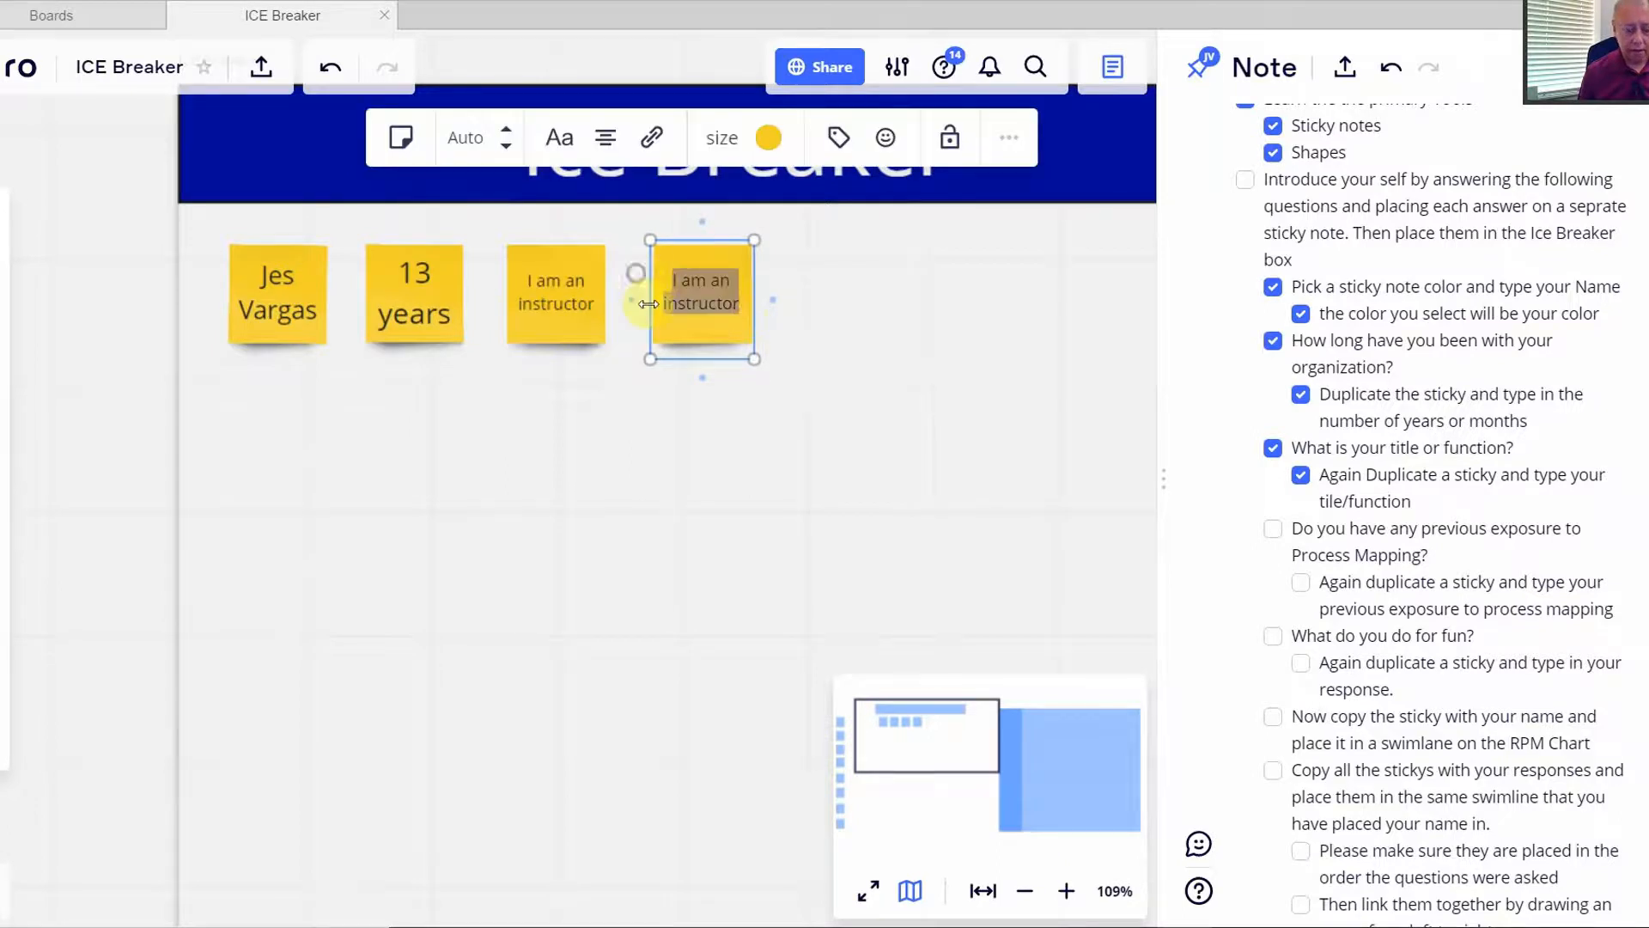
pyautogui.write('None')
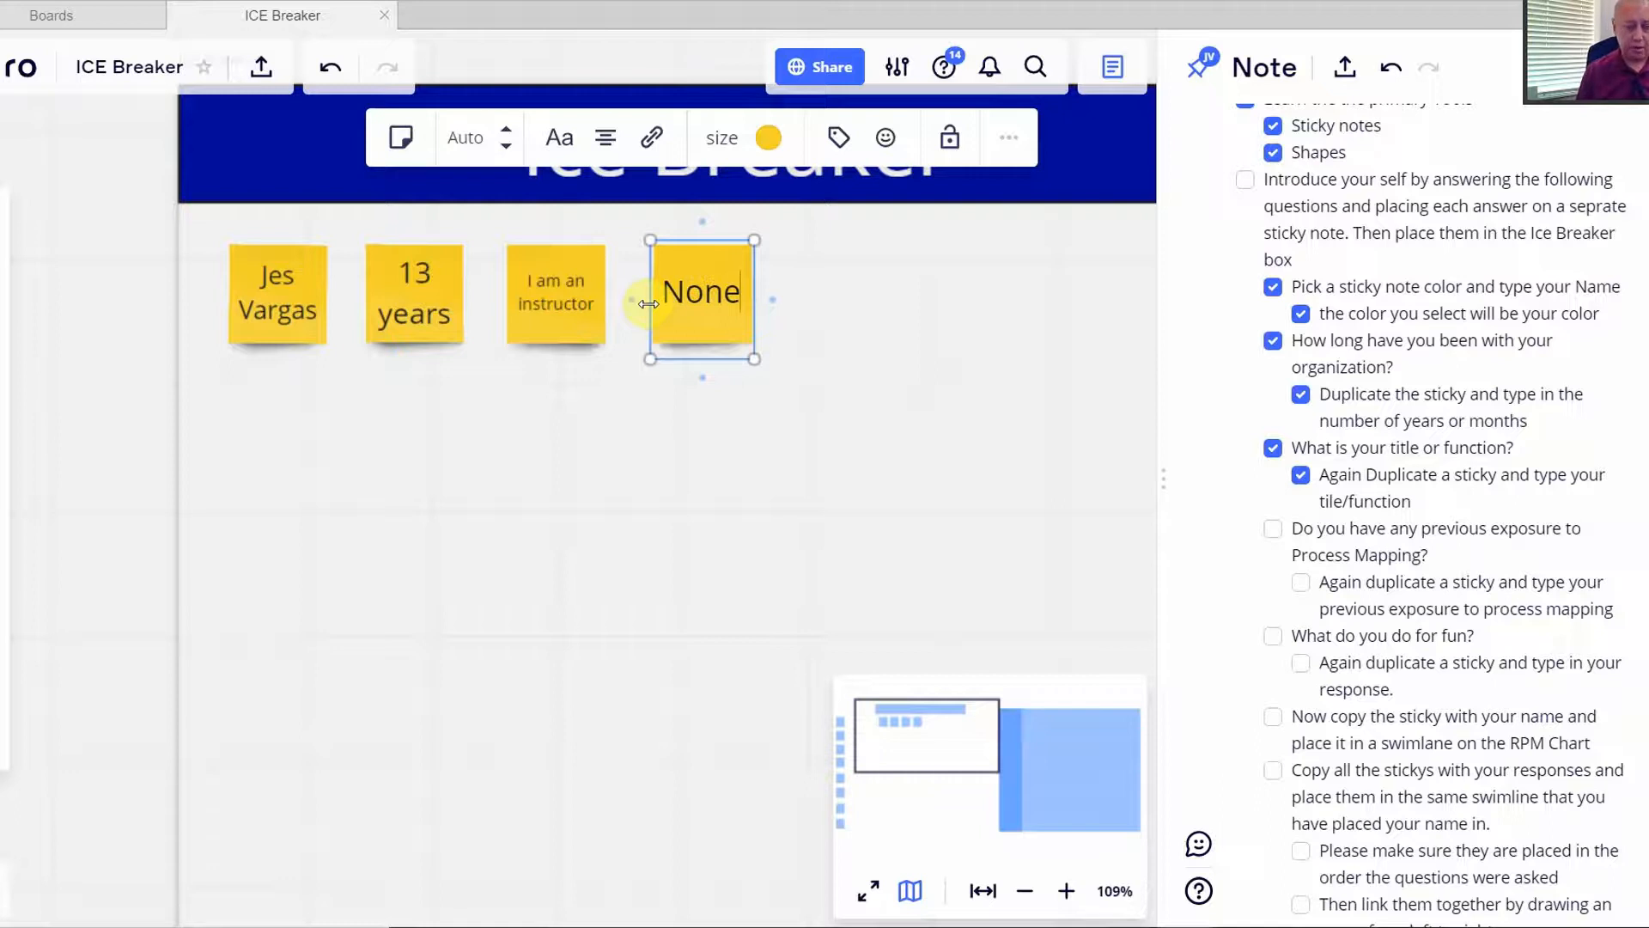
pyautogui.click(802, 337)
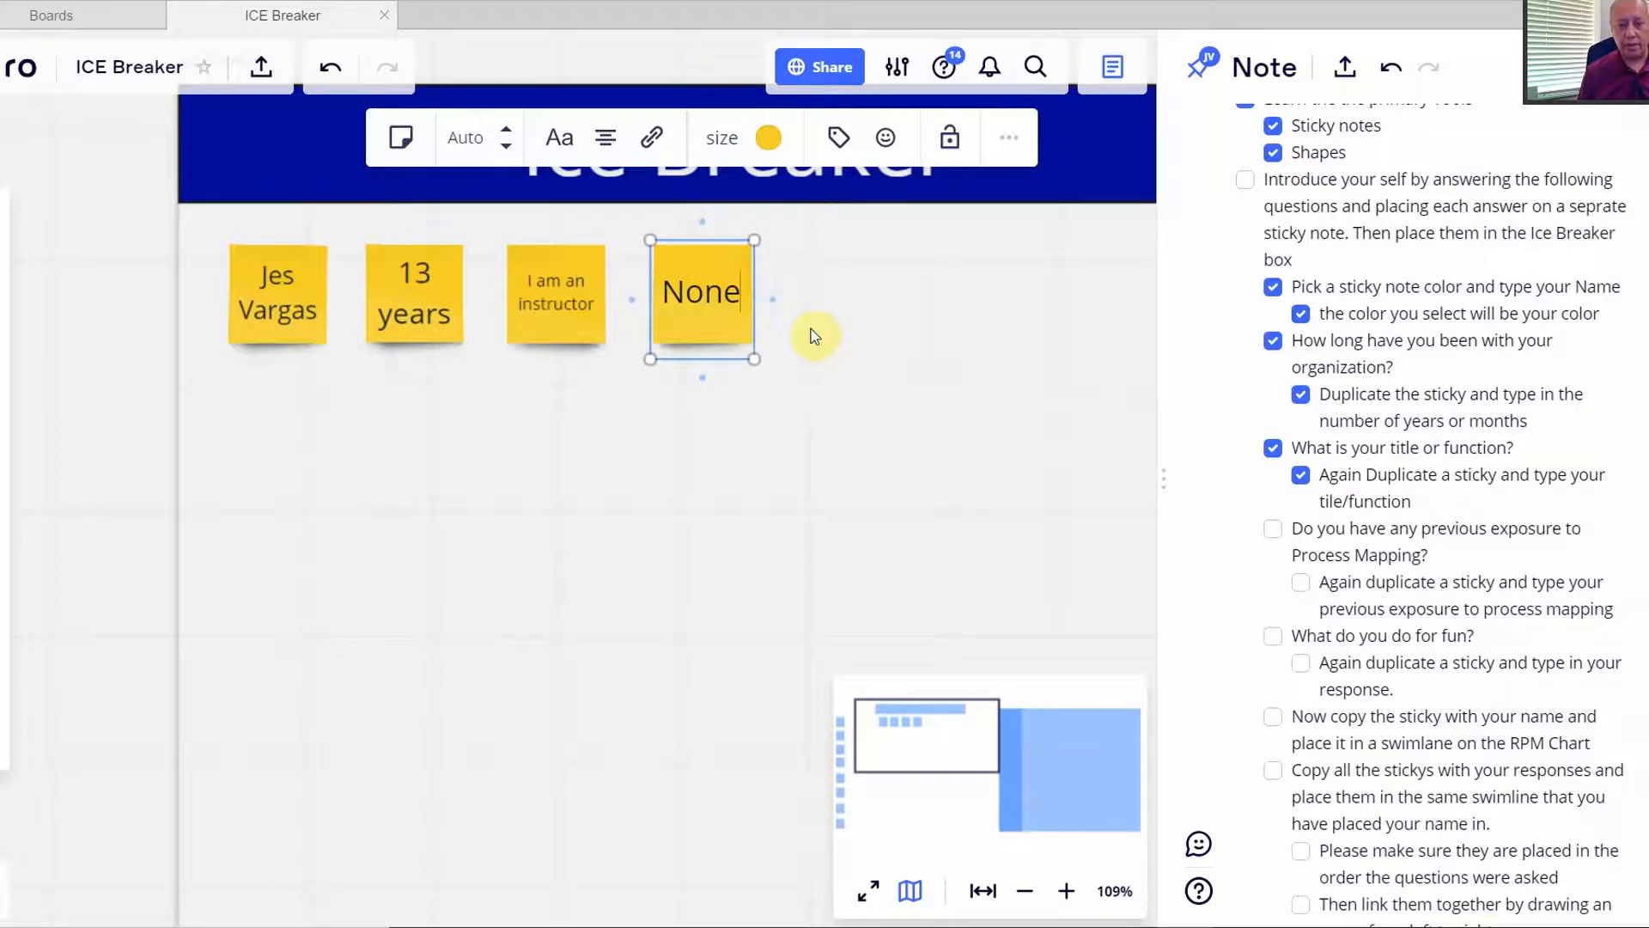
pyautogui.click(1273, 528)
pyautogui.click(1299, 581)
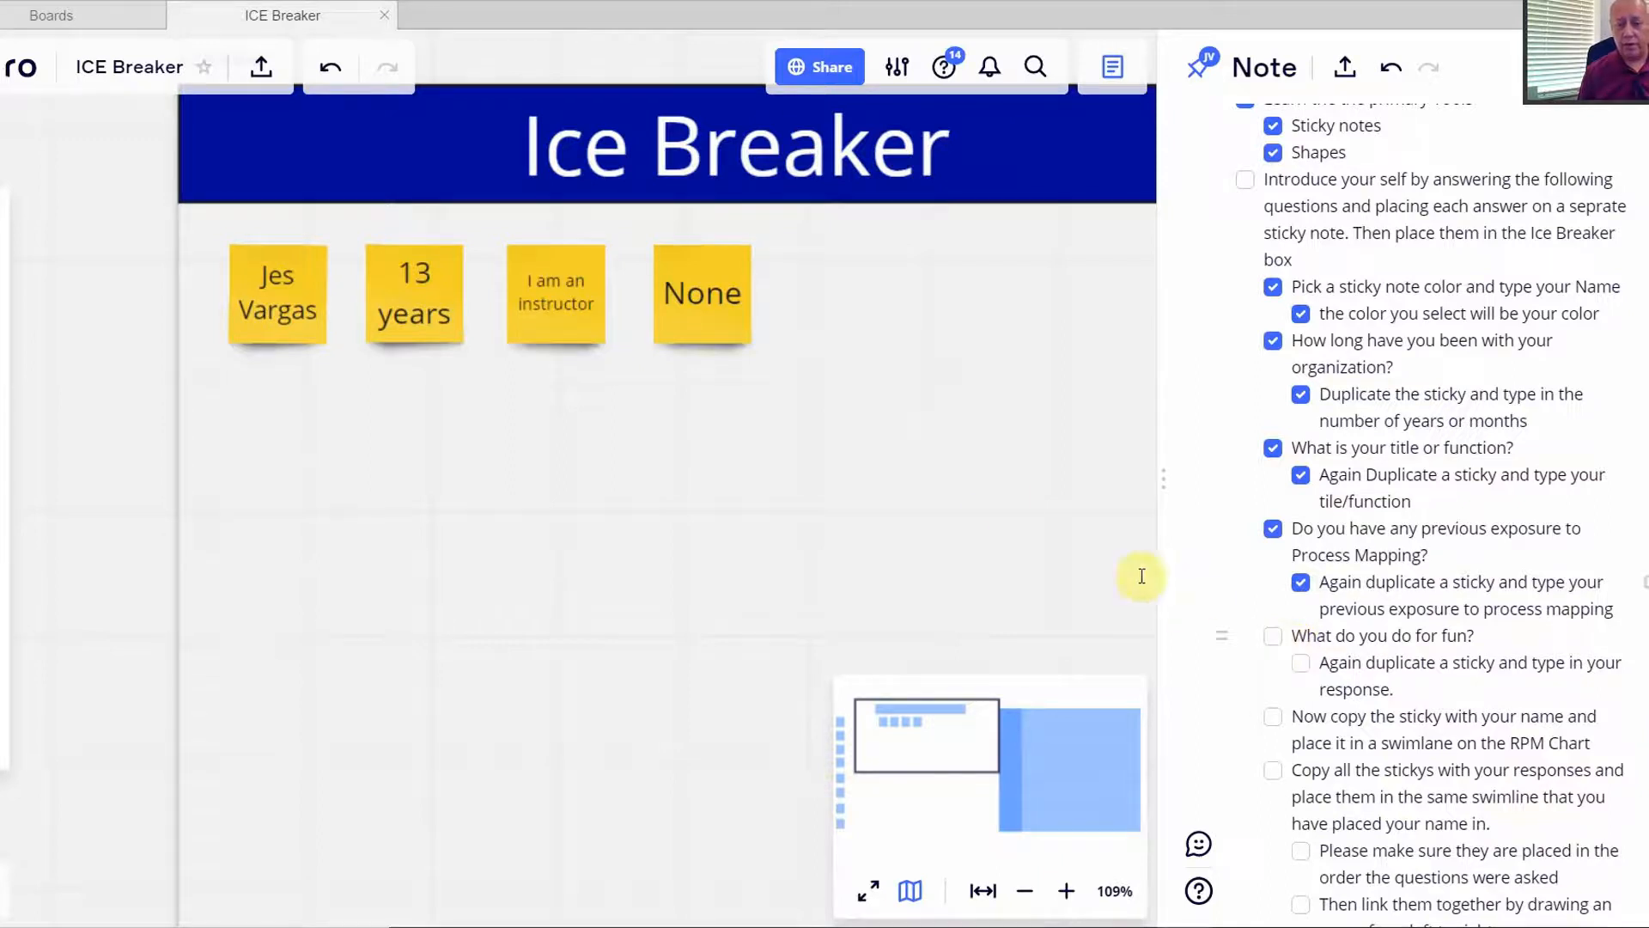
# - Duplicate the None sticky and line the copy up in the row
pyautogui.click(709, 325)
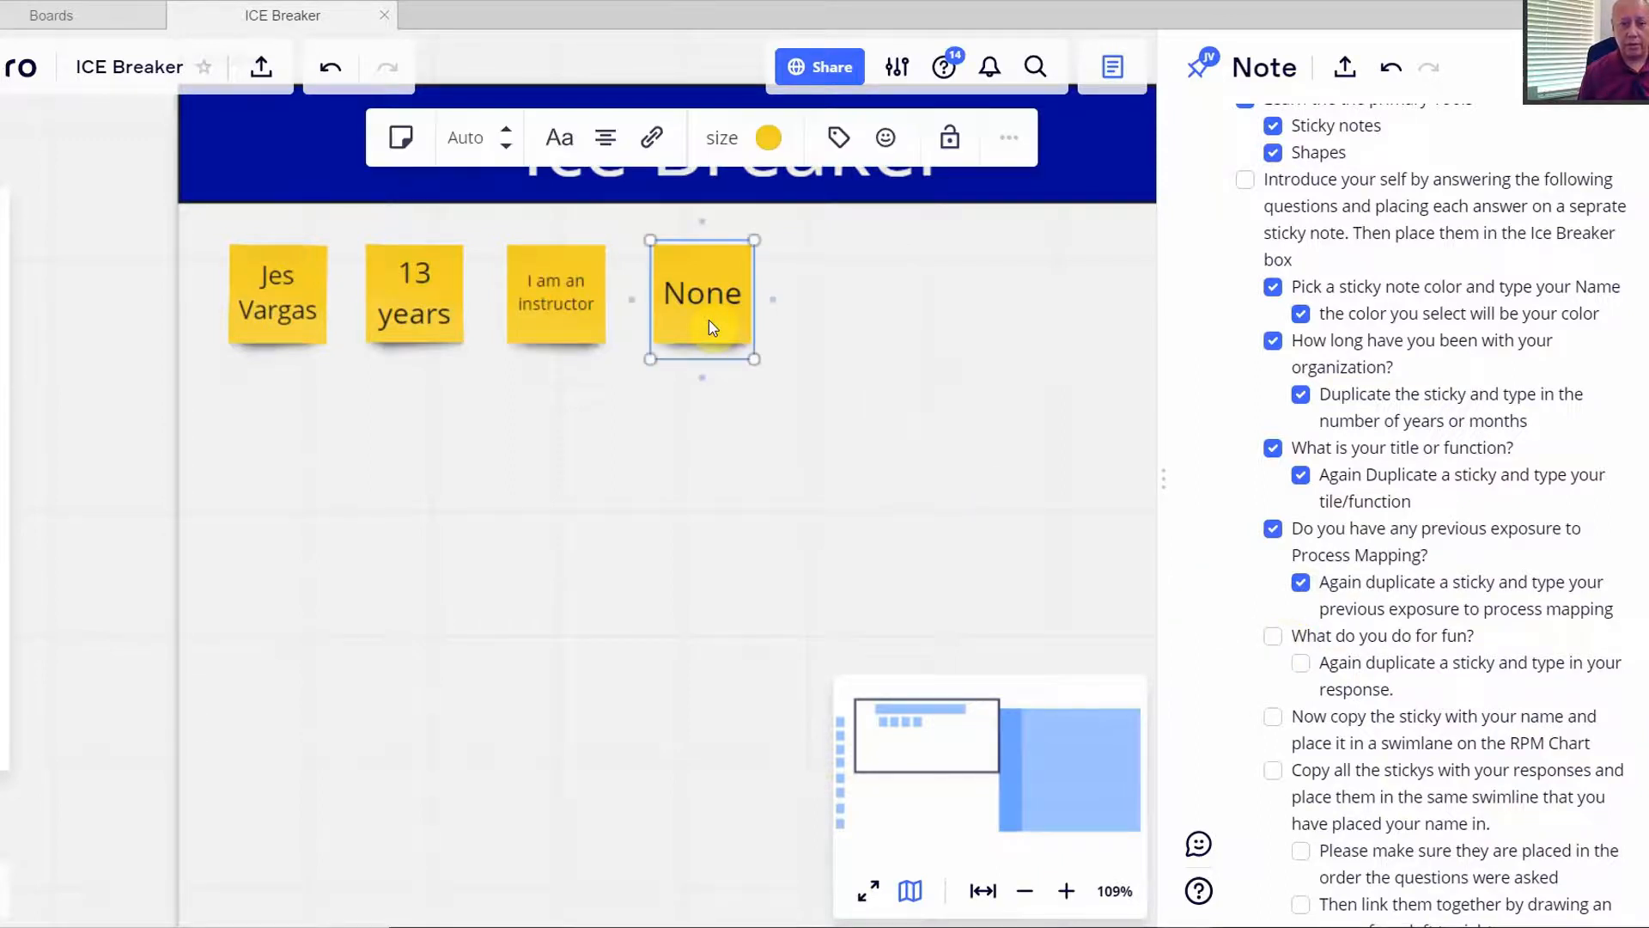
pyautogui.rightClick(709, 320)
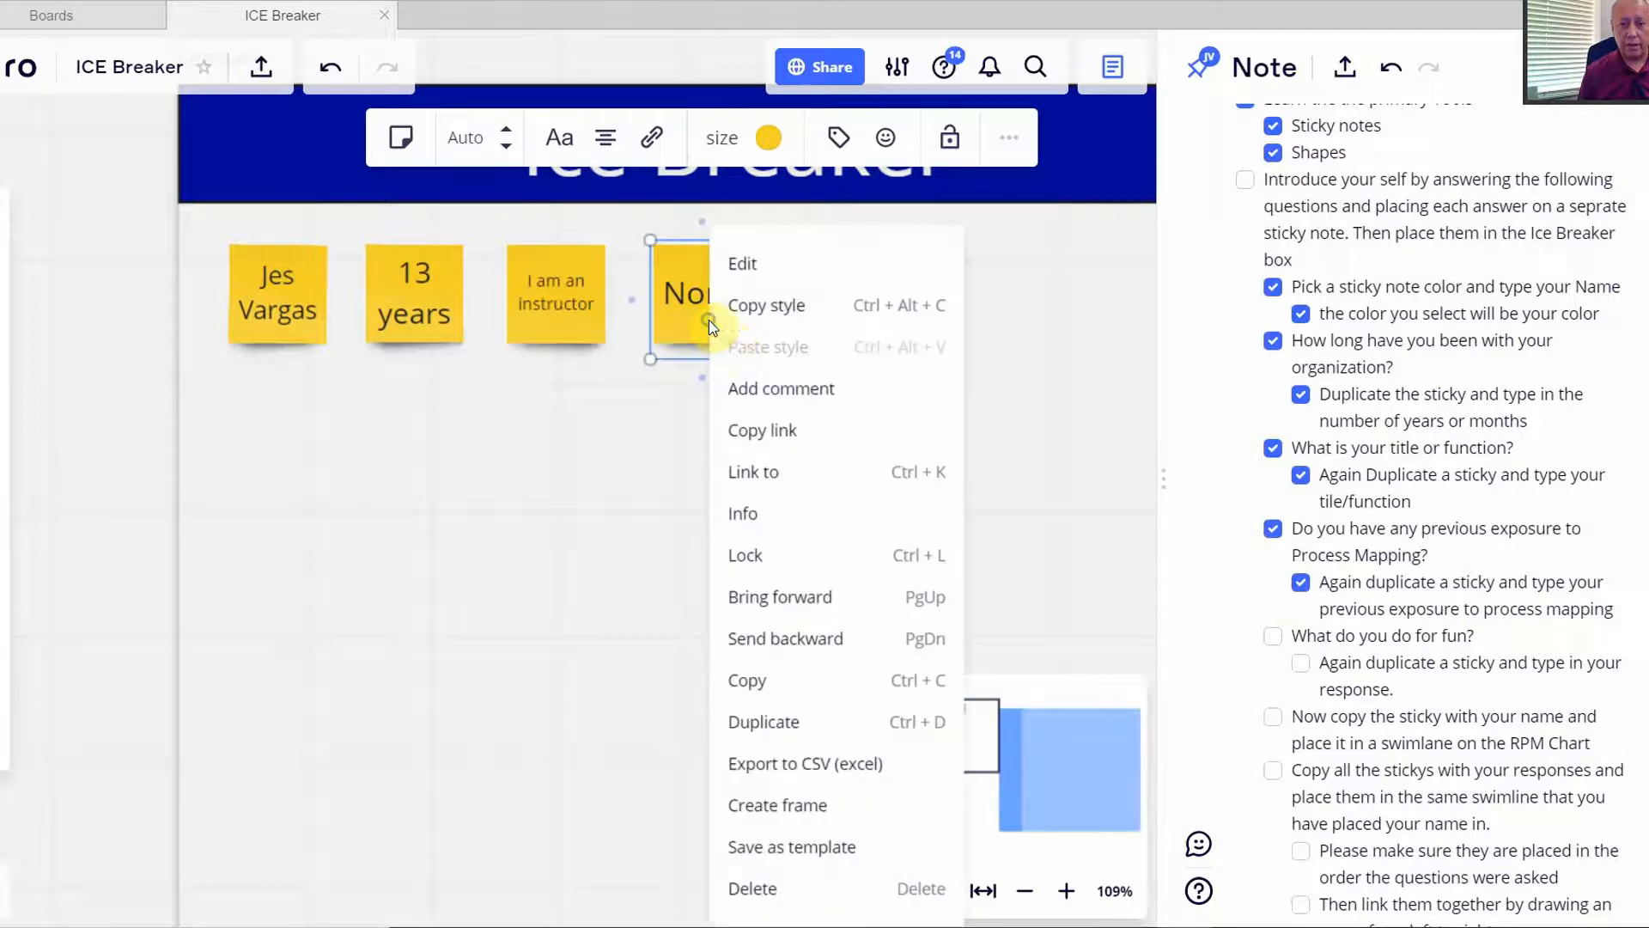
pyautogui.click(765, 723)
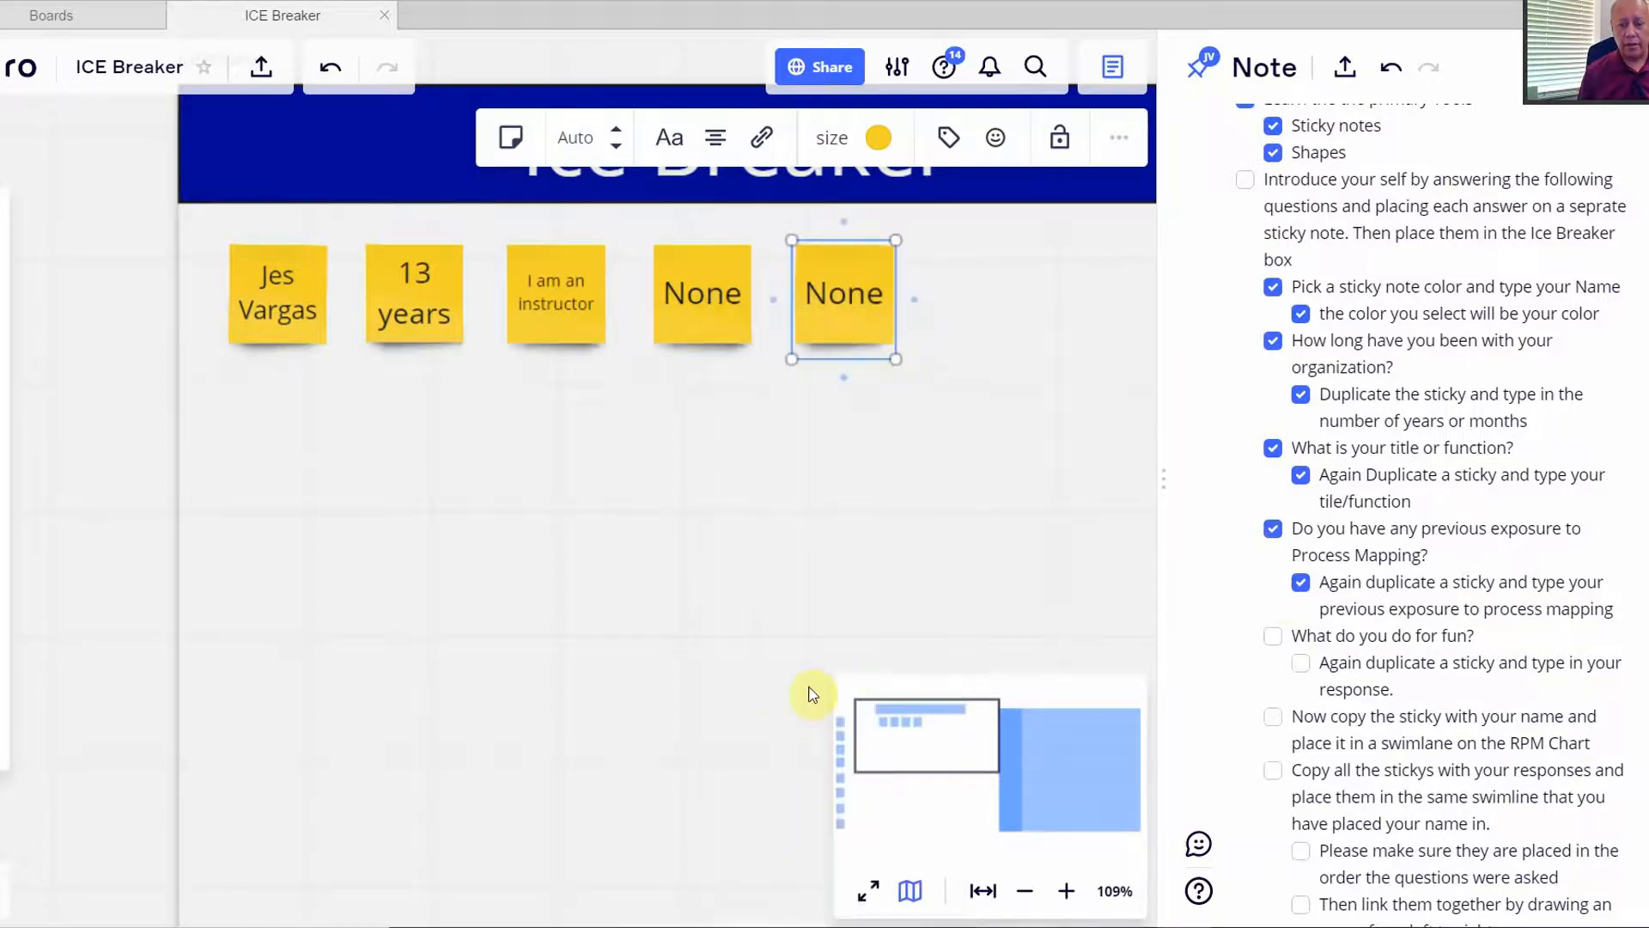
pyautogui.click(884, 296)
pyautogui.moveTo(886, 292)
pyautogui.mouseDown()
pyautogui.moveTo(805, 292)
pyautogui.moveTo(897, 290)
pyautogui.mouseUp()
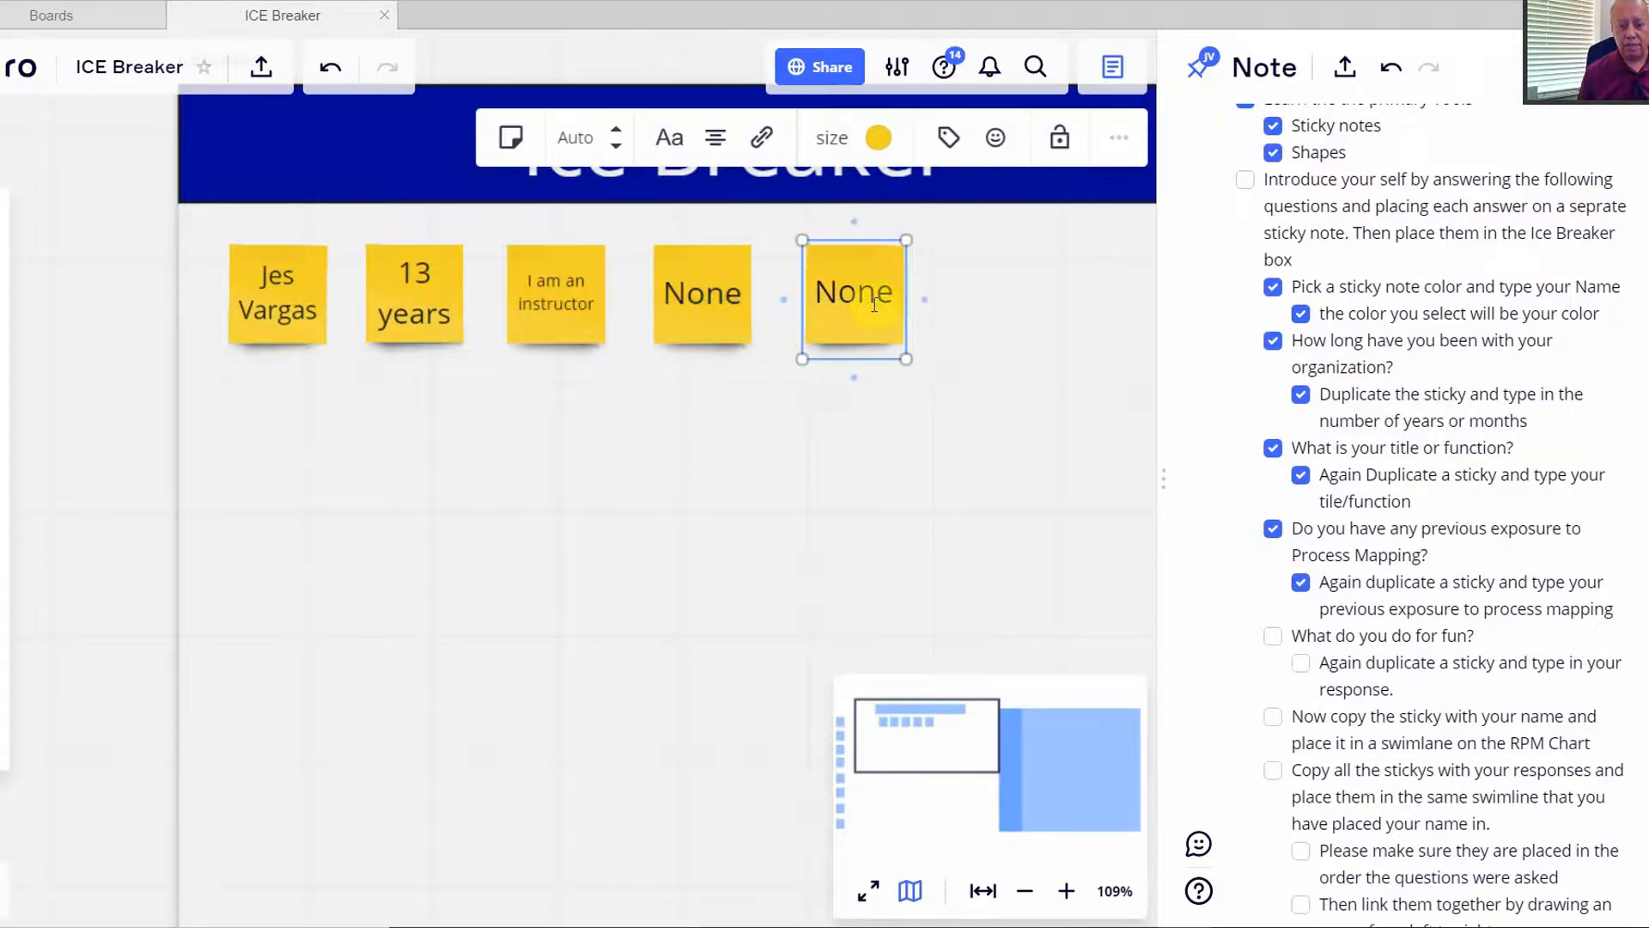
pyautogui.click(968, 332)
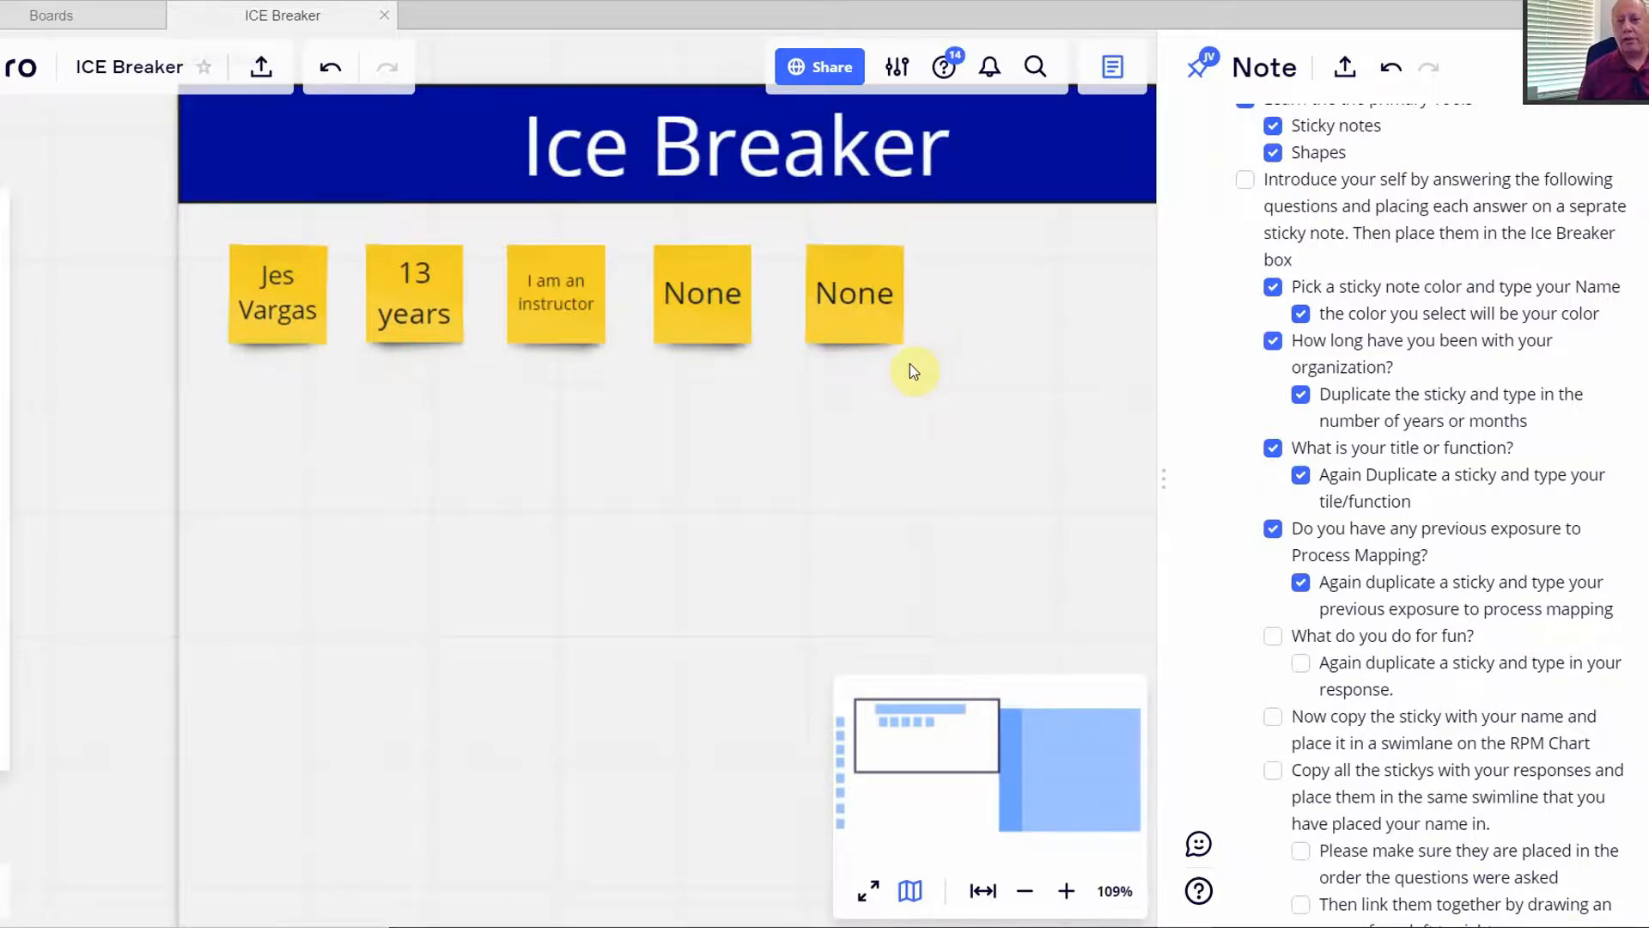
# - Change the copy's text to 'I like Hiking' and tick the fun question and its sub-item
pyautogui.click(854, 298)
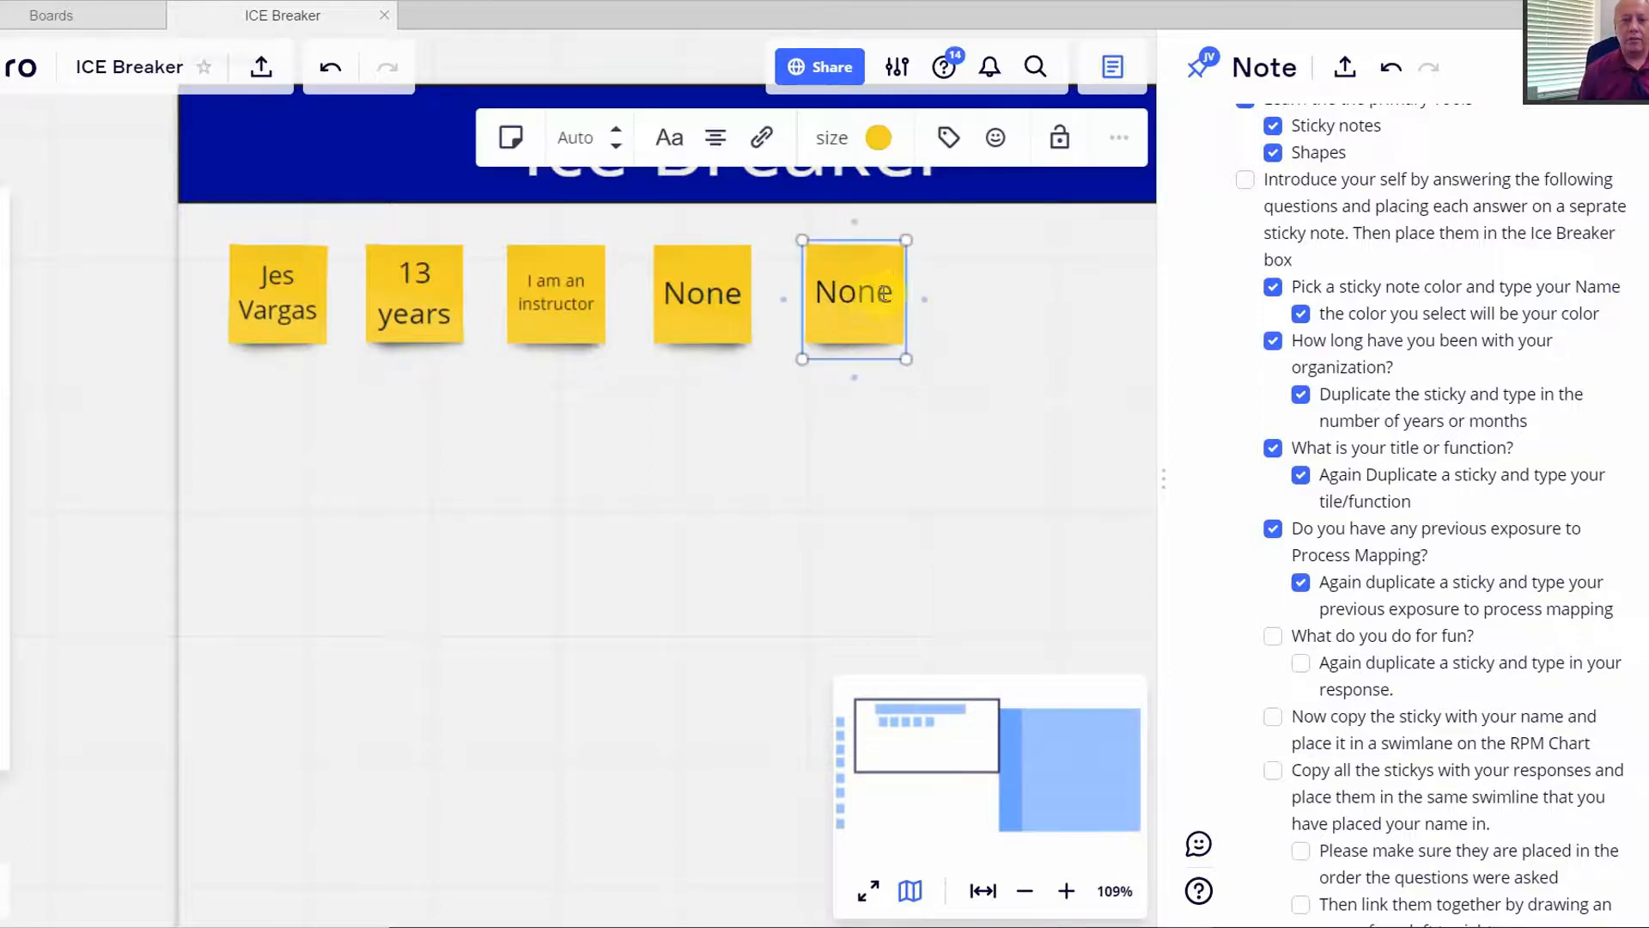
pyautogui.doubleClick(893, 289)
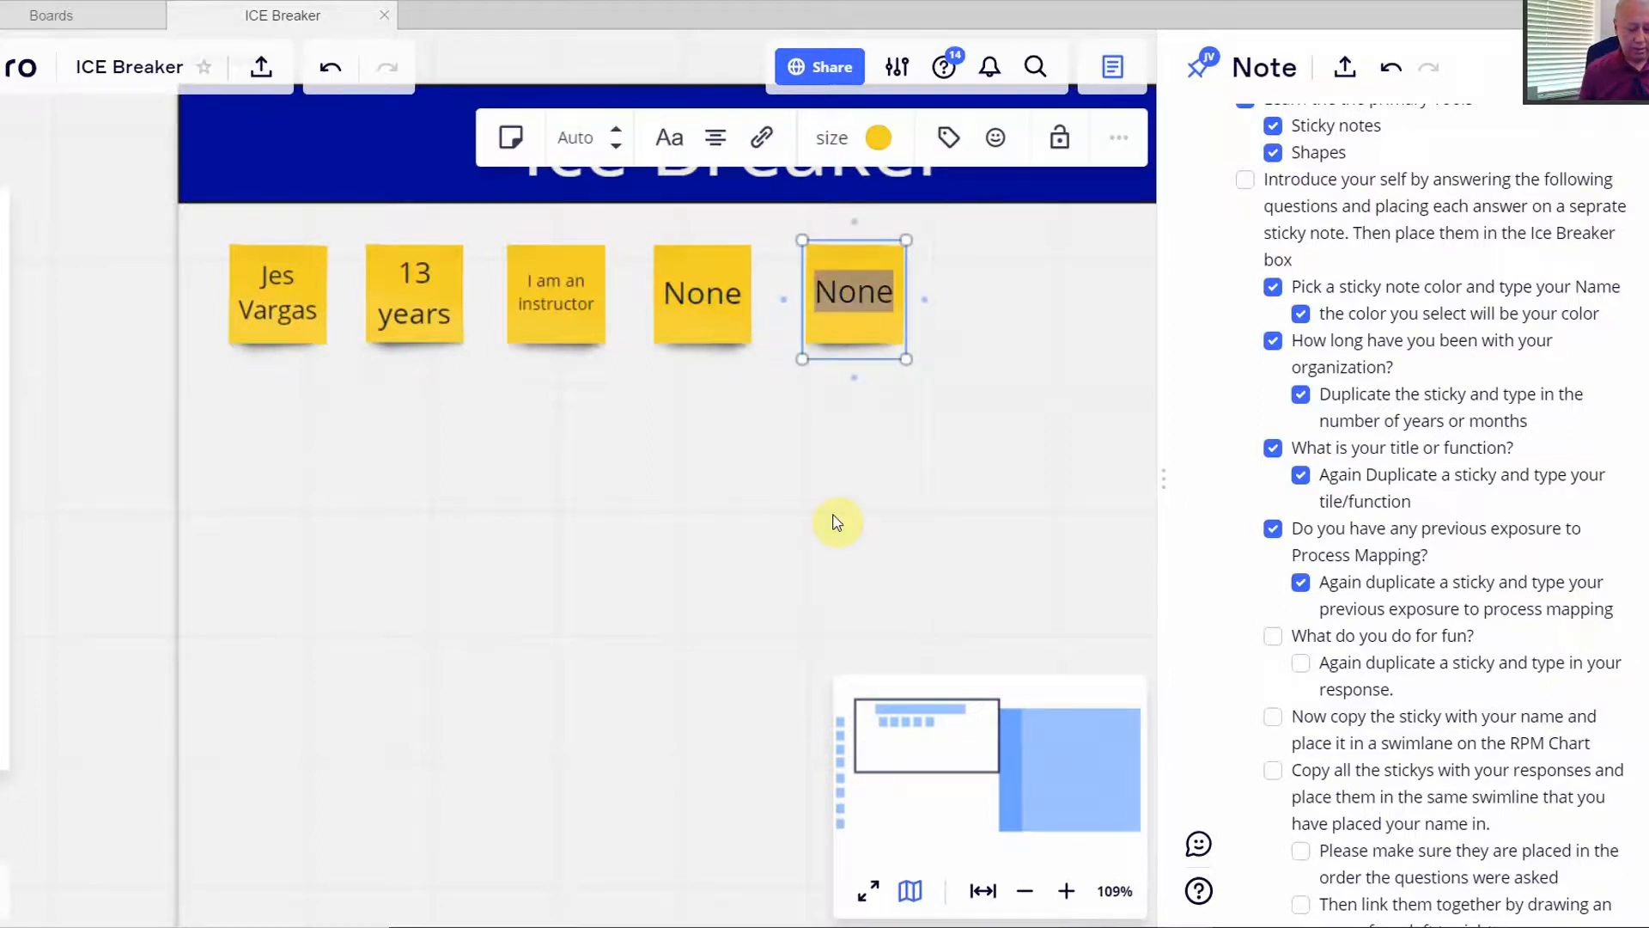
pyautogui.write('I like H')
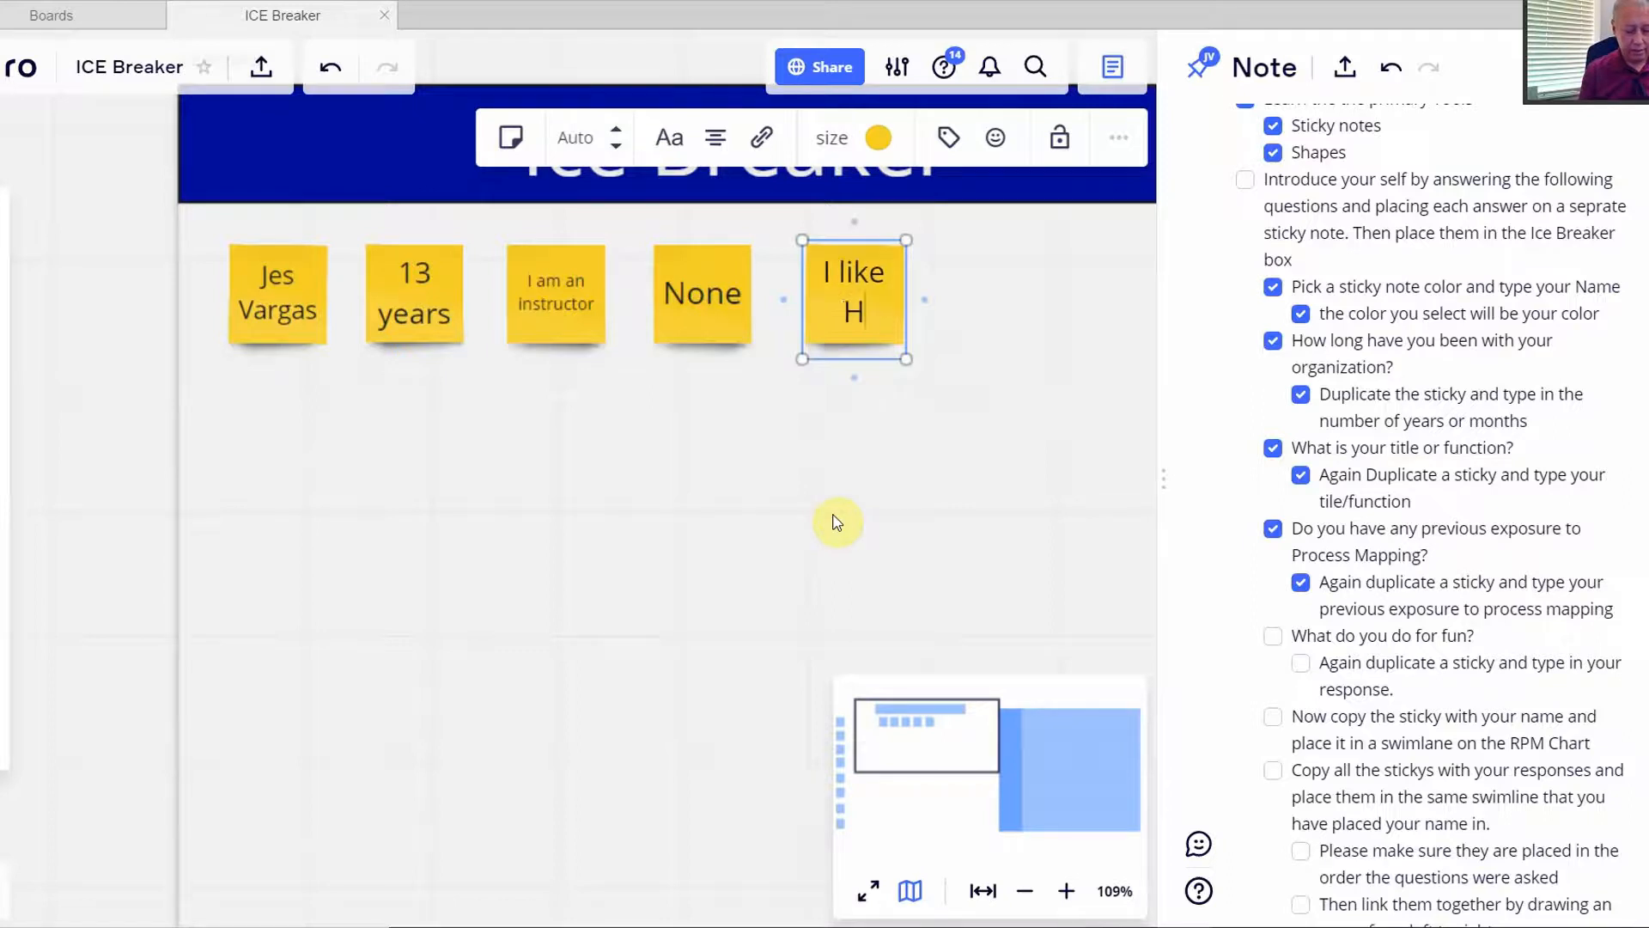
pyautogui.write('iking')
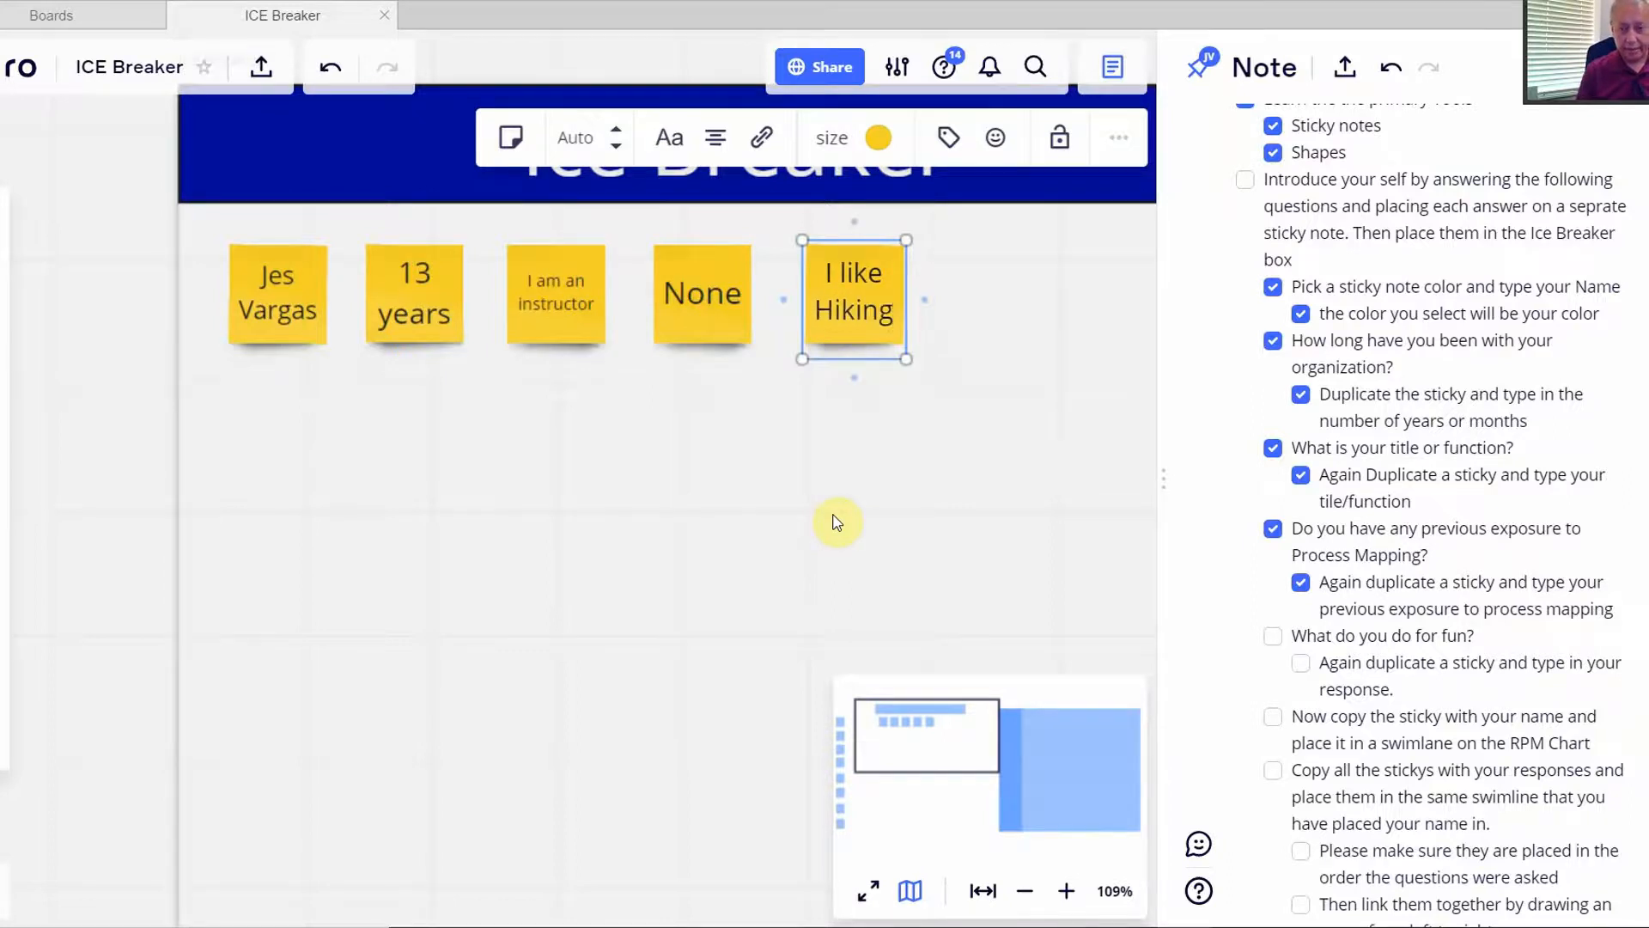
pyautogui.click(961, 464)
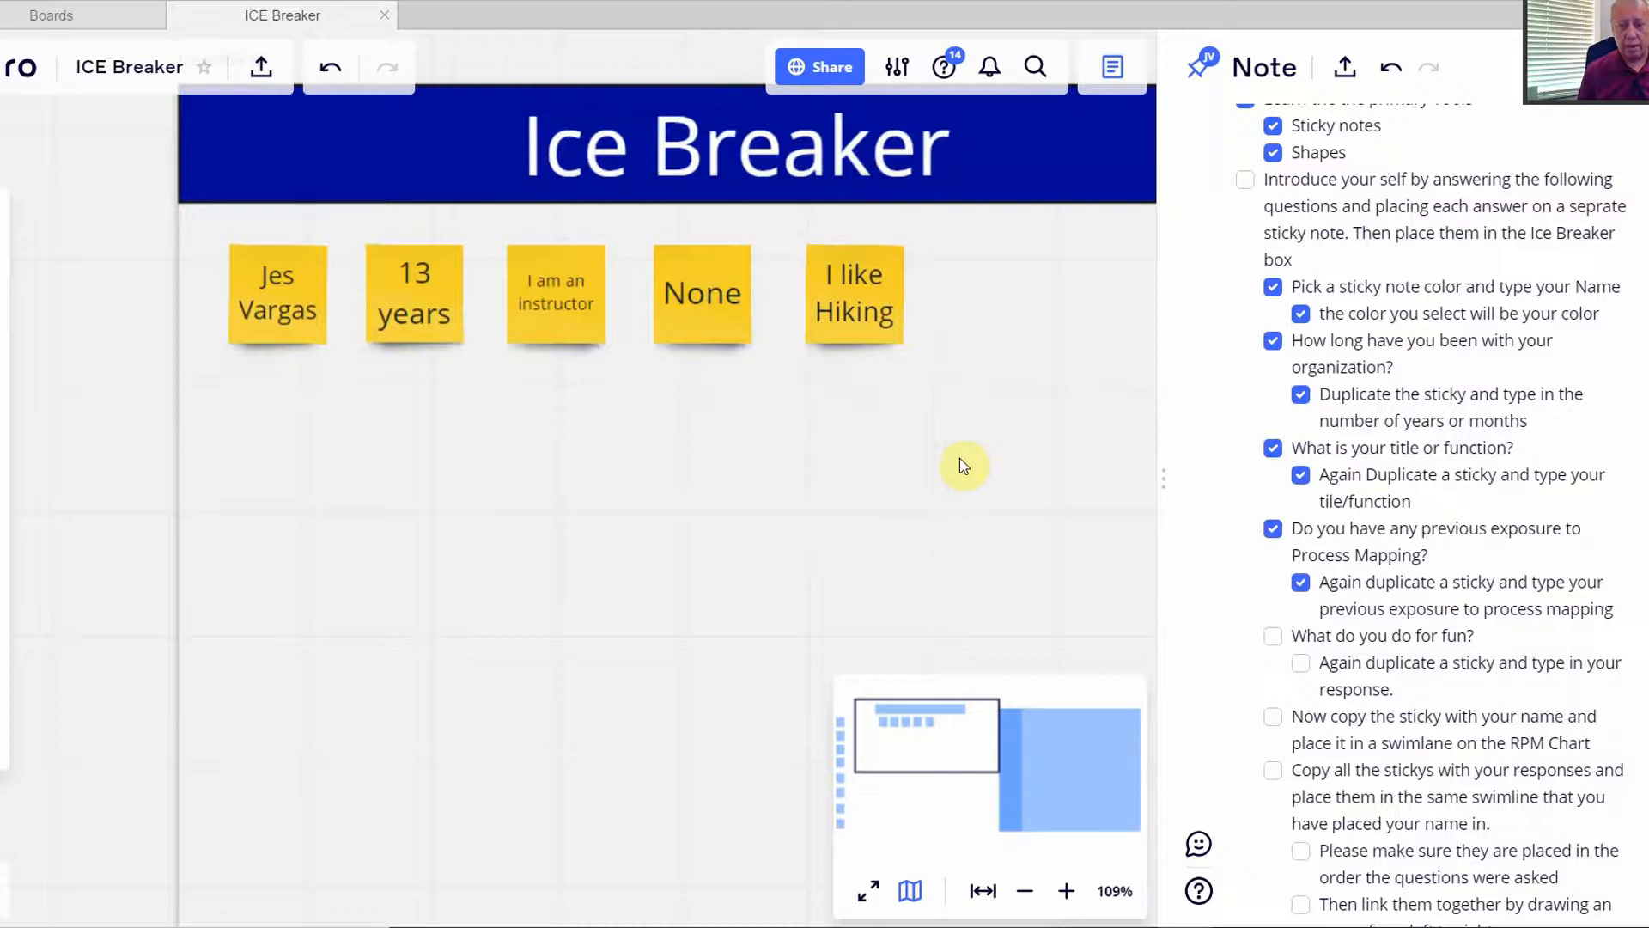
pyautogui.click(1273, 636)
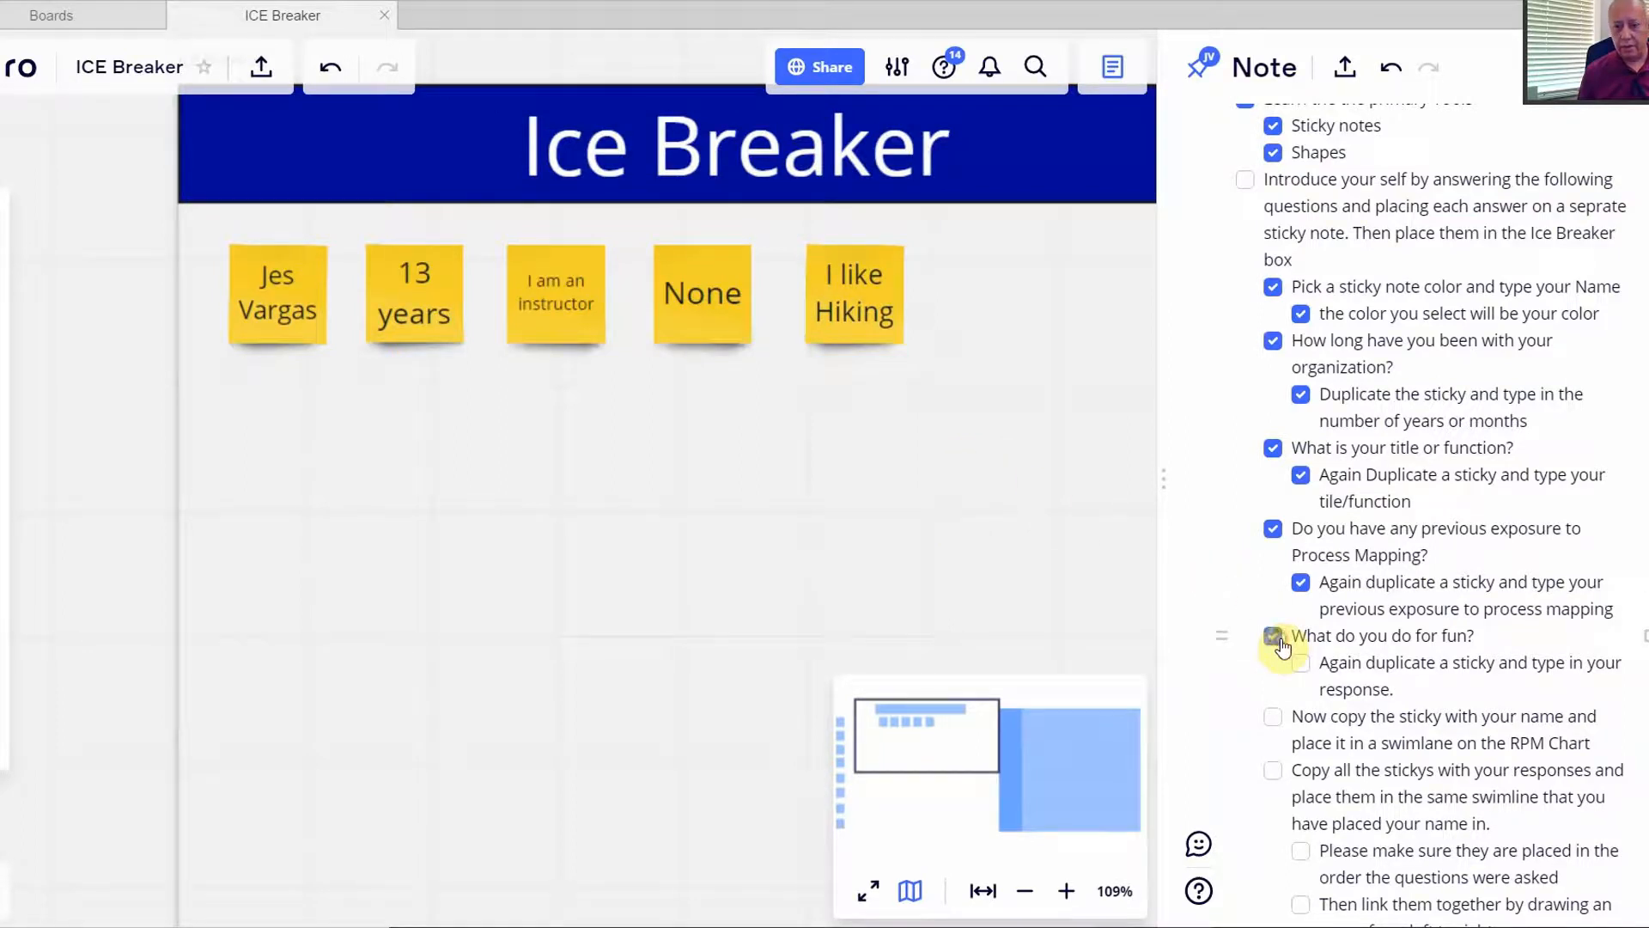
pyautogui.click(1299, 663)
# - Duplicate the name sticky and move the copy into the Relationship Process Map's top-left cell
pyautogui.scroll(-5, 765, 559)
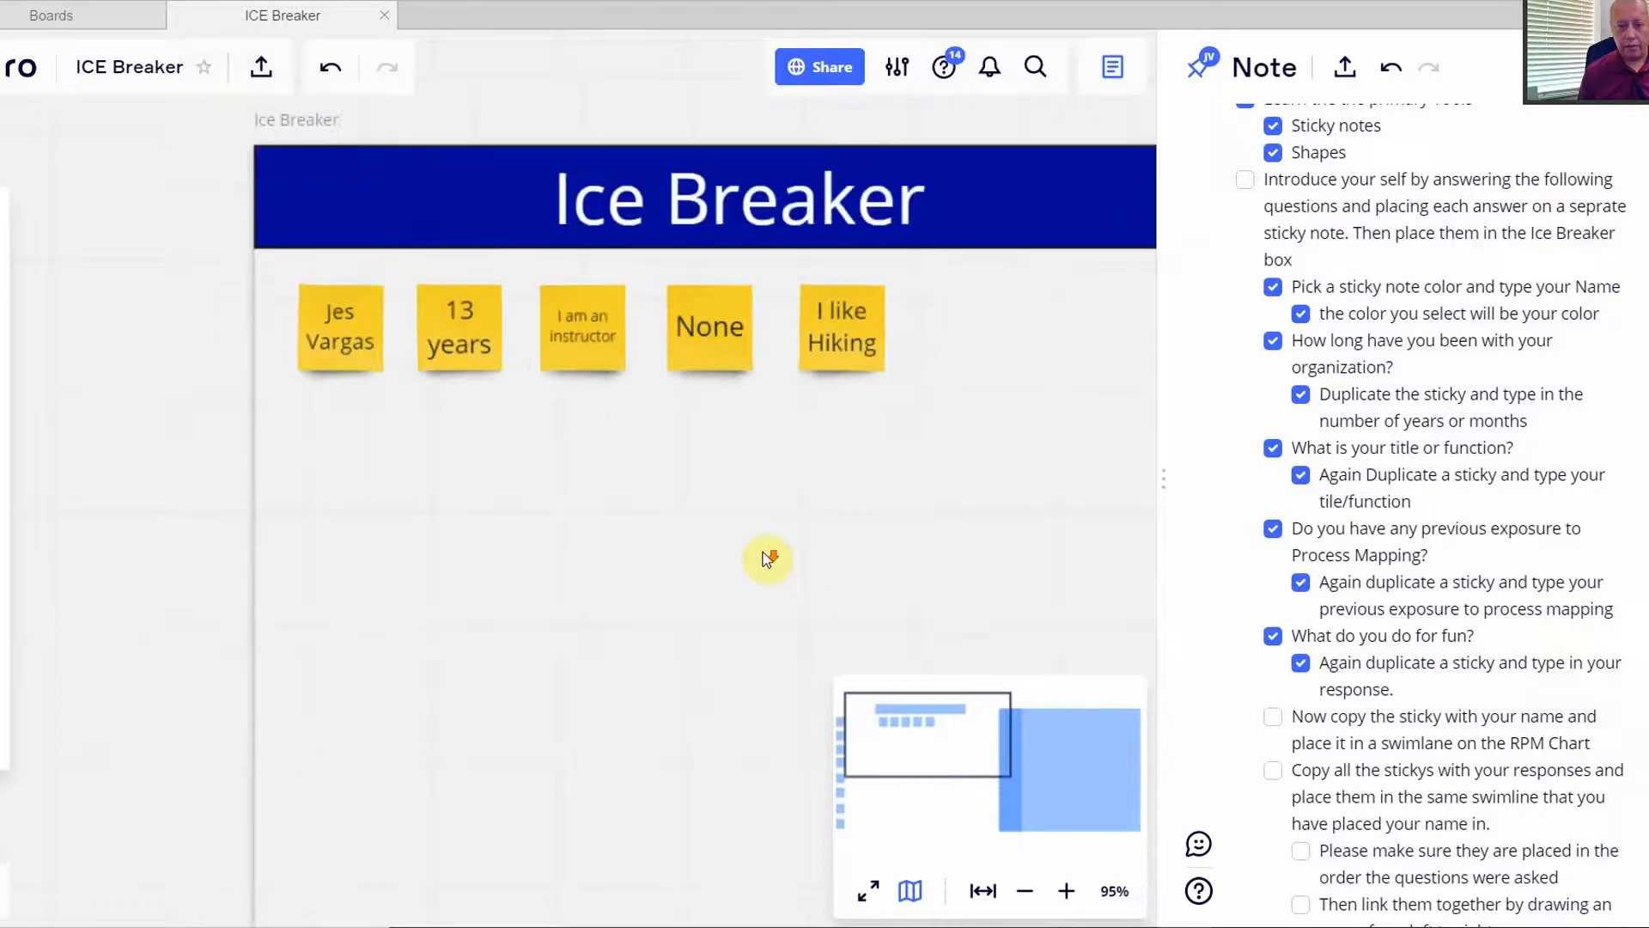
pyautogui.moveTo(810, 537); pyautogui.dragTo(530, 427)
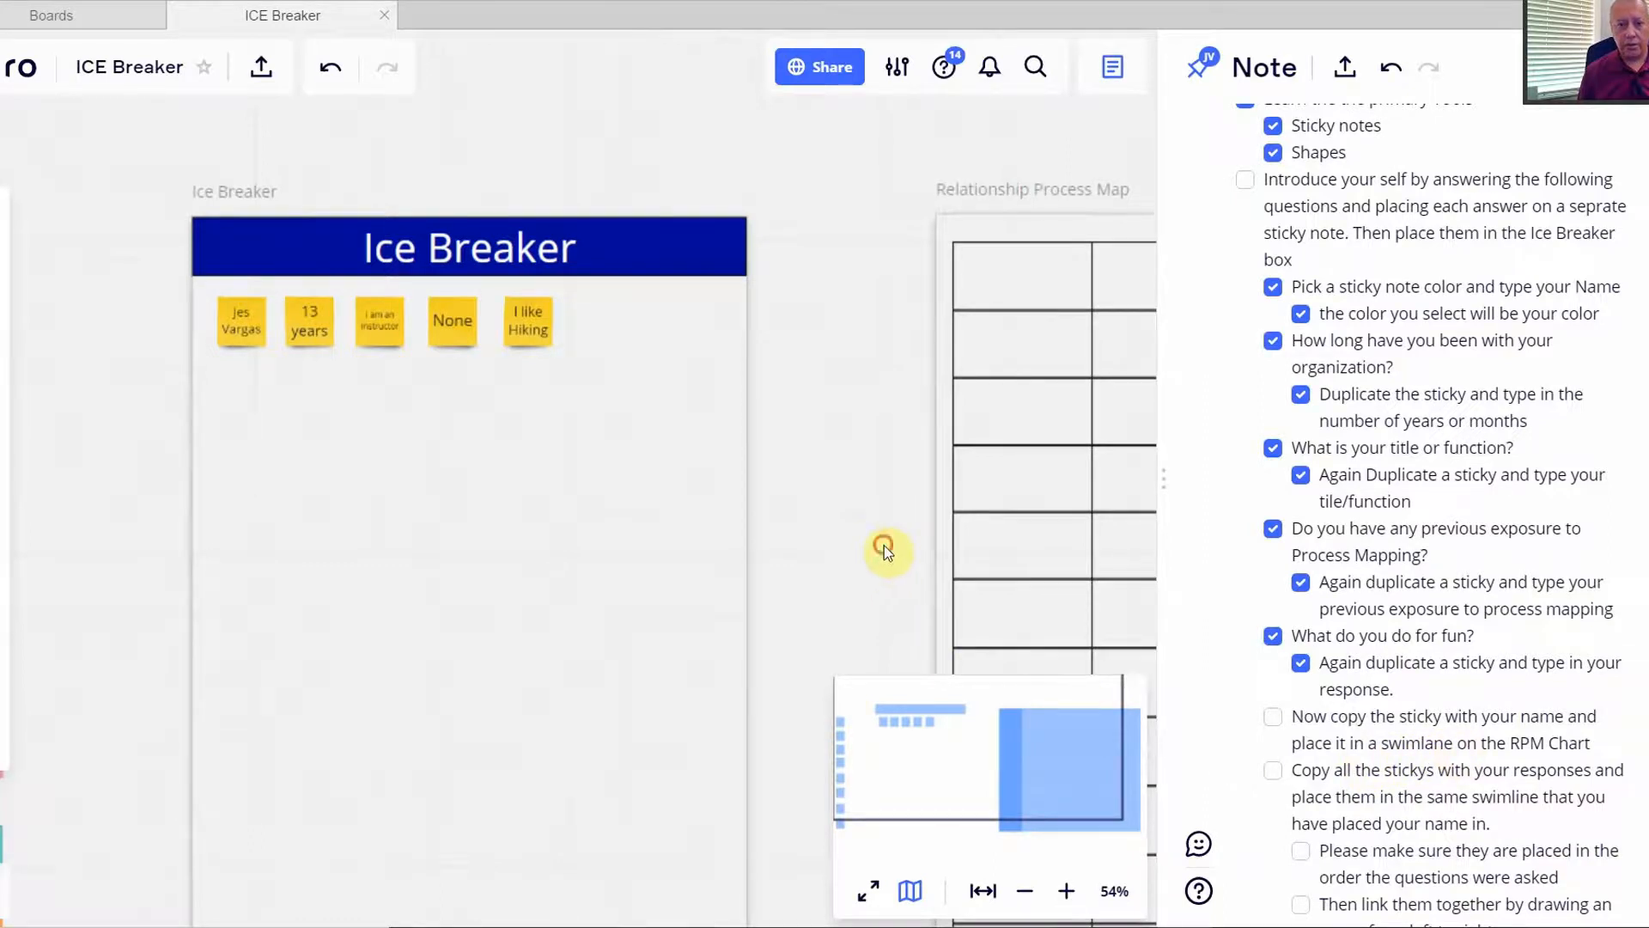
pyautogui.moveTo(884, 545); pyautogui.dragTo(784, 478)
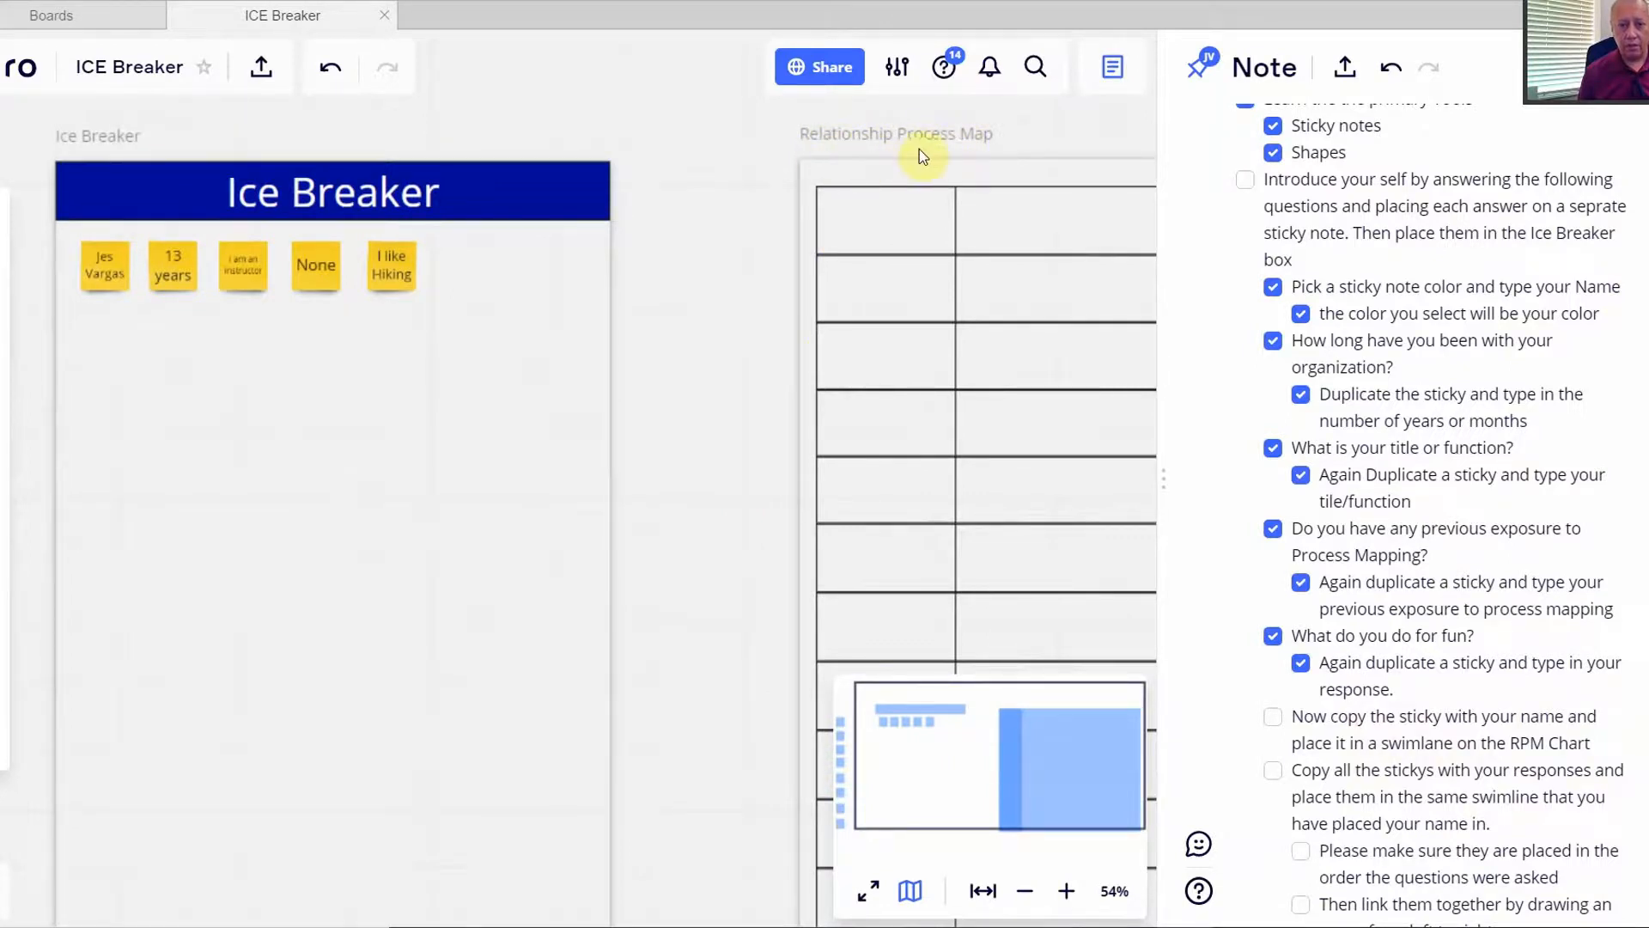
pyautogui.click(312, 412)
pyautogui.click(110, 277)
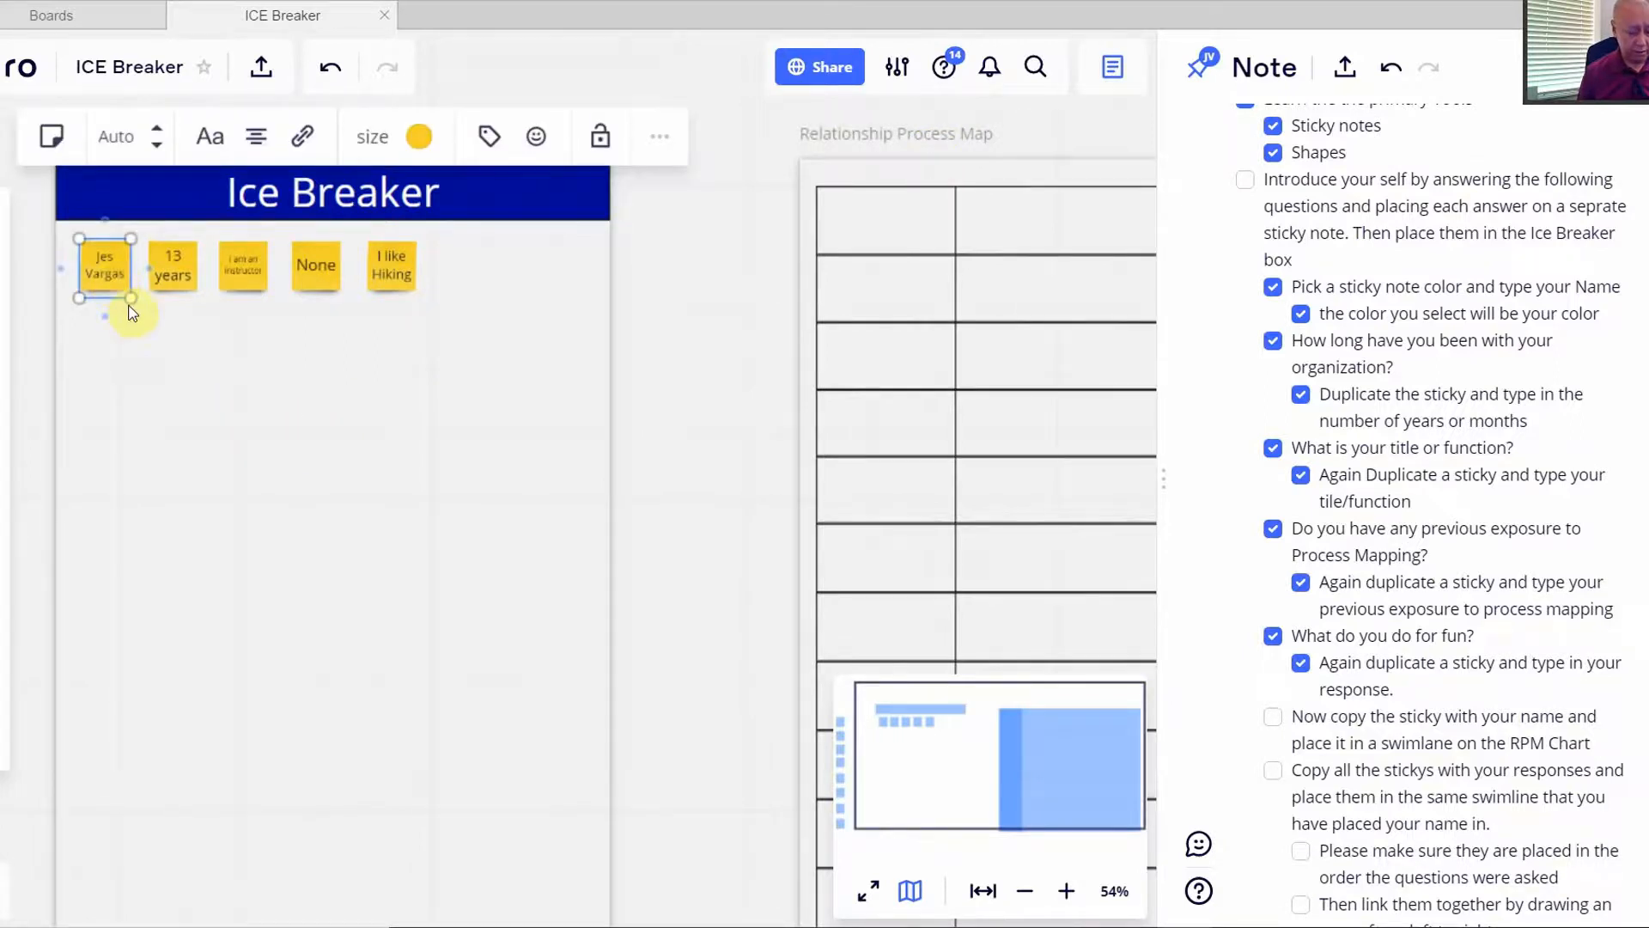
pyautogui.hotkey('ctrl', 'd')
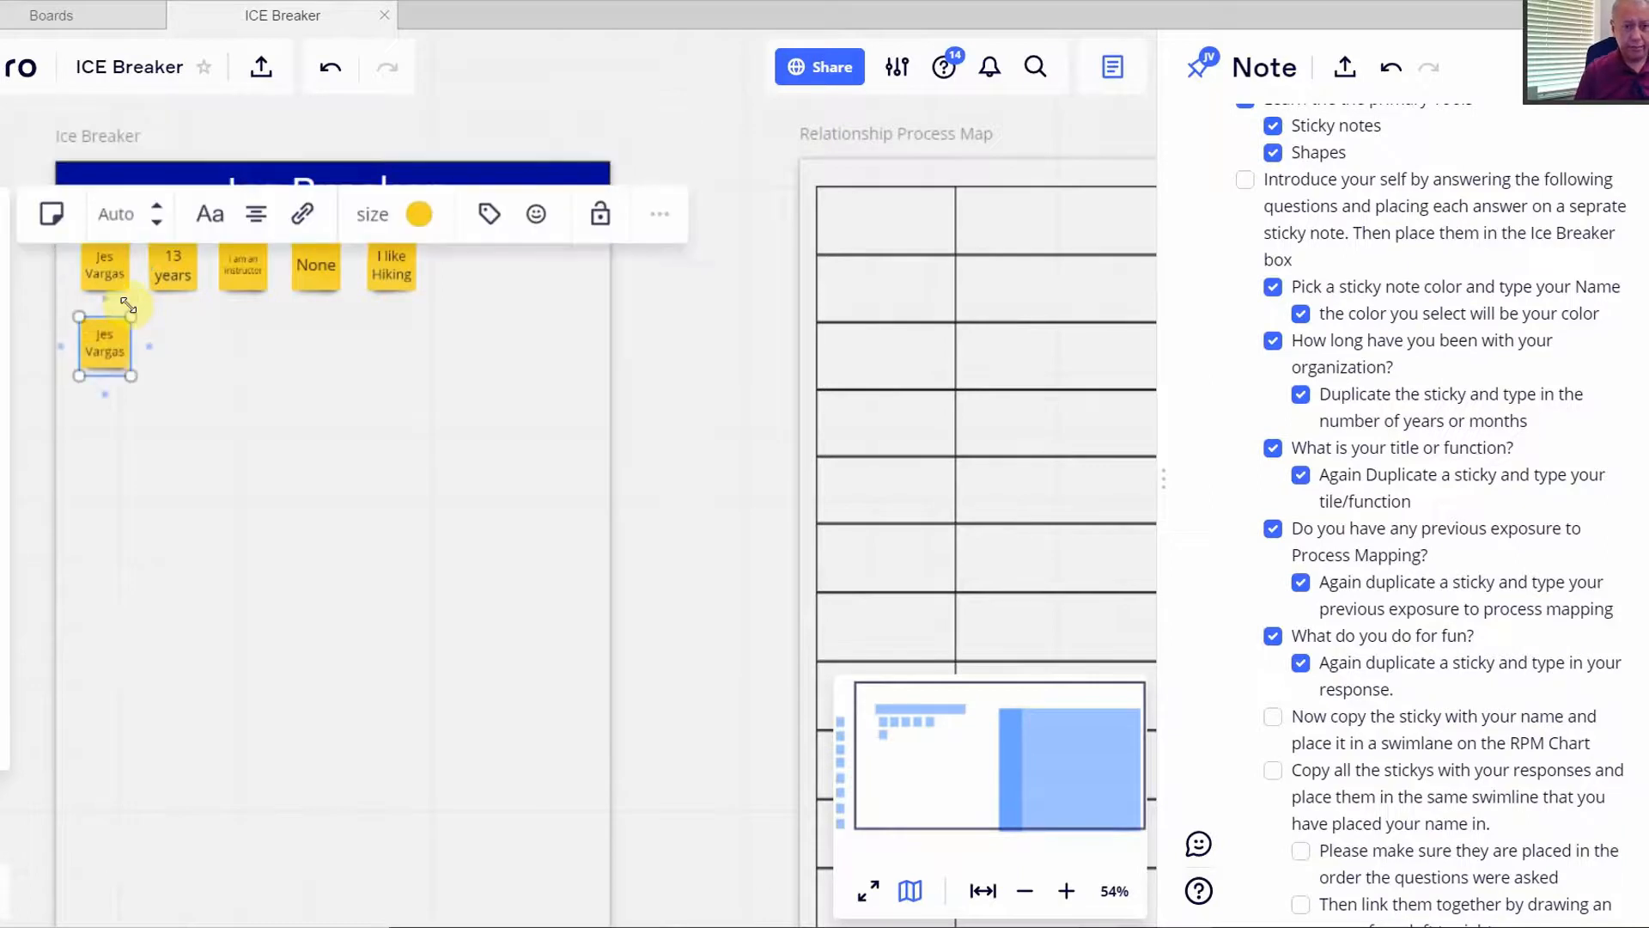
pyautogui.moveTo(110, 360); pyautogui.dragTo(887, 235)
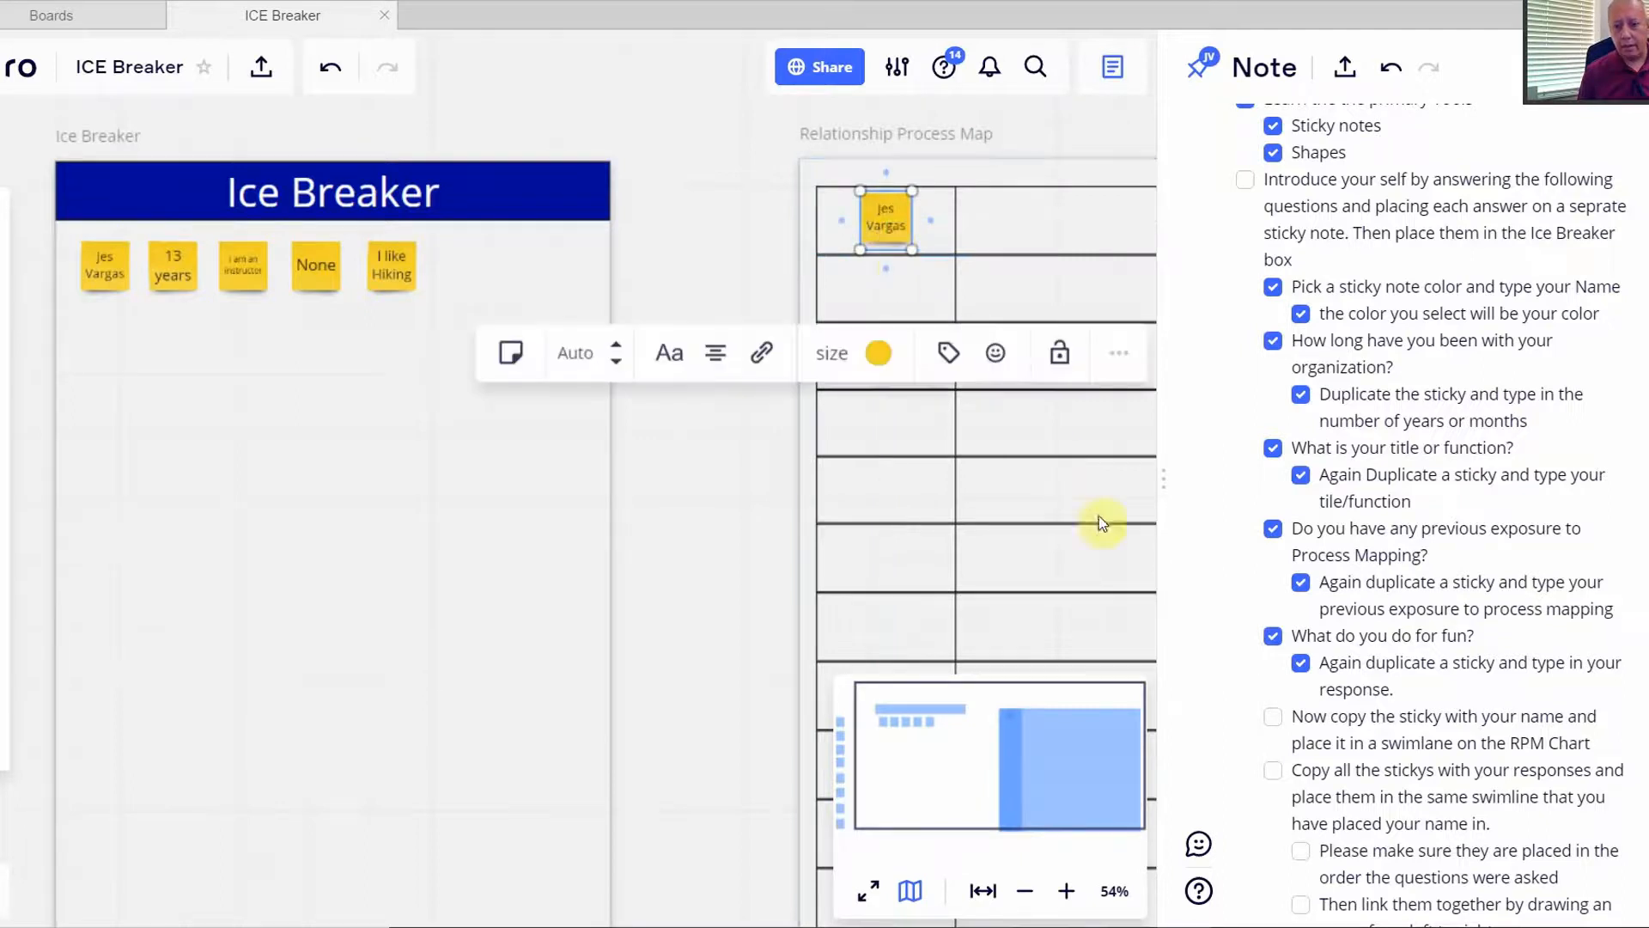
# - Tick the copy-your-name-sticky and copy-all-response-stickies checklist items
pyautogui.click(1271, 718)
pyautogui.click(1273, 770)
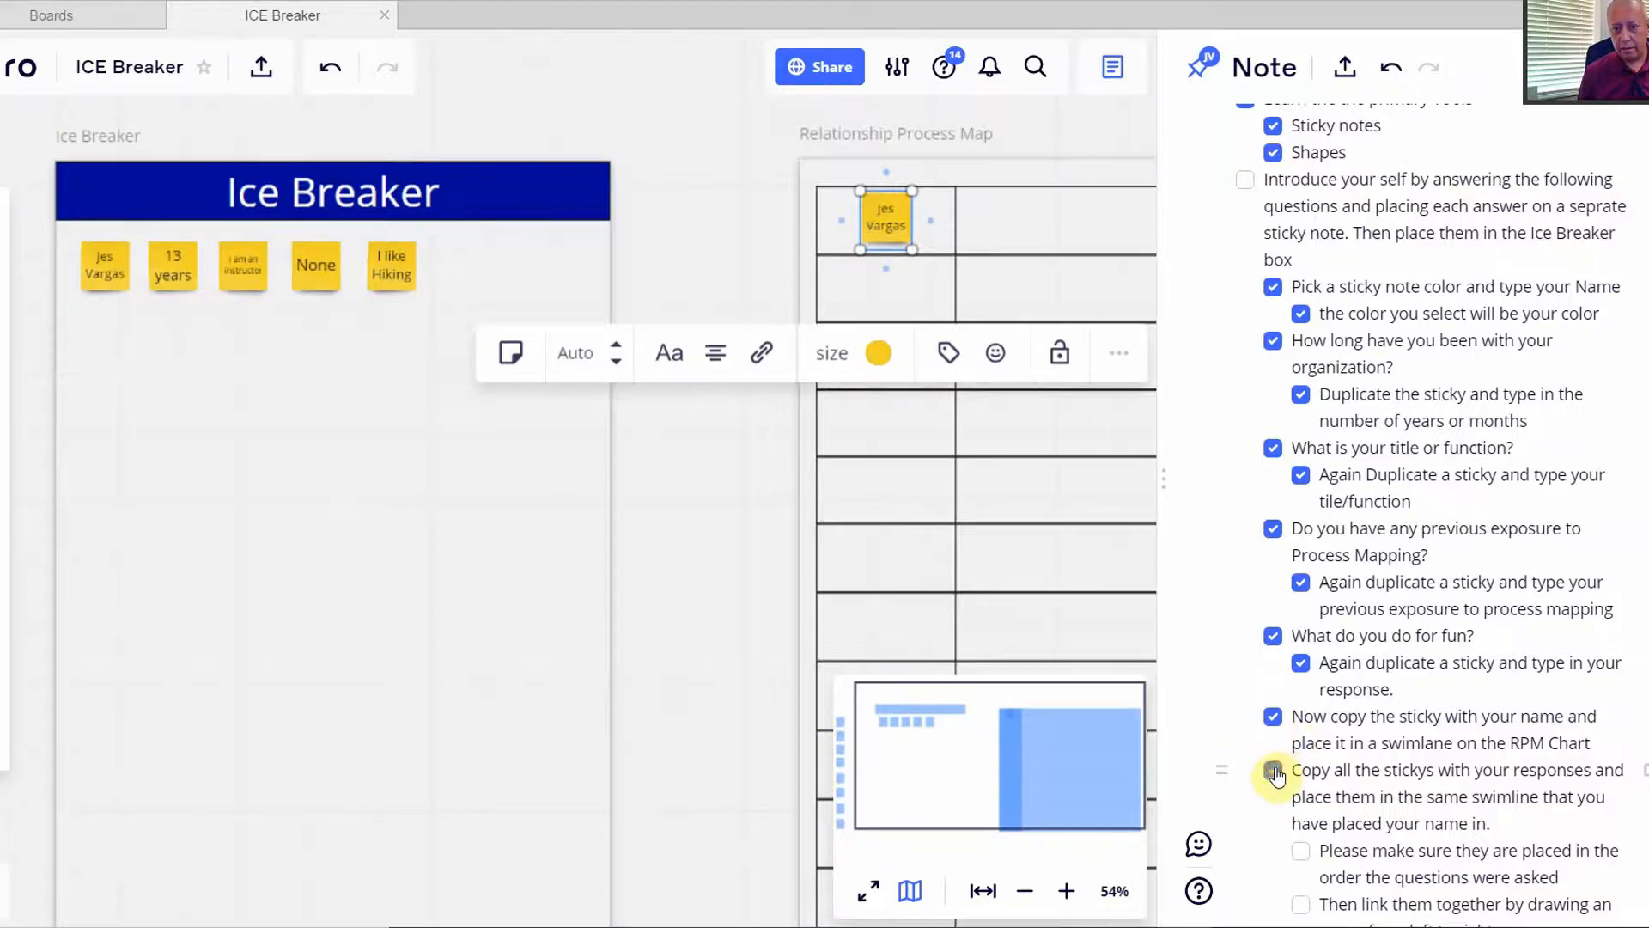
pyautogui.scroll(-3, 1230, 718)
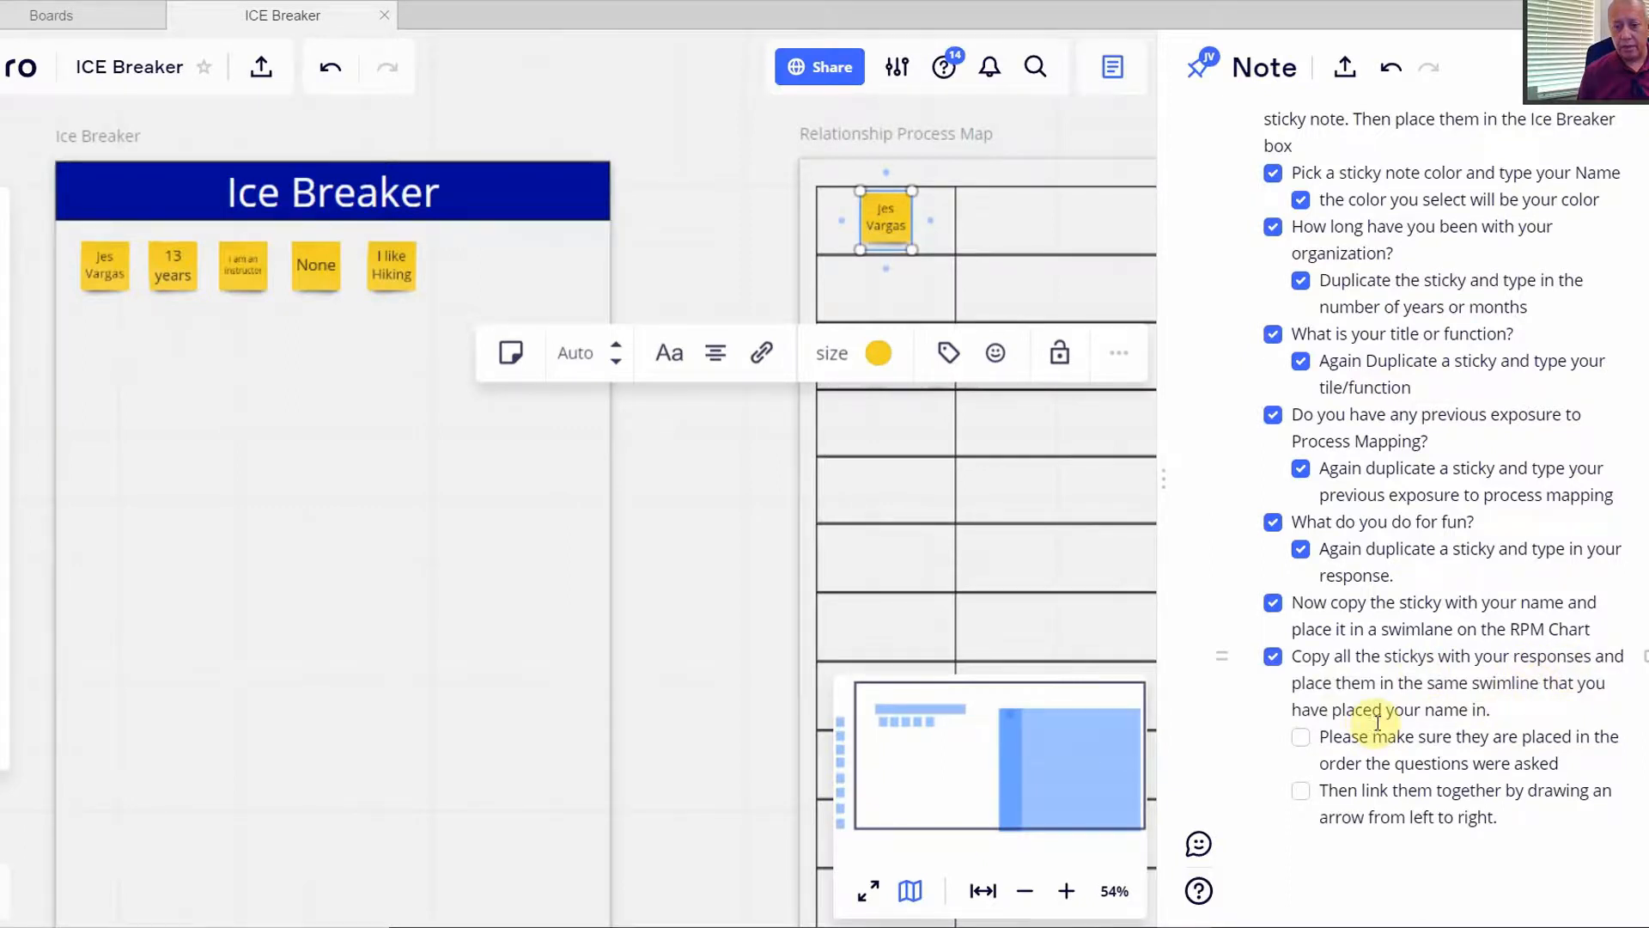
# - Copy the '13 years' and 'I am an instructor' stickies into the top swimlane after the name
pyautogui.click(245, 355)
pyautogui.click(176, 286)
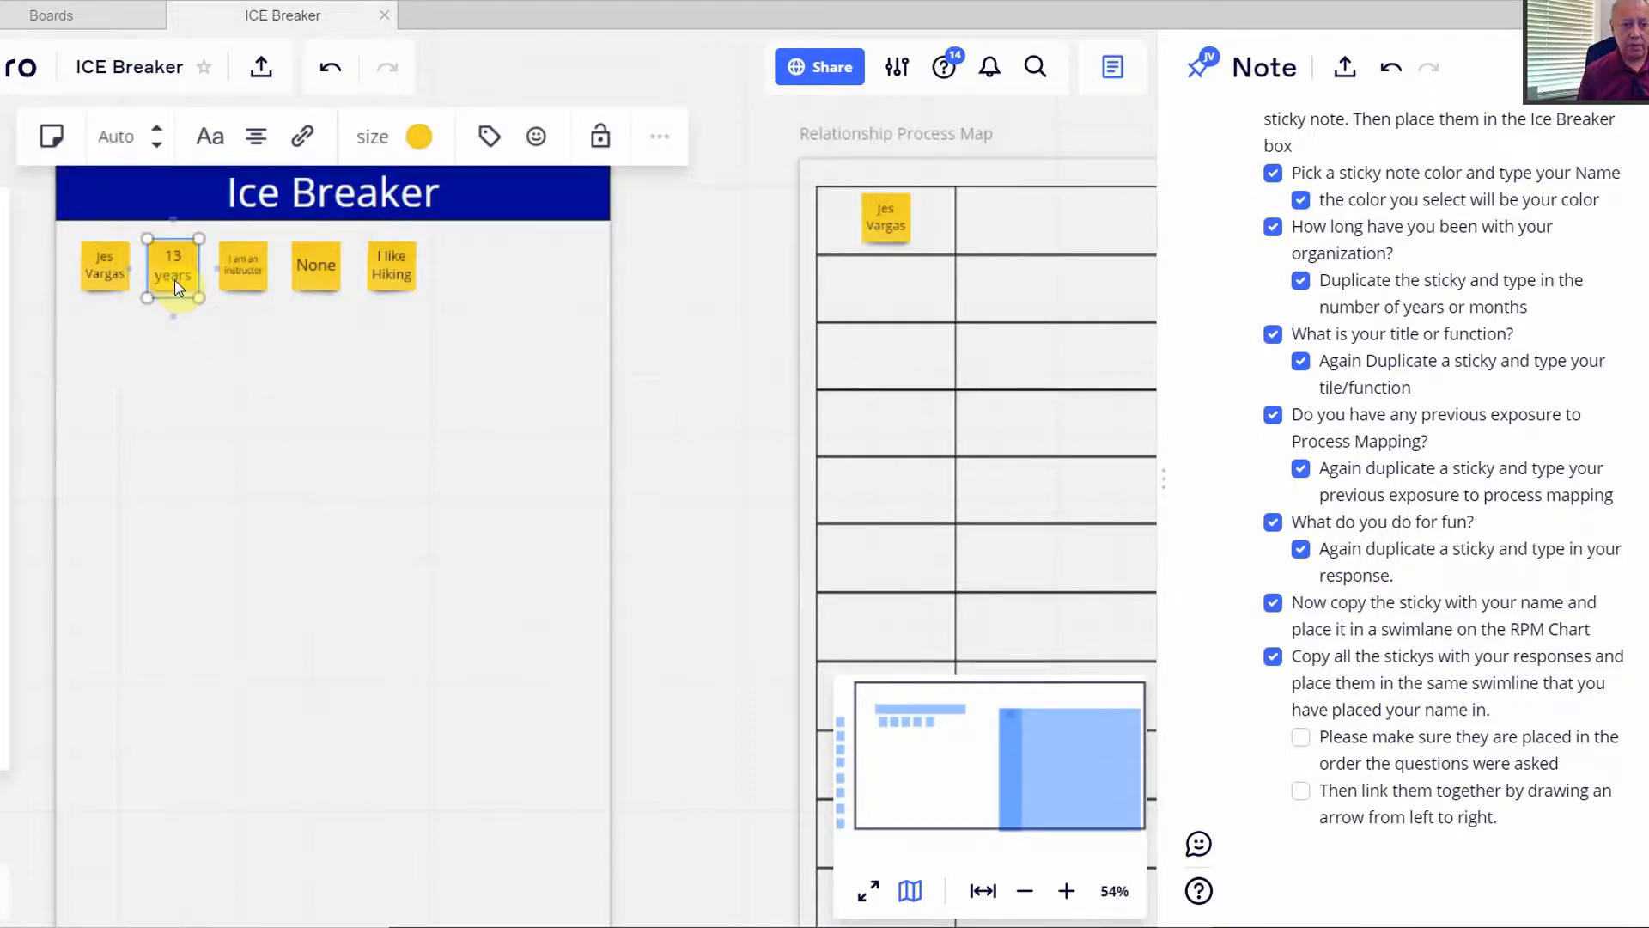
pyautogui.rightClick(176, 285)
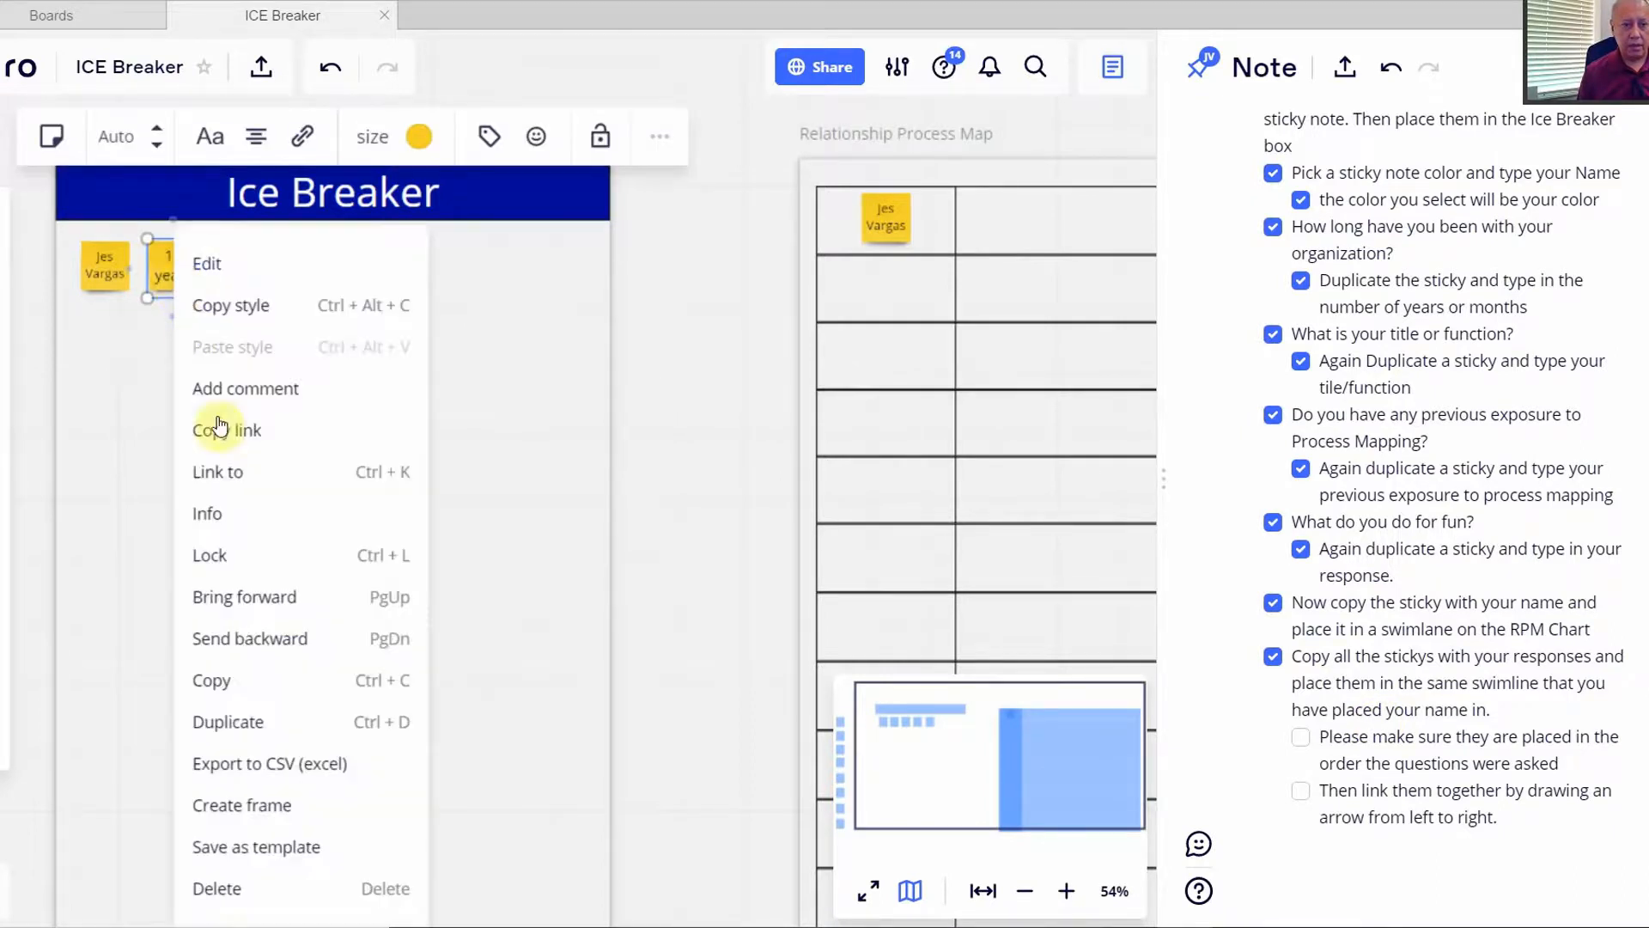
pyautogui.click(233, 722)
pyautogui.moveTo(169, 359); pyautogui.dragTo(1008, 232)
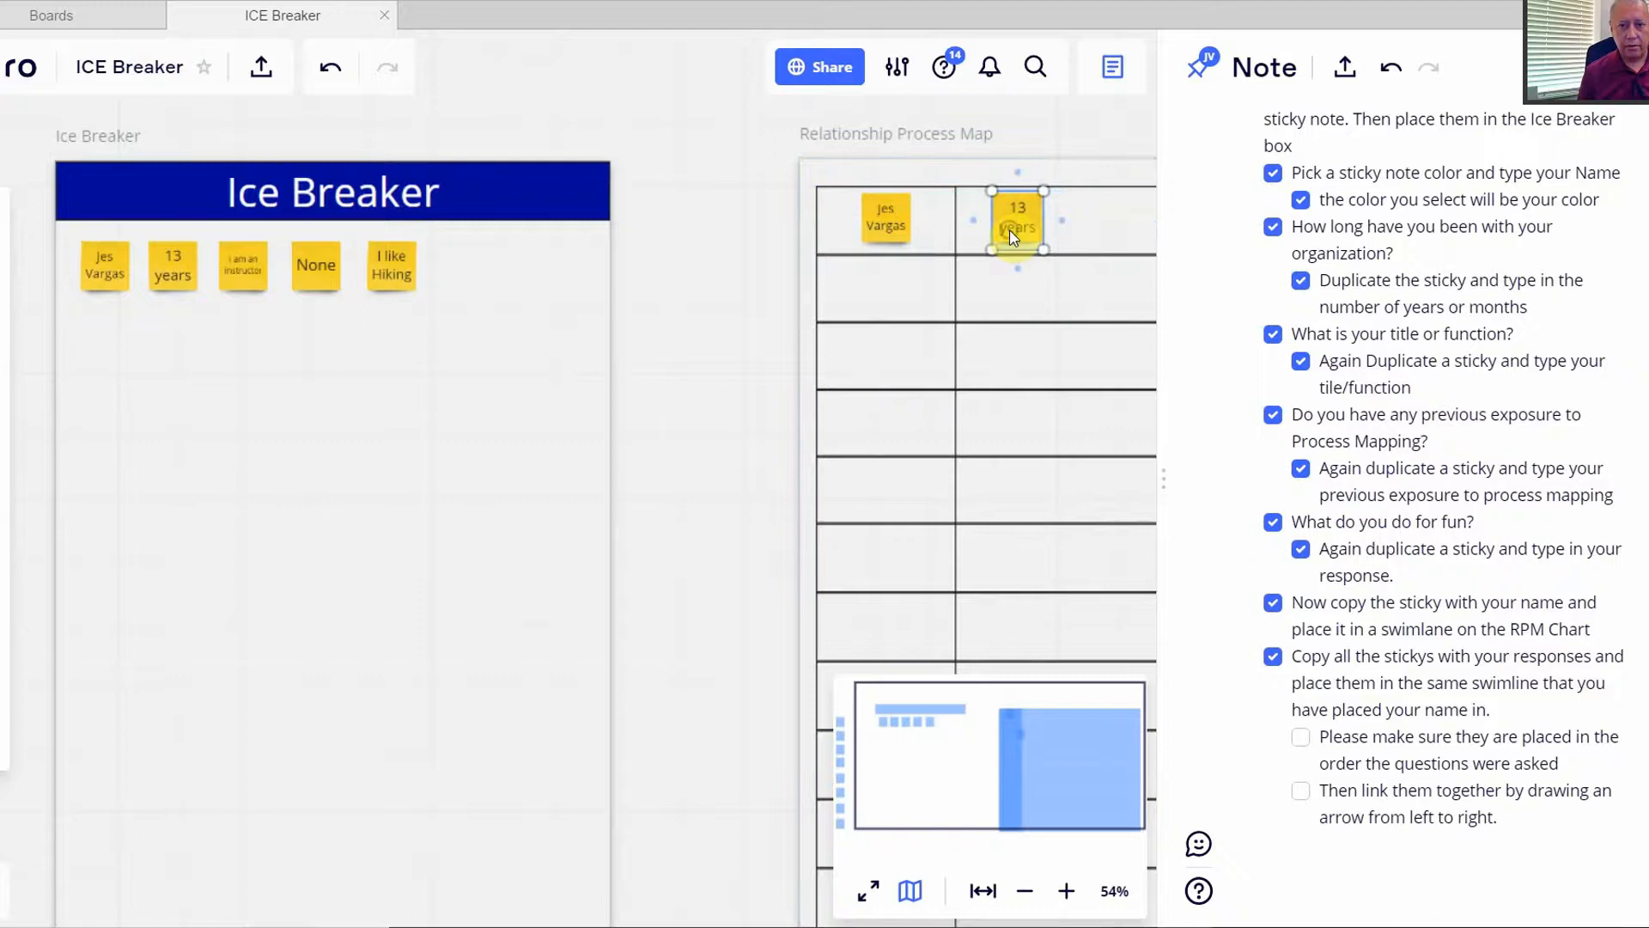
pyautogui.click(240, 280)
pyautogui.rightClick(240, 281)
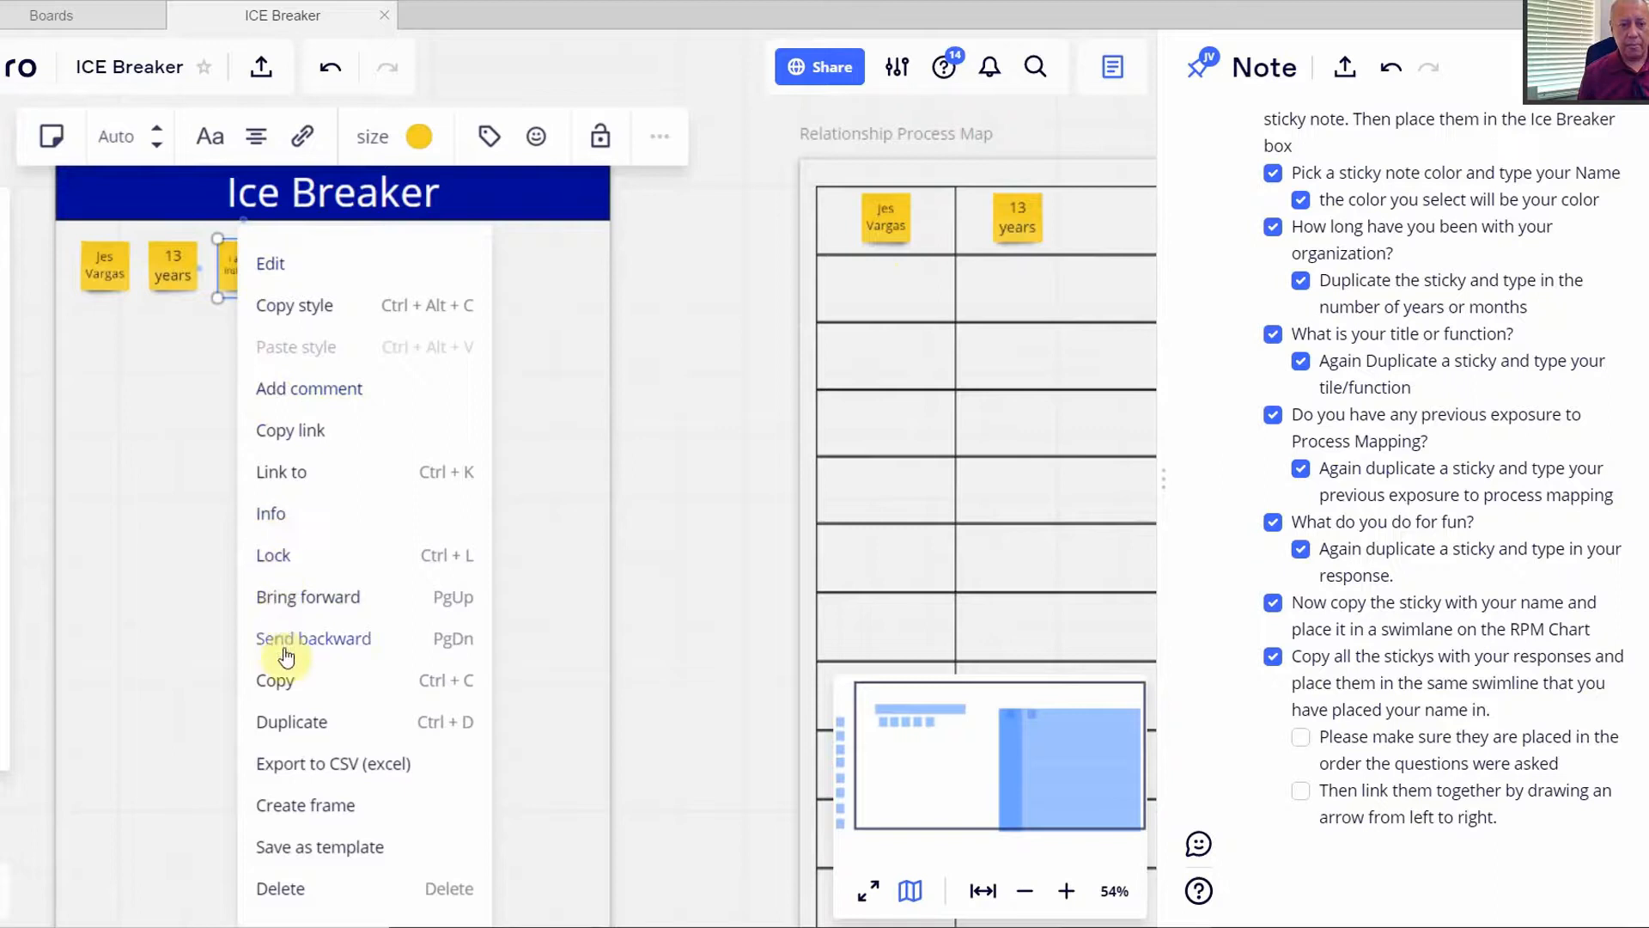
pyautogui.click(287, 722)
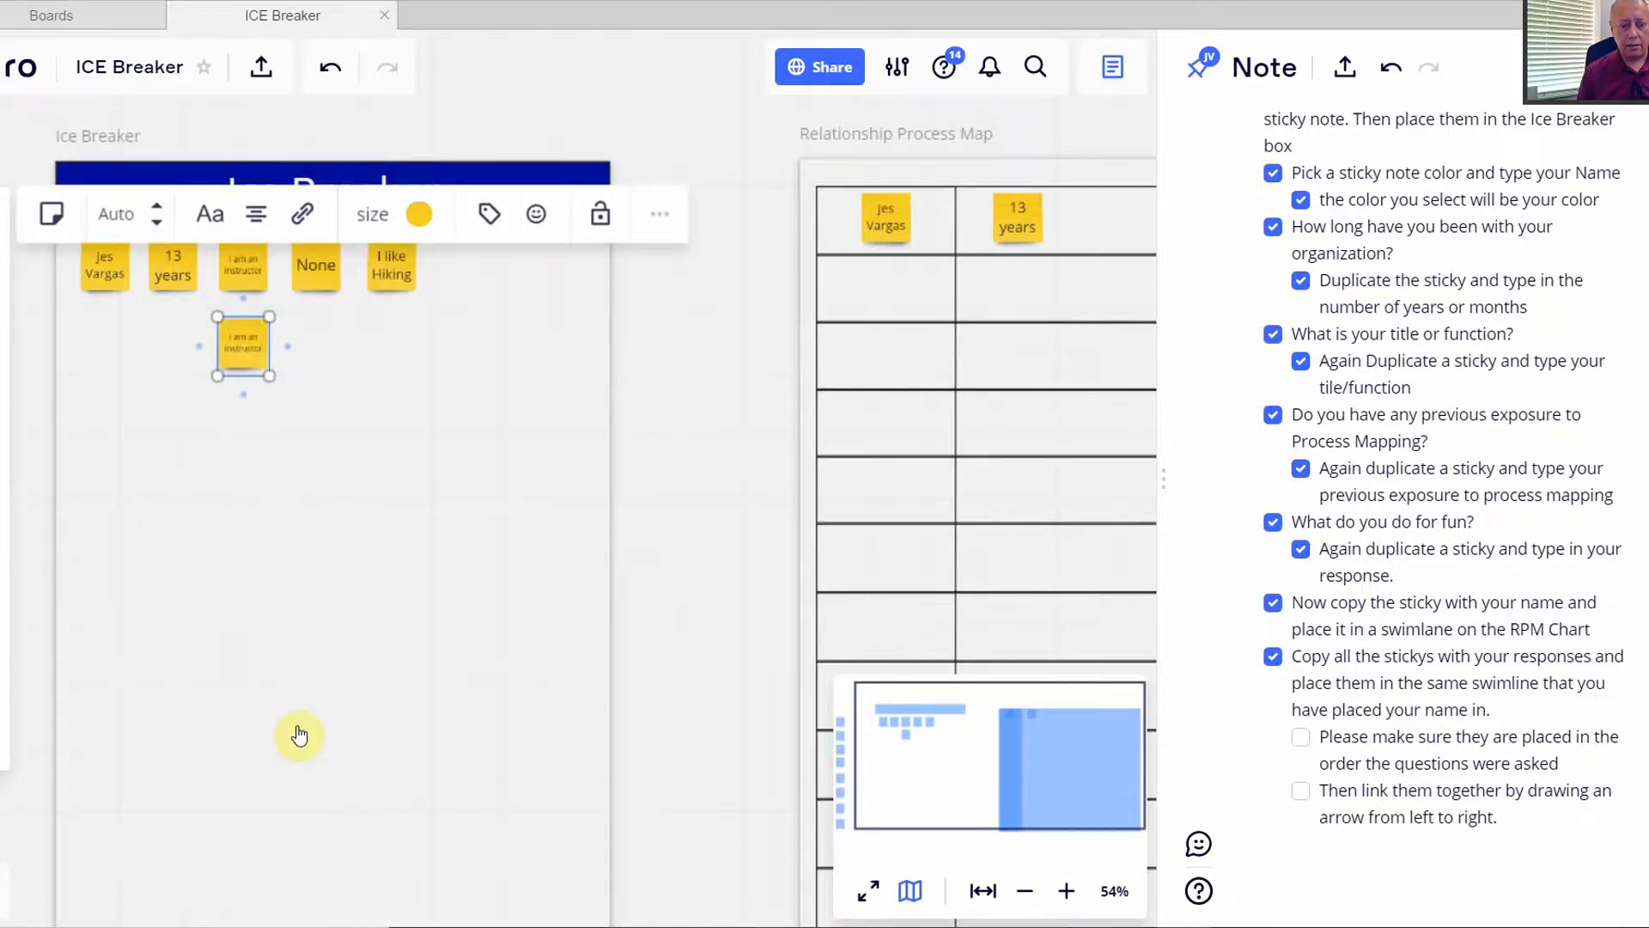
pyautogui.moveTo(244, 346); pyautogui.dragTo(1108, 228)
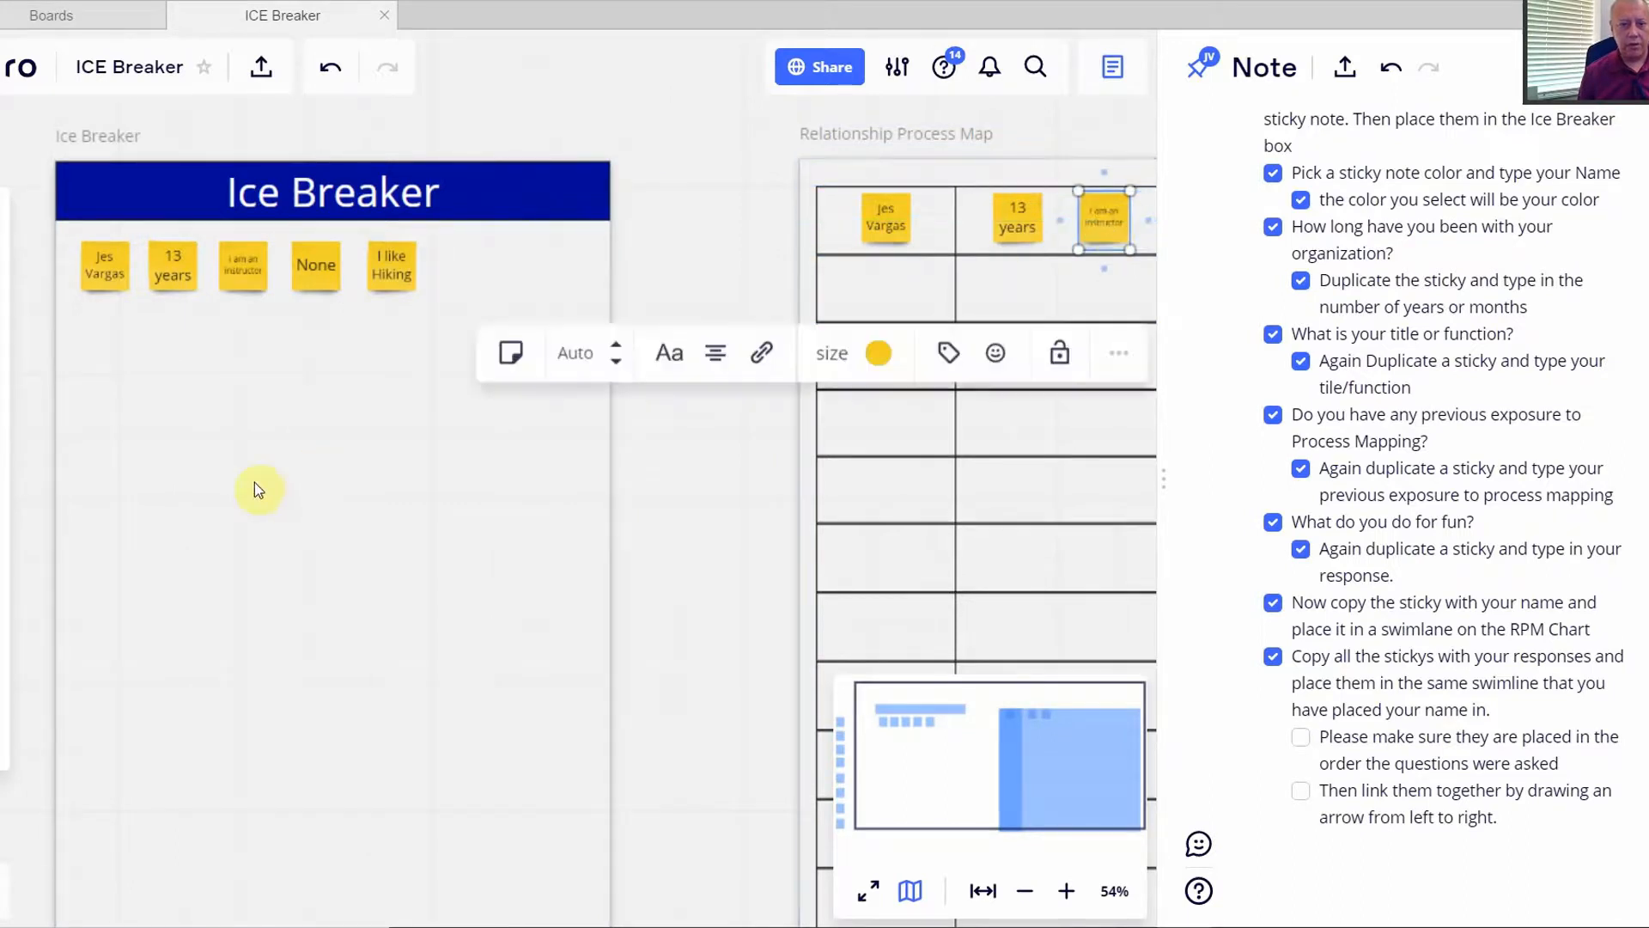
pyautogui.click(335, 492)
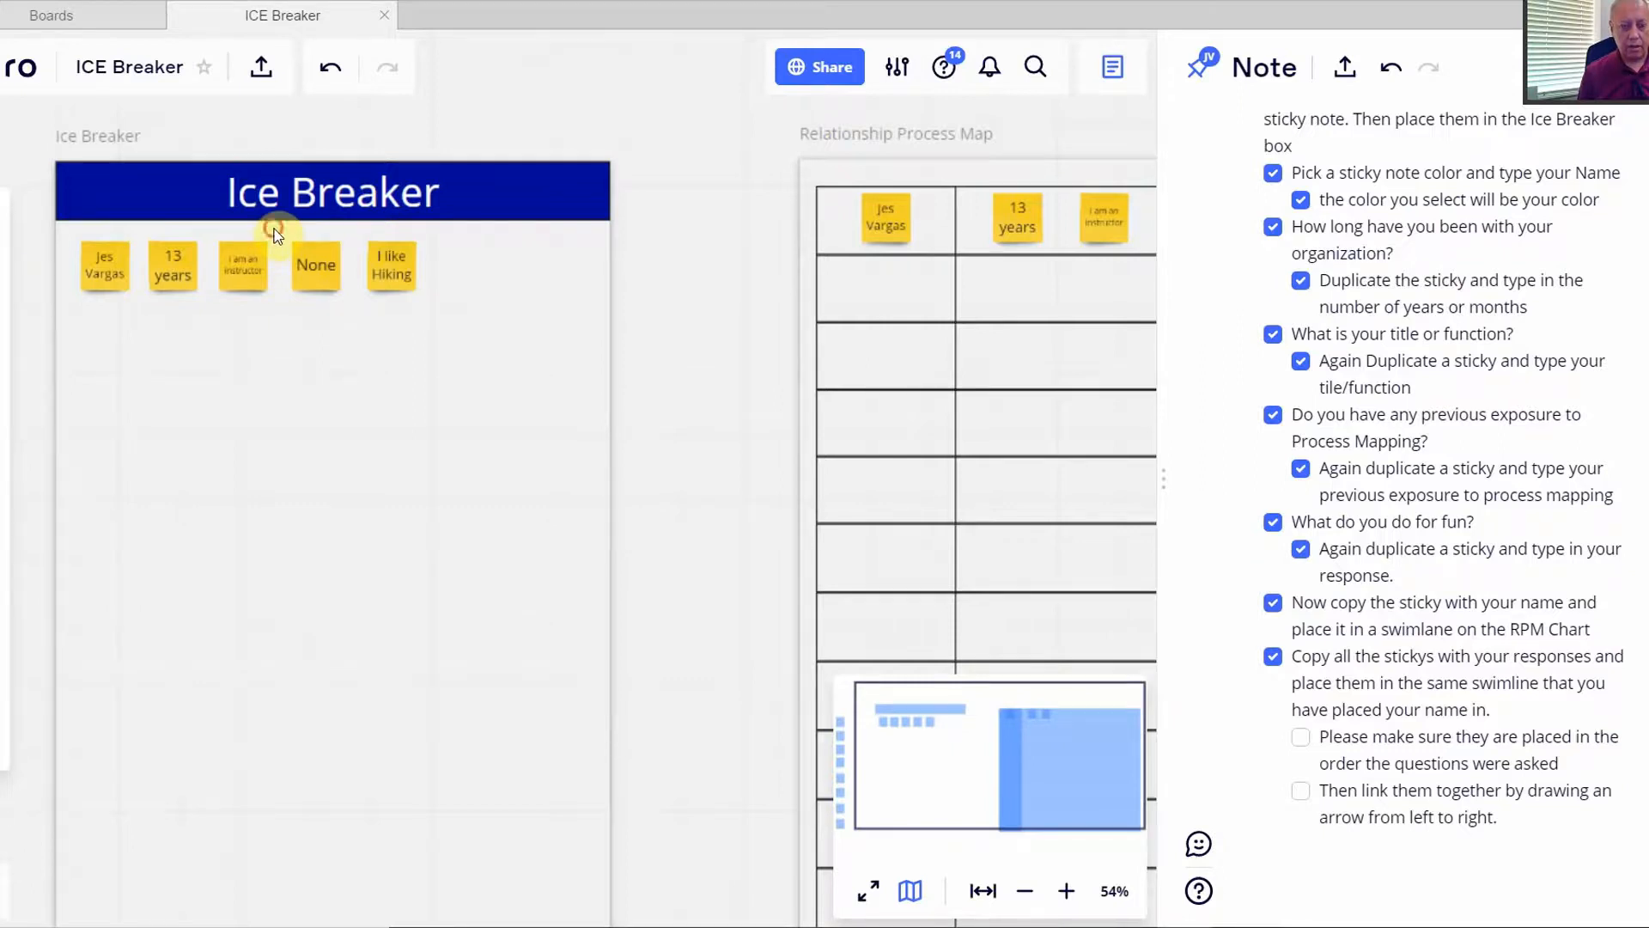
# - Copy the 'None' and 'I like Hiking' stickies into the swimlane, spaced right of the instructor sticky
pyautogui.moveTo(307, 268); pyautogui.dragTo(444, 325)
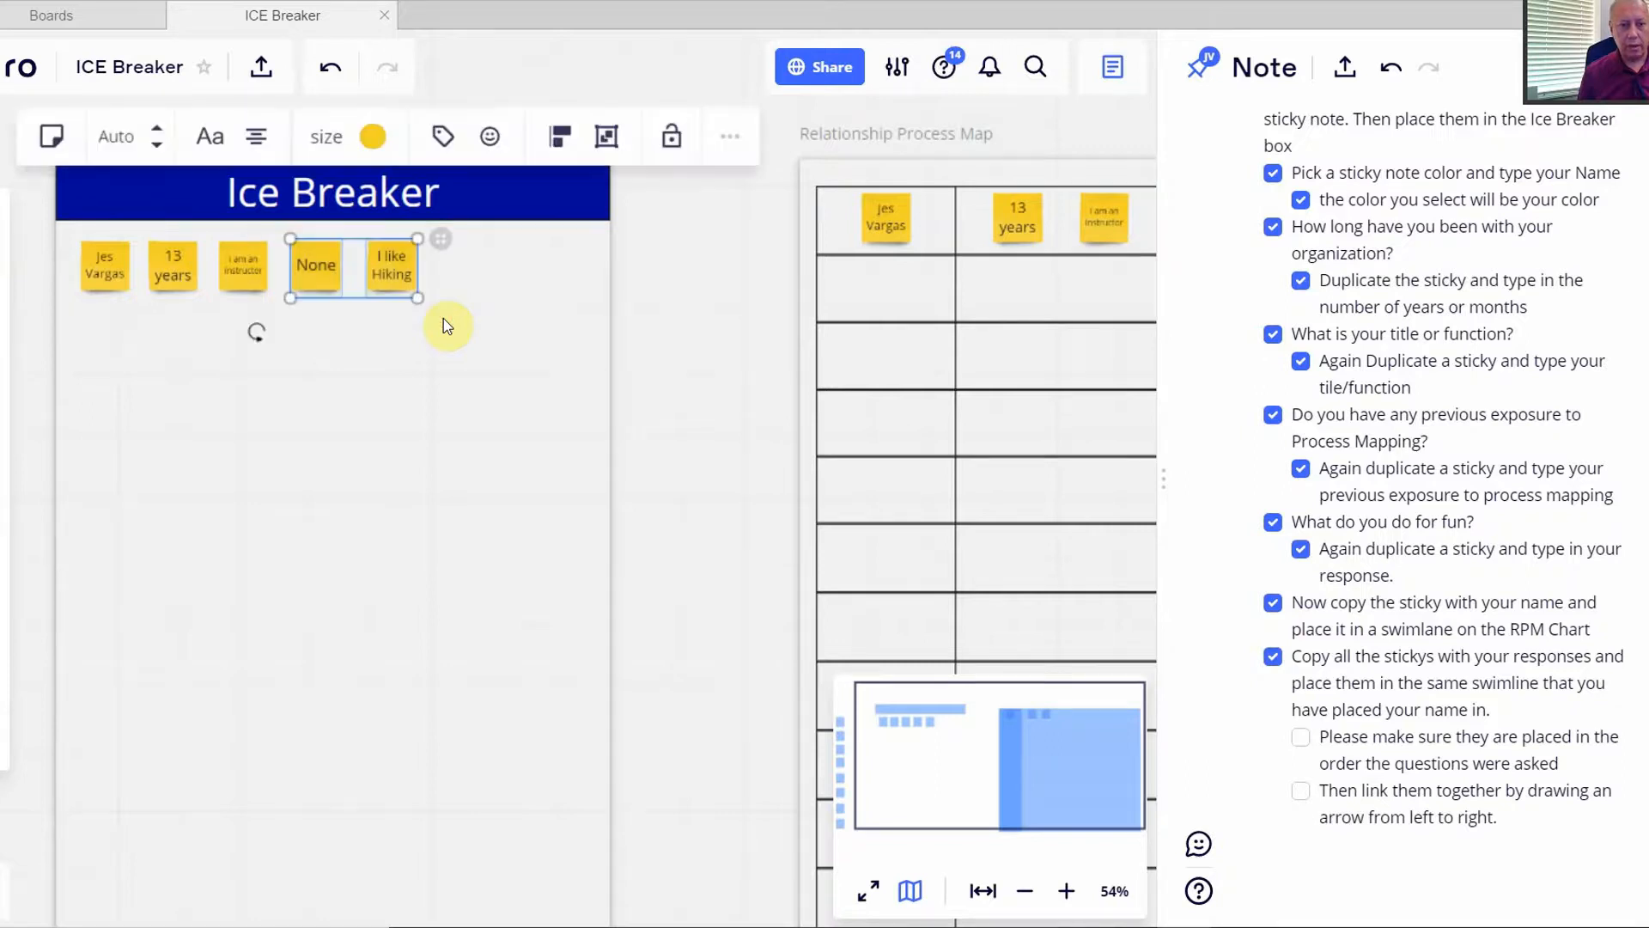
pyautogui.rightClick(386, 272)
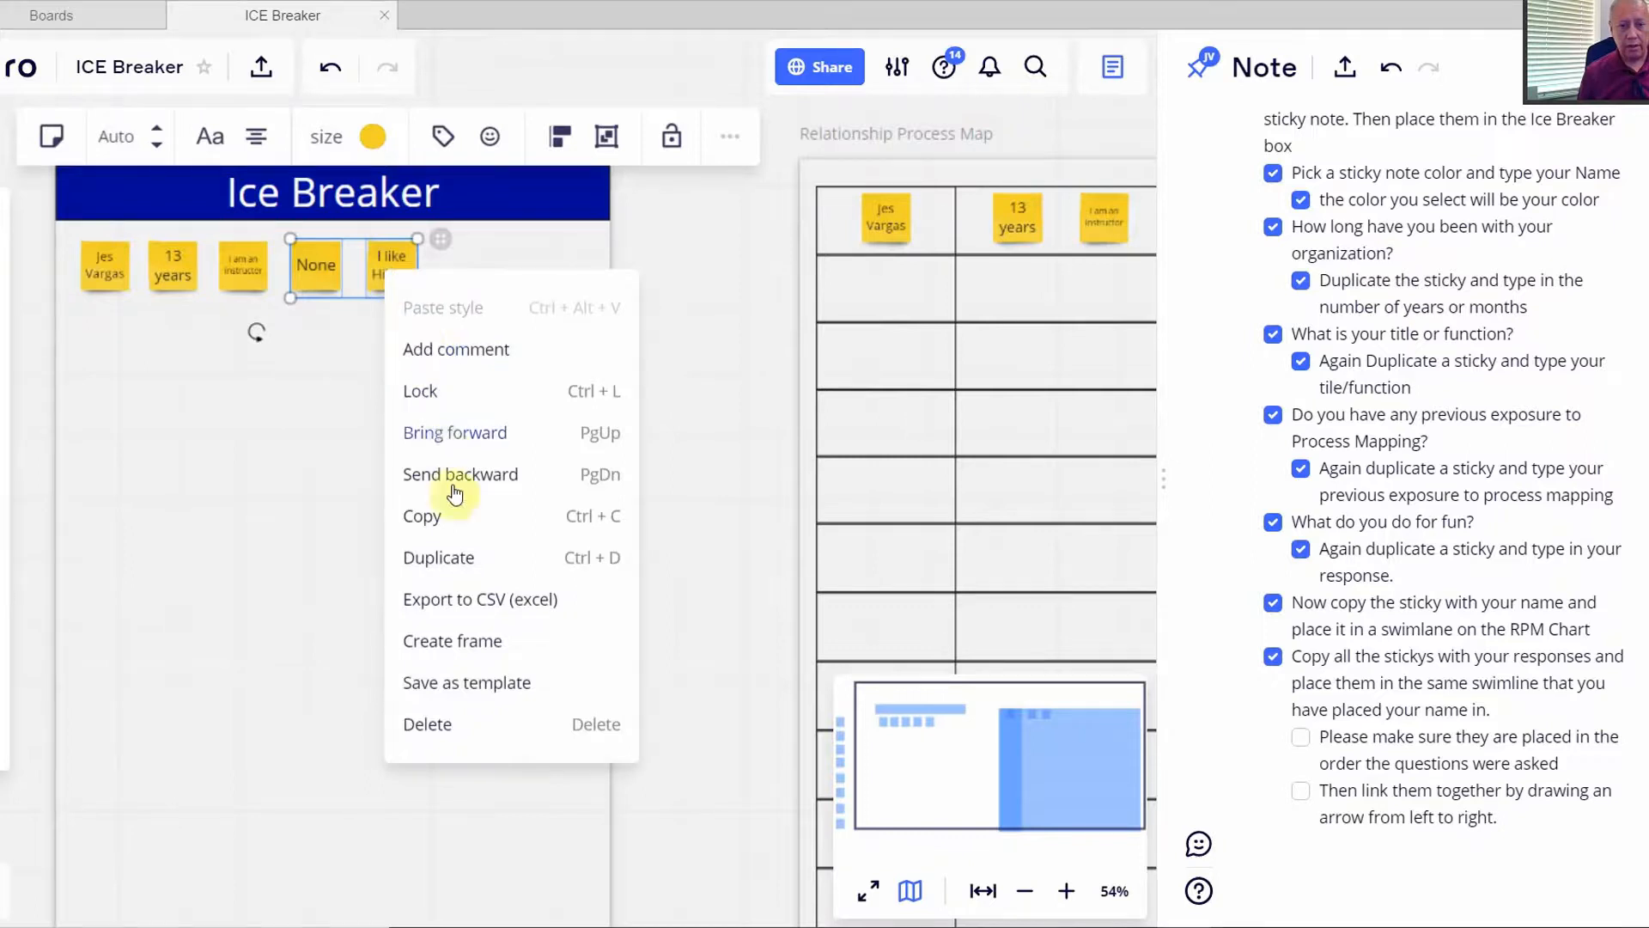
pyautogui.click(455, 560)
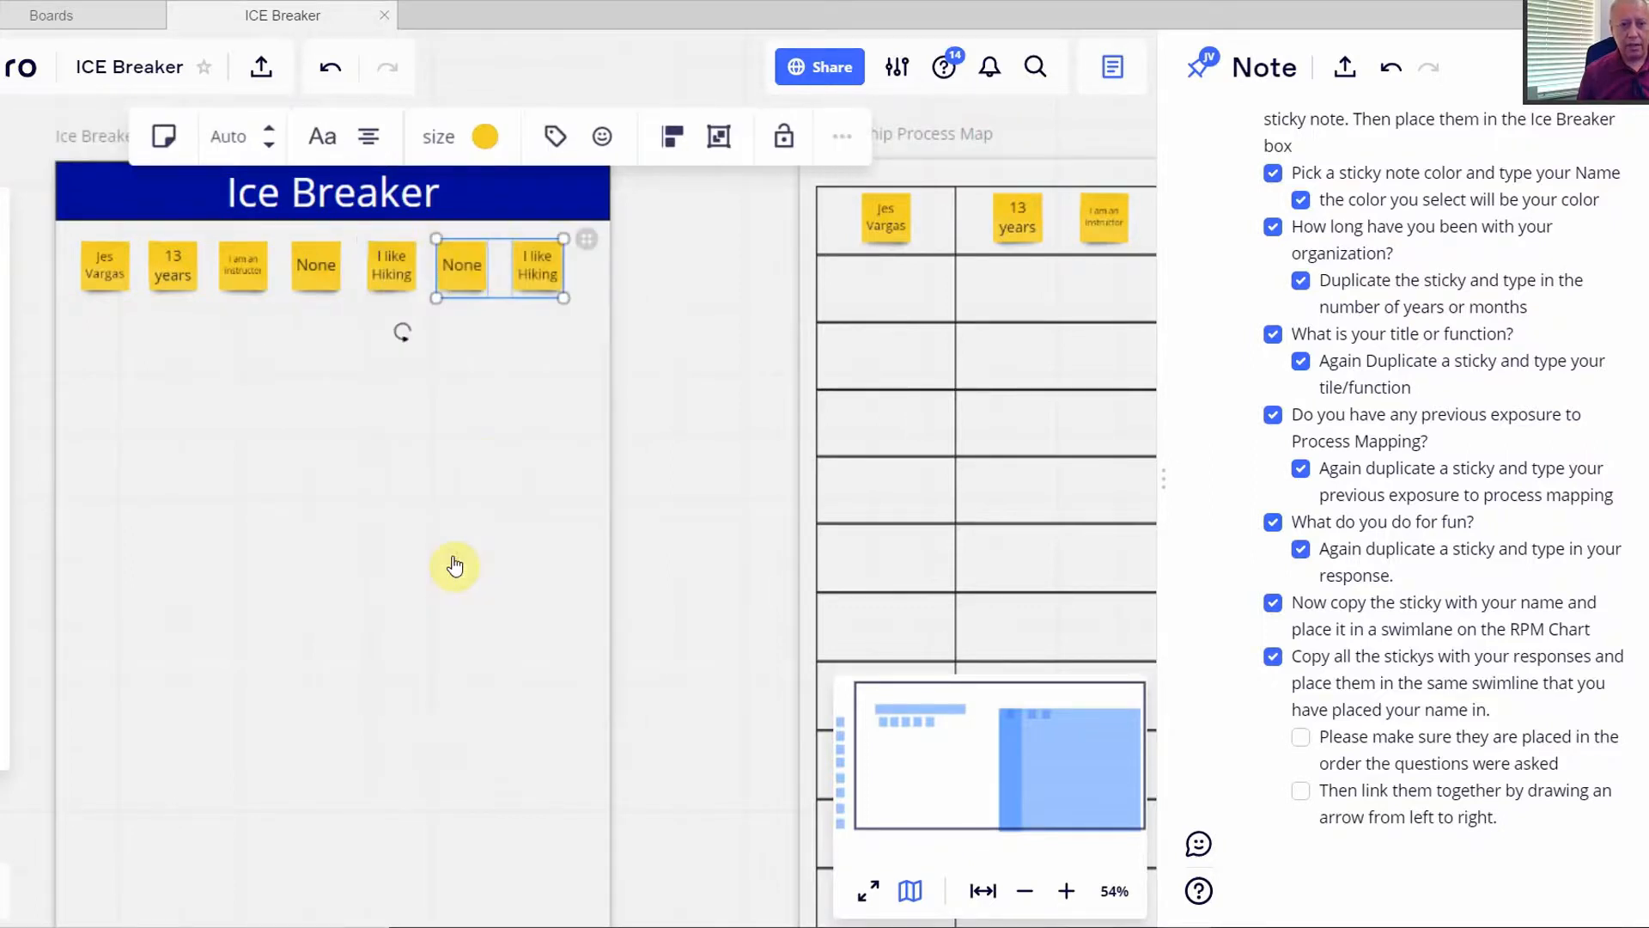
pyautogui.moveTo(467, 276); pyautogui.dragTo(1147, 230)
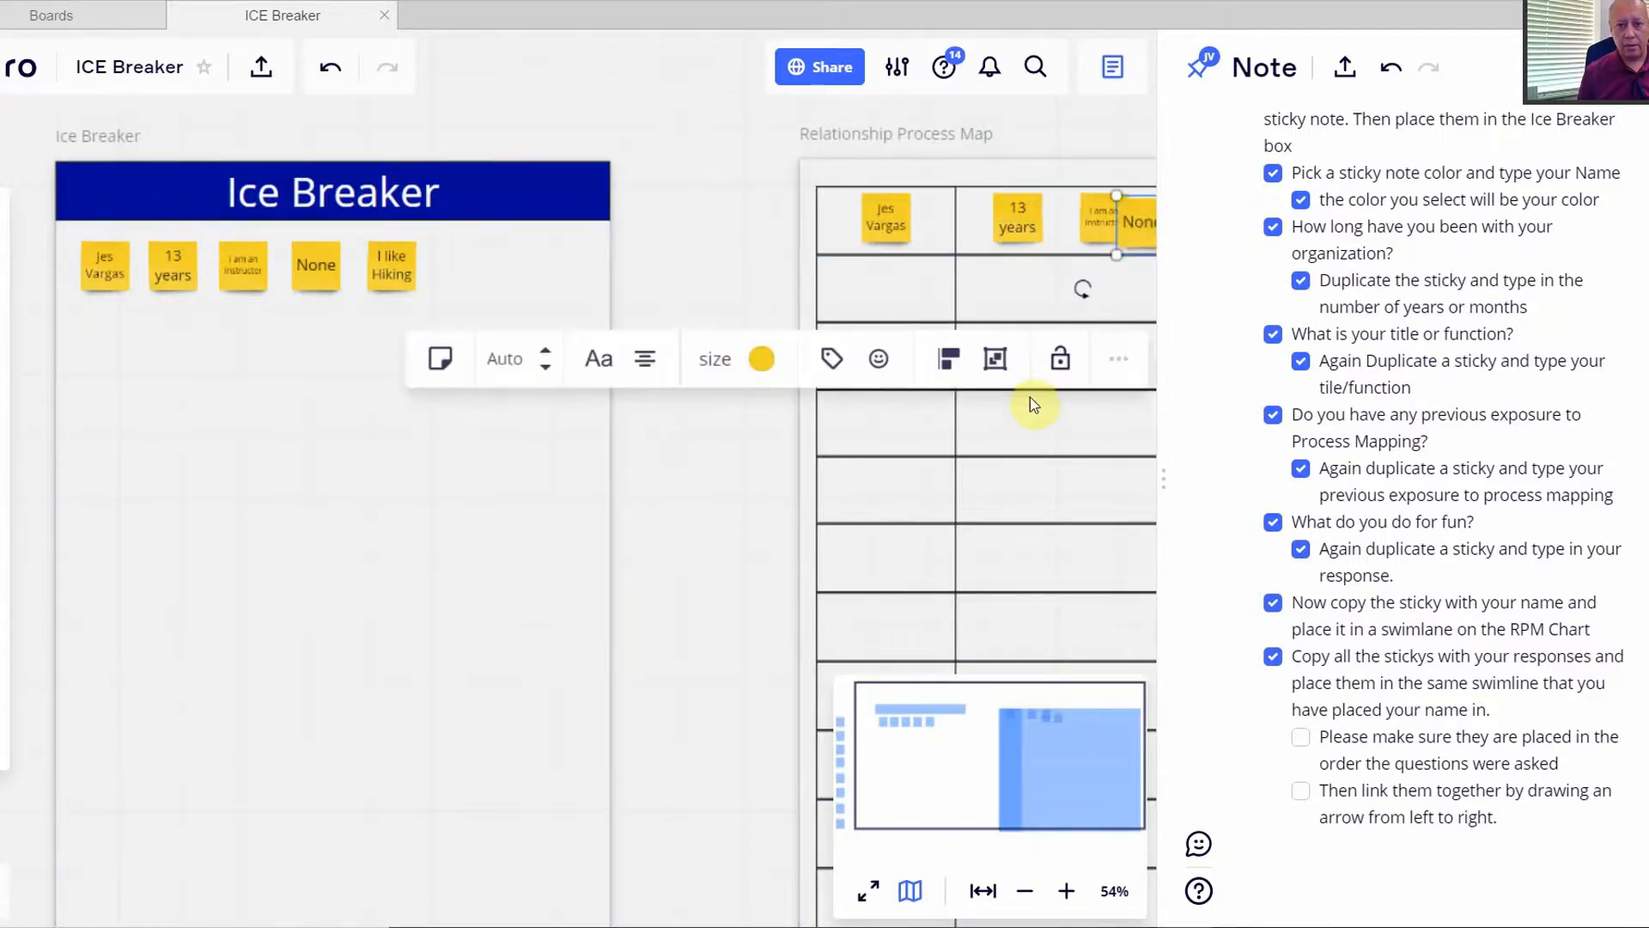
pyautogui.moveTo(1018, 431); pyautogui.dragTo(541, 408)
pyautogui.moveTo(667, 210); pyautogui.dragTo(705, 212)
pyautogui.click(731, 400)
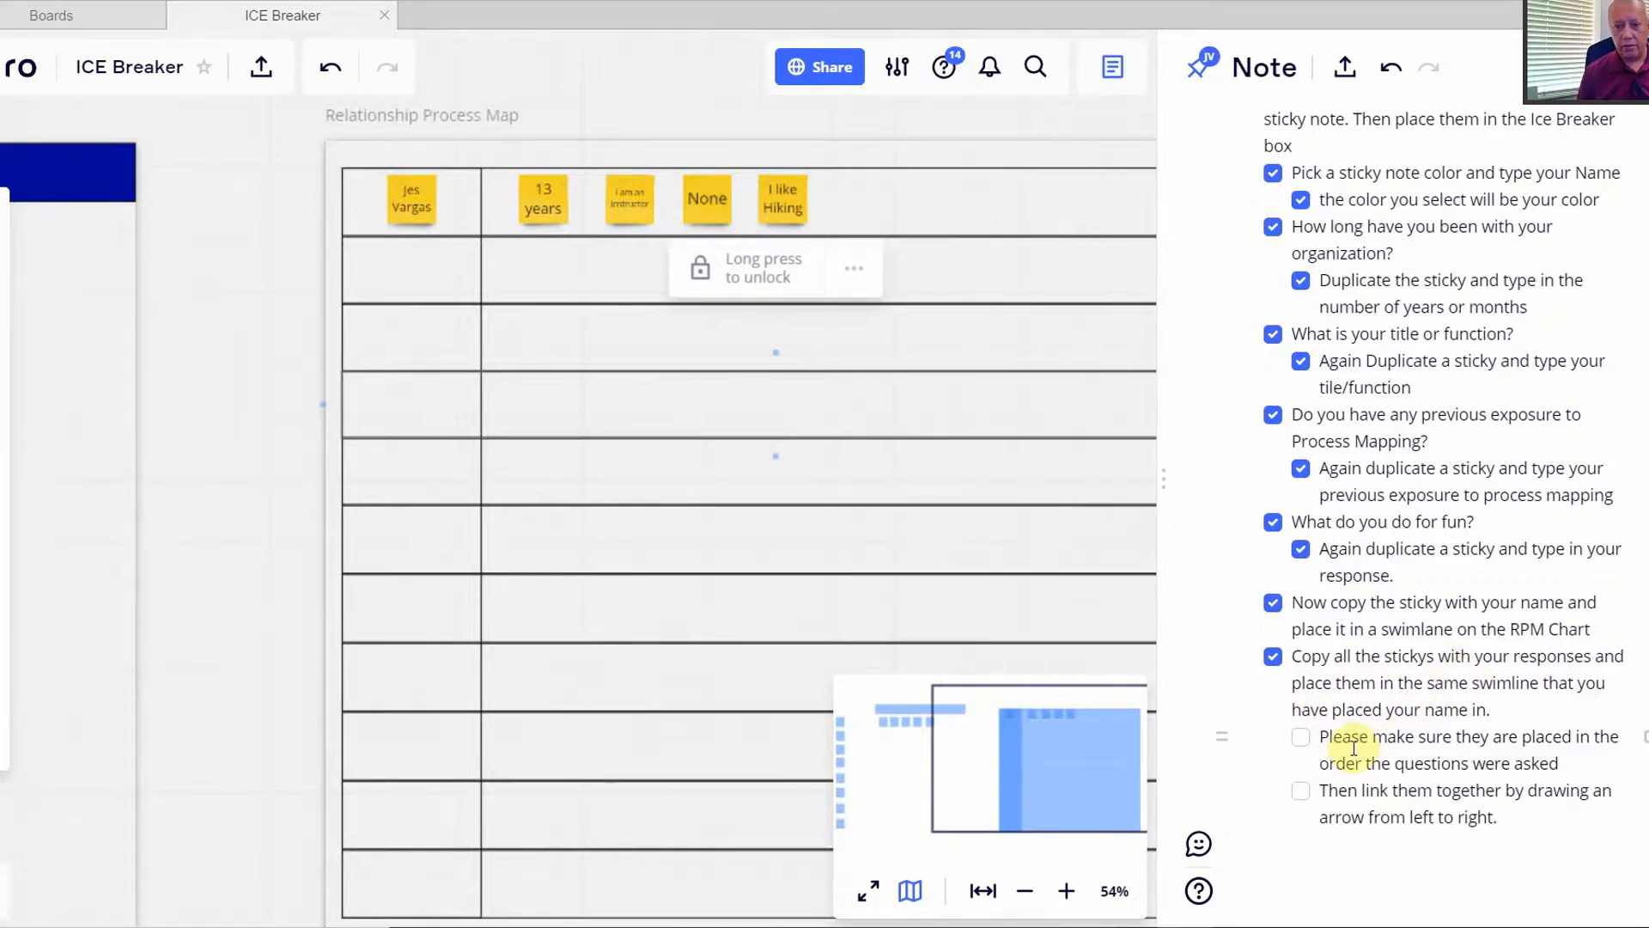
# - Tick the keep-in-order item and draw a red arrow from '13 years' to 'I am an instructor'
pyautogui.click(1300, 747)
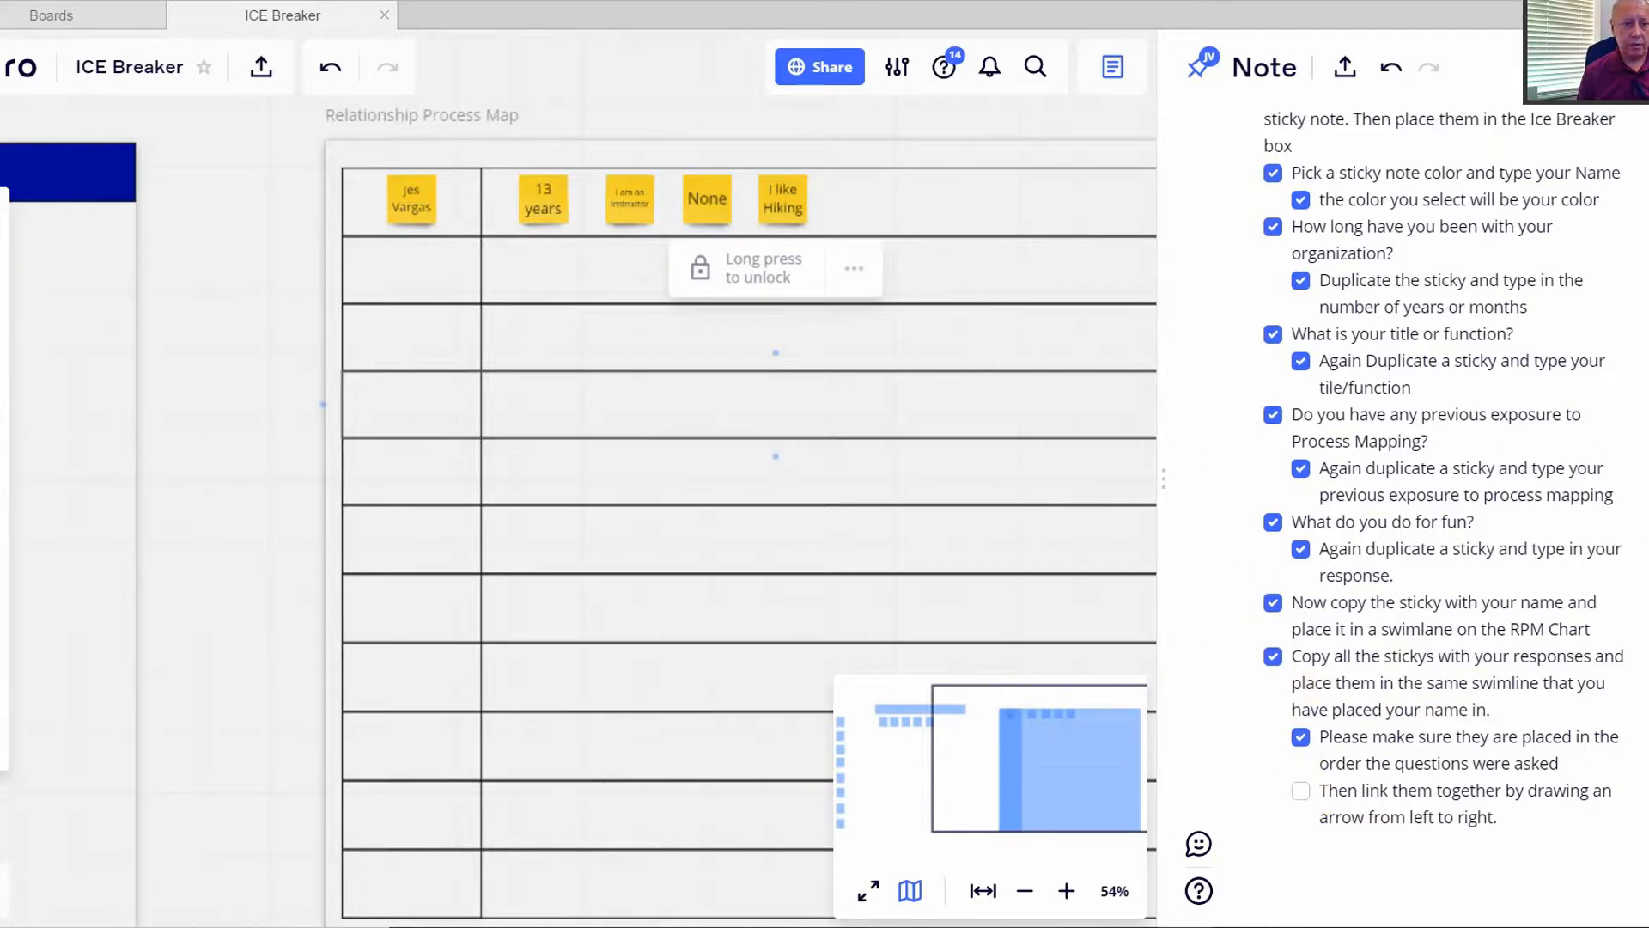
pyautogui.press('l')
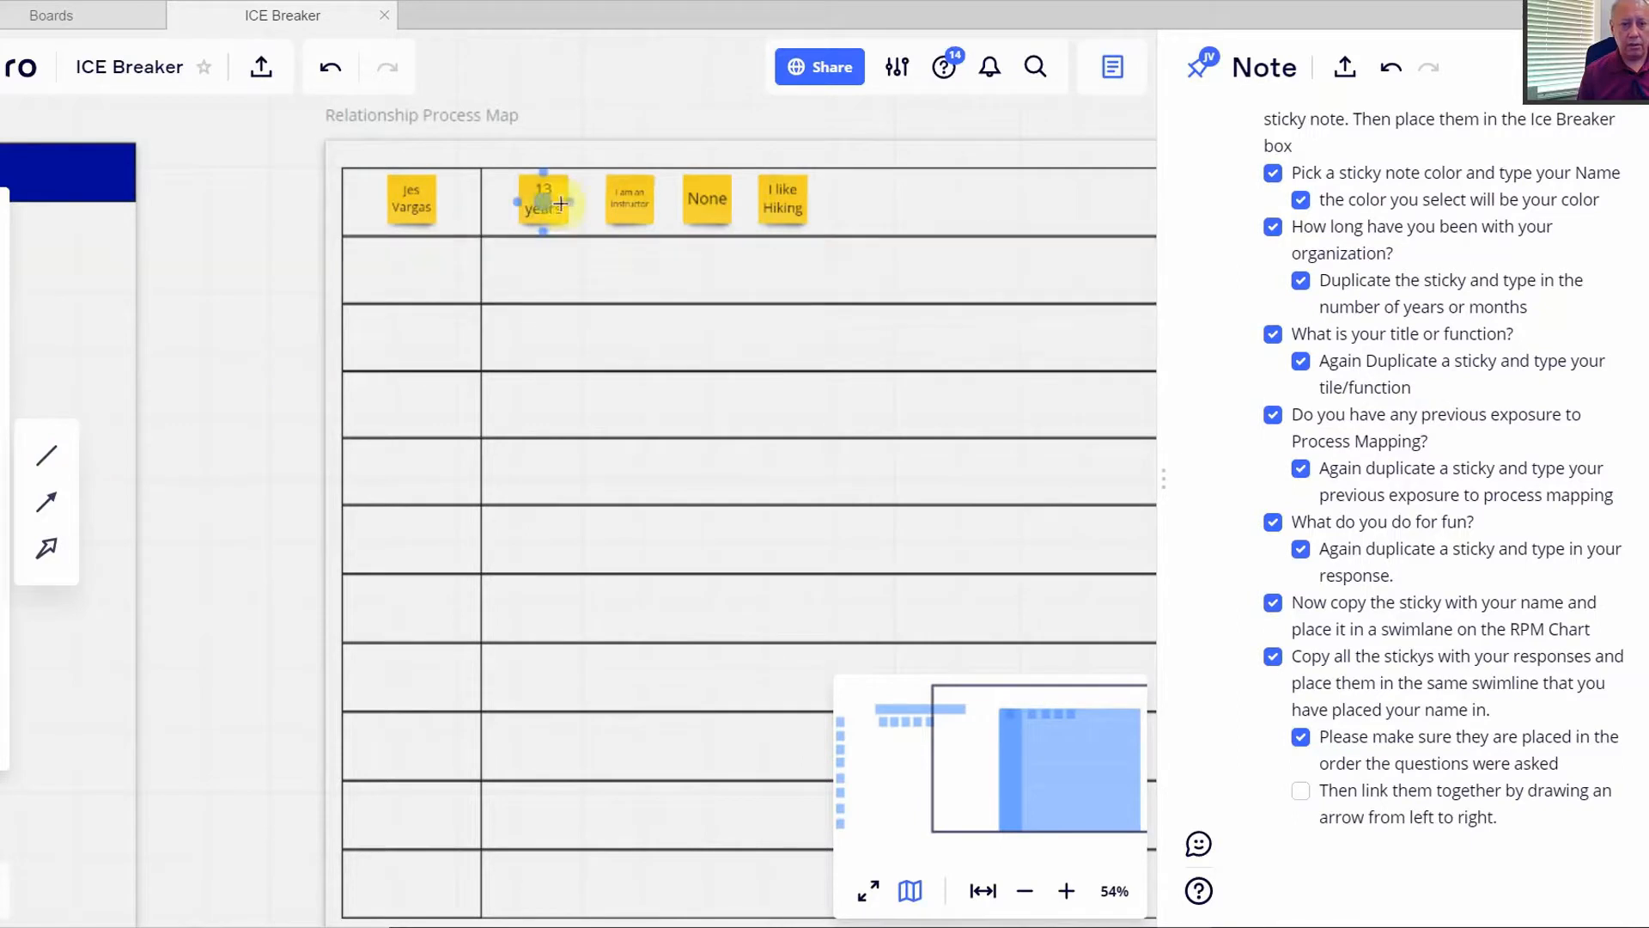
pyautogui.moveTo(560, 204); pyautogui.dragTo(604, 202)
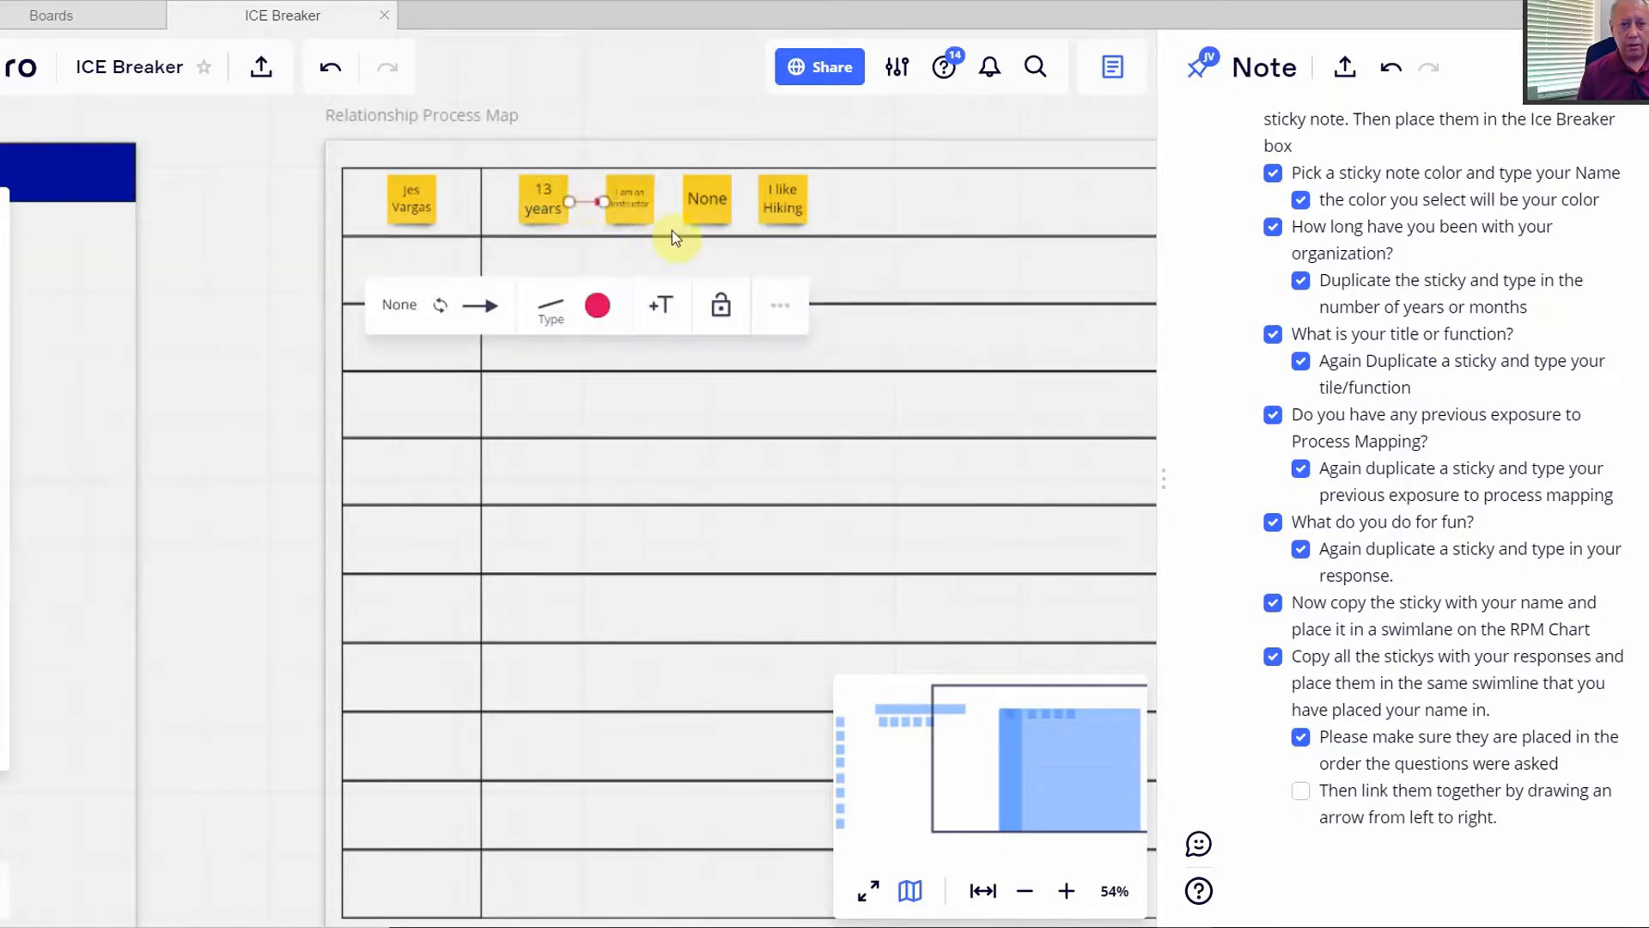
pyautogui.click(486, 307)
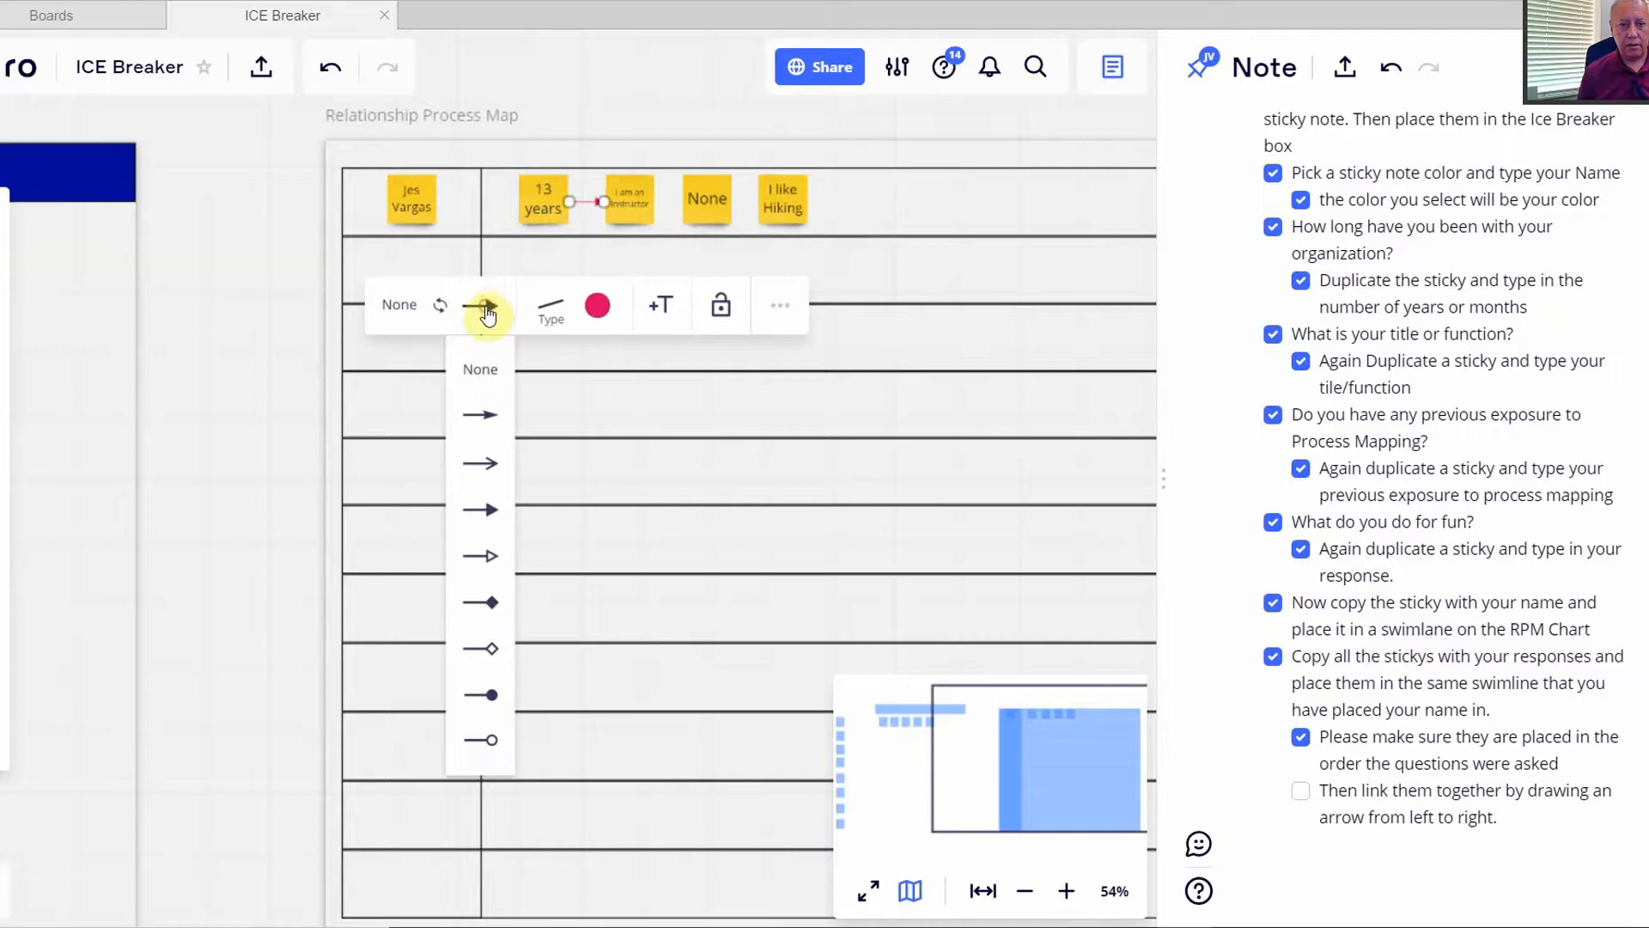
pyautogui.click(500, 311)
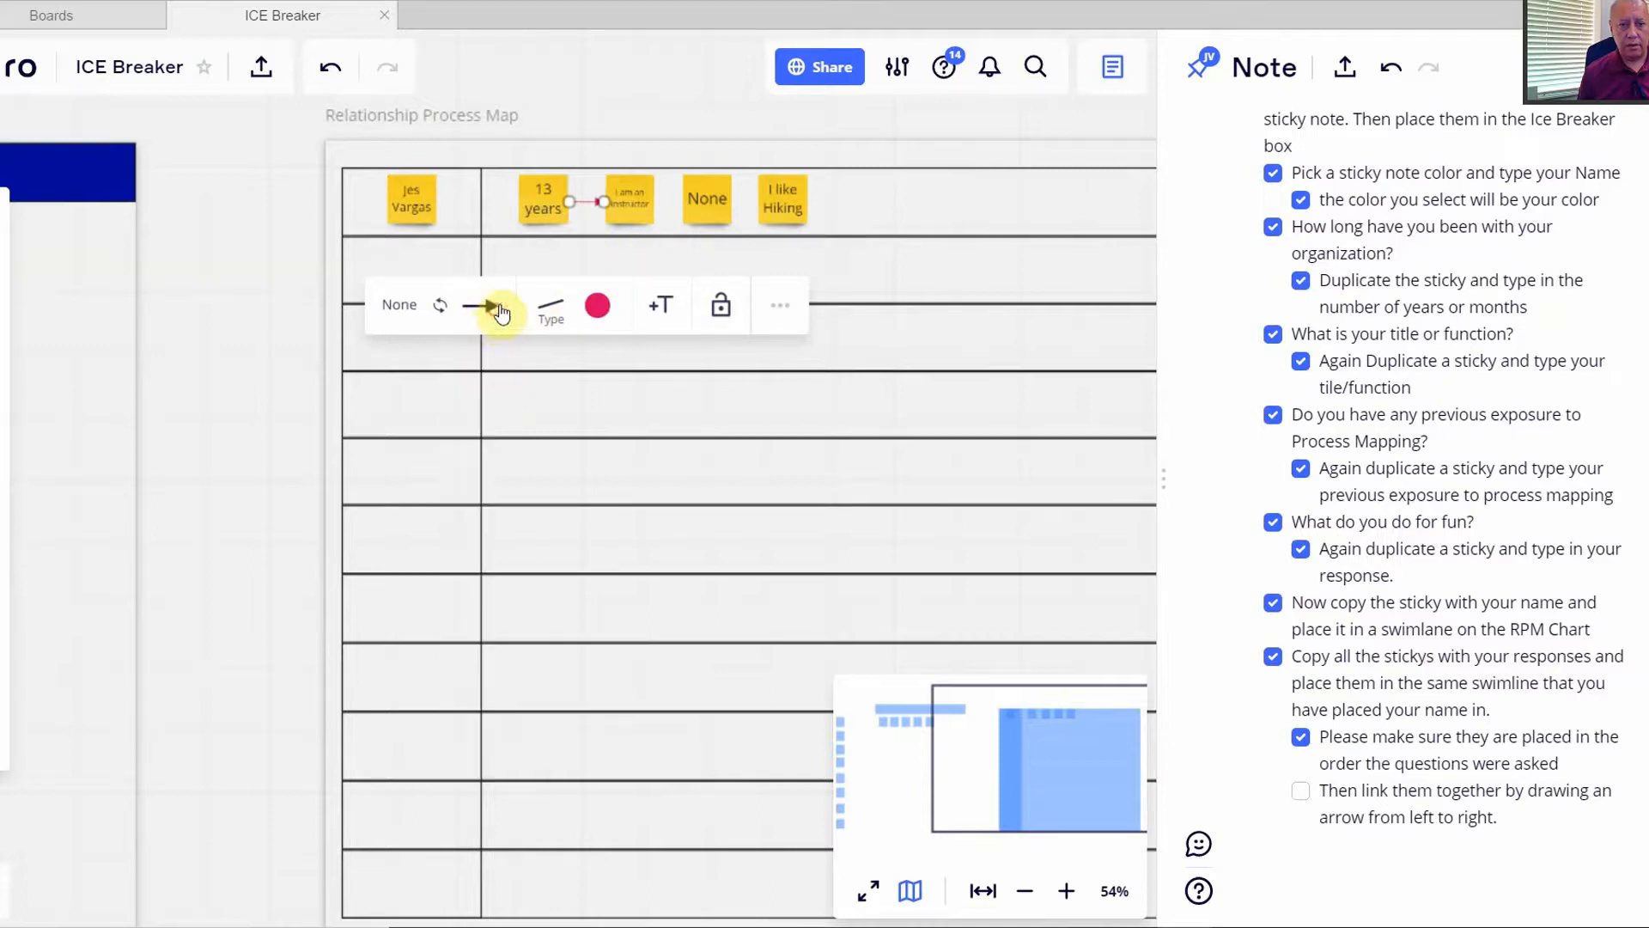
pyautogui.click(661, 213)
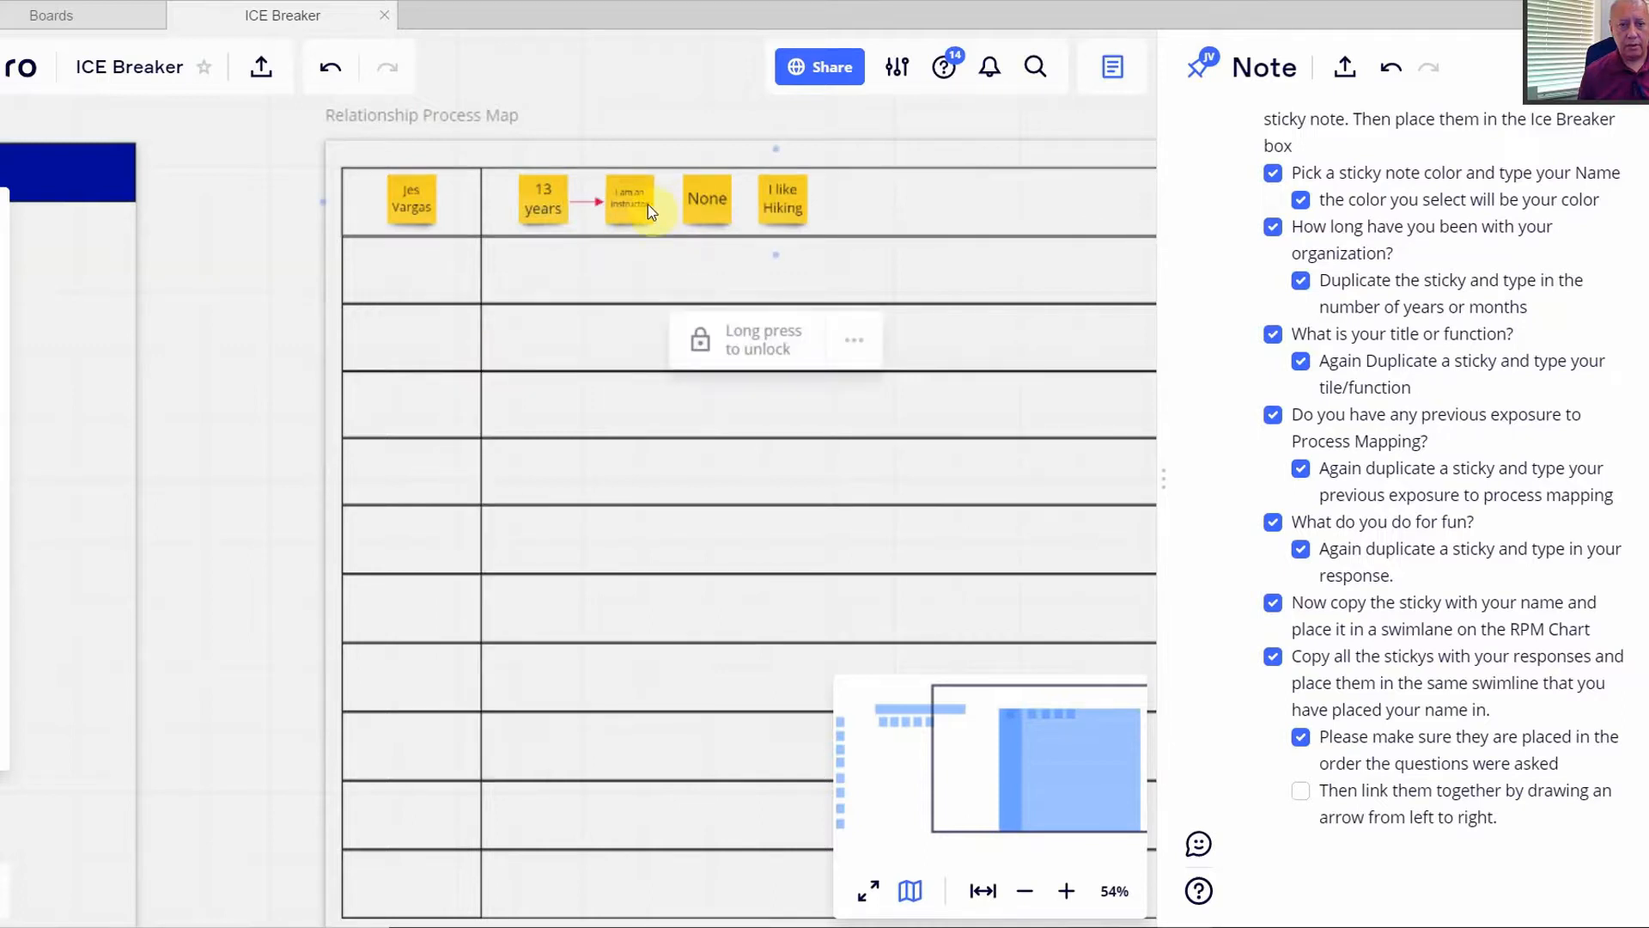
# - Draw a red arrow from 'I am an instructor' to 'None'
pyautogui.click(5, 496)
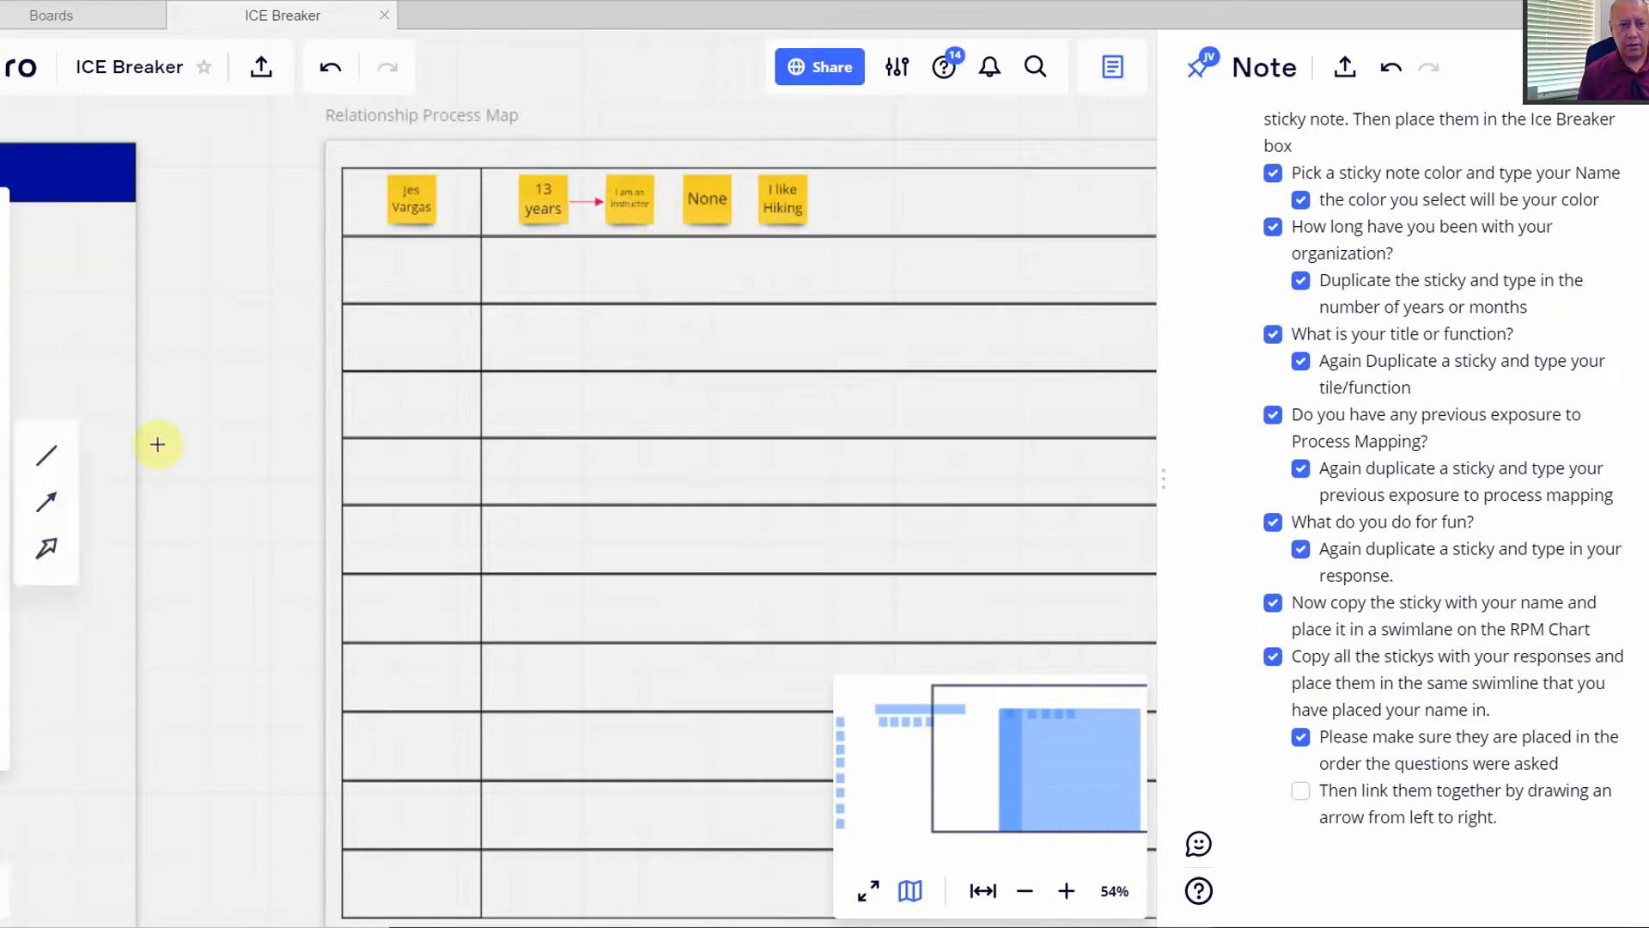
pyautogui.moveTo(657, 201); pyautogui.dragTo(681, 200)
pyautogui.scroll(5, 695, 245)
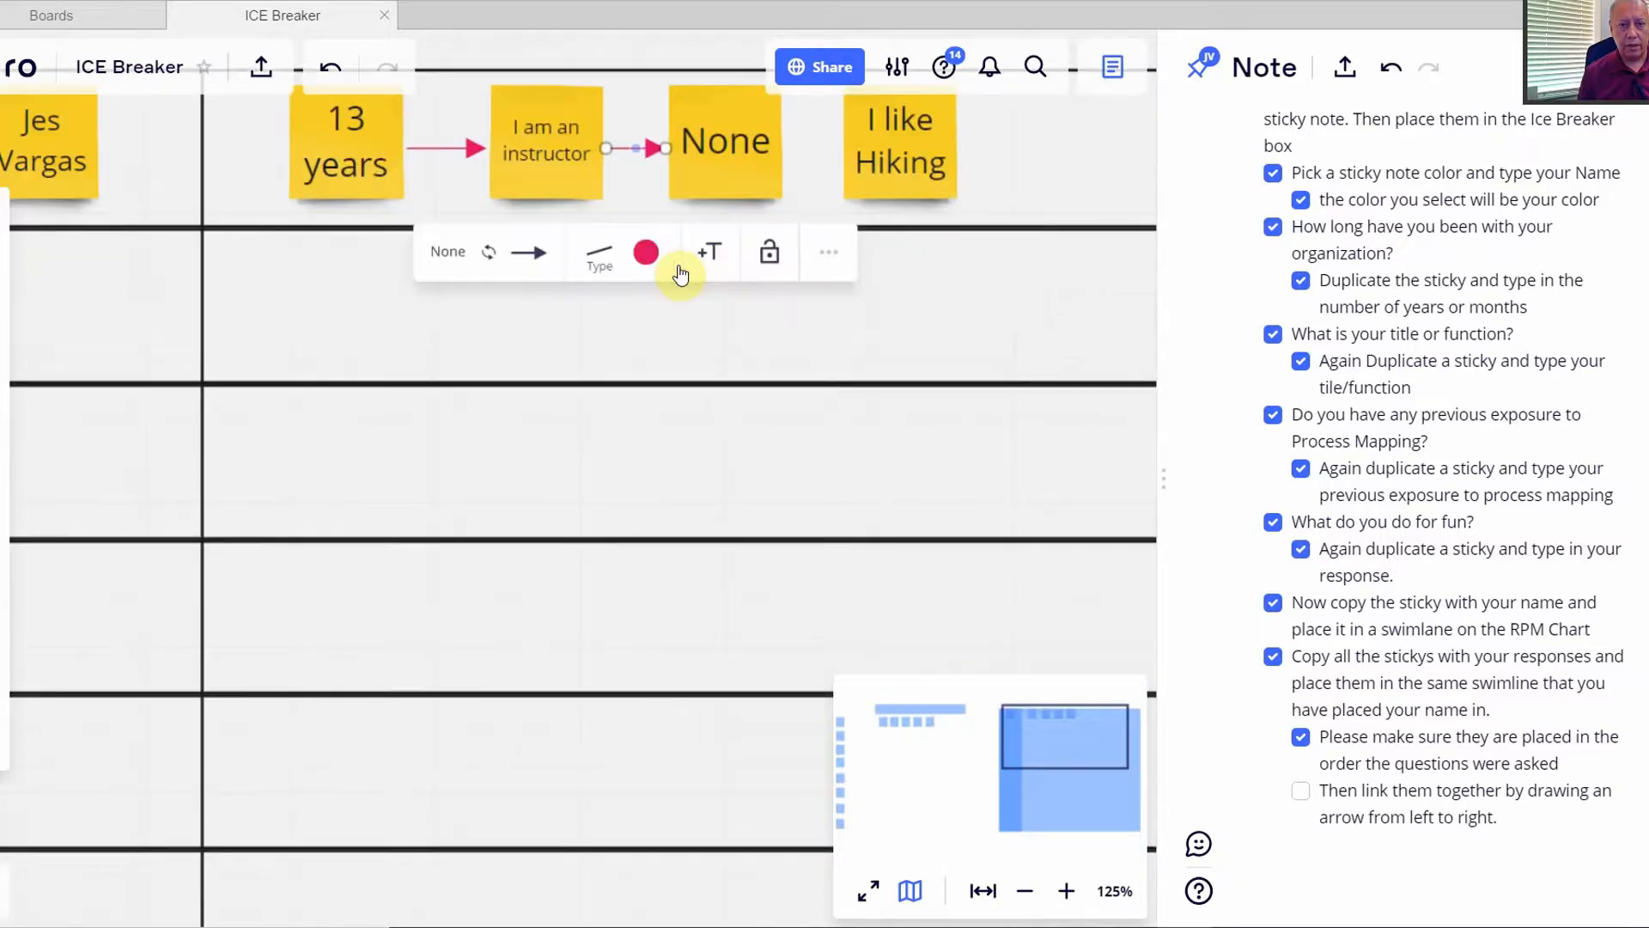
pyautogui.moveTo(693, 338); pyautogui.dragTo(621, 541)
pyautogui.scroll(3, 621, 541)
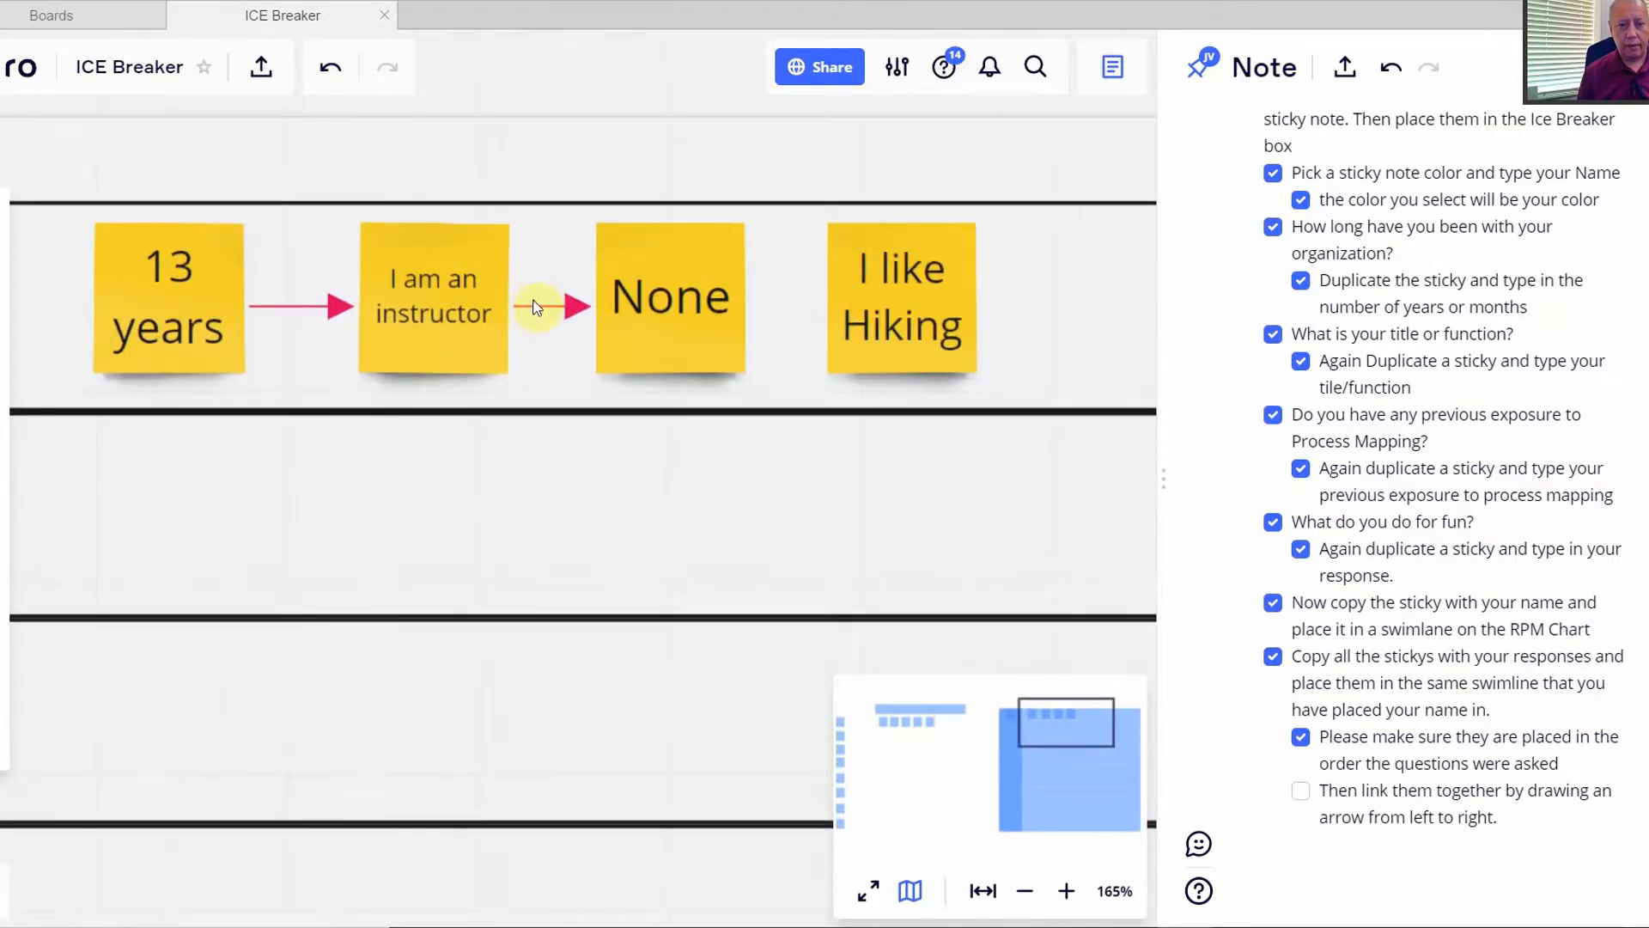
# - Duplicate that arrow and place it linking 'None' to 'I like Hiking'
pyautogui.click(534, 311)
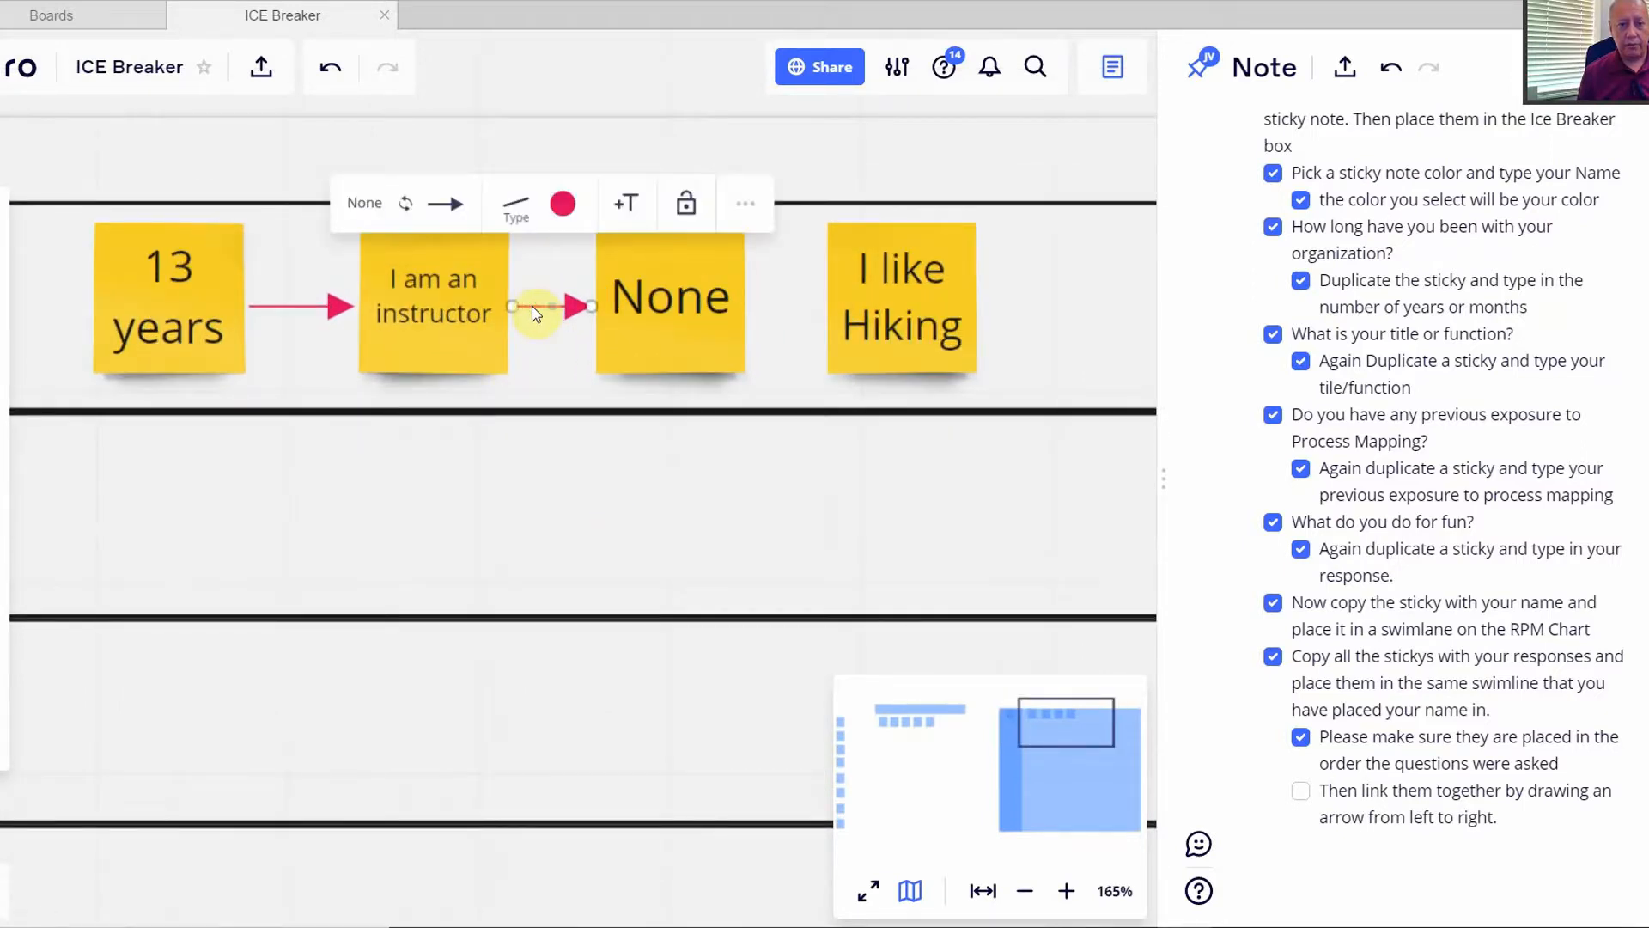
pyautogui.rightClick(533, 310)
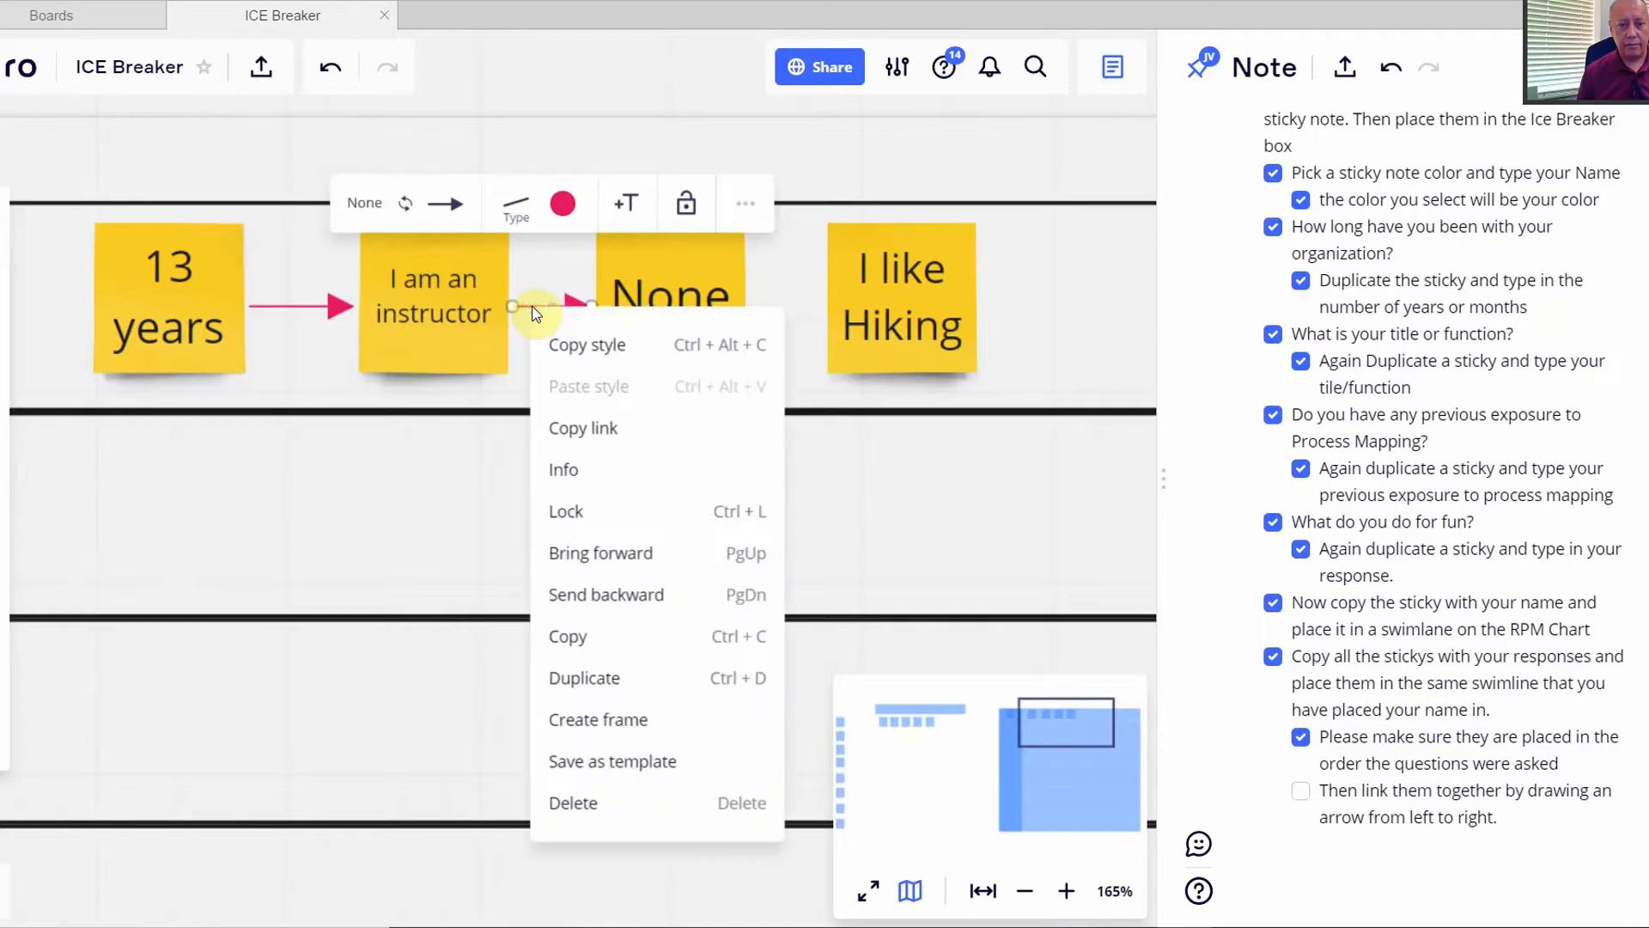
pyautogui.click(578, 674)
pyautogui.moveTo(650, 307); pyautogui.dragTo(775, 301)
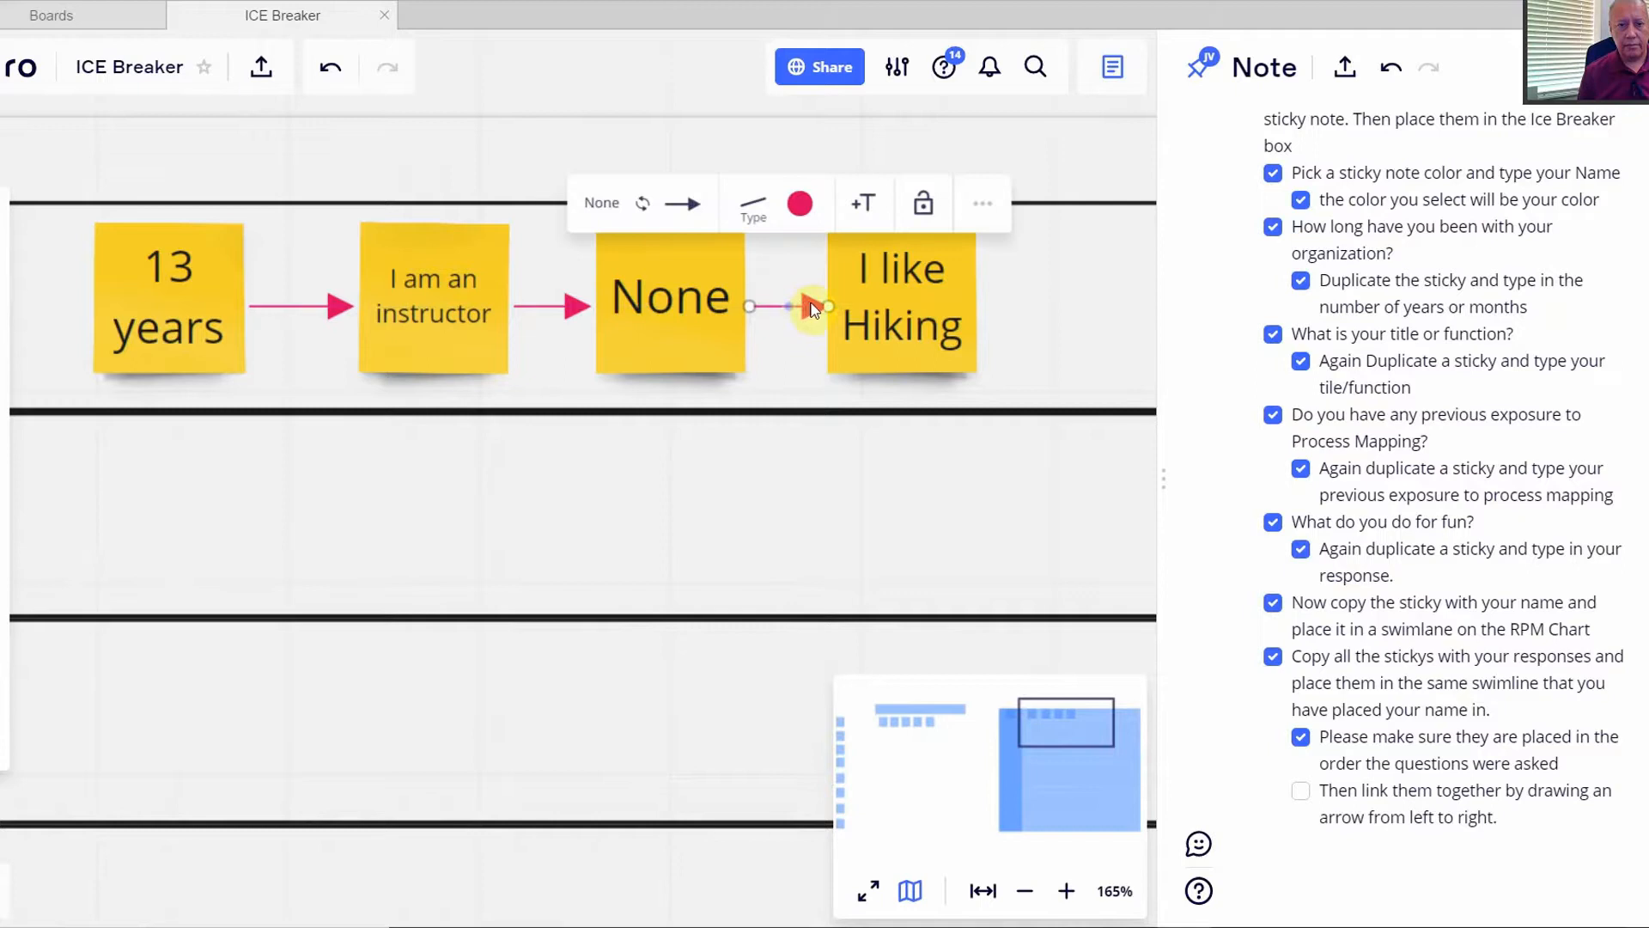
pyautogui.click(785, 451)
pyautogui.scroll(-5, 604, 593)
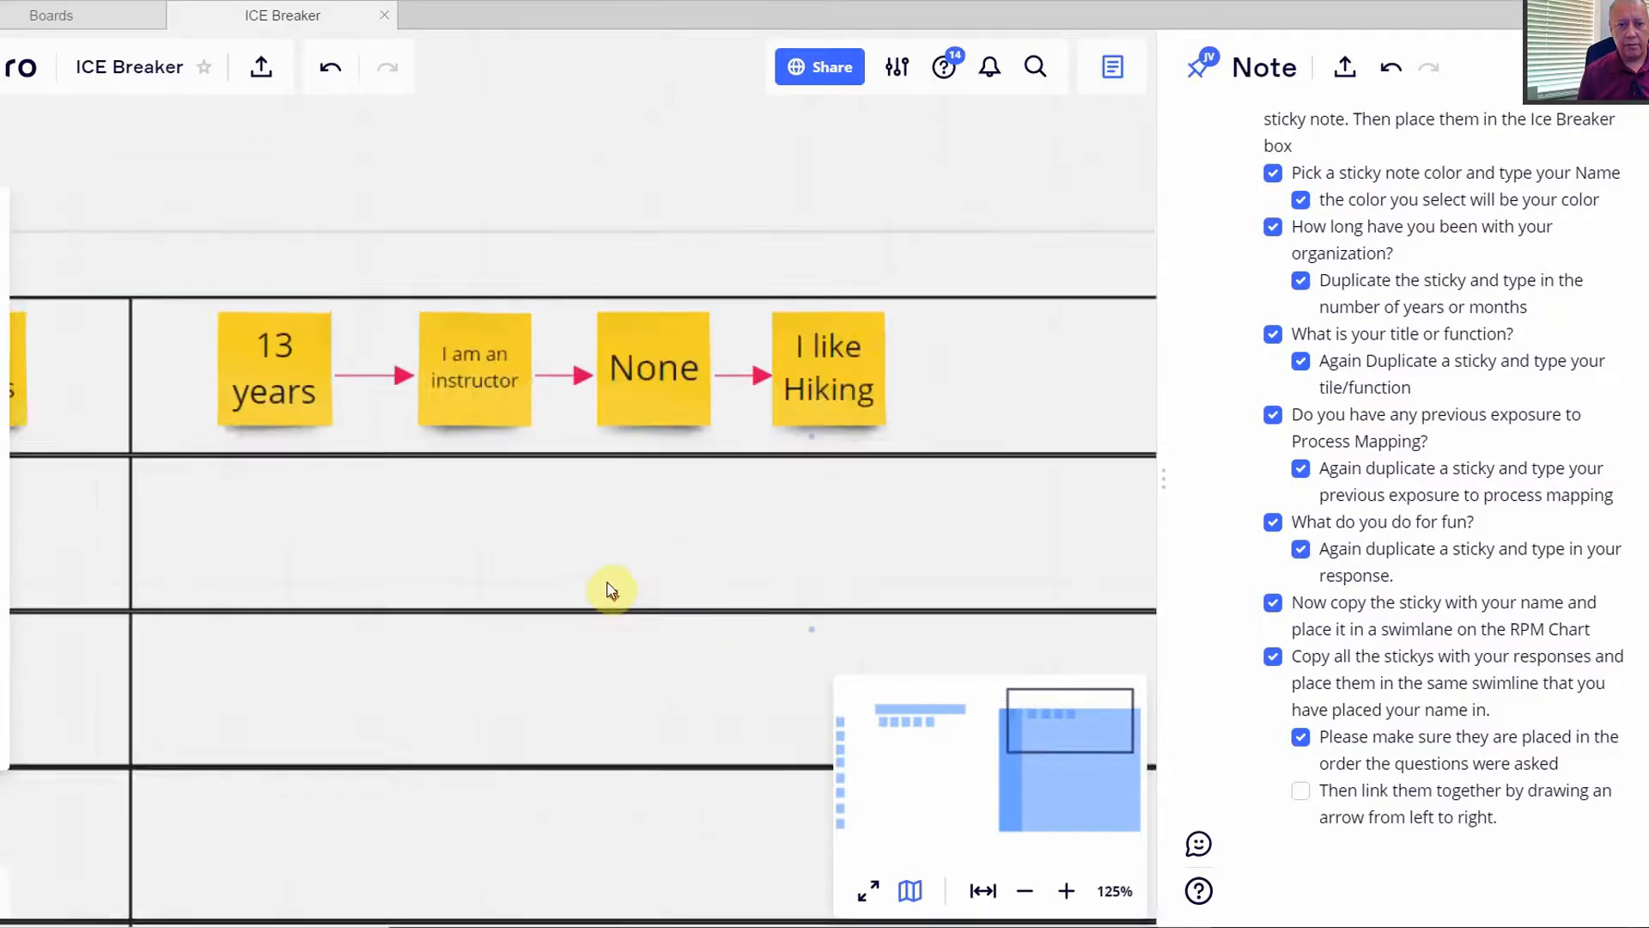
# - Tick the final 'Then link them together' checklist item
pyautogui.scroll(-1, 612, 589)
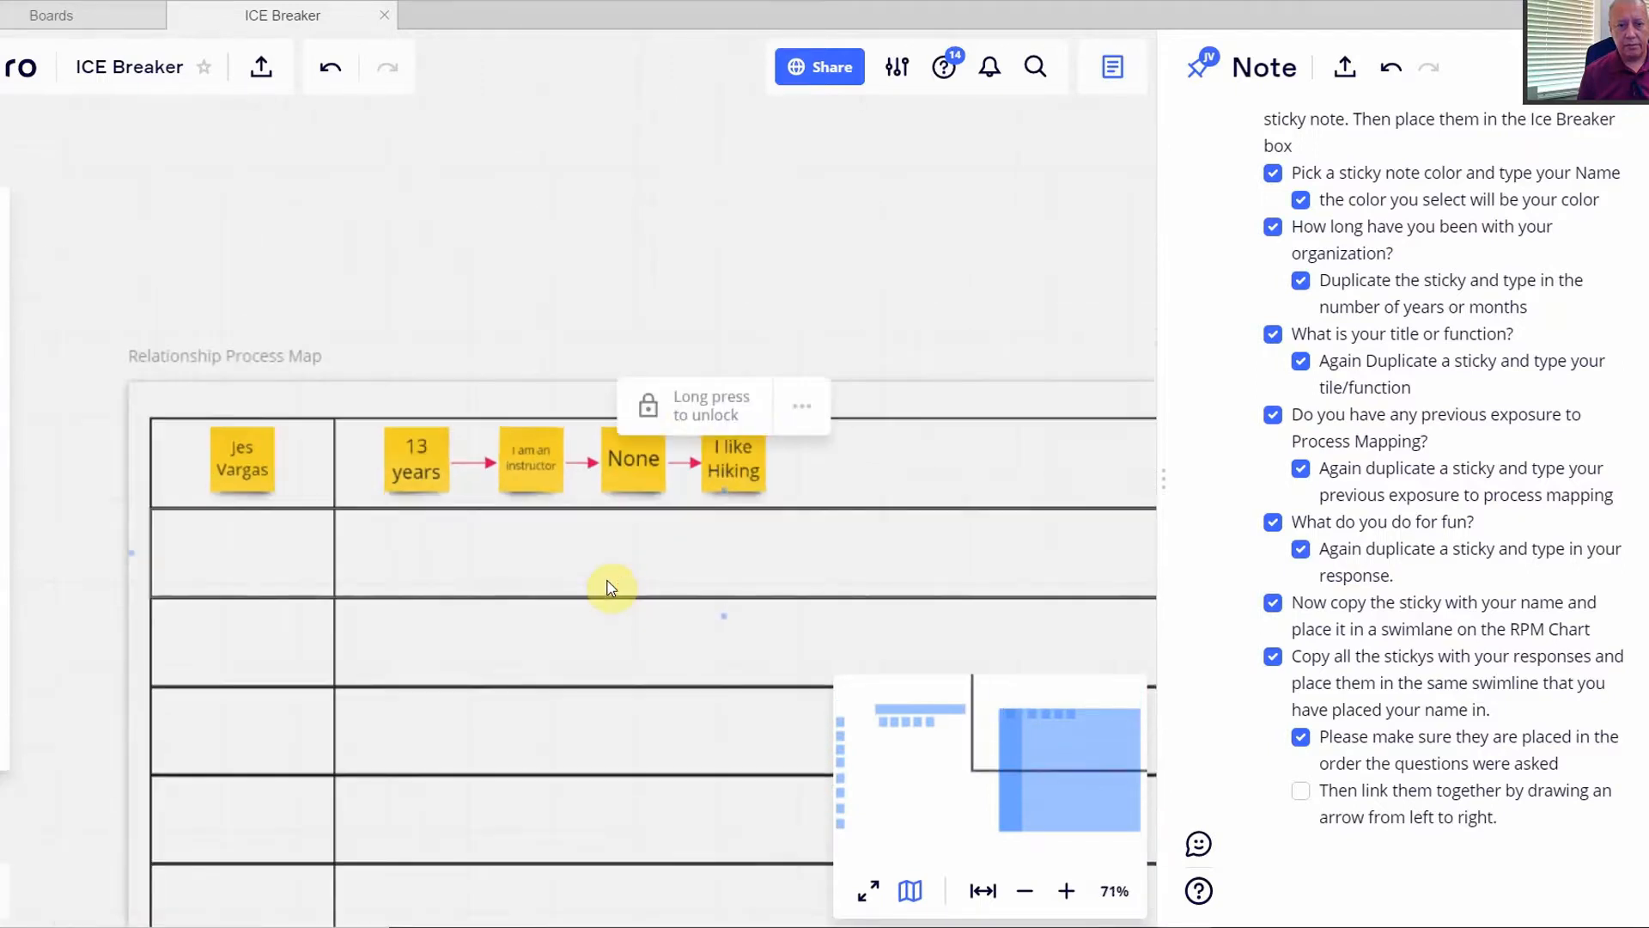
pyautogui.click(1297, 789)
pyautogui.scroll(-2, 661, 700)
pyautogui.scroll(-1, 658, 698)
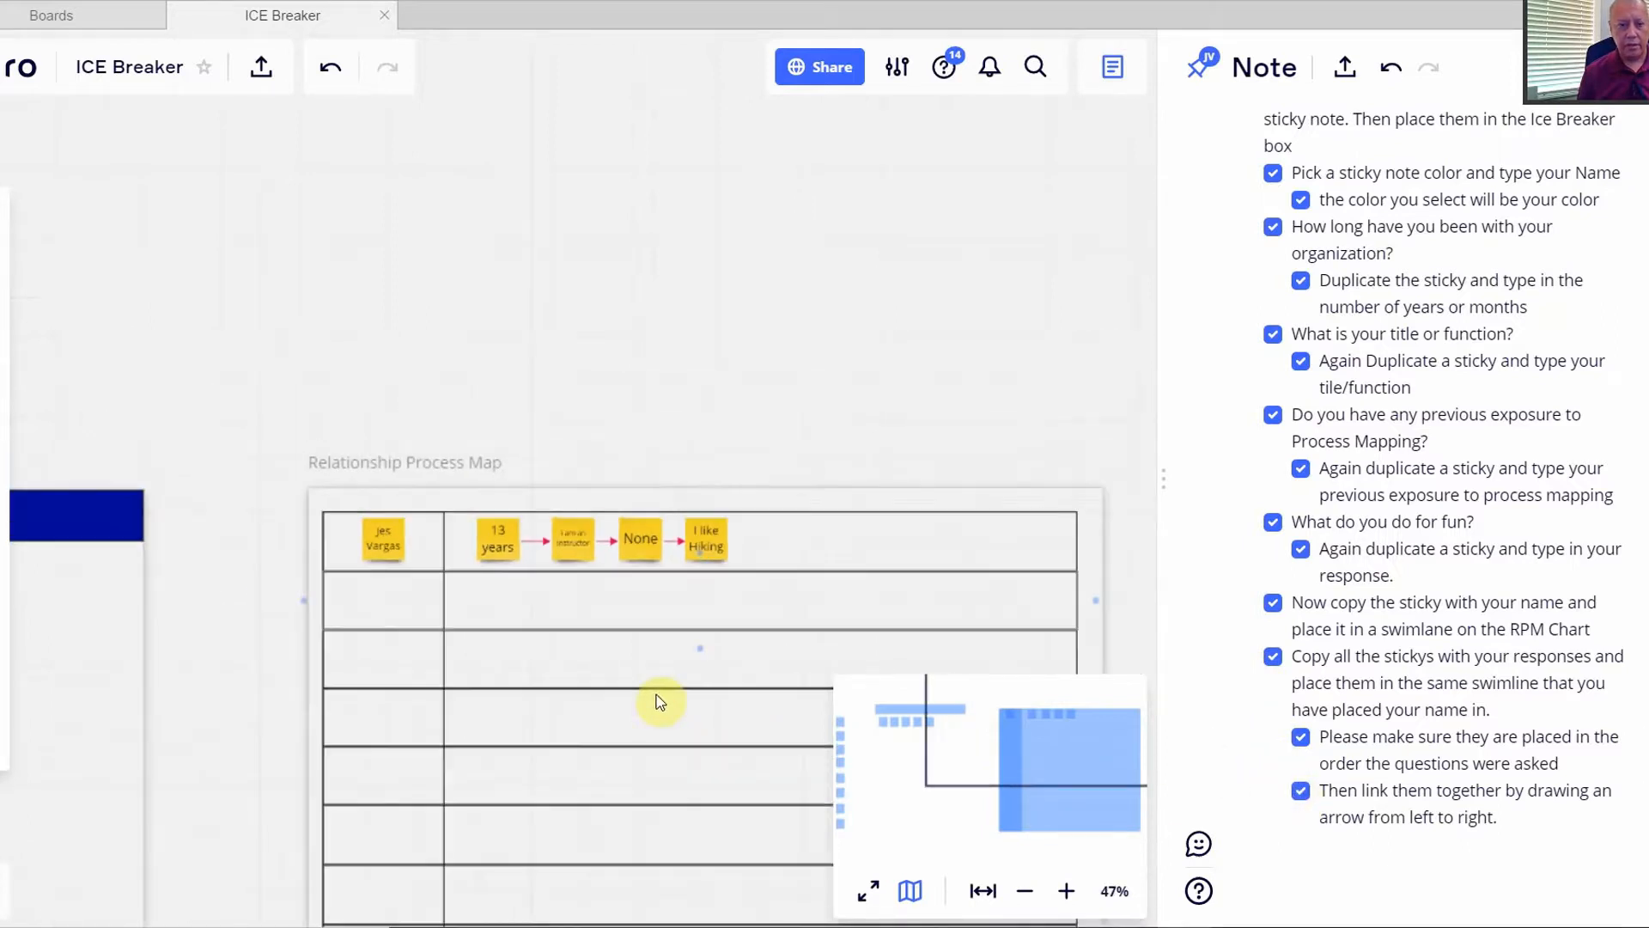
# - Zoom out and pan the board over to empty canvas
pyautogui.moveTo(658, 689); pyautogui.dragTo(864, 347)
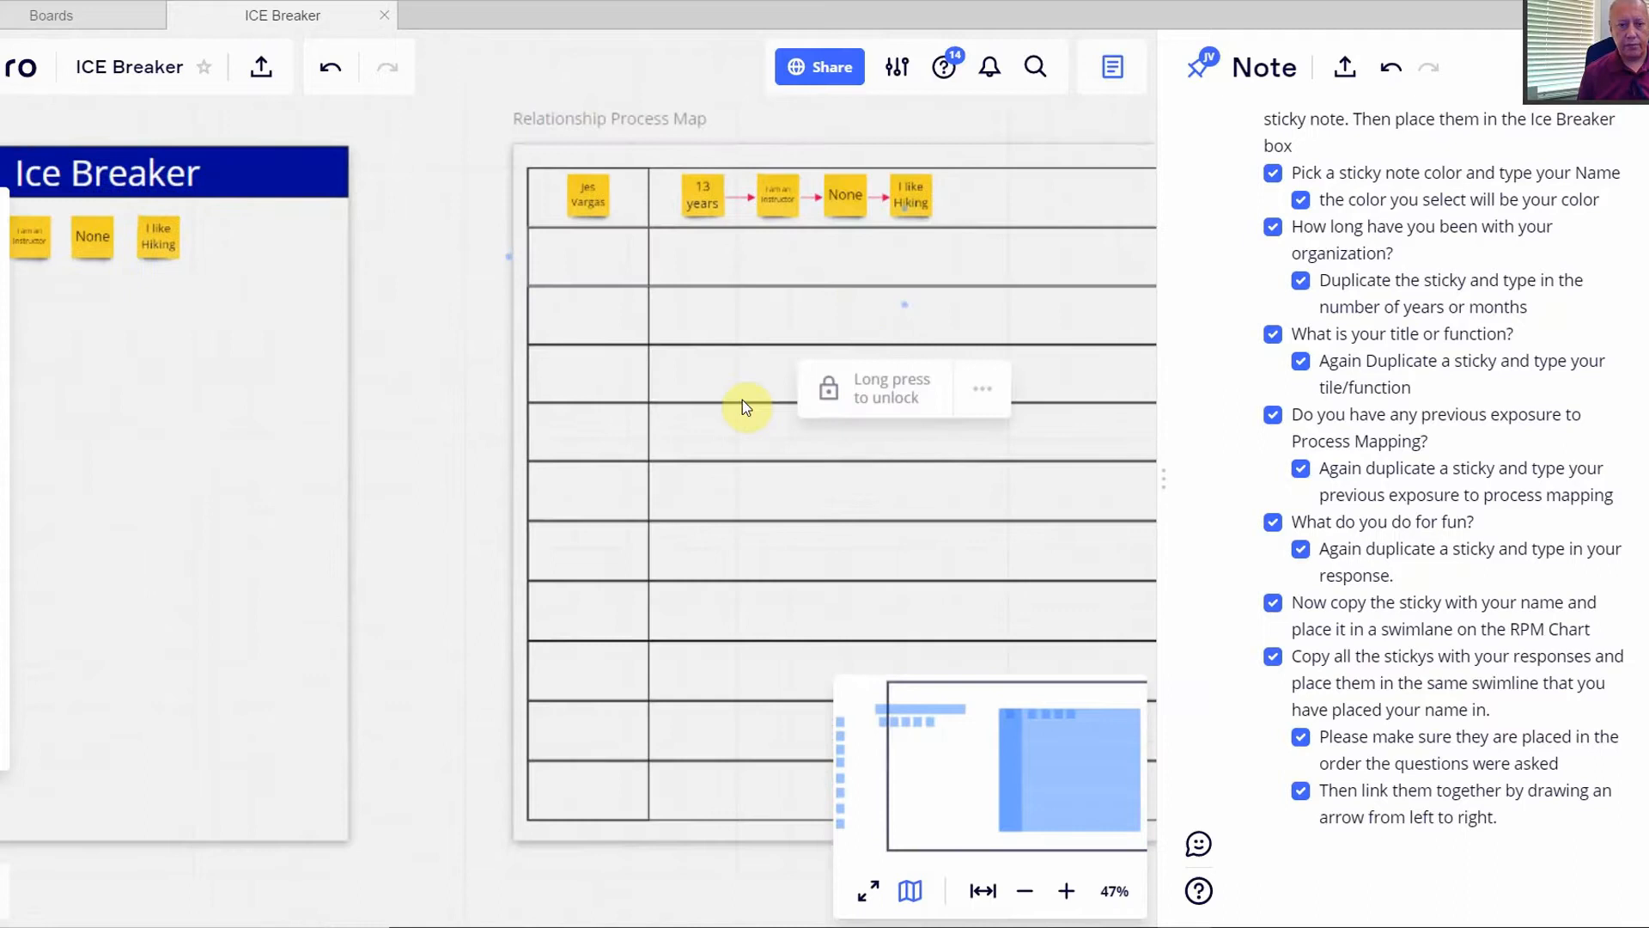
pyautogui.scroll(-1, 742, 400)
pyautogui.scroll(-1, 743, 399)
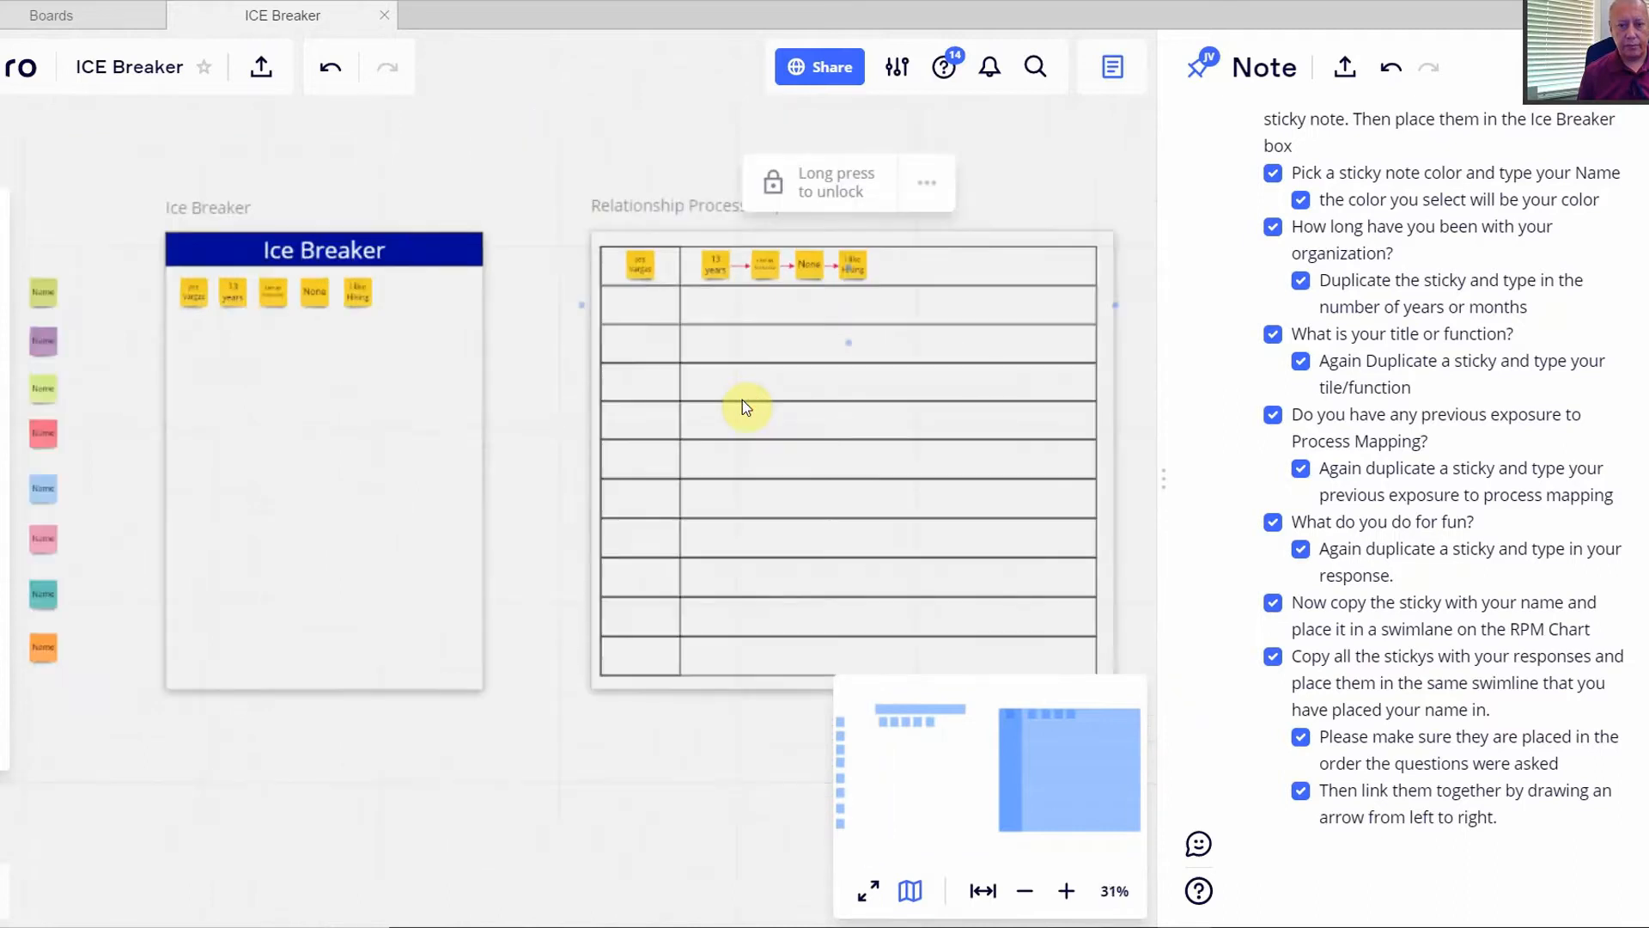
pyautogui.scroll(-1, 516, 509)
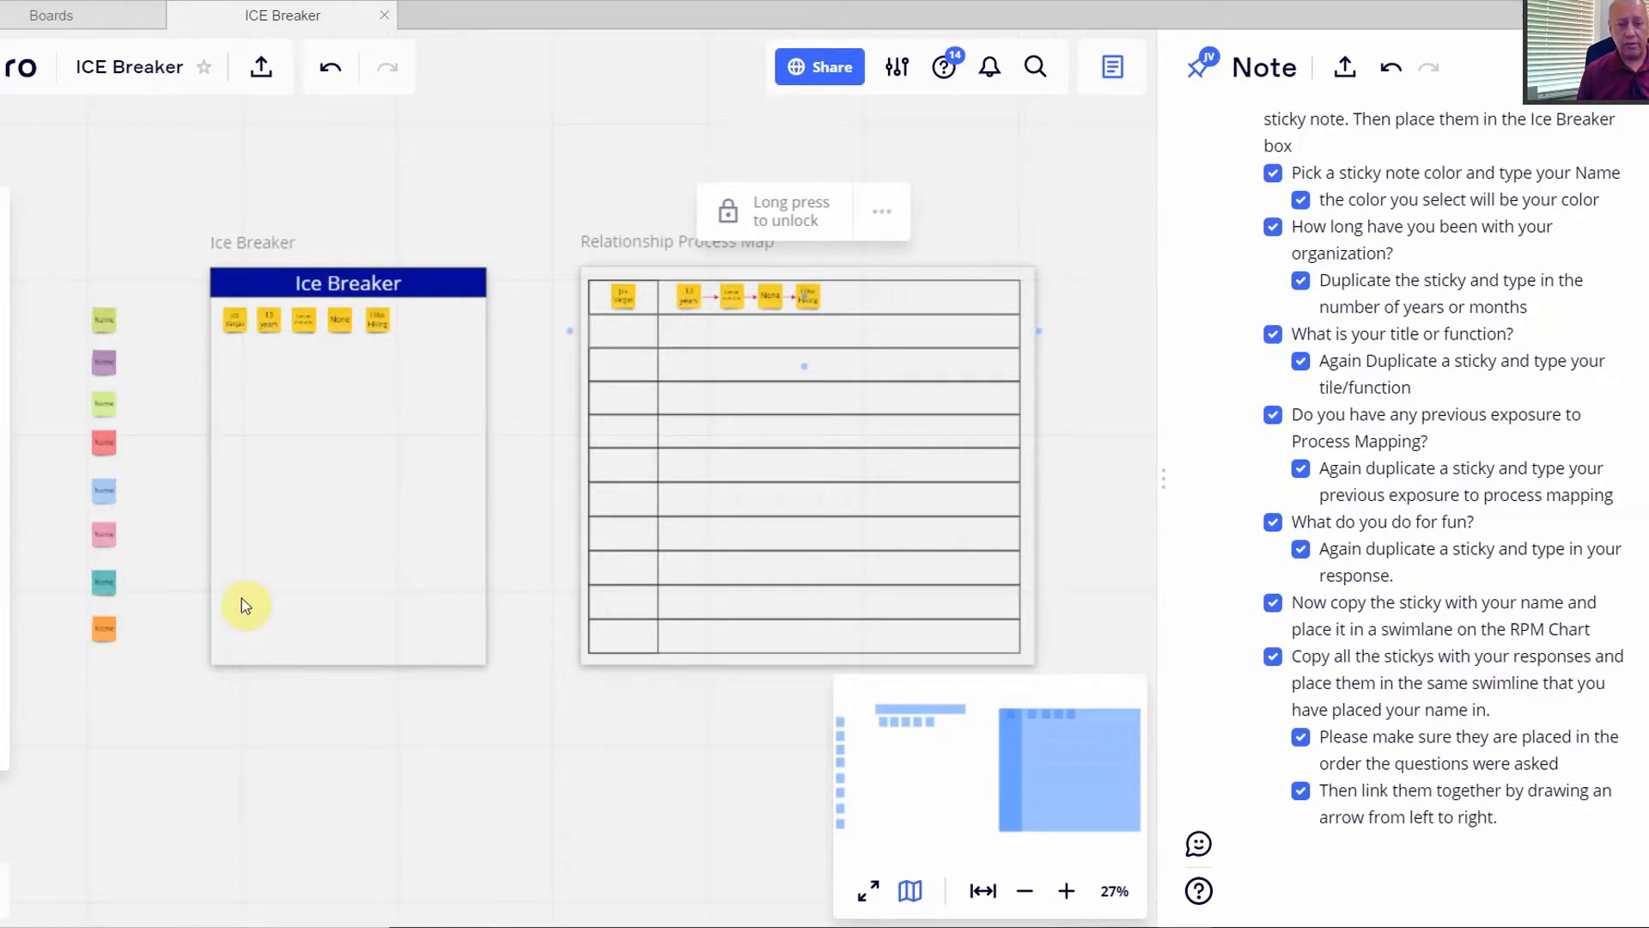
pyautogui.scroll(-5, 475, 730)
pyautogui.moveTo(393, 799); pyautogui.dragTo(725, 438)
pyautogui.click(975, 158)
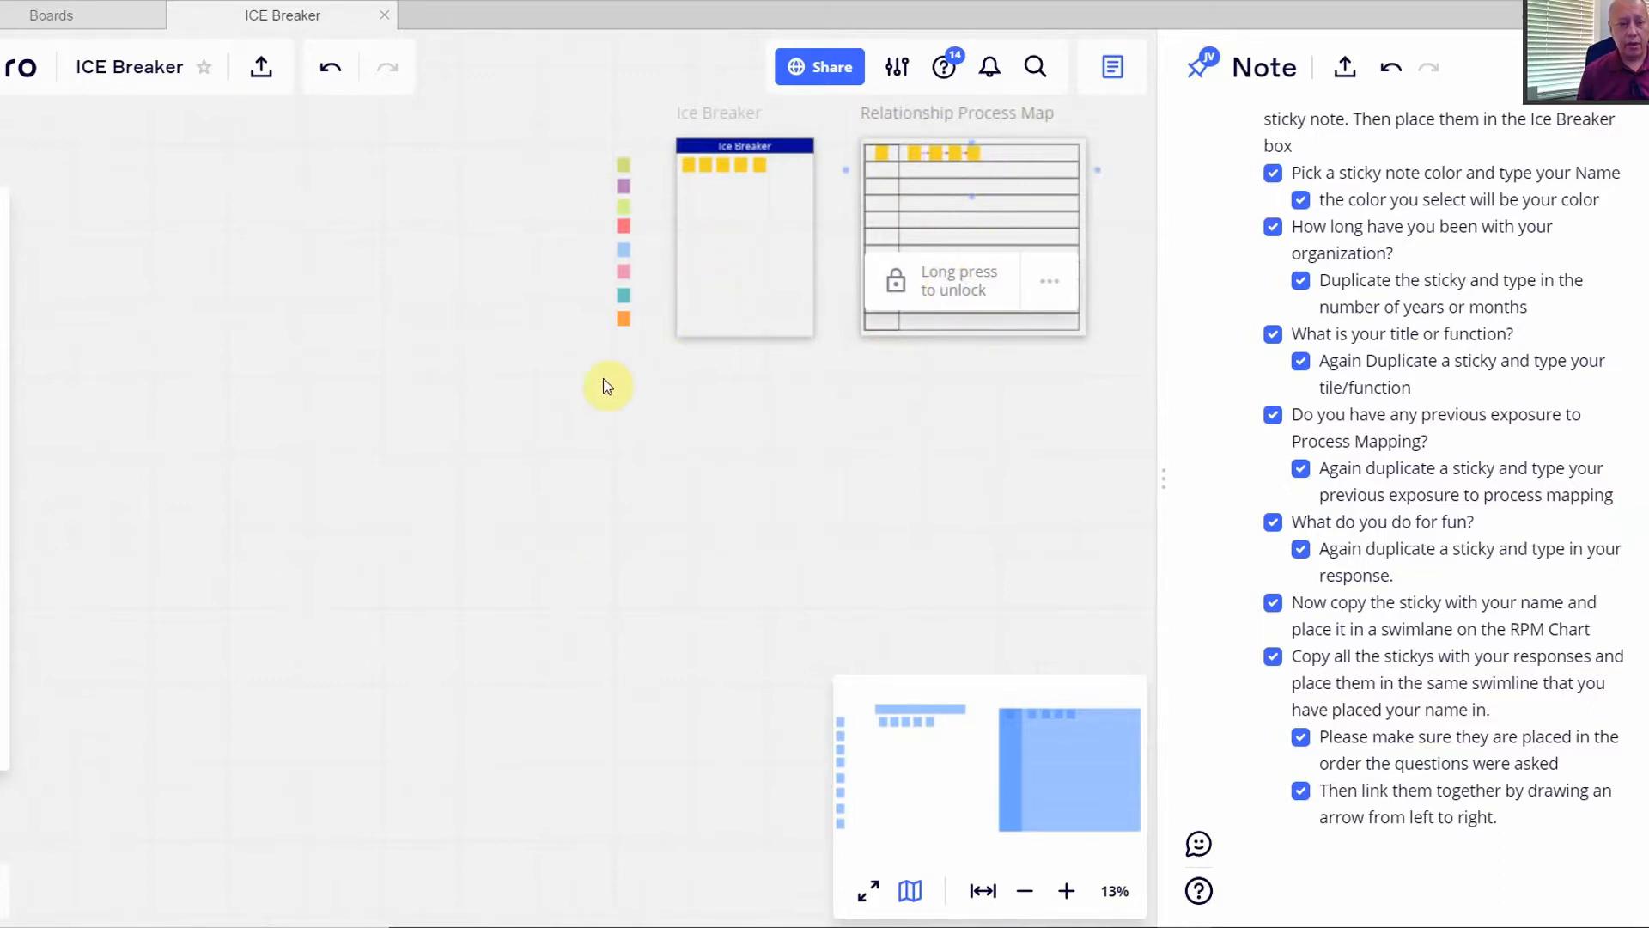
pyautogui.moveTo(136, 519); pyautogui.dragTo(237, 337)
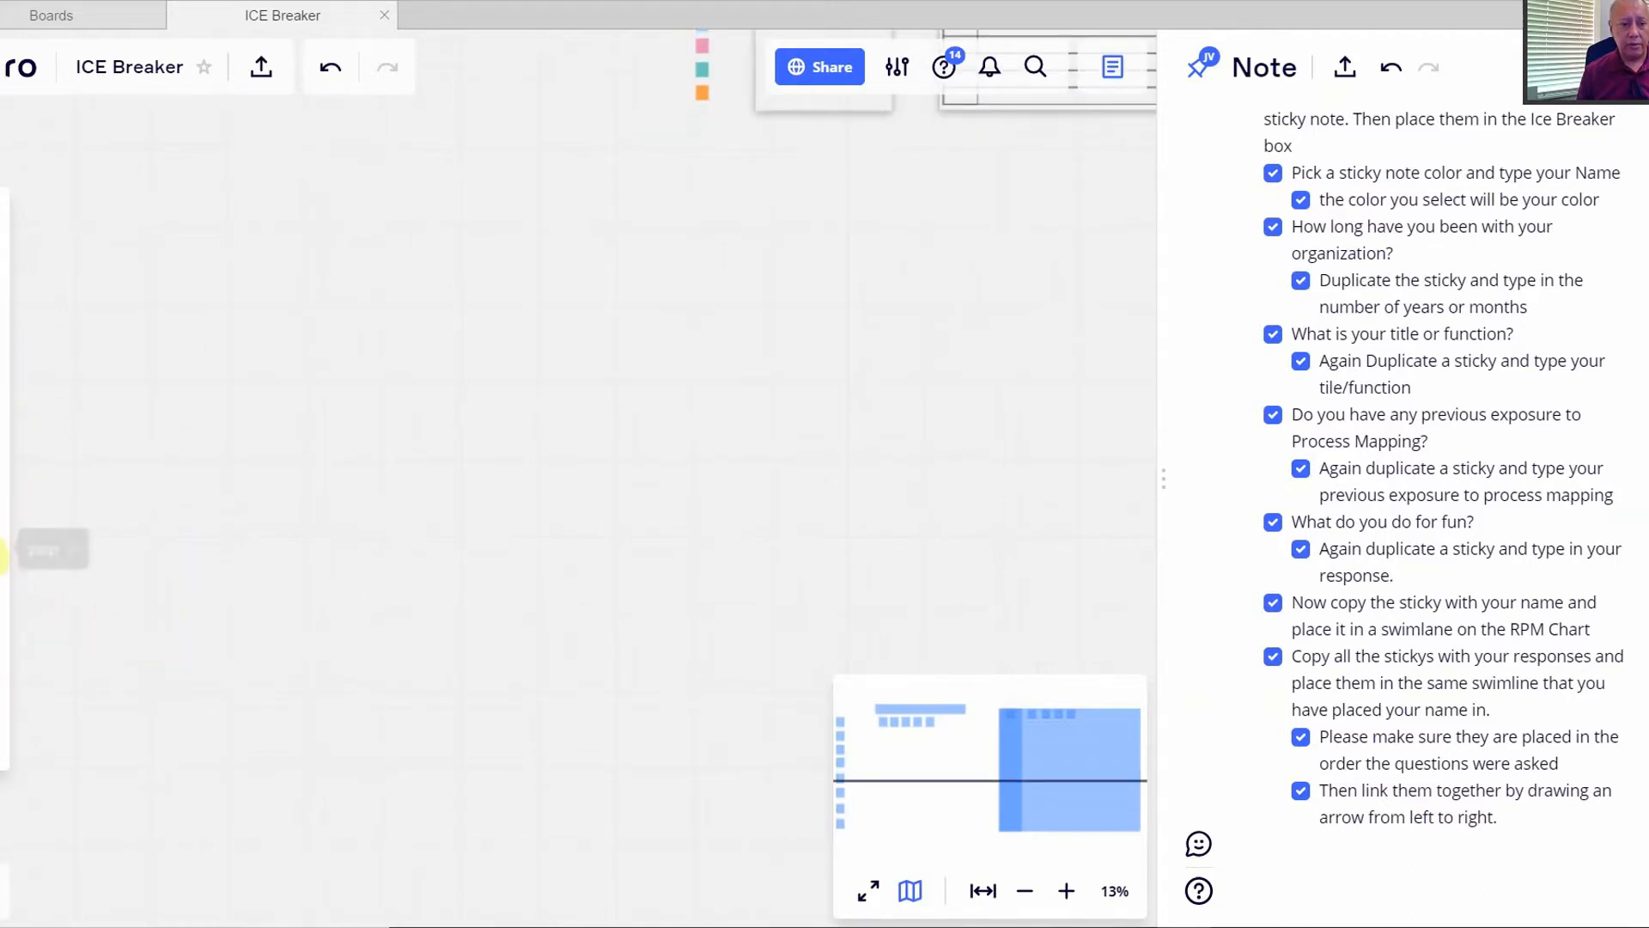
# - Draw a purple freehand curve on the empty board with the pen
pyautogui.click(2, 562)
pyautogui.click(197, 616)
pyautogui.moveTo(269, 578); pyautogui.dragTo(478, 532)
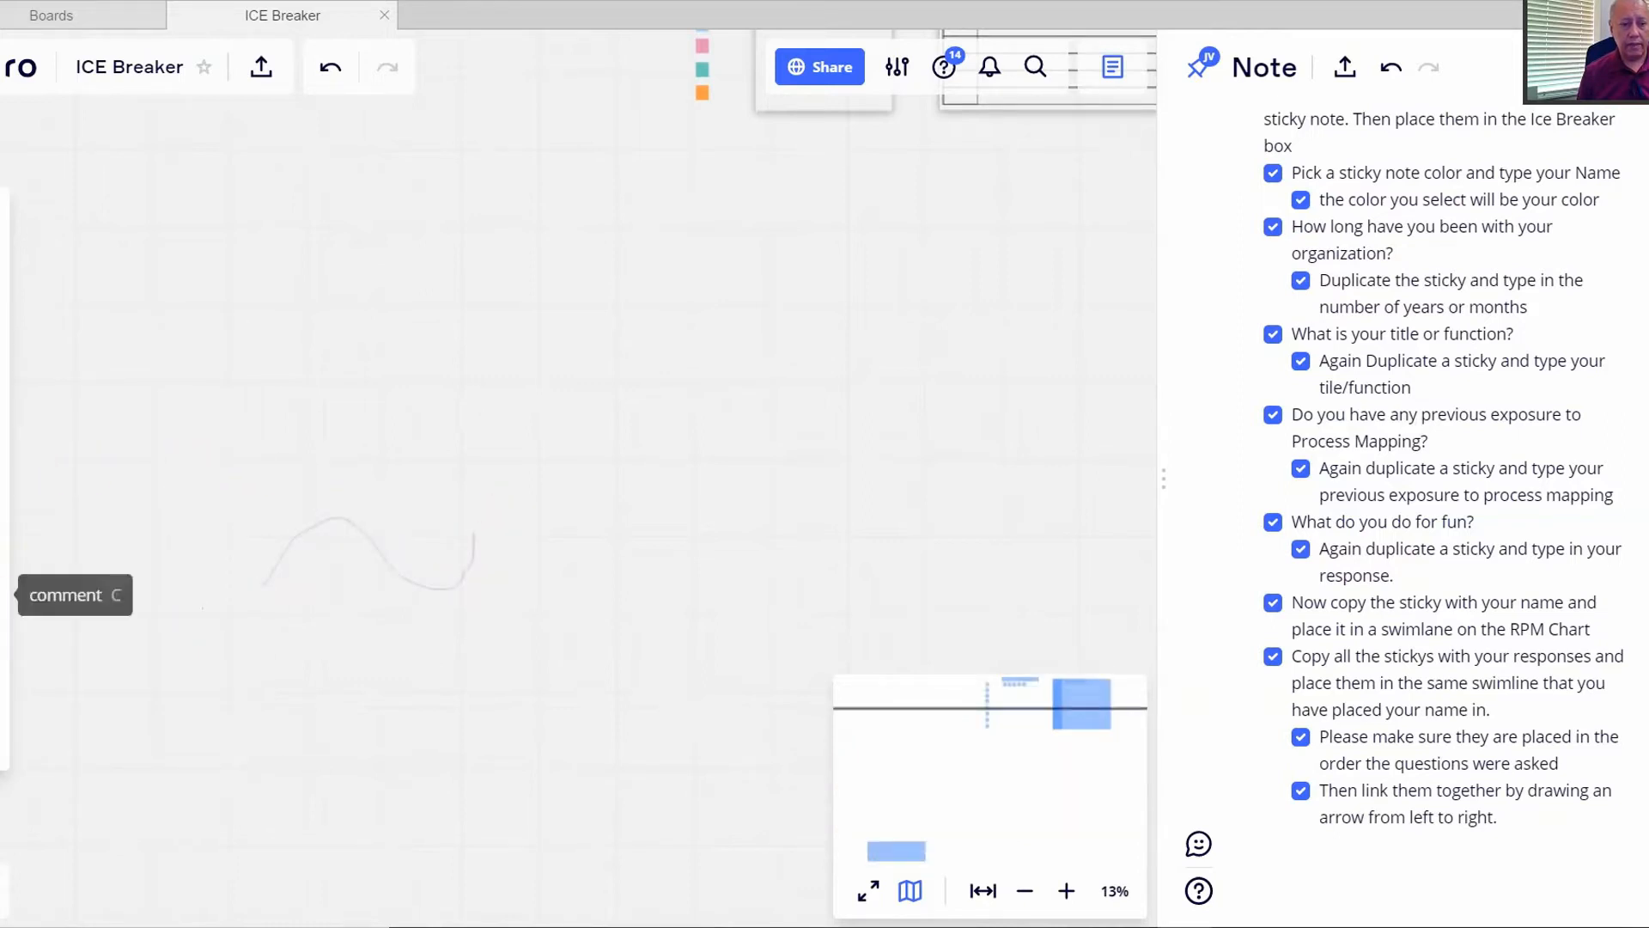
# - Post a comment reading 'add a comment' beside the curve
pyautogui.click(4, 592)
pyautogui.click(278, 569)
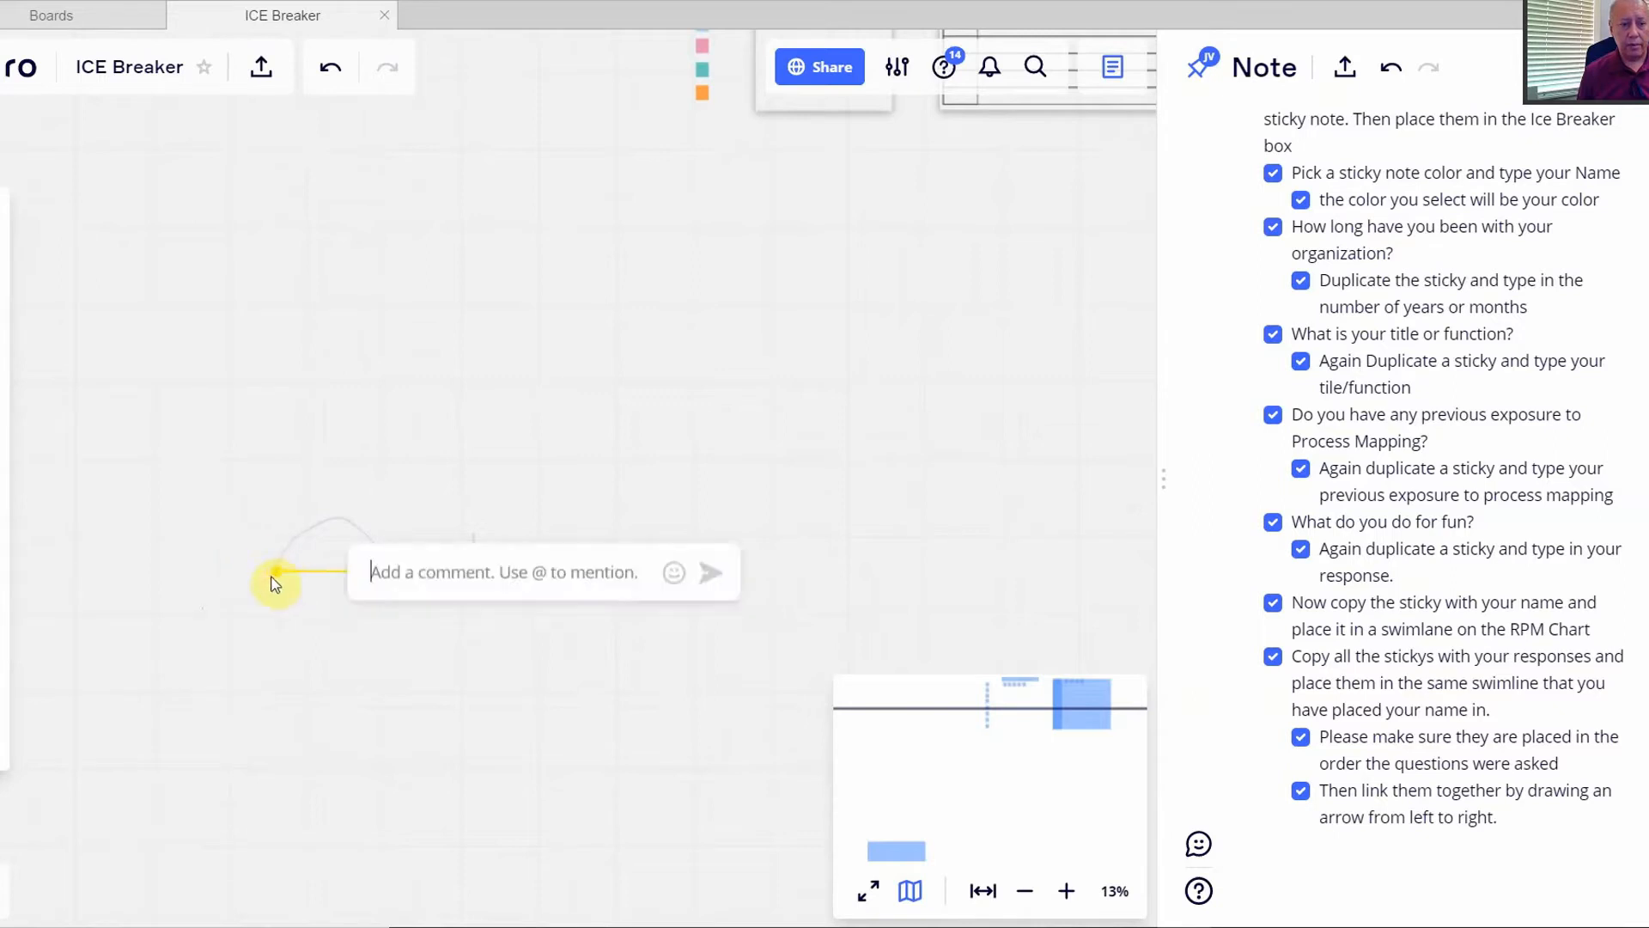
pyautogui.write('ad')
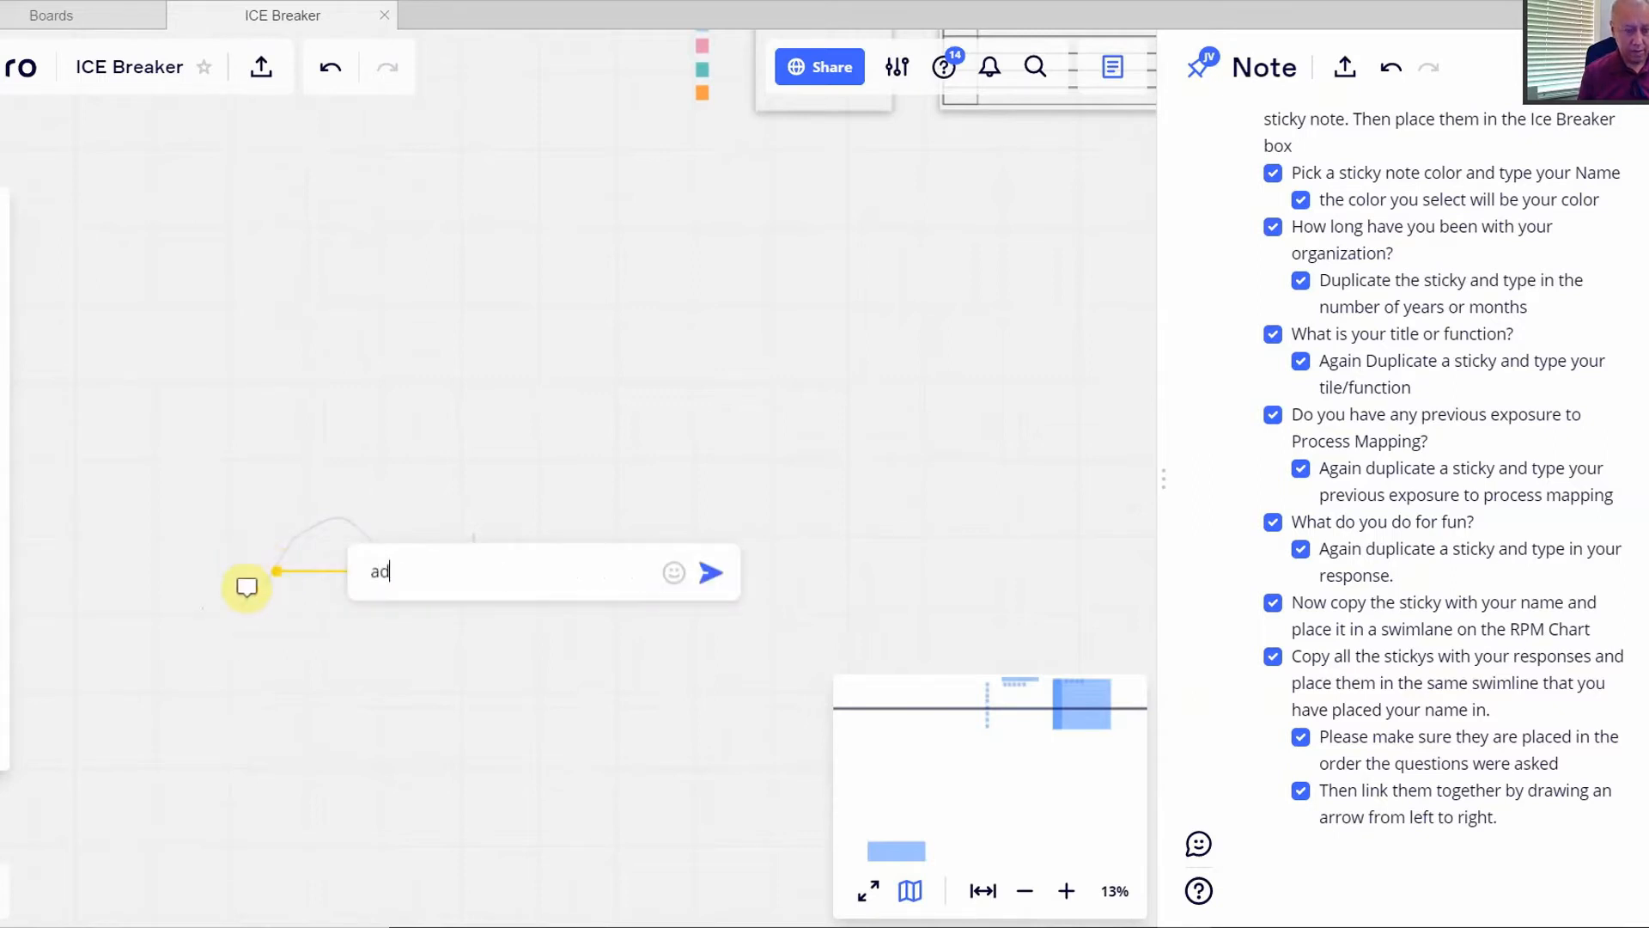
pyautogui.write('d a comment')
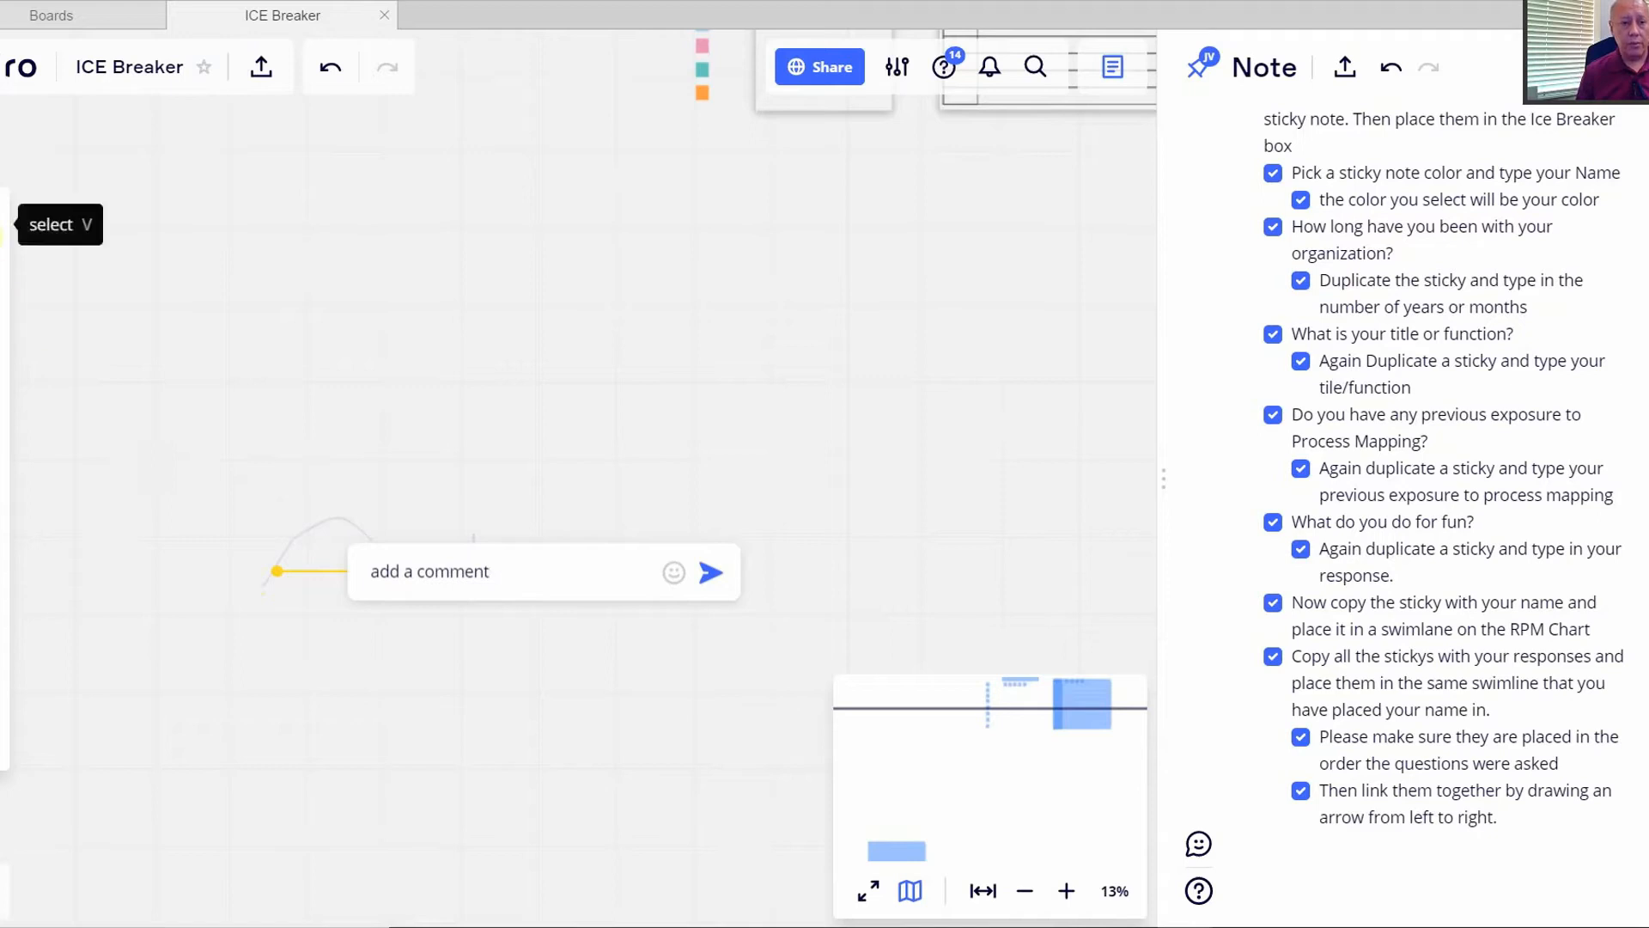
pyautogui.press('Return')
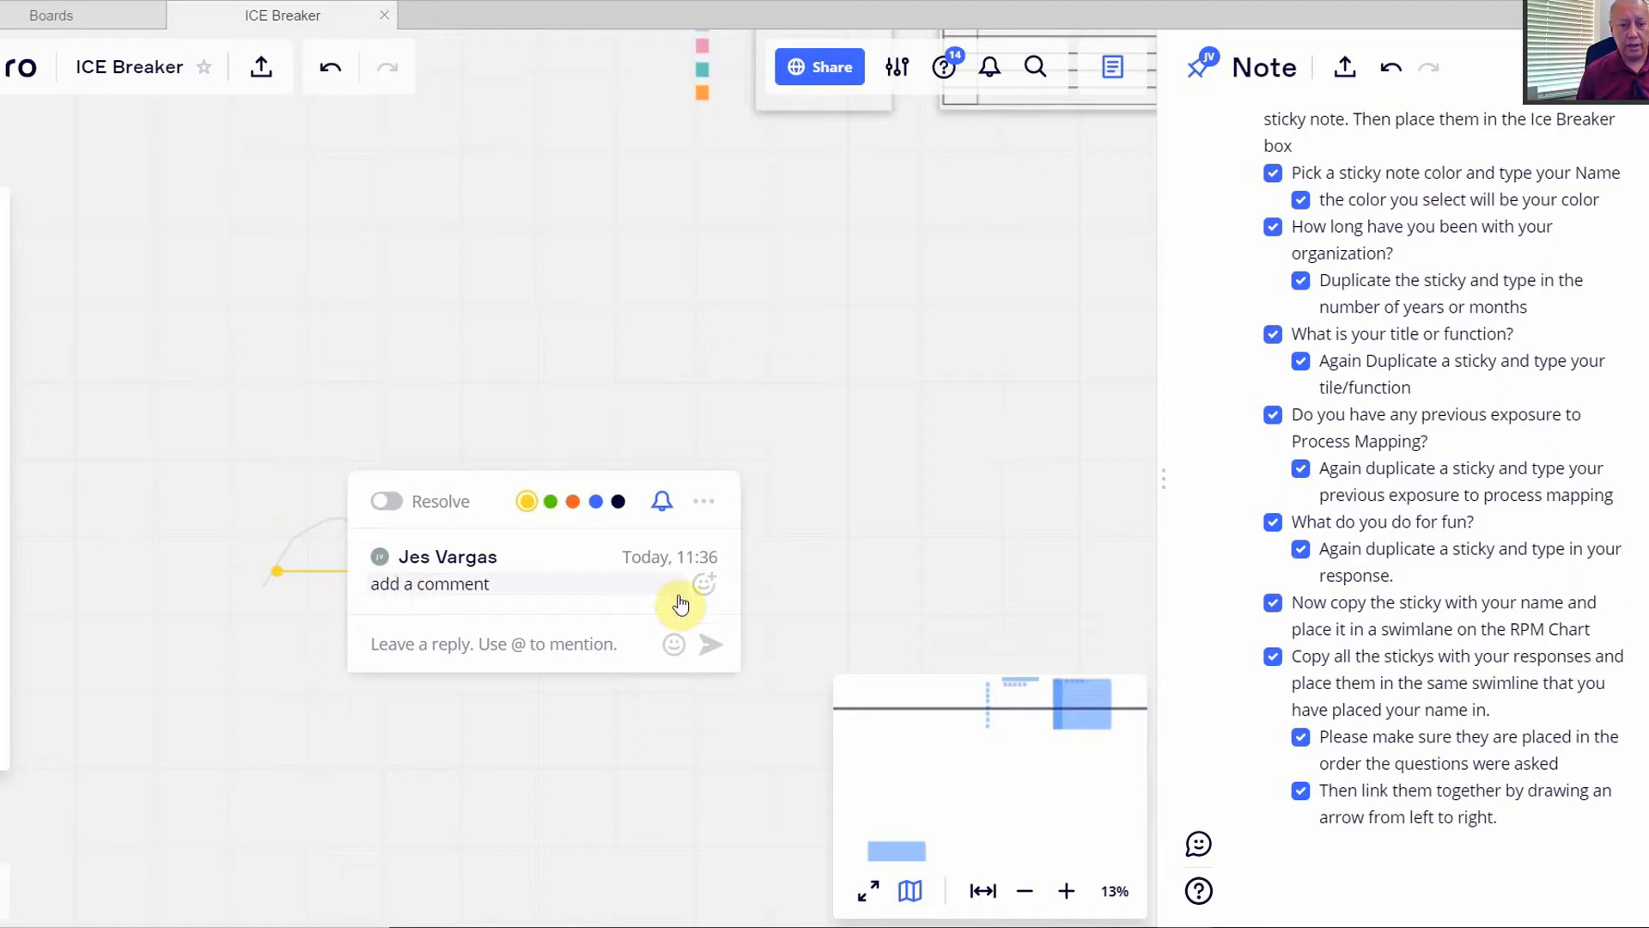
pyautogui.click(449, 723)
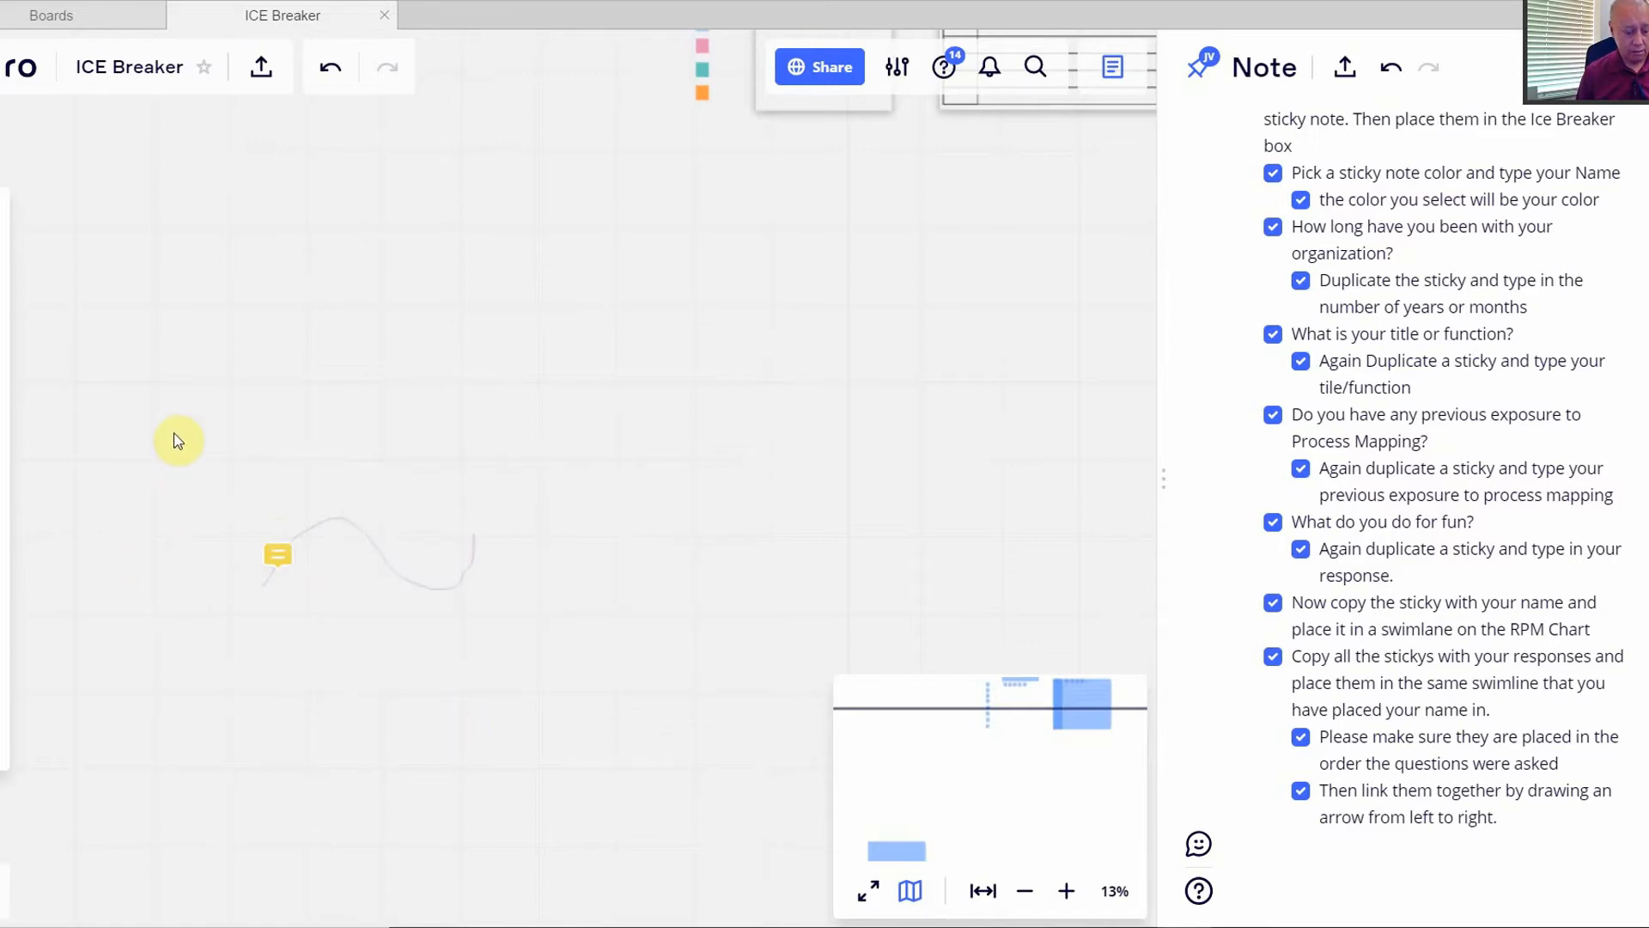
# - Delete the freehand curve and fit the whole board to the screen
pyautogui.moveTo(173, 436)
pyautogui.mouseDown()
pyautogui.moveTo(306, 662)
pyautogui.moveTo(642, 710)
pyautogui.mouseUp()
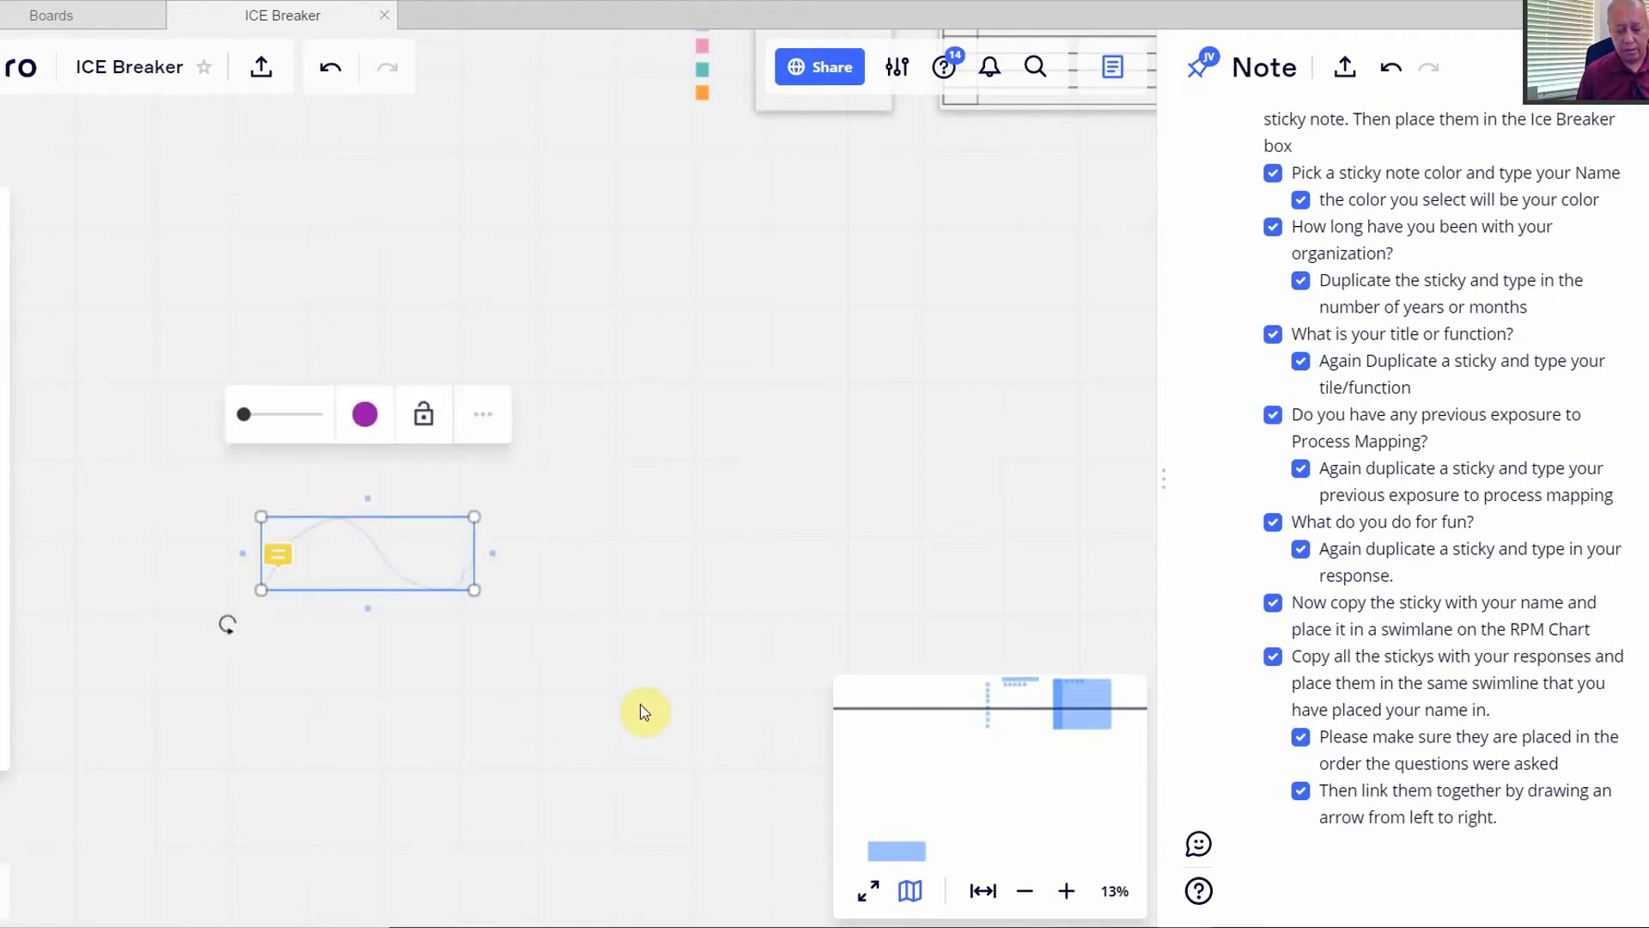
pyautogui.press('Delete')
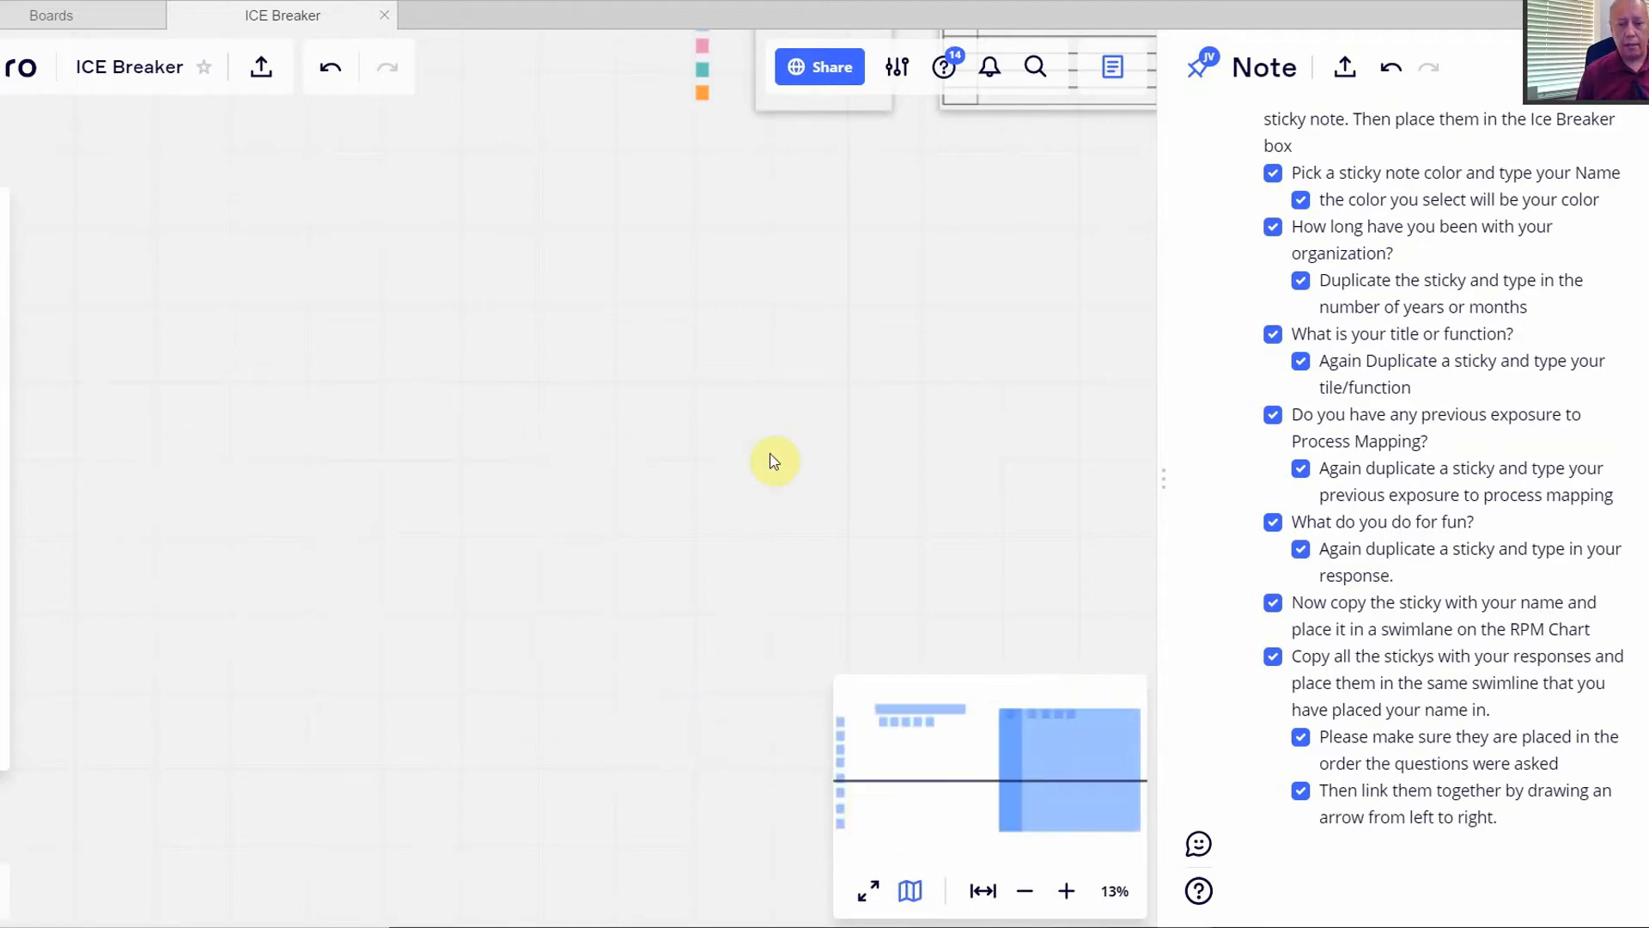
pyautogui.click(974, 900)
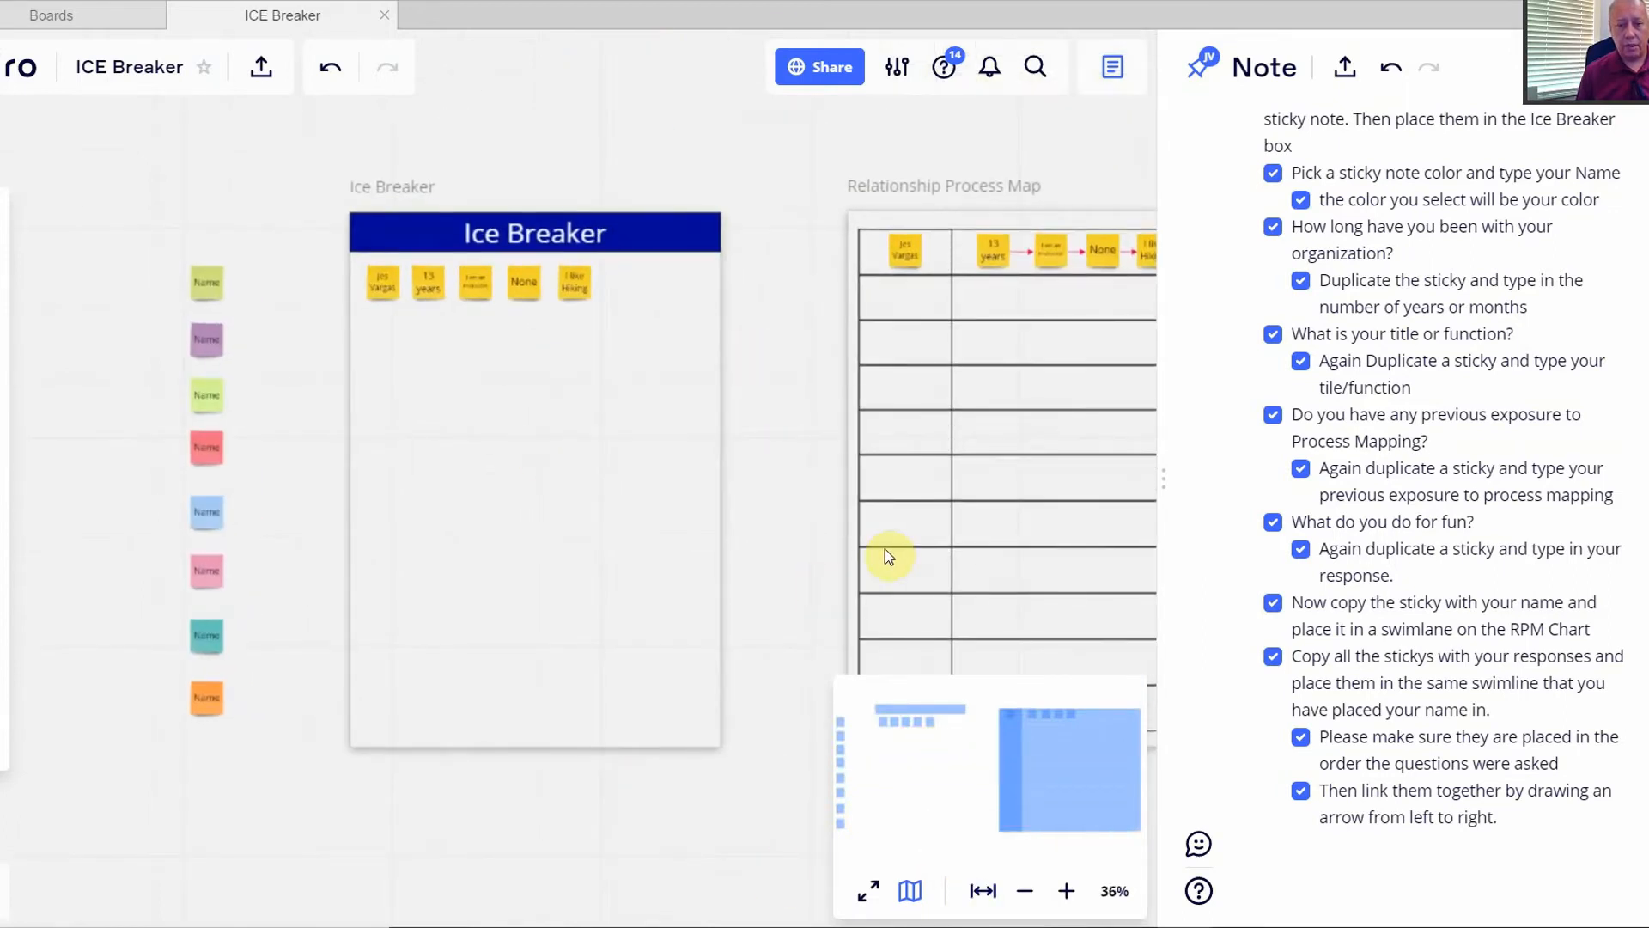